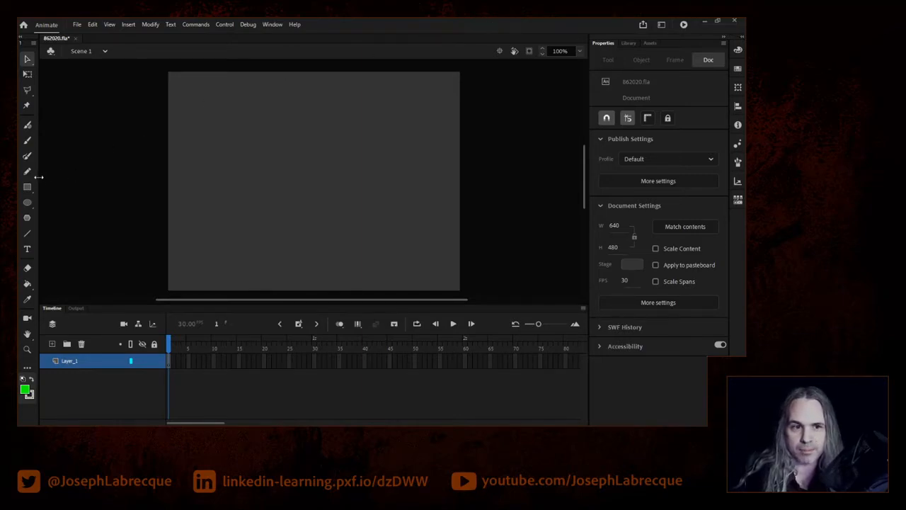
Show the rulers and place a horizontal guide about 47 px below the stage's upper edge.
{"action": "left_click_drag", "start_coordinate": [39, 177], "coordinate": [53, 179]}
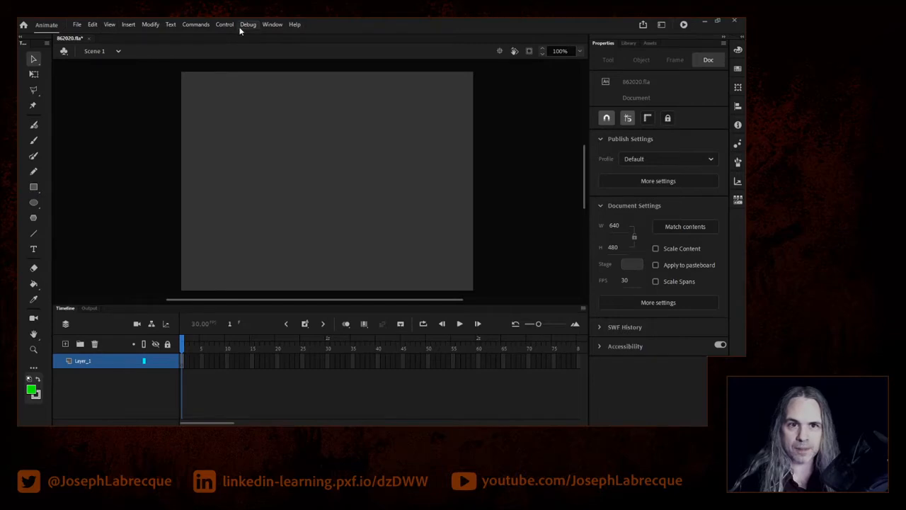
{"action": "left_click", "coordinate": [111, 27]}
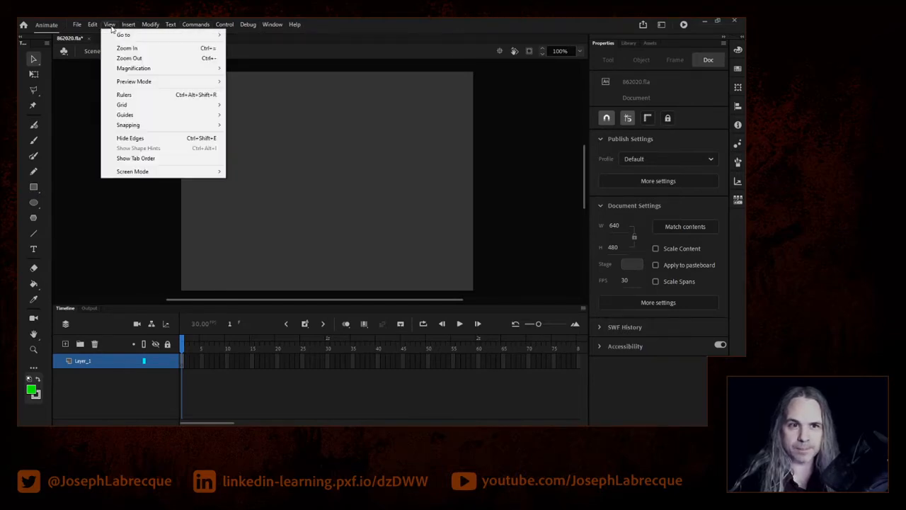
{"action": "left_click", "coordinate": [127, 94]}
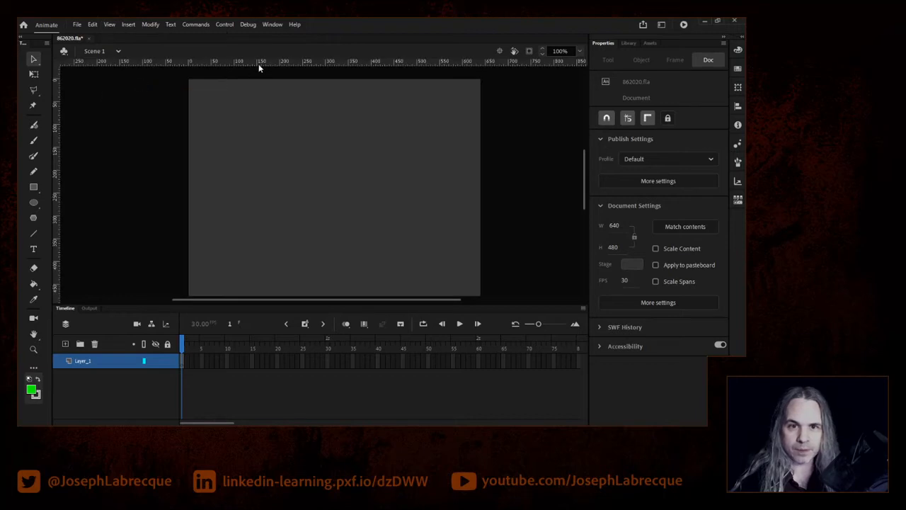
{"action": "left_click_drag", "start_coordinate": [259, 68], "coordinate": [250, 101]}
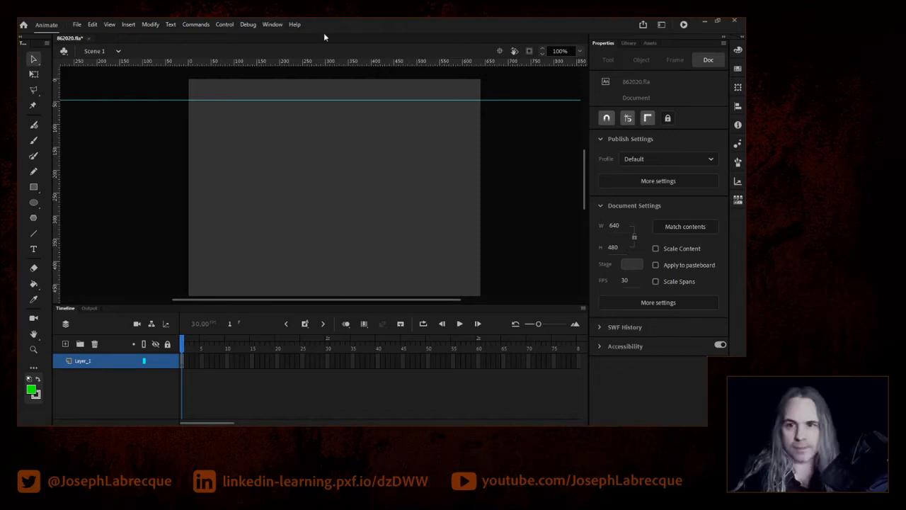
Restore the default fill and stroke colours and draw a rectangle about 179 by 32 px just below the guide, with object drawing mode off.
{"action": "left_click", "coordinate": [29, 379]}
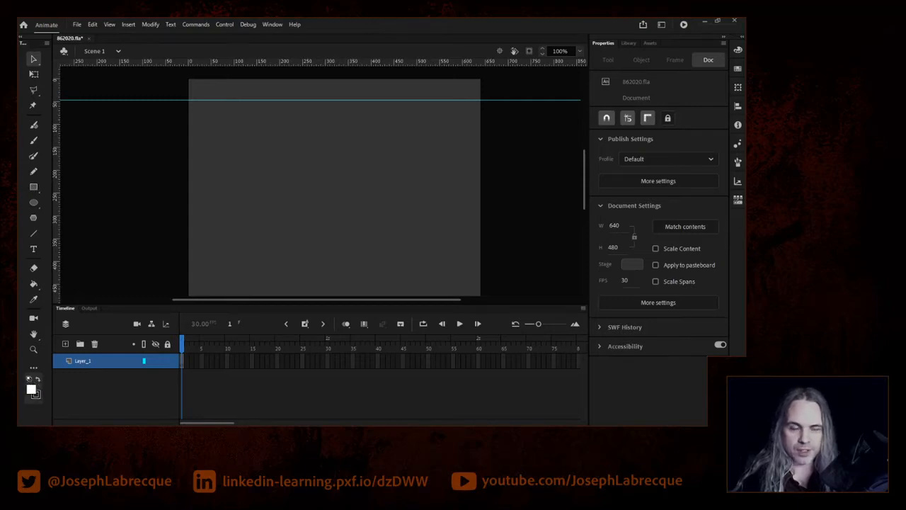
{"action": "left_click", "coordinate": [32, 188]}
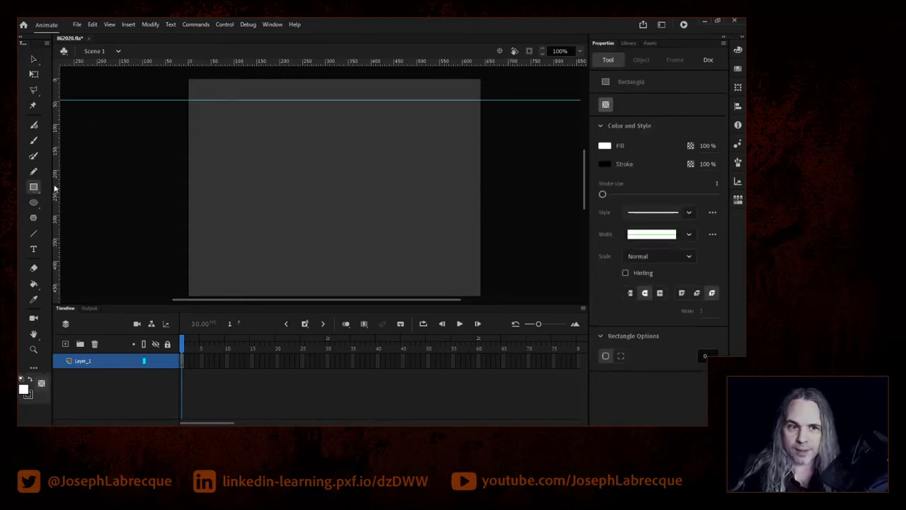
{"action": "left_click_drag", "start_coordinate": [47, 188], "coordinate": [35, 189]}
{"action": "left_click", "coordinate": [606, 105]}
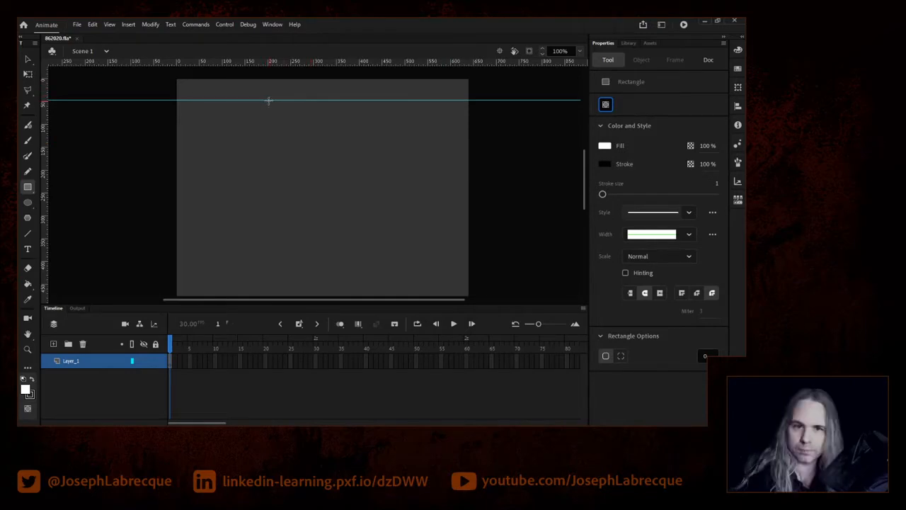
{"action": "left_click_drag", "start_coordinate": [264, 100], "coordinate": [345, 116]}
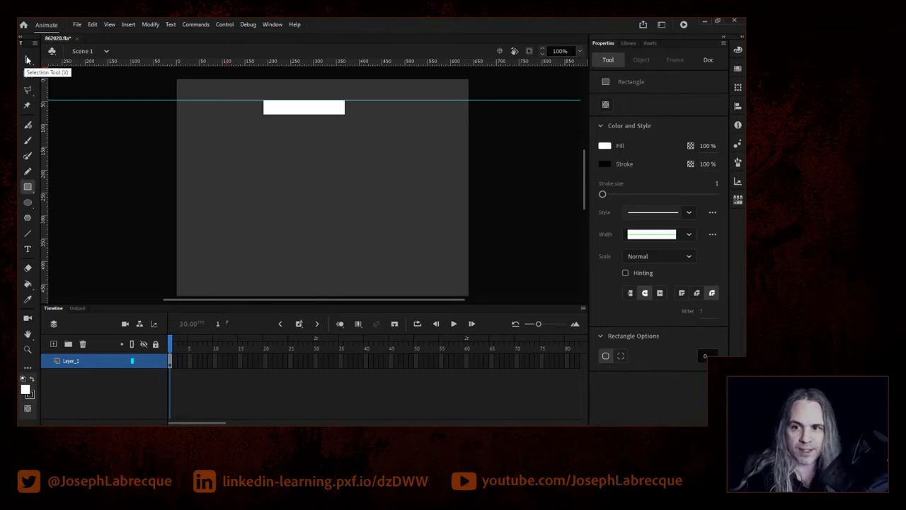
Remove the stroke from the white rectangle.
{"action": "left_click", "coordinate": [28, 60]}
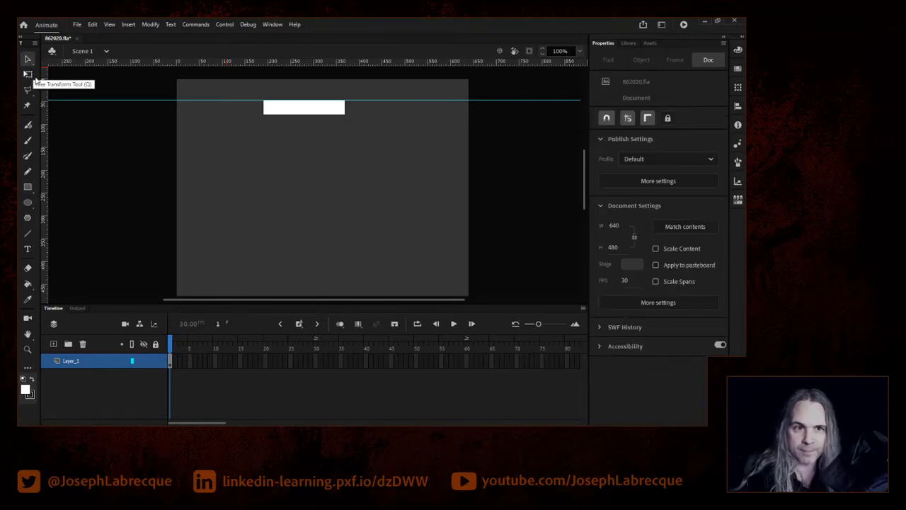
{"action": "left_click", "coordinate": [282, 113]}
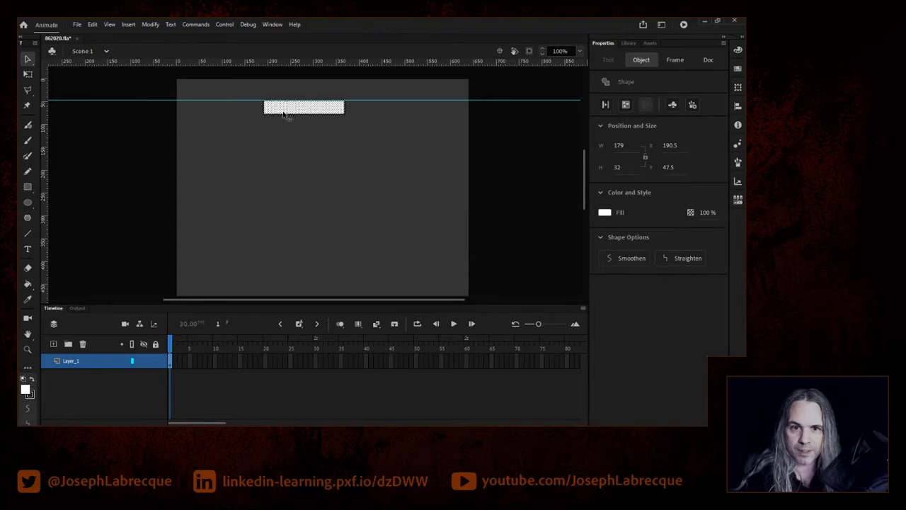
{"action": "left_click", "coordinate": [604, 231]}
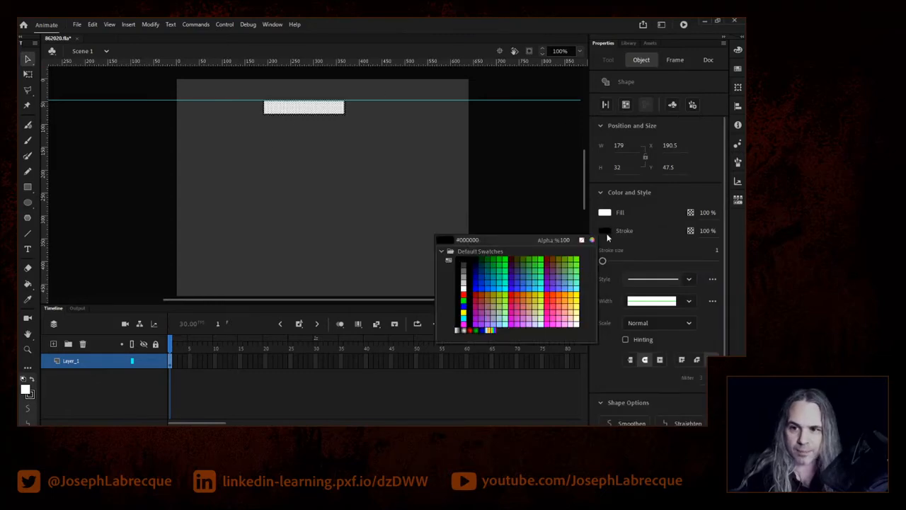
{"action": "left_click", "coordinate": [582, 240]}
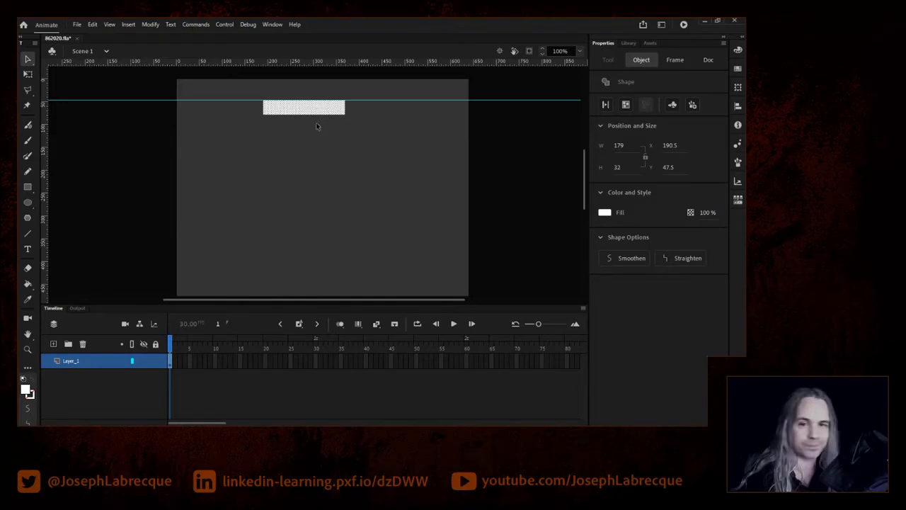
Examine the rectangle's corner anchor points with the Subselection tool.
{"action": "left_click", "coordinate": [28, 60]}
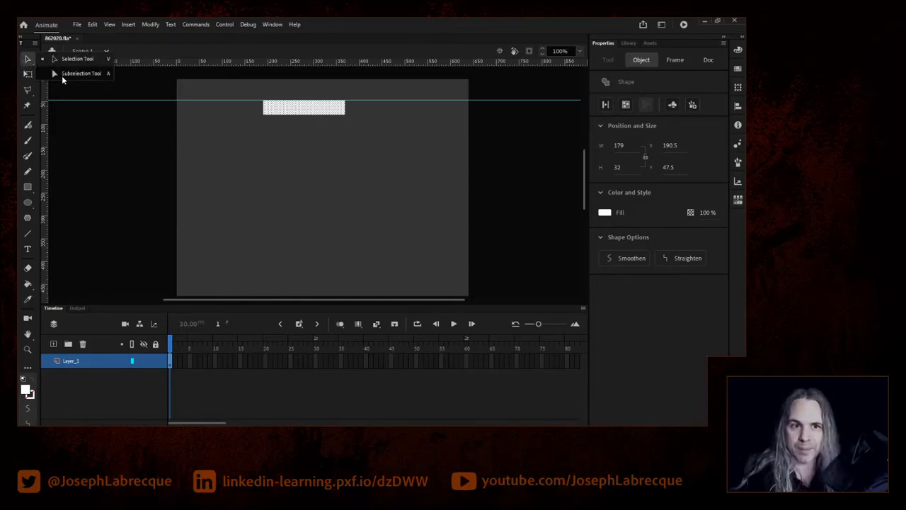
{"action": "left_click", "coordinate": [78, 74]}
{"action": "left_click", "coordinate": [345, 117]}
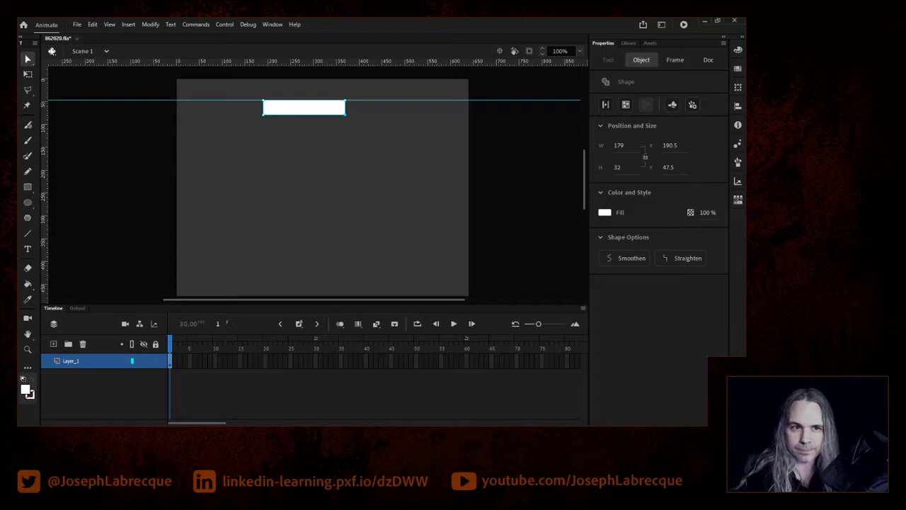
Move the rectangle sideways along the guide to about X 258.5, Y 50.
{"action": "left_click", "coordinate": [28, 61]}
{"action": "left_click", "coordinate": [57, 61]}
{"action": "left_click_drag", "start_coordinate": [297, 106], "coordinate": [328, 107]}
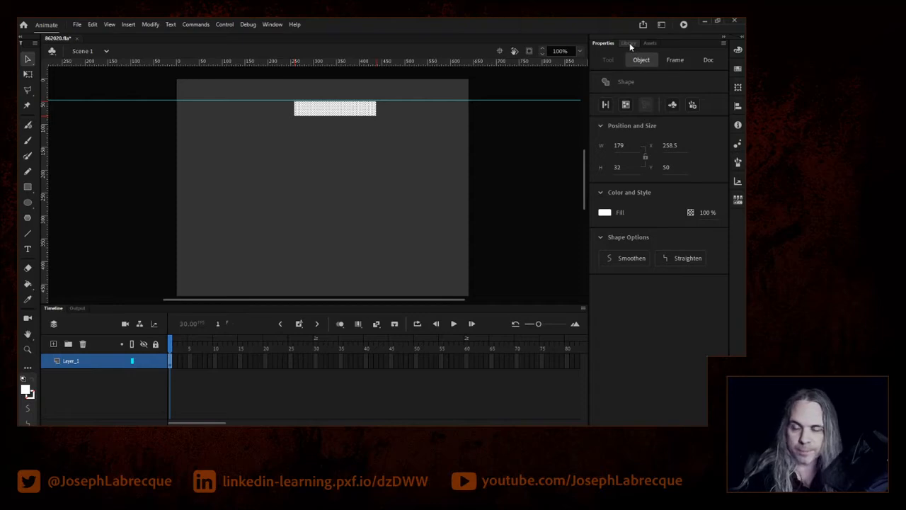
Centre the rectangle horizontally on the stage.
{"action": "left_click", "coordinate": [651, 43]}
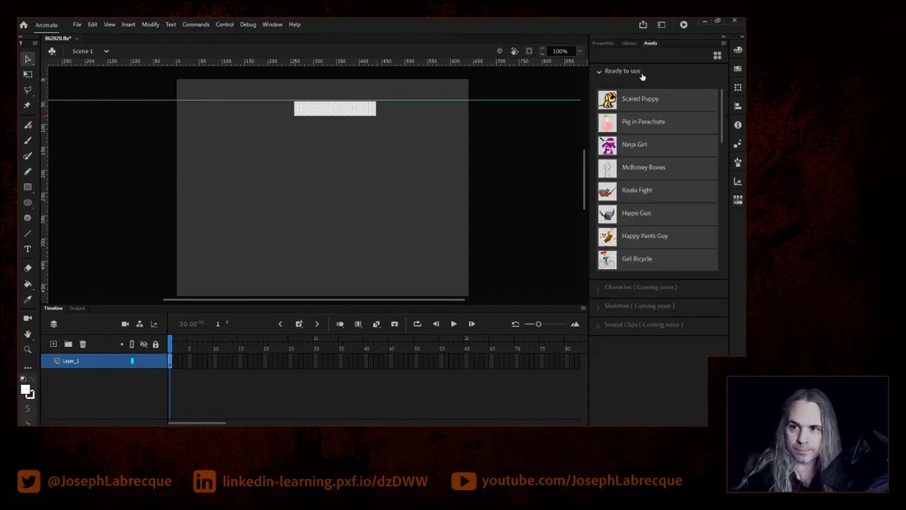
{"action": "left_click", "coordinate": [611, 43]}
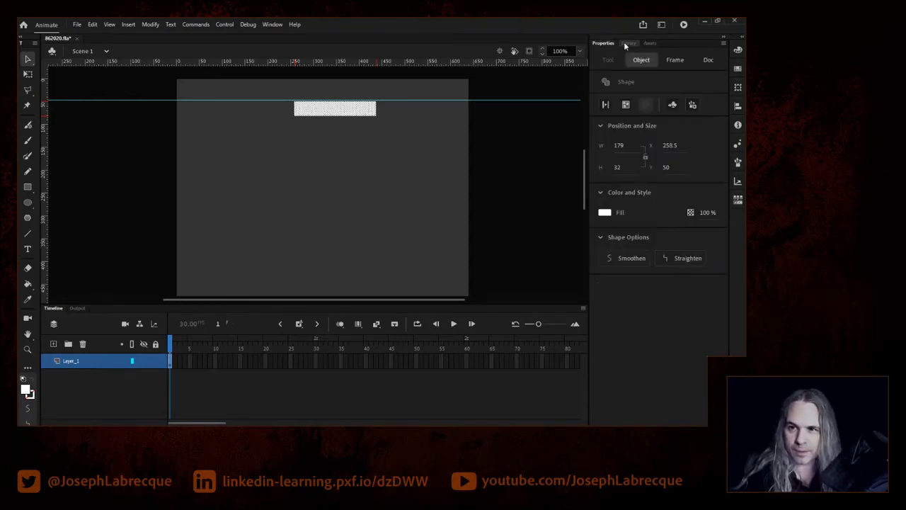
{"action": "left_click", "coordinate": [738, 106]}
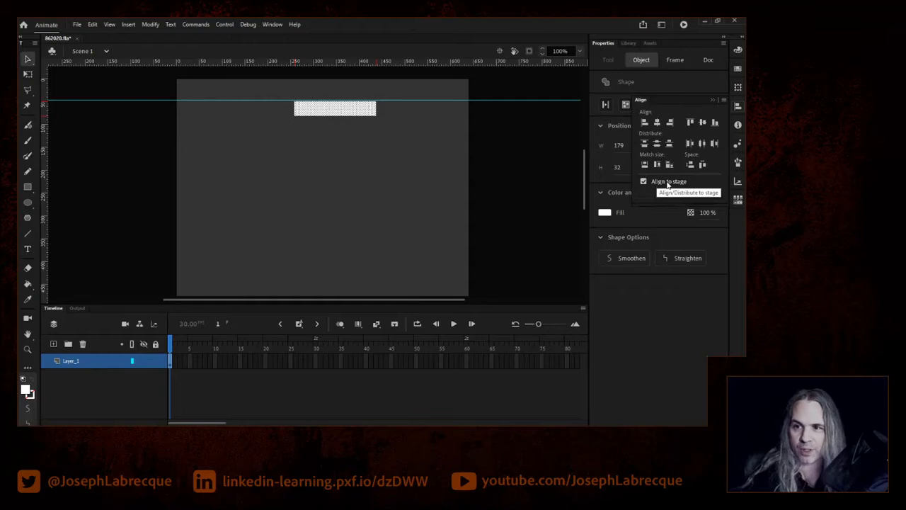
{"action": "left_click", "coordinate": [657, 122]}
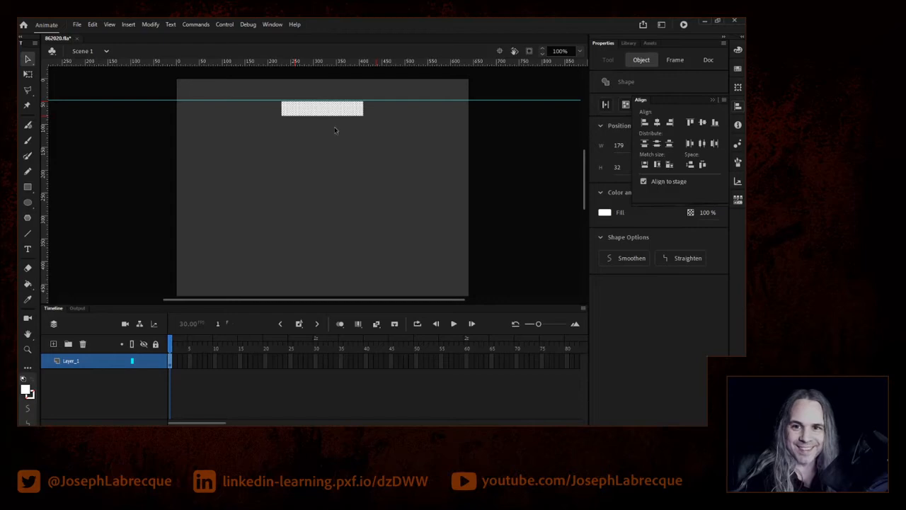
Align the rectangle to the stage's top edge, nudge it down to the horizontal guide and deselect it.
{"action": "left_click", "coordinate": [691, 123]}
{"action": "key", "text": "Down"}
{"action": "key", "text": "Down"}
{"action": "key", "text": "Down"}
{"action": "key", "text": "Down"}
{"action": "key", "text": "Down"}
{"action": "key", "text": "Down"}
{"action": "key", "text": "Down"}
{"action": "key", "text": "Down"}
{"action": "key", "text": "Down"}
{"action": "key", "text": "Down"}
{"action": "key", "text": "Down"}
{"action": "key", "text": "Down"}
{"action": "key", "text": "Down"}
{"action": "key", "text": "Down"}
{"action": "key", "text": "Down"}
{"action": "key", "text": "Down"}
{"action": "key", "text": "Down"}
{"action": "key", "text": "Down"}
{"action": "key", "text": "Down"}
{"action": "key", "text": "Down"}
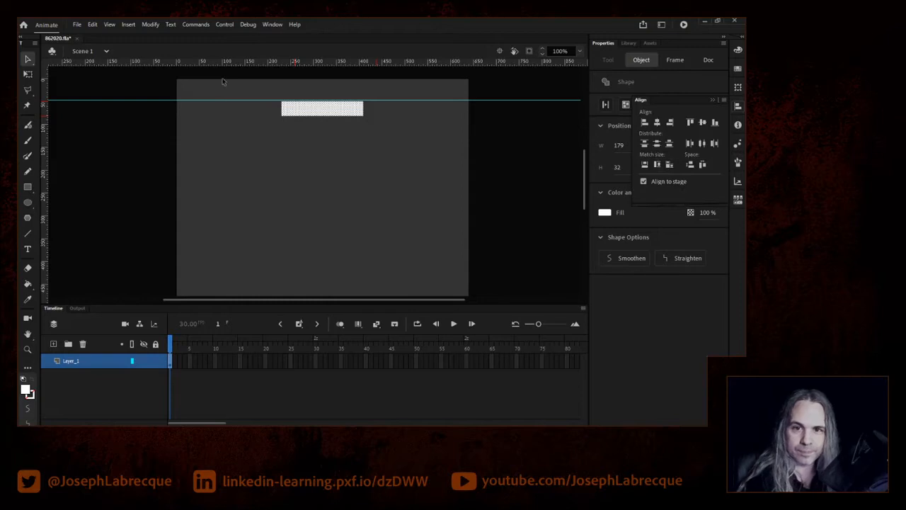
{"action": "left_click", "coordinate": [386, 128]}
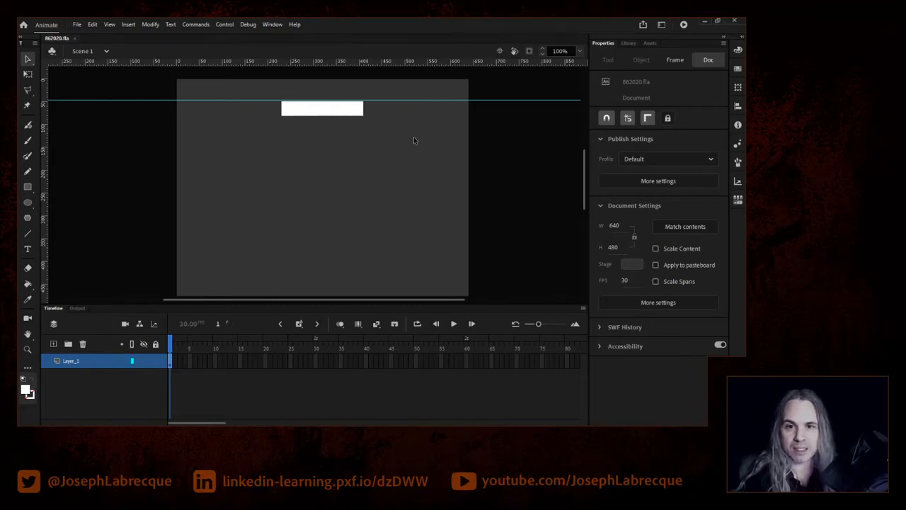
Move the horizontal guide down onto the rectangle's top edge.
{"action": "left_click", "coordinate": [579, 51]}
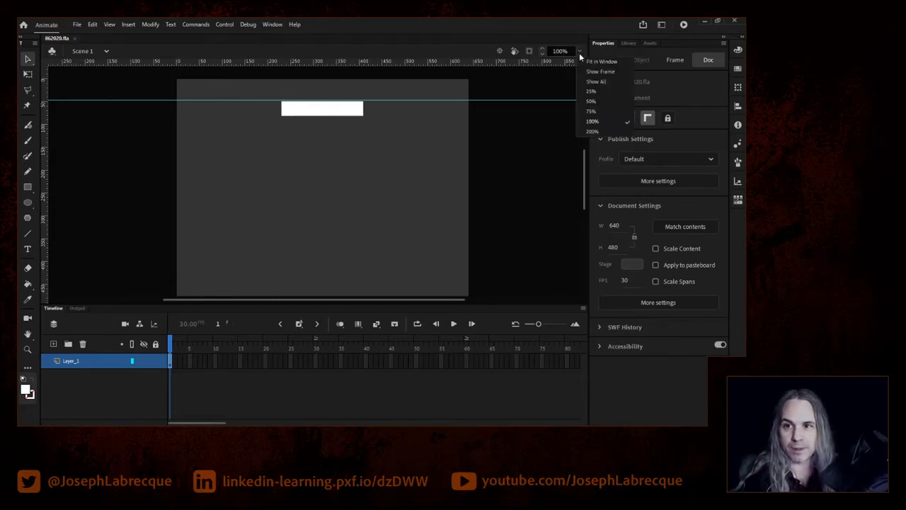
{"action": "left_click", "coordinate": [592, 132]}
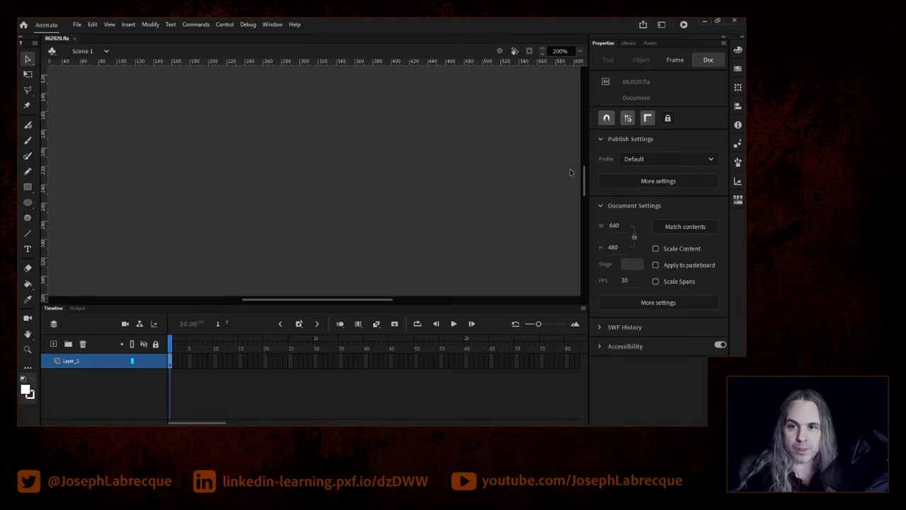
{"action": "mouse_move", "coordinate": [585, 178]}
{"action": "left_mouse_down"}
{"action": "mouse_move", "coordinate": [590, 154]}
{"action": "mouse_move", "coordinate": [590, 162]}
{"action": "left_mouse_up"}
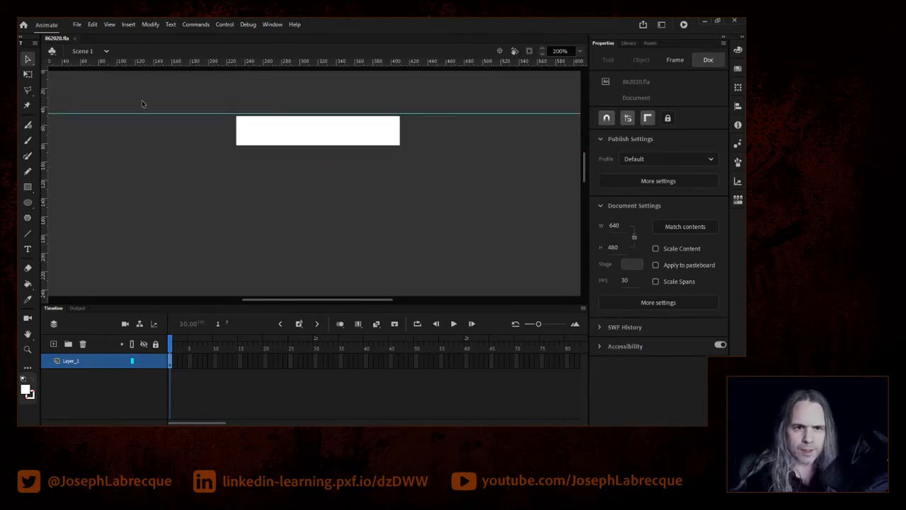
{"action": "left_click_drag", "start_coordinate": [110, 115], "coordinate": [102, 127]}
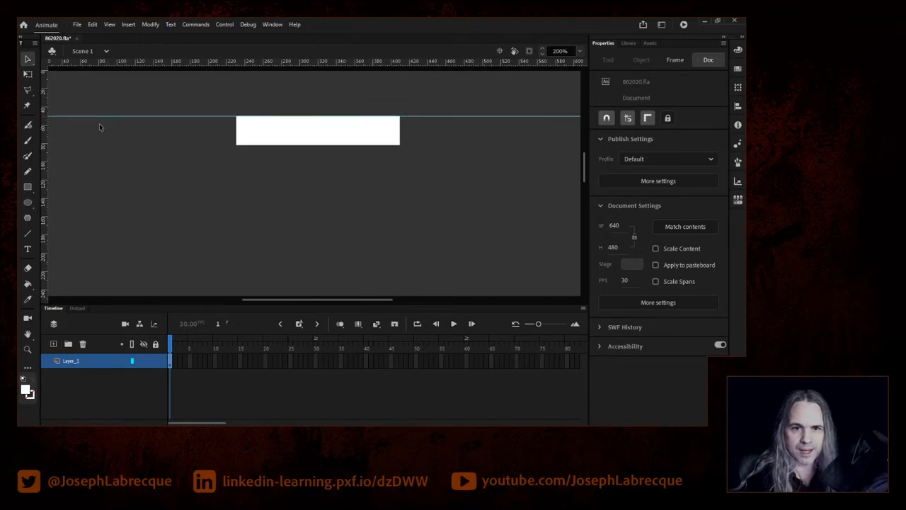
Review the snapping options and pull the rectangle's two lower corner points inward about 30 px each with the Subselection tool.
{"action": "left_click", "coordinate": [26, 60]}
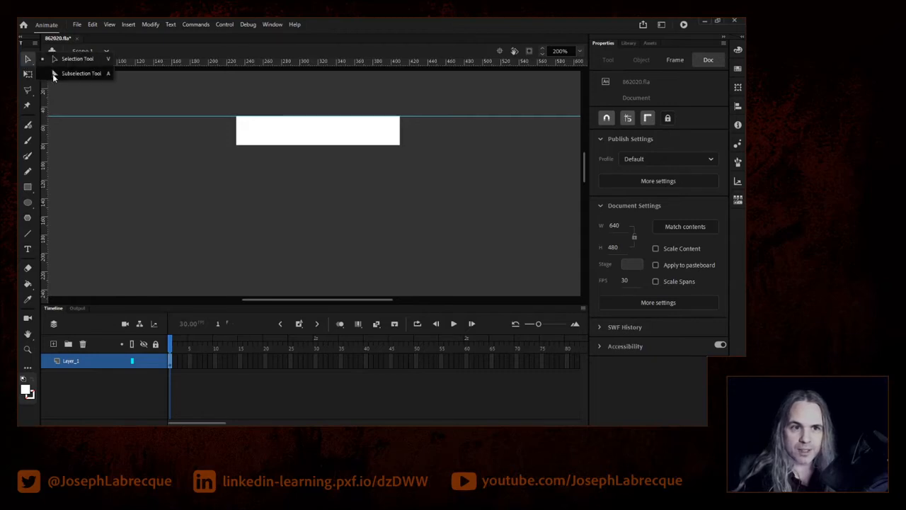
{"action": "left_click", "coordinate": [55, 74]}
{"action": "left_click", "coordinate": [237, 147]}
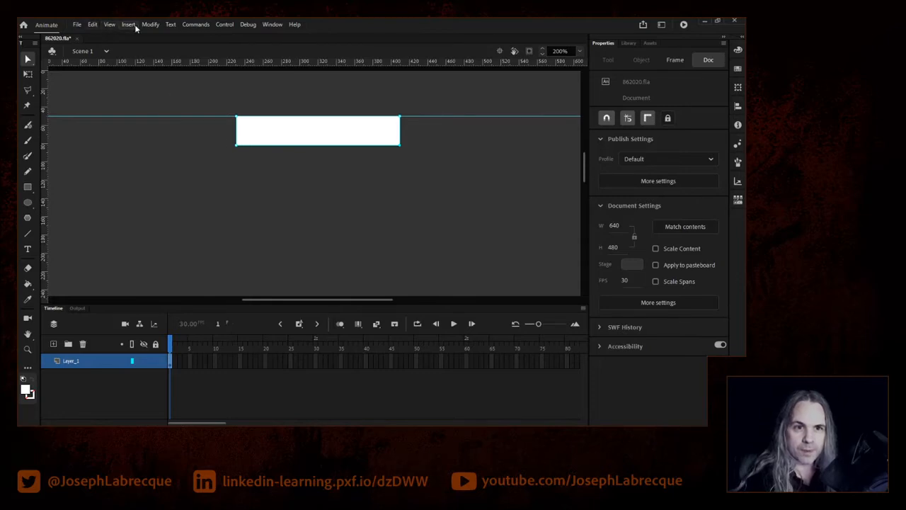
{"action": "left_click", "coordinate": [98, 26]}
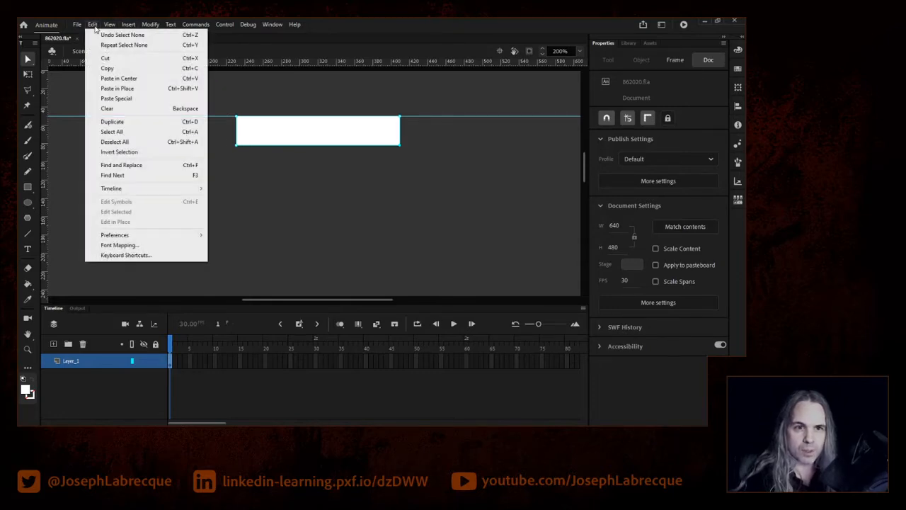
{"action": "left_click", "coordinate": [108, 25]}
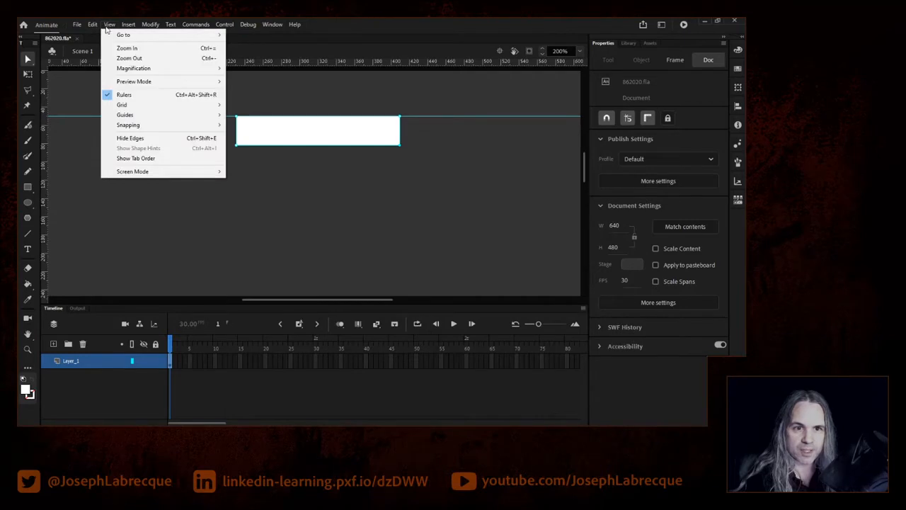
{"action": "mouse_move", "coordinate": [141, 126]}
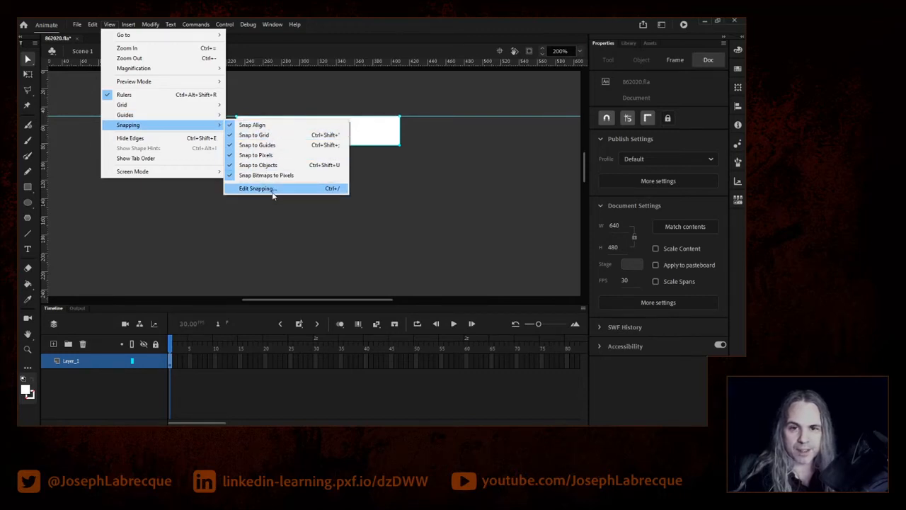
{"action": "left_click", "coordinate": [403, 27]}
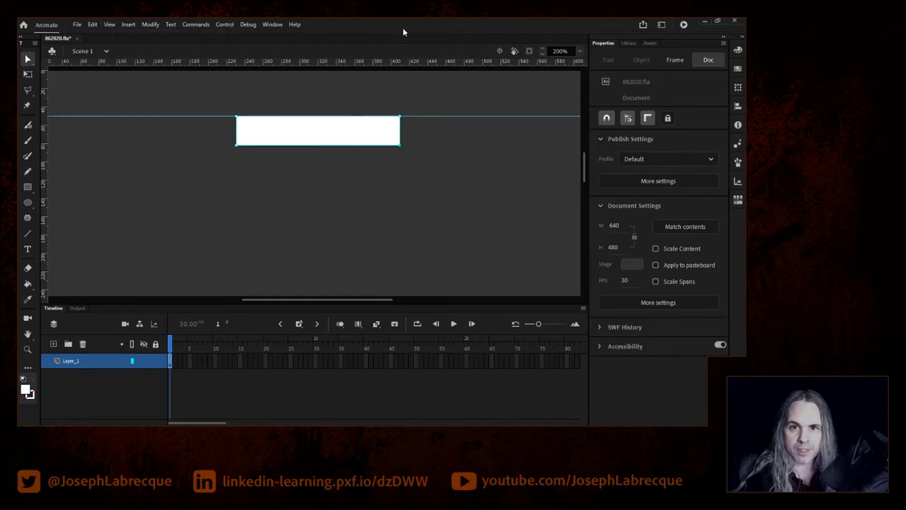
{"action": "left_click_drag", "start_coordinate": [236, 146], "coordinate": [264, 145]}
{"action": "left_click_drag", "start_coordinate": [399, 146], "coordinate": [373, 145]}
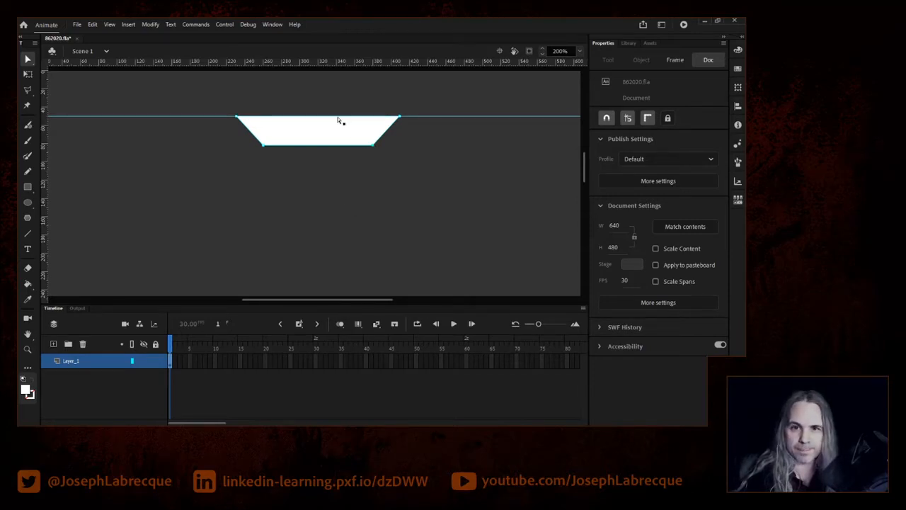
Place four vertical guides at the trapezoid's upper and lower corners and return to the Selection tool.
{"action": "left_click_drag", "start_coordinate": [45, 92], "coordinate": [262, 106]}
{"action": "left_click_drag", "start_coordinate": [44, 97], "coordinate": [235, 105]}
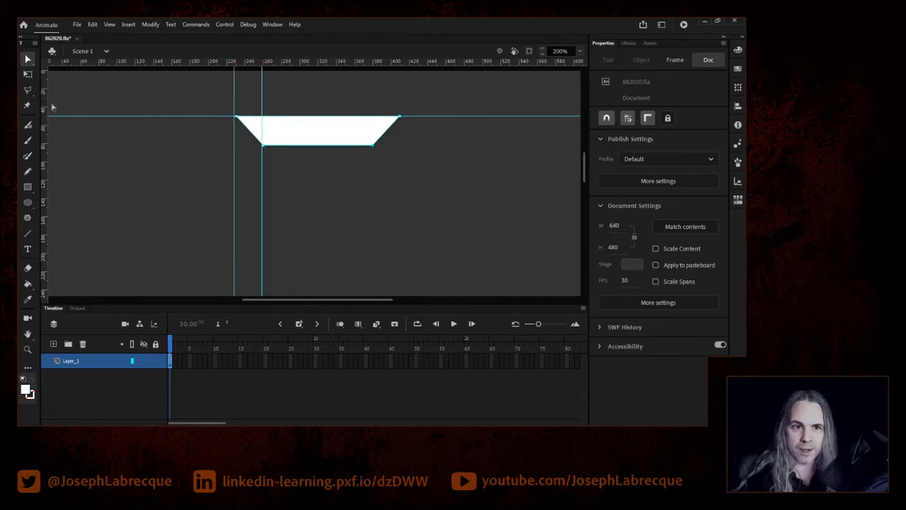
{"action": "left_click_drag", "start_coordinate": [44, 106], "coordinate": [369, 114]}
{"action": "left_click_drag", "start_coordinate": [46, 128], "coordinate": [400, 105]}
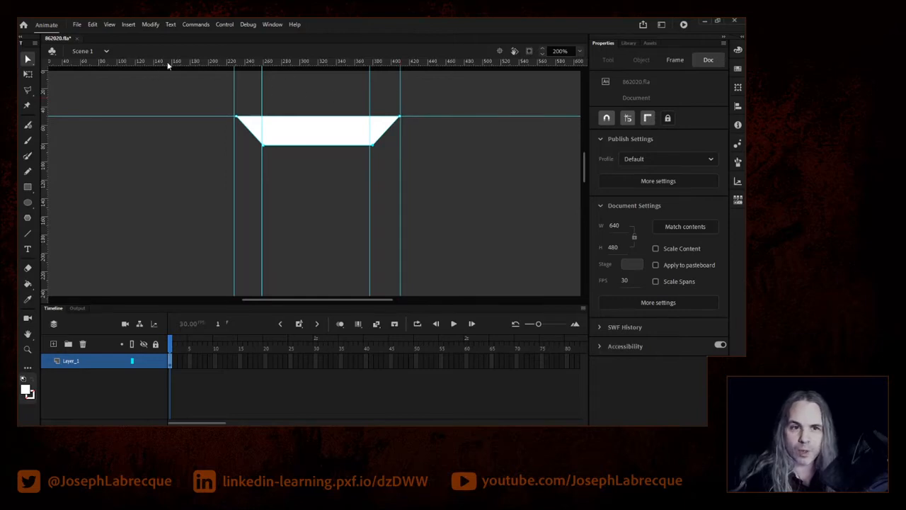
{"action": "left_click", "coordinate": [29, 60]}
{"action": "left_click", "coordinate": [51, 61]}
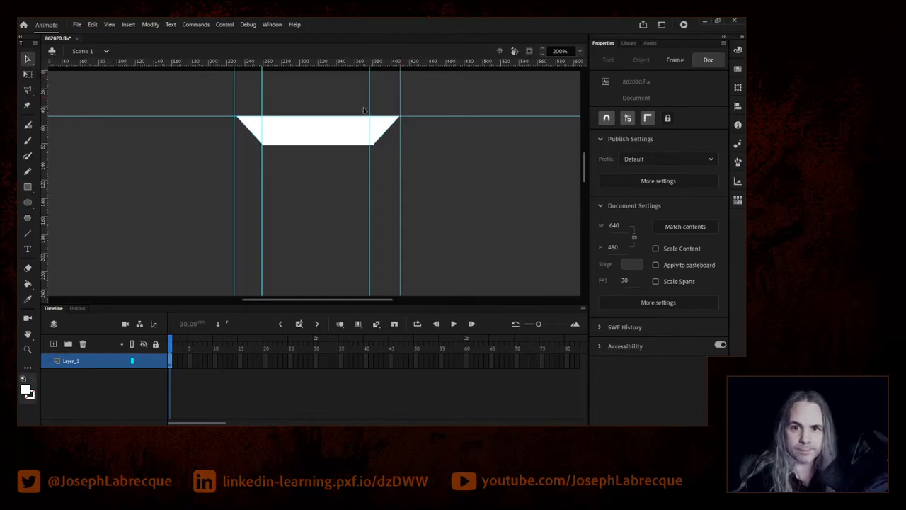
Enlarge the view to 300% and line up the vertical guides exactly with the trapezoid's upper and lower corners.
{"action": "left_click_drag", "start_coordinate": [401, 112], "coordinate": [373, 111]}
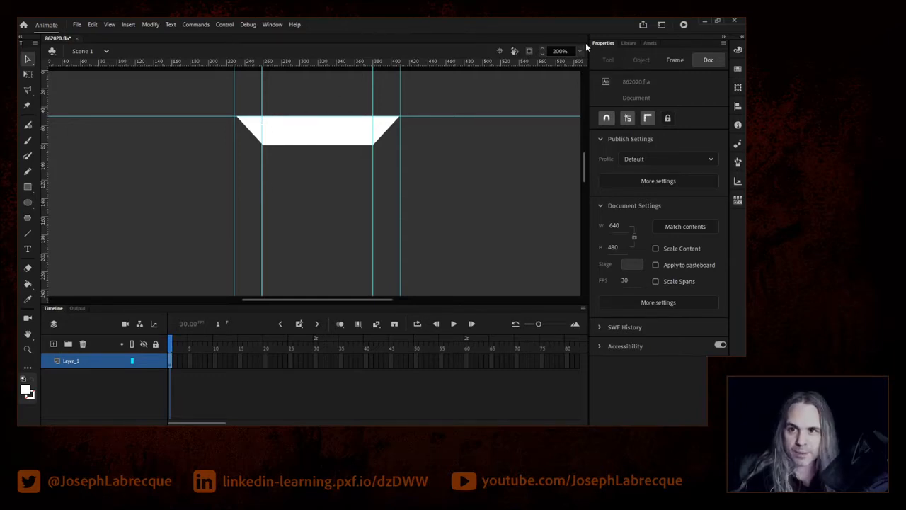
{"action": "left_click", "coordinate": [579, 51]}
{"action": "left_click", "coordinate": [560, 51]}
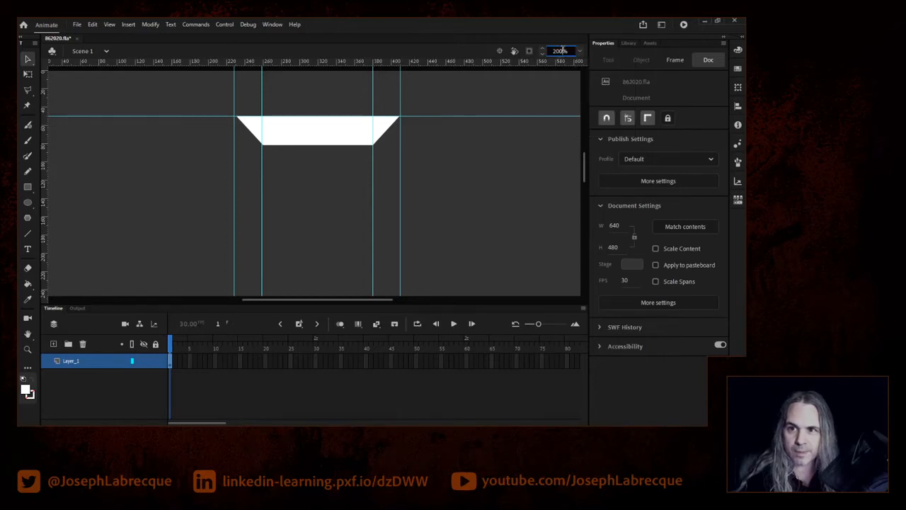
{"action": "type", "text": "300"}
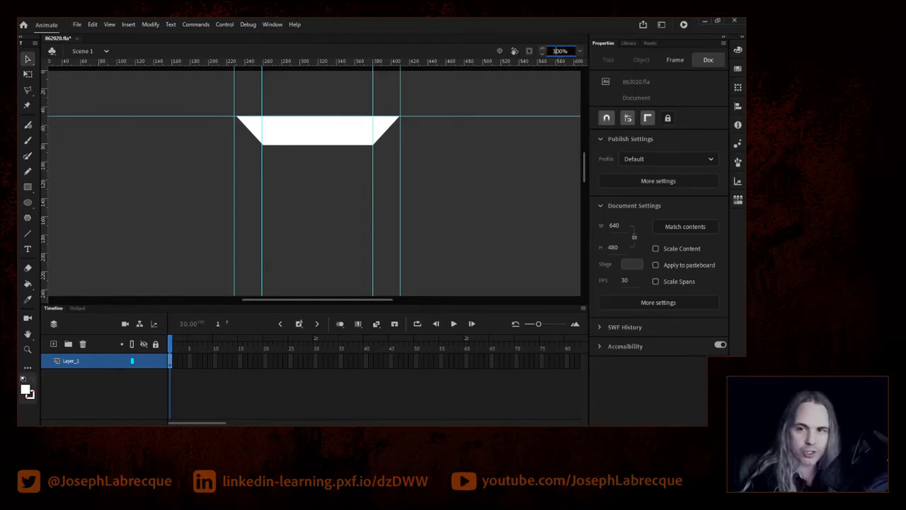
{"action": "key", "text": "Return"}
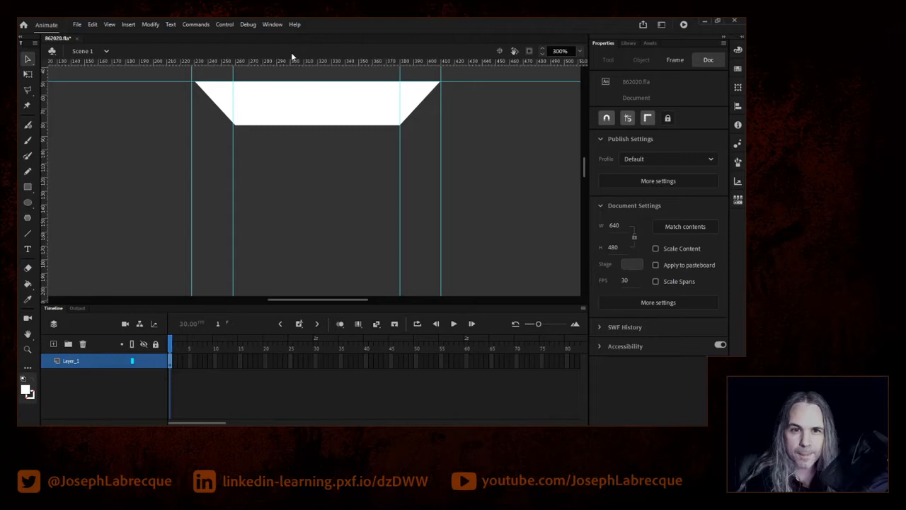
{"action": "left_click", "coordinate": [274, 103]}
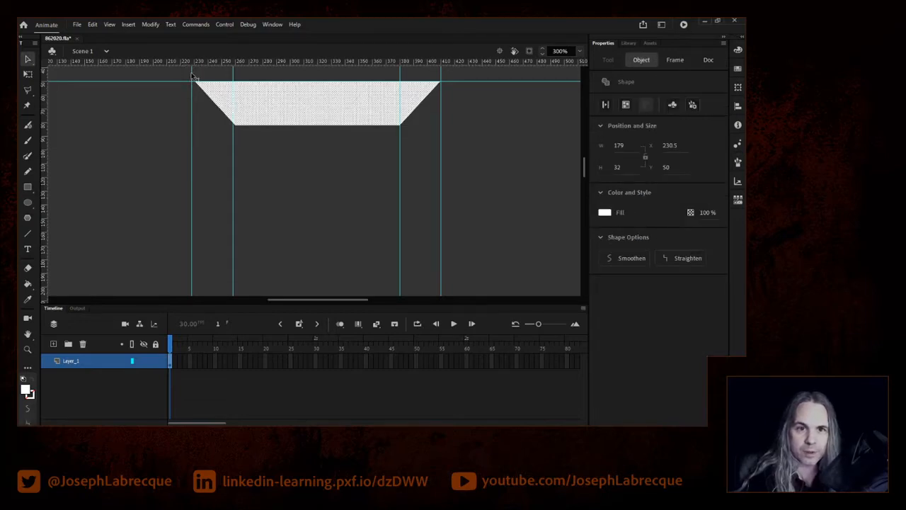
{"action": "left_click_drag", "start_coordinate": [192, 76], "coordinate": [196, 76]}
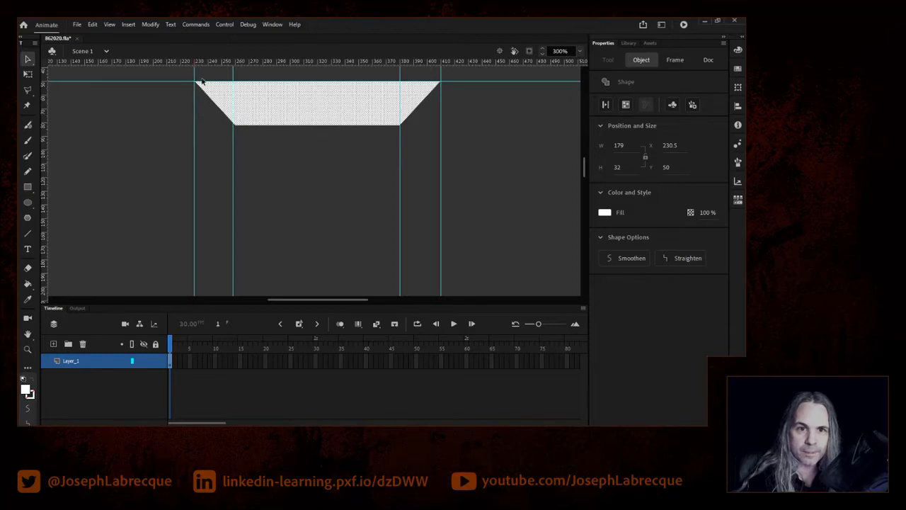
{"action": "left_click_drag", "start_coordinate": [234, 75], "coordinate": [236, 78]}
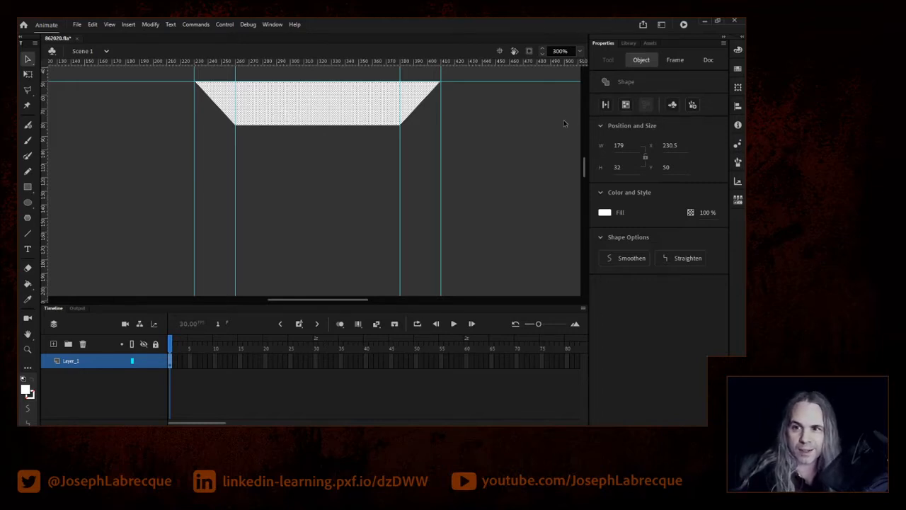
Convert the trapezoid to a drawing object and add a white rectangle about 80 by 18 px beneath it as another drawing object.
{"action": "left_click", "coordinate": [625, 105]}
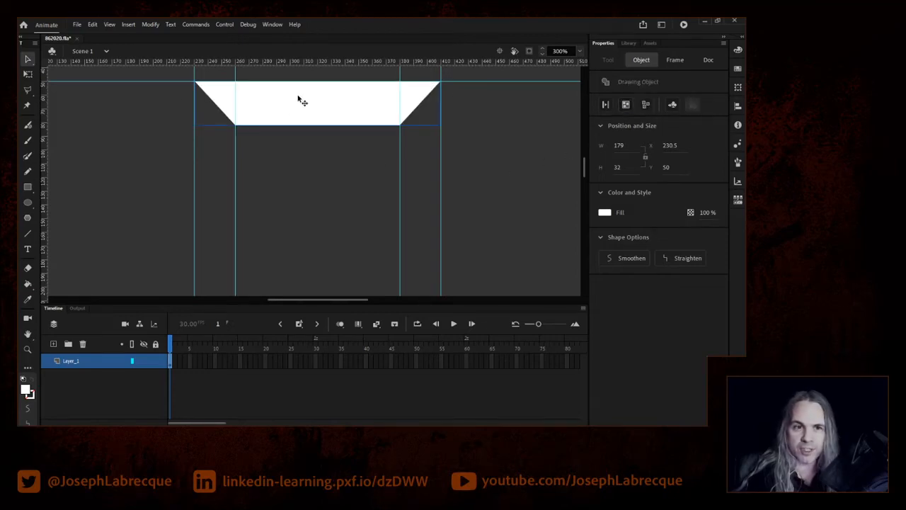
{"action": "left_click", "coordinate": [27, 188]}
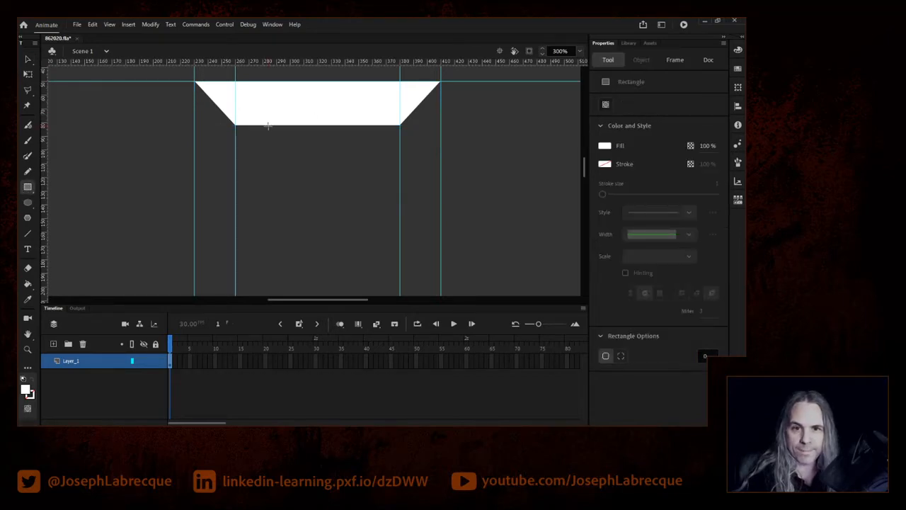
{"action": "left_click_drag", "start_coordinate": [263, 125], "coordinate": [372, 149]}
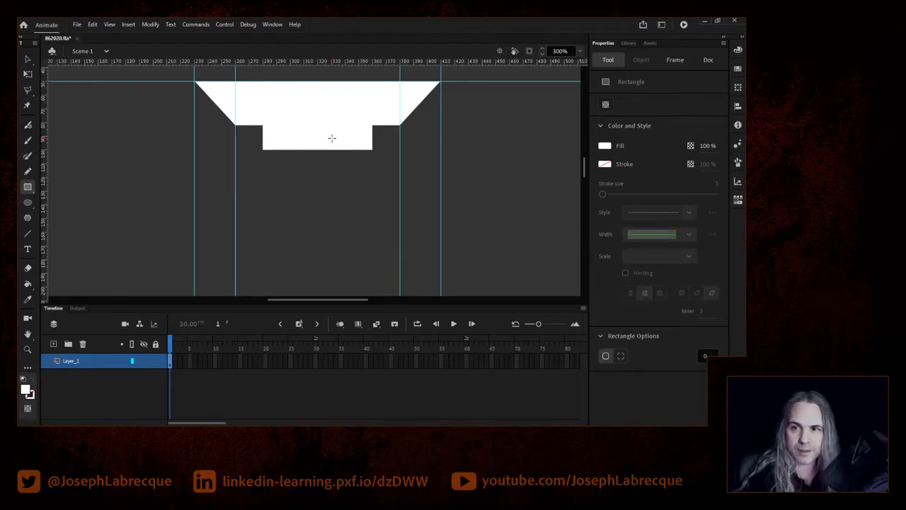
{"action": "left_click", "coordinate": [29, 59]}
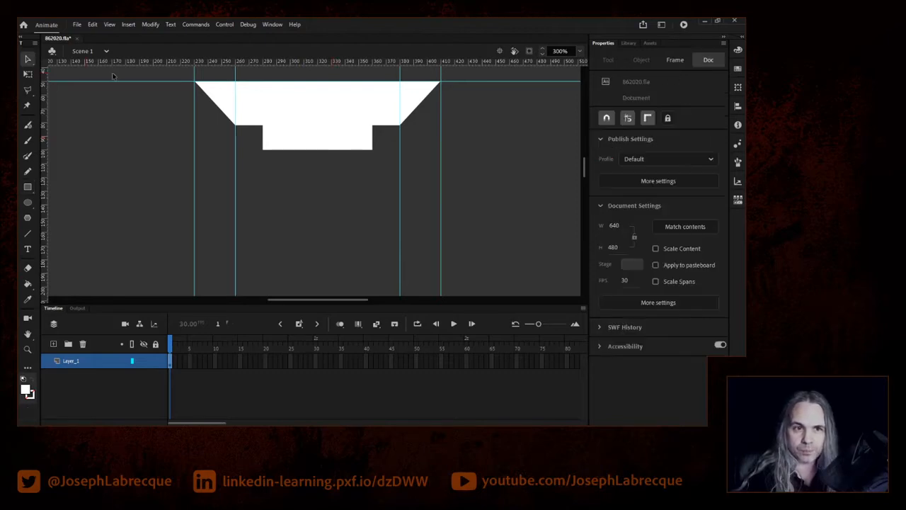
{"action": "left_click", "coordinate": [303, 145]}
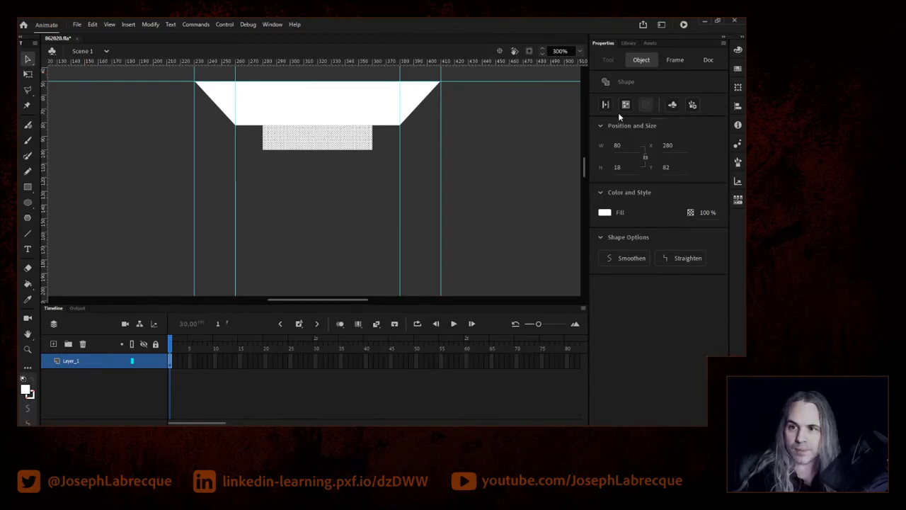
{"action": "left_click", "coordinate": [626, 105]}
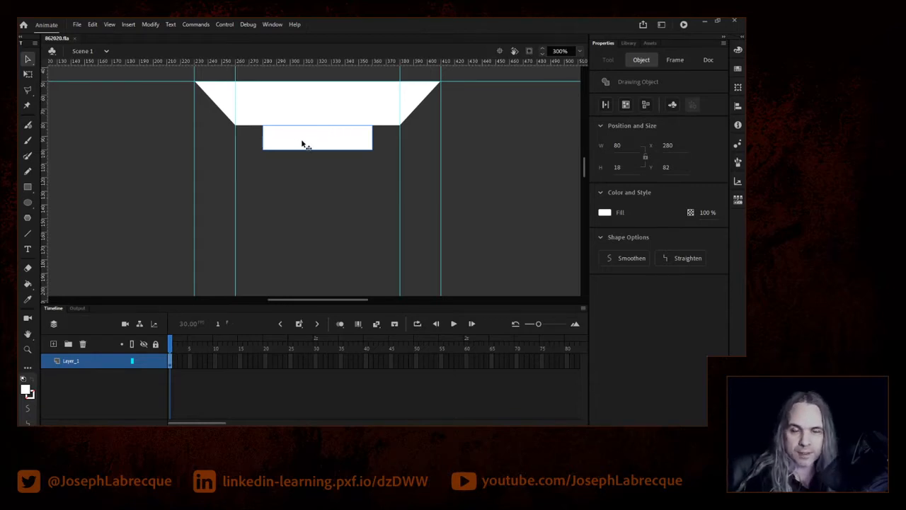
Fill the trapezoid with the default white-to-black linear gradient swatch.
{"action": "left_click", "coordinate": [405, 108]}
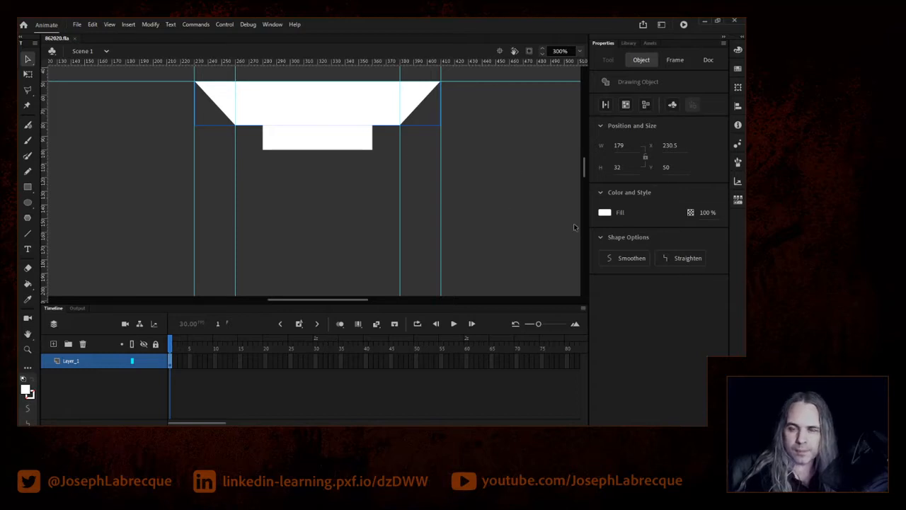
{"action": "left_click", "coordinate": [605, 212]}
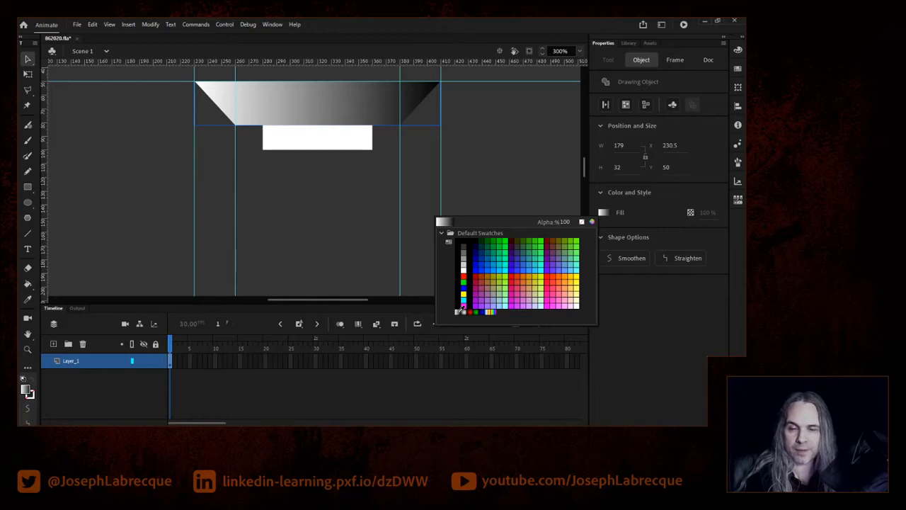
{"action": "left_click", "coordinate": [461, 309]}
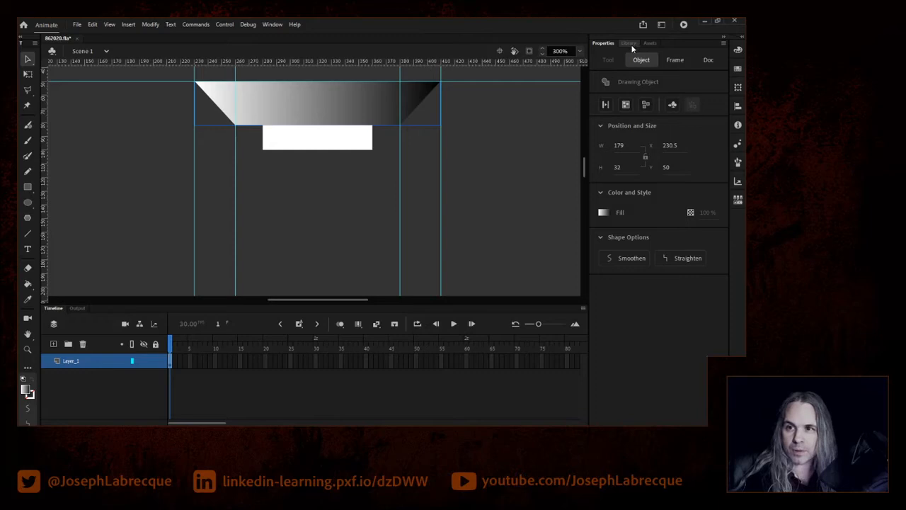
Lighten the trapezoid gradient's black stop to dark gray #484848 and tint its white stop a pale warm beige.
{"action": "left_click", "coordinate": [738, 68]}
{"action": "left_click", "coordinate": [737, 51]}
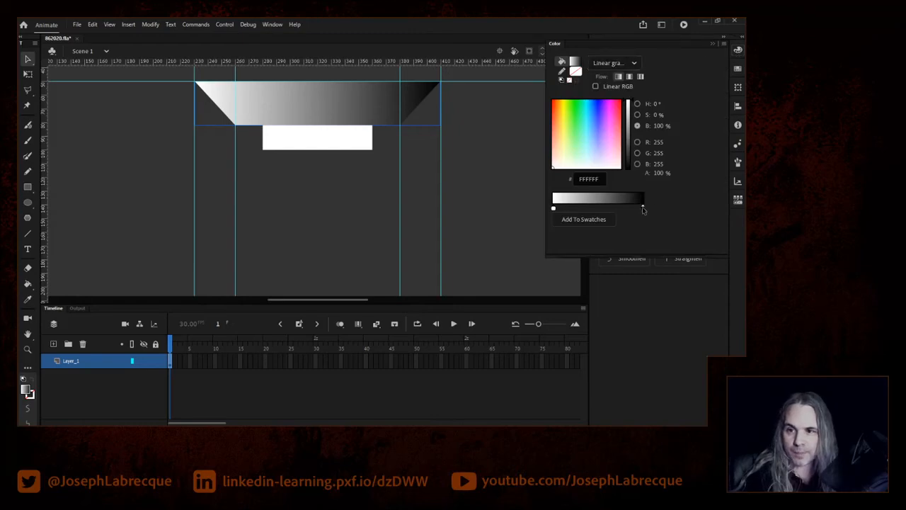
{"action": "left_click", "coordinate": [643, 208]}
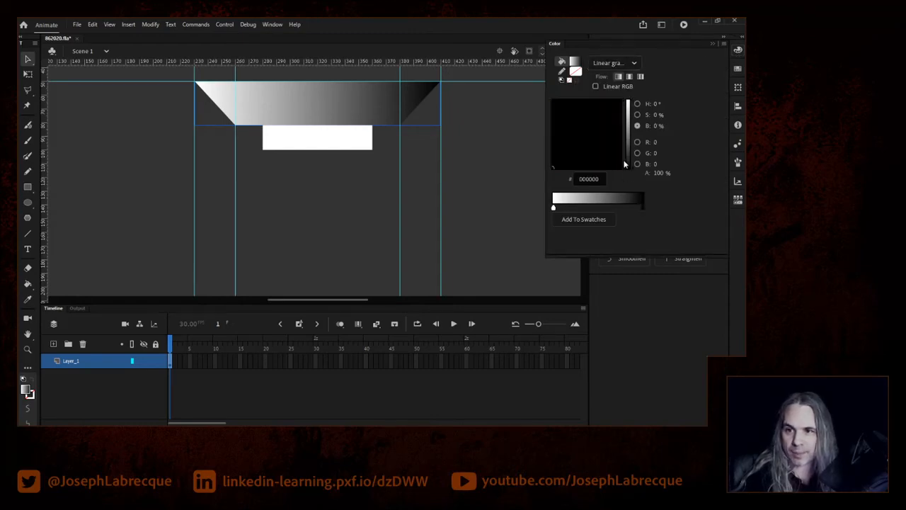
{"action": "left_click_drag", "start_coordinate": [628, 157], "coordinate": [629, 109]}
{"action": "left_click", "coordinate": [554, 208]}
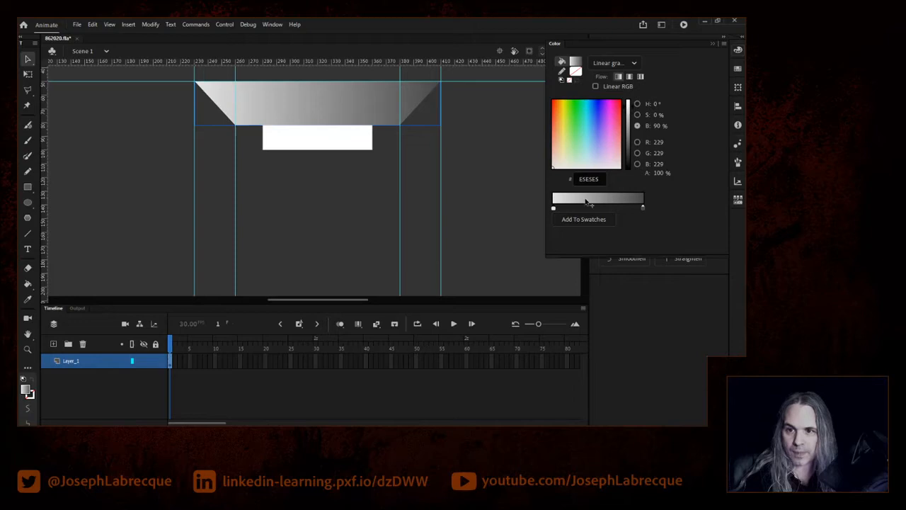
{"action": "left_click_drag", "start_coordinate": [554, 165], "coordinate": [559, 161]}
Recolor the gradient's dark stop to olive #6A674E and add the gradient to the swatches.
{"action": "left_click", "coordinate": [643, 209]}
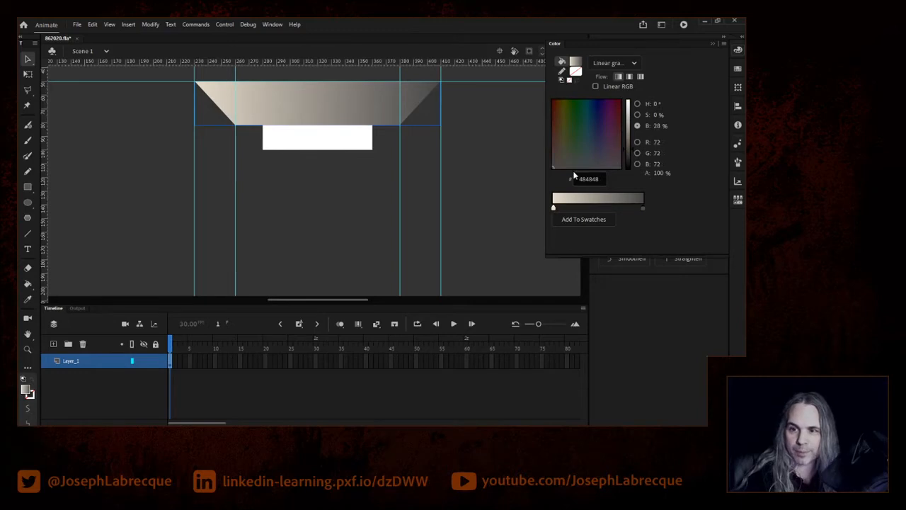
{"action": "left_click_drag", "start_coordinate": [558, 165], "coordinate": [560, 160]}
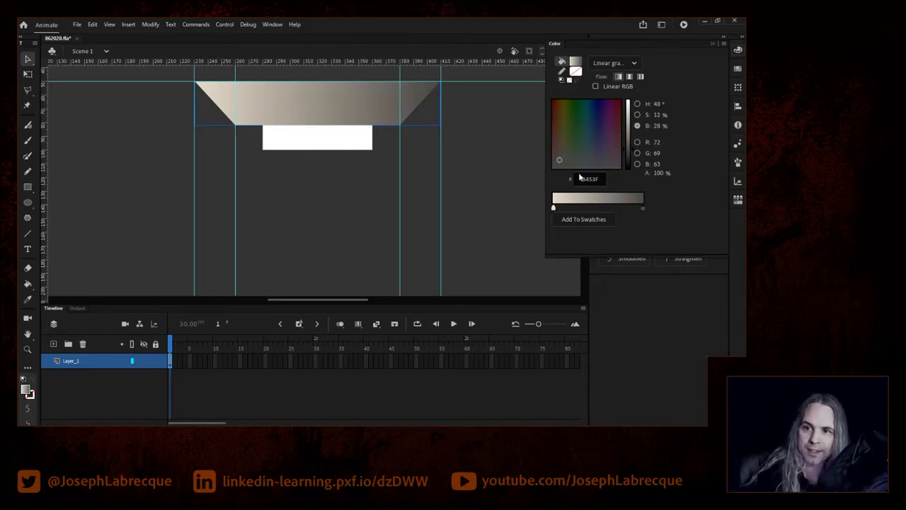
{"action": "left_click_drag", "start_coordinate": [626, 149], "coordinate": [627, 140]}
{"action": "left_click_drag", "start_coordinate": [559, 160], "coordinate": [562, 149]}
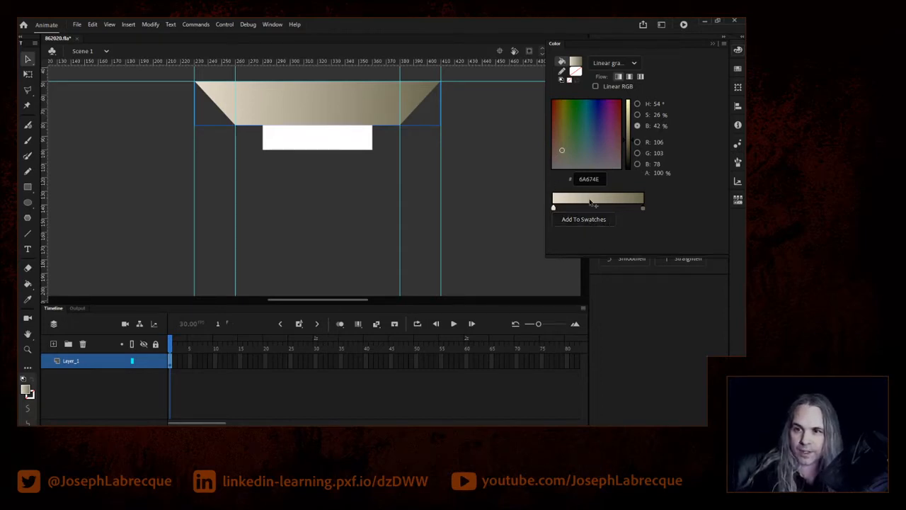
{"action": "left_click", "coordinate": [641, 301]}
Fill the white rectangle below the trapezoid with the saved beige-to-olive gradient swatch and deselect it.
{"action": "left_click", "coordinate": [308, 145]}
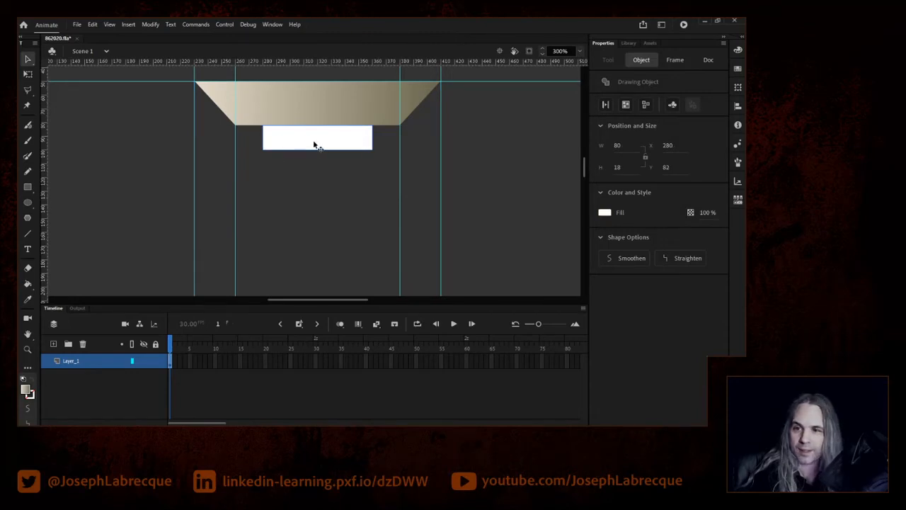
{"action": "left_click", "coordinate": [605, 213]}
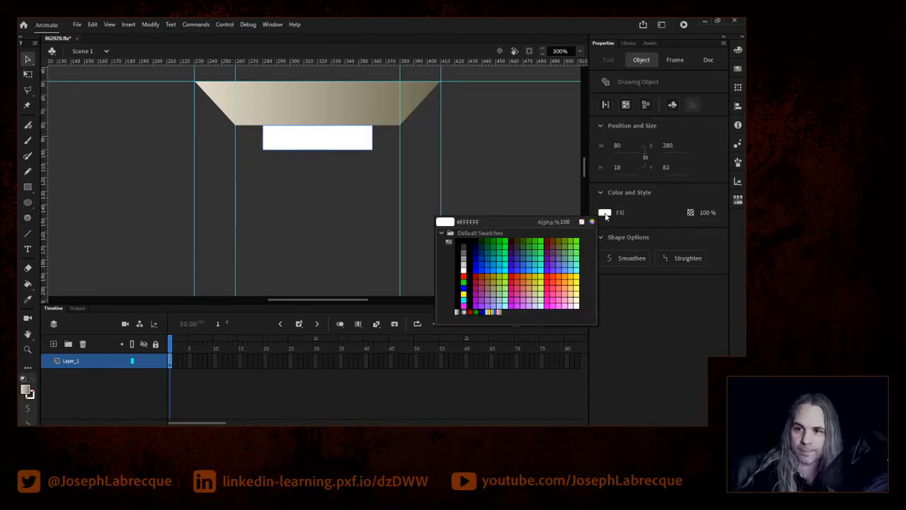
{"action": "left_click", "coordinate": [503, 307]}
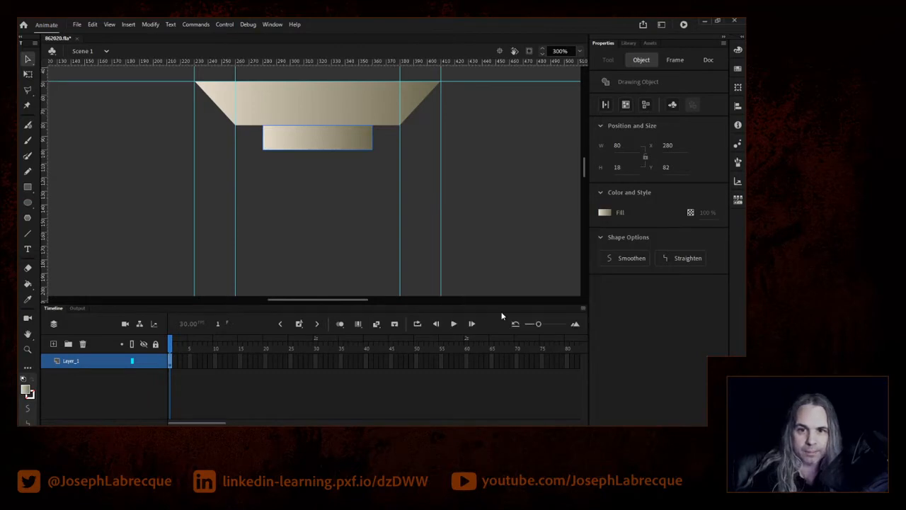
{"action": "left_click", "coordinate": [497, 209]}
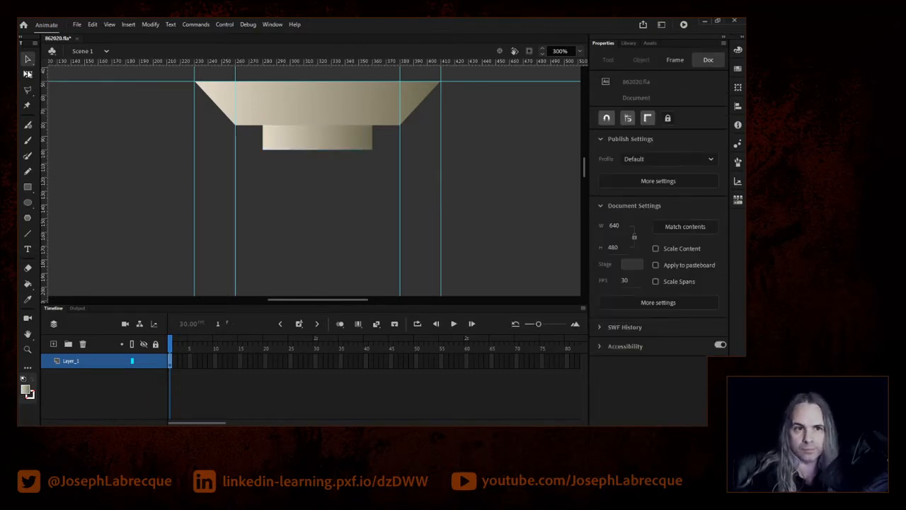
Nudge the small rectangle's two lower corner points inward about 8 px each with the Subselection tool and deselect the shape.
{"action": "left_click", "coordinate": [30, 59]}
{"action": "left_click", "coordinate": [79, 73]}
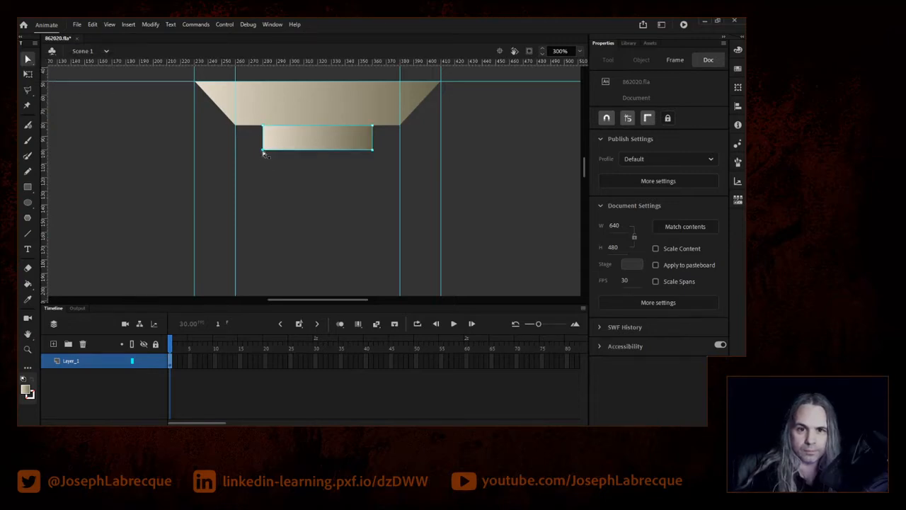
{"action": "left_click", "coordinate": [372, 150]}
{"action": "key", "text": "Left"}
{"action": "key", "text": "Left"}
{"action": "key", "text": "Left"}
{"action": "key", "text": "Left"}
{"action": "key", "text": "Left"}
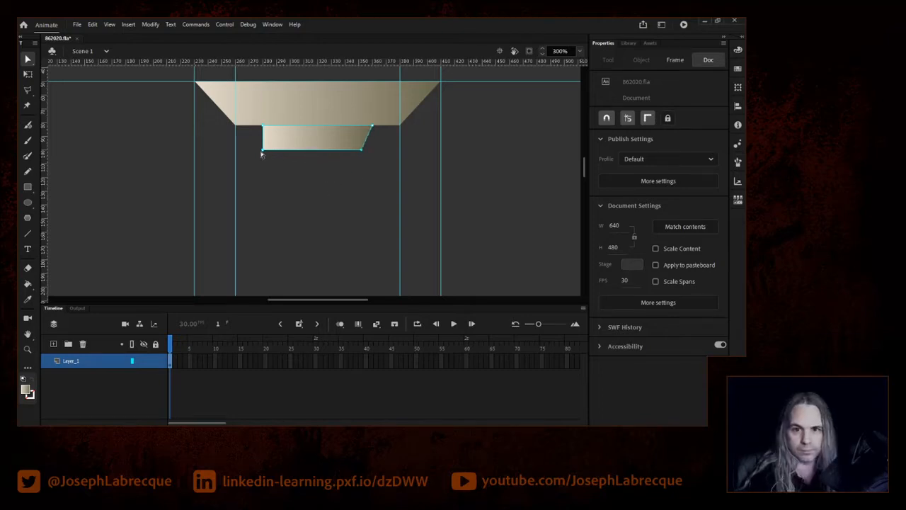
{"action": "key", "text": "Right"}
{"action": "key", "text": "Right"}
{"action": "key", "text": "Right"}
{"action": "key", "text": "Right"}
{"action": "key", "text": "Right"}
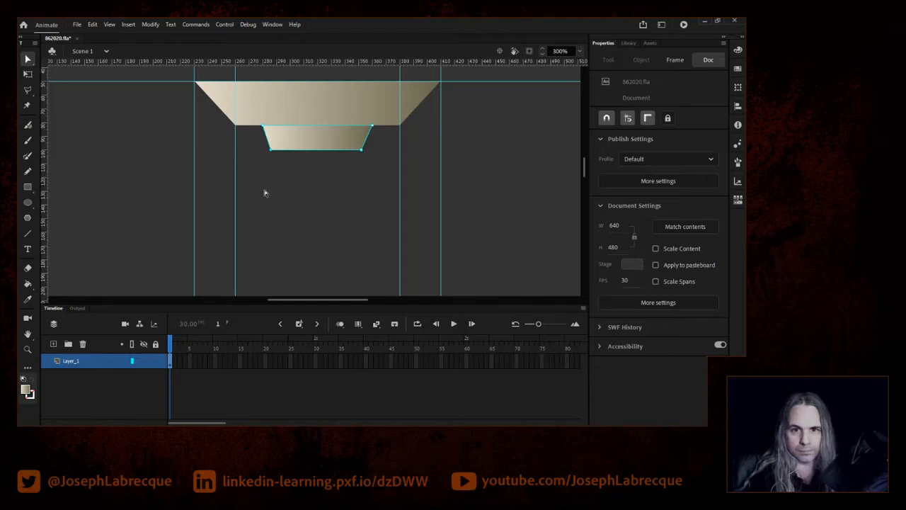
{"action": "left_click", "coordinate": [297, 190]}
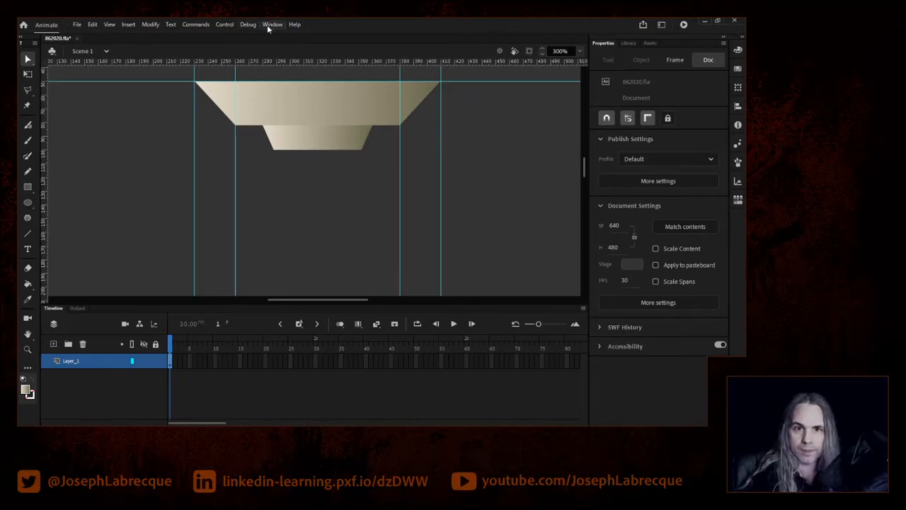
Rename Layer_1 as Base and lock it.
{"action": "left_click_drag", "start_coordinate": [585, 166], "coordinate": [584, 168]}
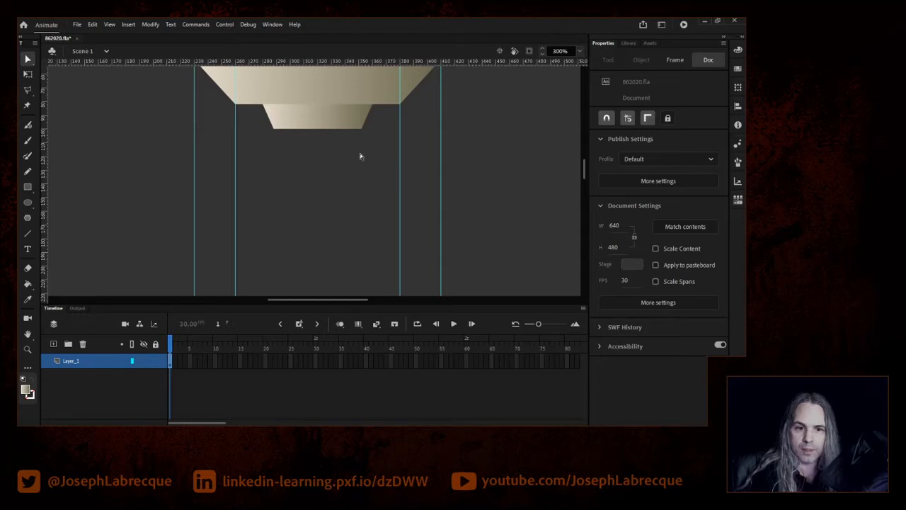
{"action": "left_click", "coordinate": [68, 362]}
{"action": "double_click", "coordinate": [68, 362]}
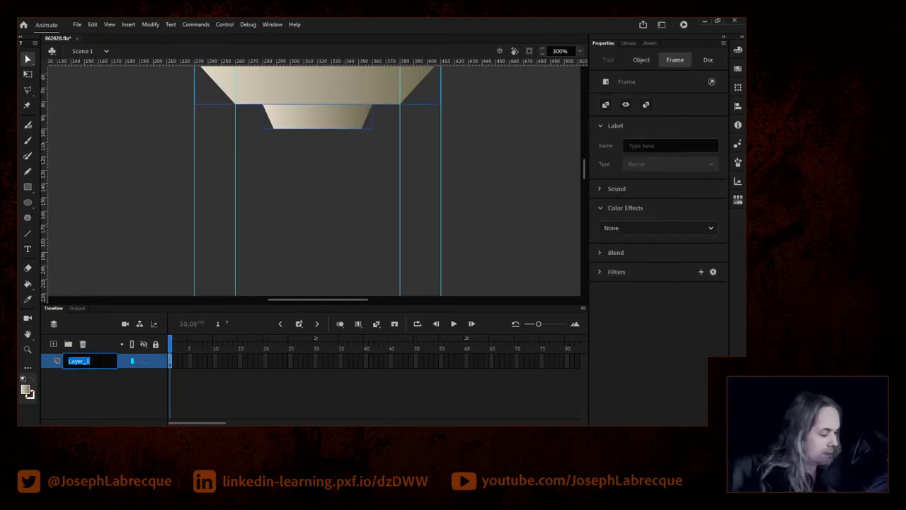
{"action": "type", "text": "Bse"}
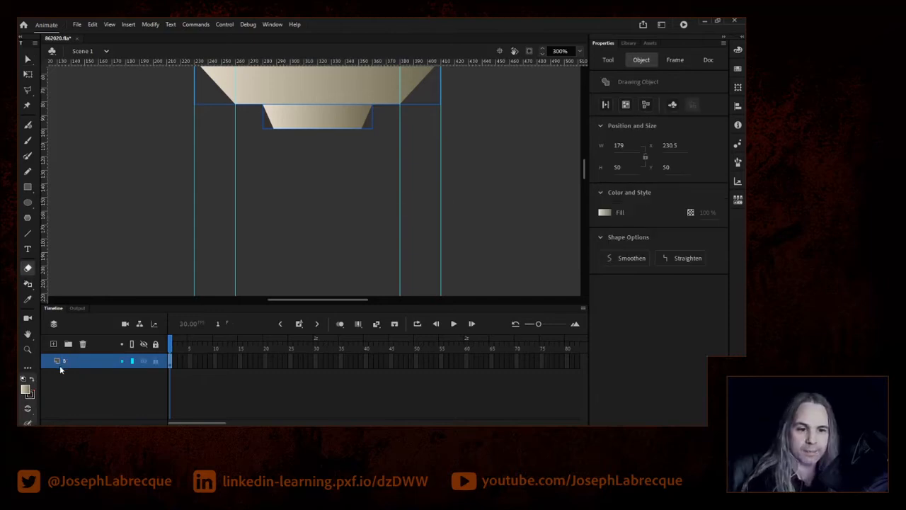
{"action": "left_click", "coordinate": [82, 362]}
{"action": "double_click", "coordinate": [79, 362]}
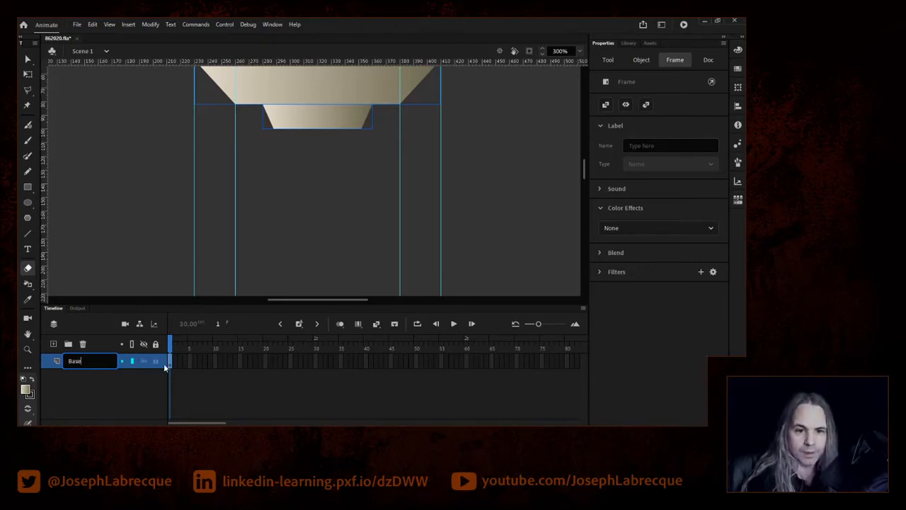
{"action": "left_click", "coordinate": [156, 387]}
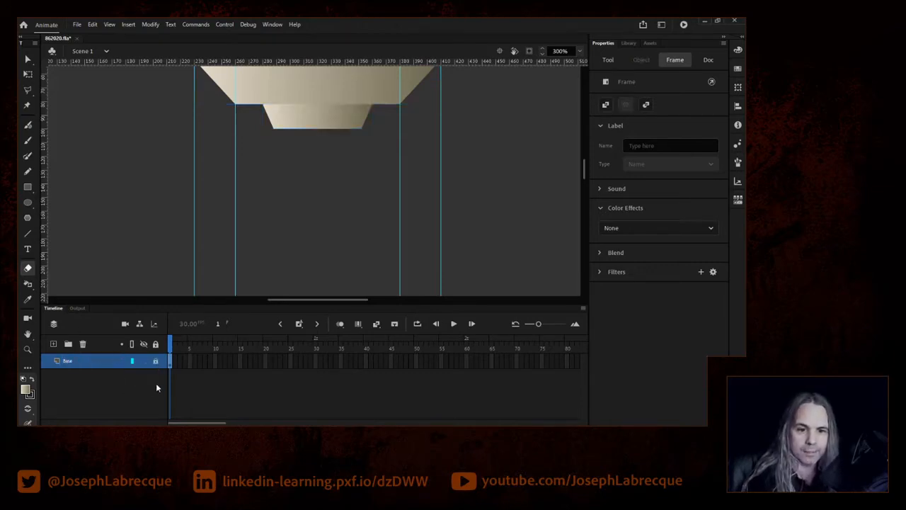
Add a new layer beneath the Base layer and rename it Bulb.
{"action": "left_click", "coordinate": [53, 344]}
{"action": "left_click_drag", "start_coordinate": [72, 363], "coordinate": [73, 383]}
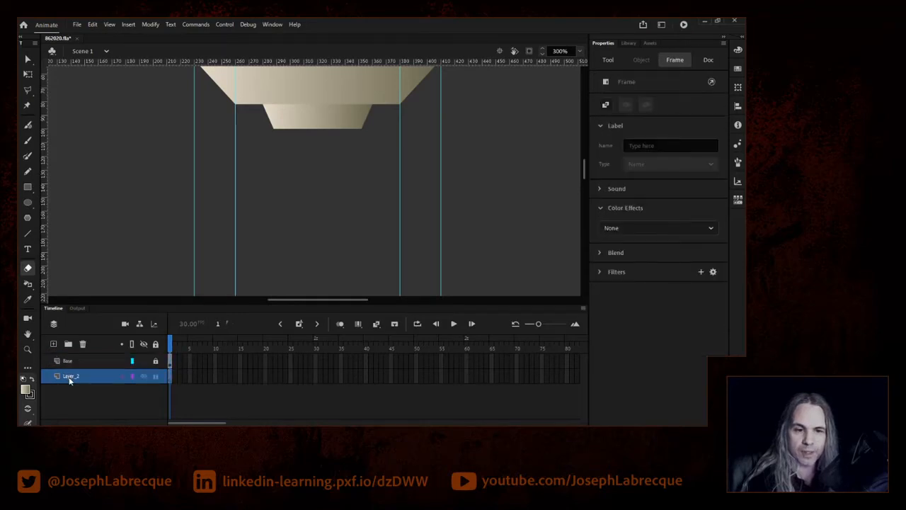
{"action": "double_click", "coordinate": [70, 376]}
{"action": "type", "text": "B"}
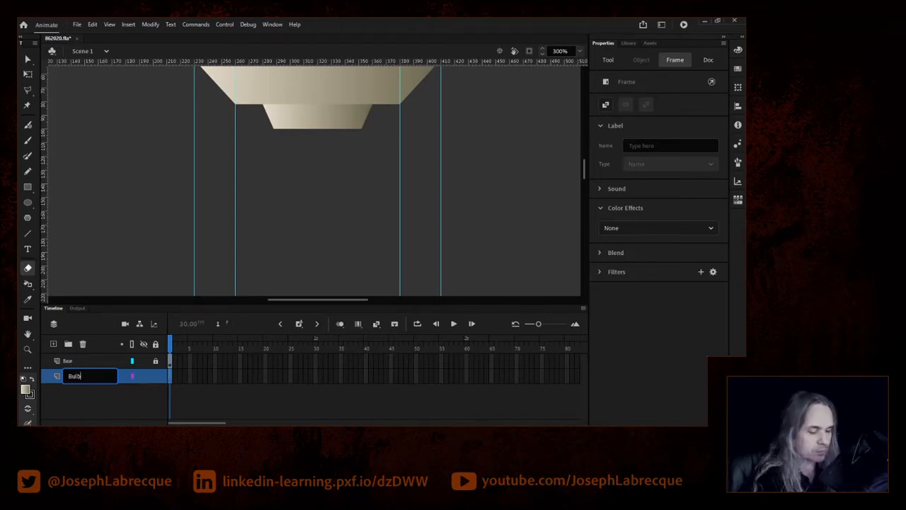
{"action": "type", "text": "ulb"}
{"action": "key", "text": "Return"}
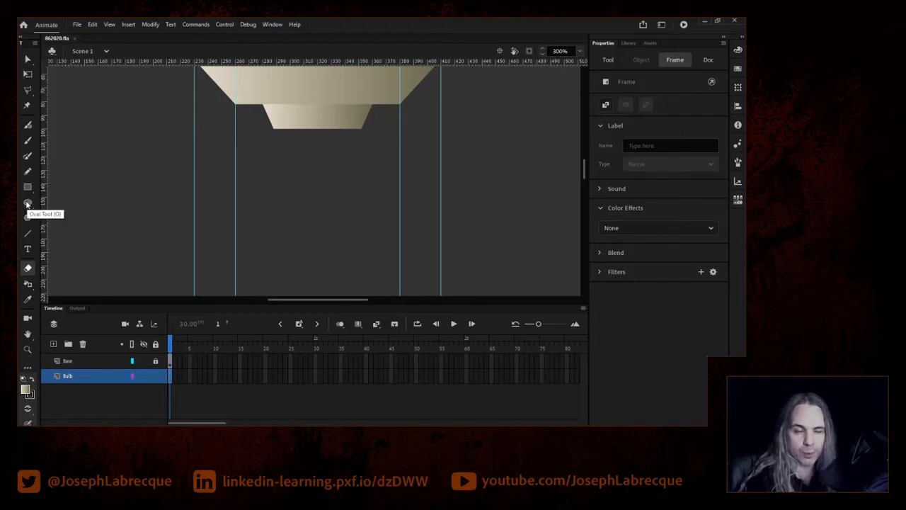
Set up the Oval tool with a pale yellow fill at 28% opacity and no stroke.
{"action": "left_click", "coordinate": [27, 204]}
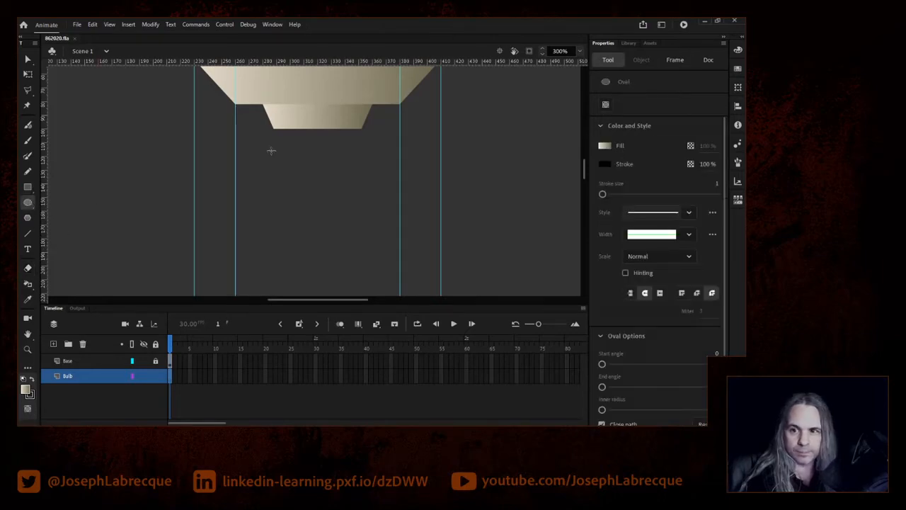
{"action": "left_click", "coordinate": [605, 146]}
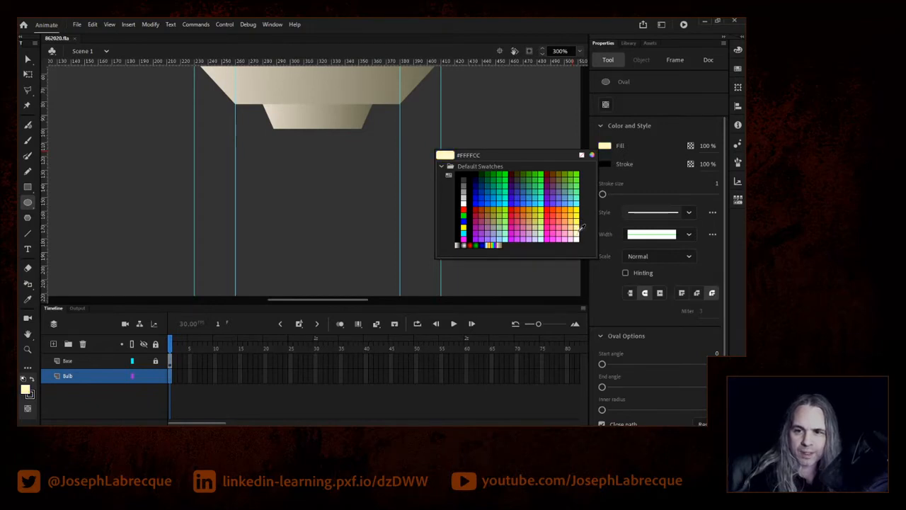
{"action": "left_click", "coordinate": [577, 225]}
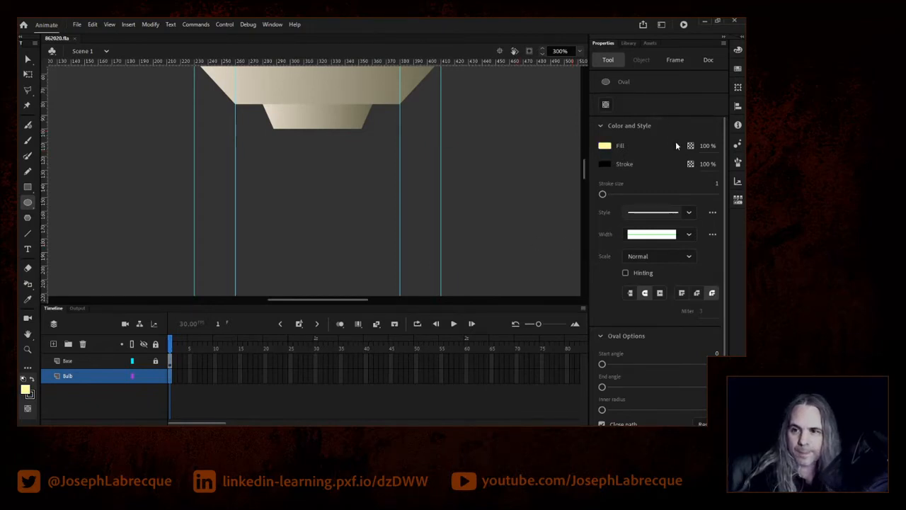
{"action": "left_click_drag", "start_coordinate": [706, 146], "coordinate": [678, 152]}
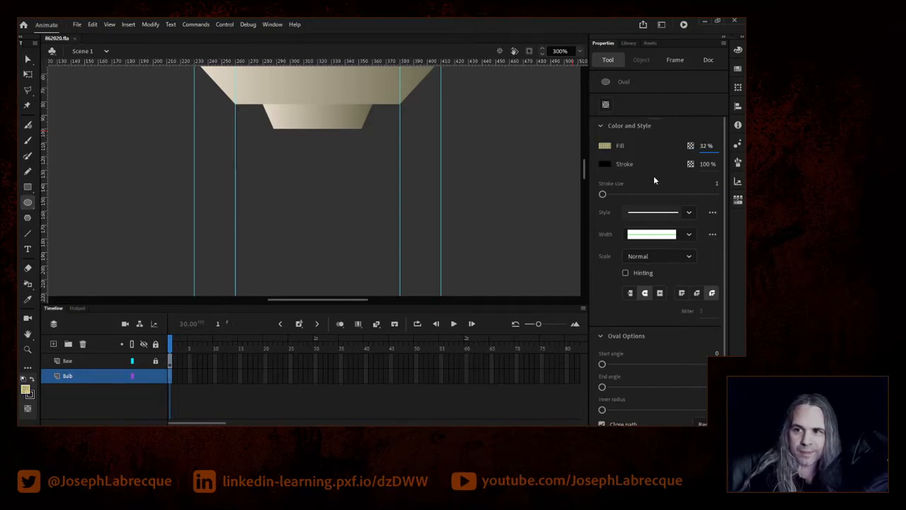
{"action": "left_click_drag", "start_coordinate": [703, 147], "coordinate": [700, 147]}
{"action": "left_click", "coordinate": [705, 149]}
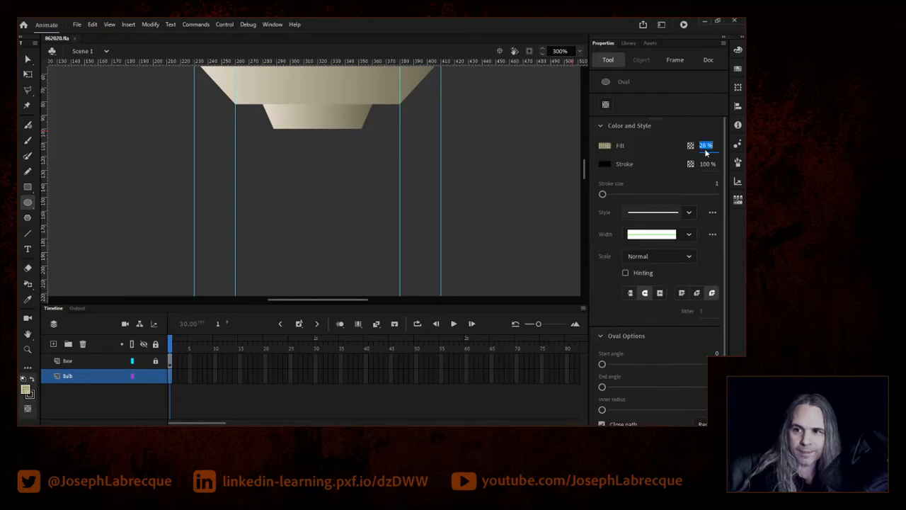
{"action": "left_click", "coordinate": [605, 164]}
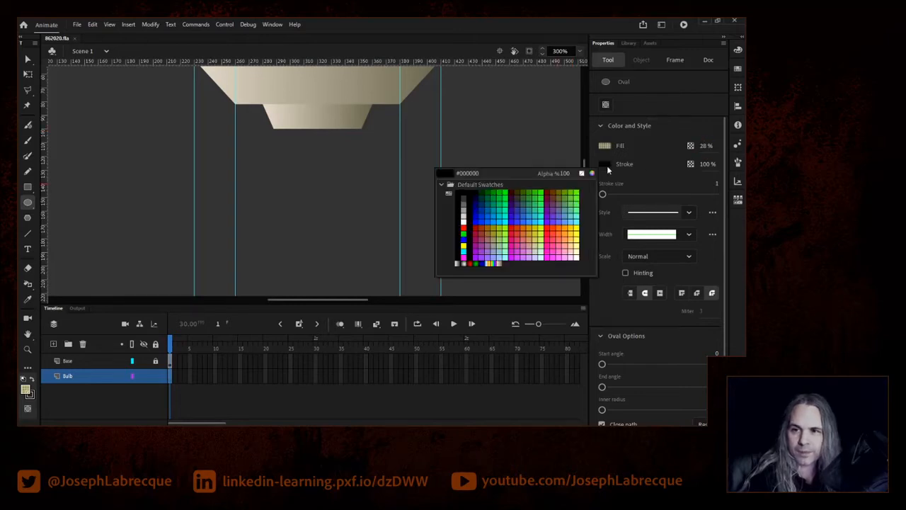
{"action": "left_click", "coordinate": [585, 174]}
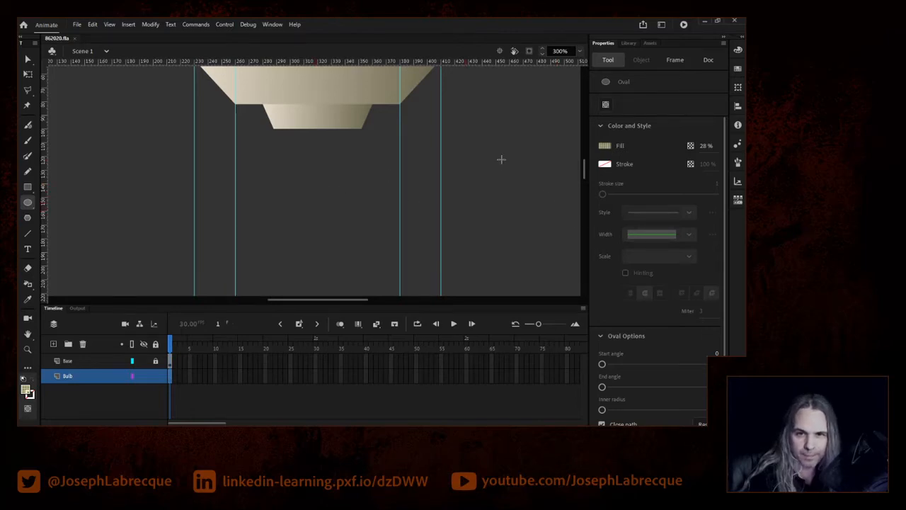
Draw a circle about 110 px in diameter on the Bulb layer, below the lamp base.
{"action": "left_click", "coordinate": [369, 301]}
{"action": "left_click_drag", "start_coordinate": [395, 300], "coordinate": [319, 359]}
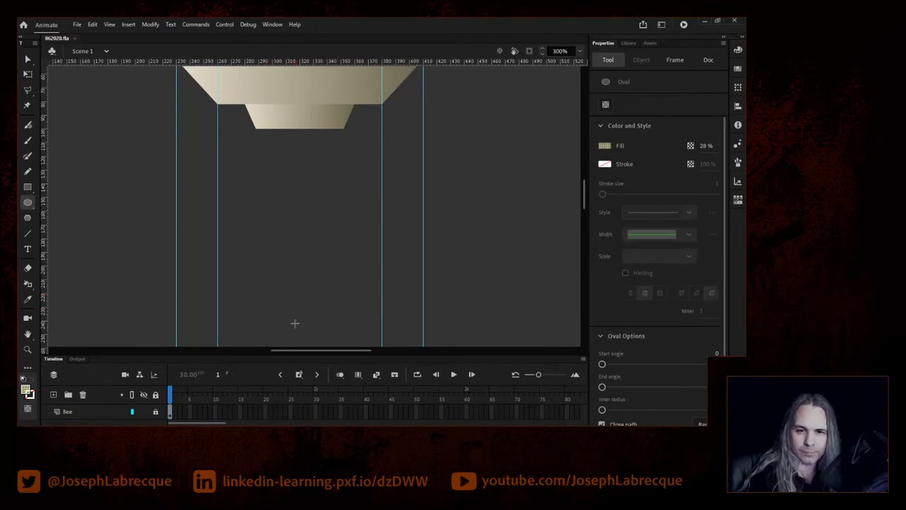
{"action": "left_click_drag", "start_coordinate": [300, 320], "coordinate": [342, 173]}
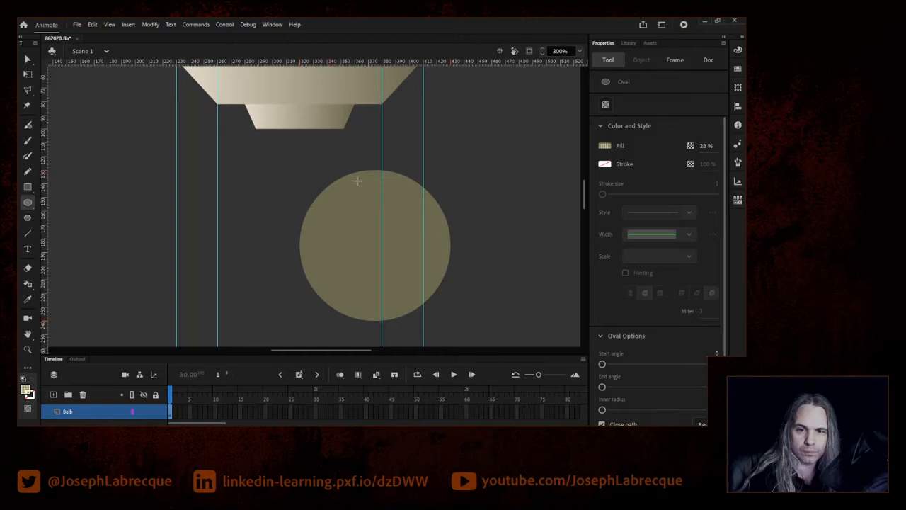
Move the circle under the lamp base to Y 145 and center it horizontally on the stage.
{"action": "key", "text": "v"}
{"action": "left_click_drag", "start_coordinate": [342, 234], "coordinate": [262, 248]}
{"action": "left_click_drag", "start_coordinate": [353, 235], "coordinate": [252, 239]}
{"action": "left_click", "coordinate": [344, 233]}
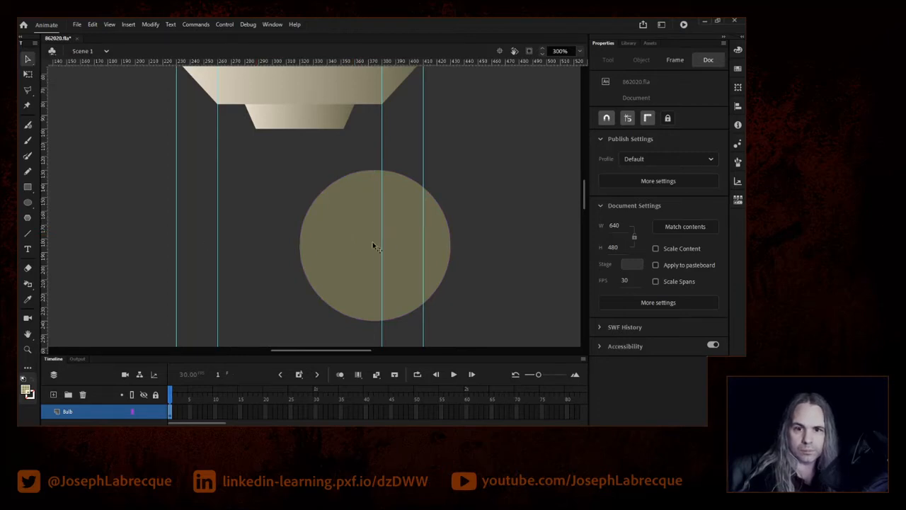
{"action": "left_click", "coordinate": [338, 251]}
{"action": "left_click_drag", "start_coordinate": [361, 248], "coordinate": [291, 265]}
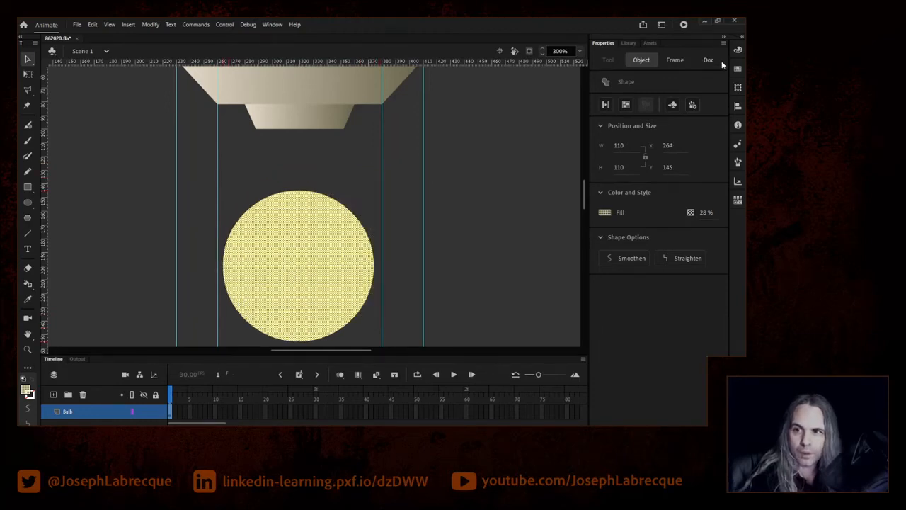
{"action": "left_click", "coordinate": [737, 106]}
{"action": "left_click", "coordinate": [655, 123]}
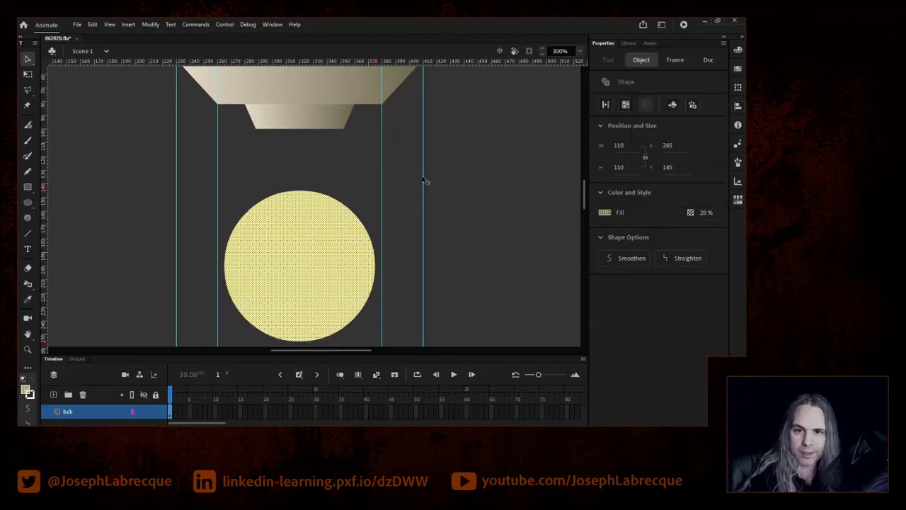
Draw a borderless rectangle about 40 px wide overlapping the circle's top to form the bulb's neck.
{"action": "left_click", "coordinate": [27, 187]}
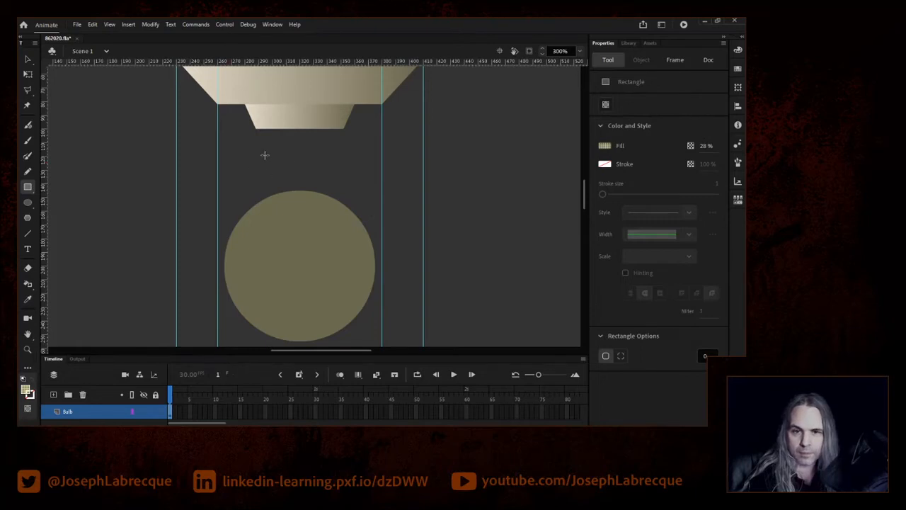
{"action": "left_click_drag", "start_coordinate": [272, 142], "coordinate": [327, 201]}
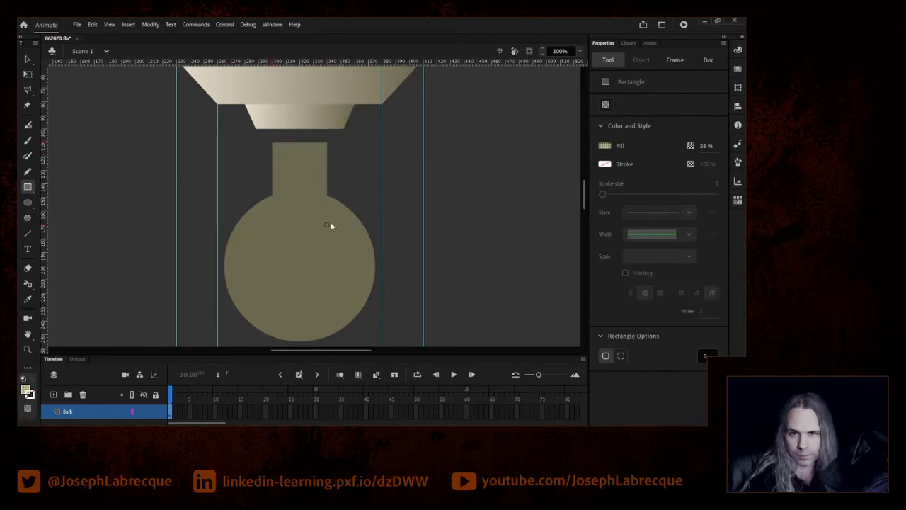
Raise both anchor points where the neck meets the circle by about 20 px with the Subselection tool.
{"action": "left_click", "coordinate": [28, 59]}
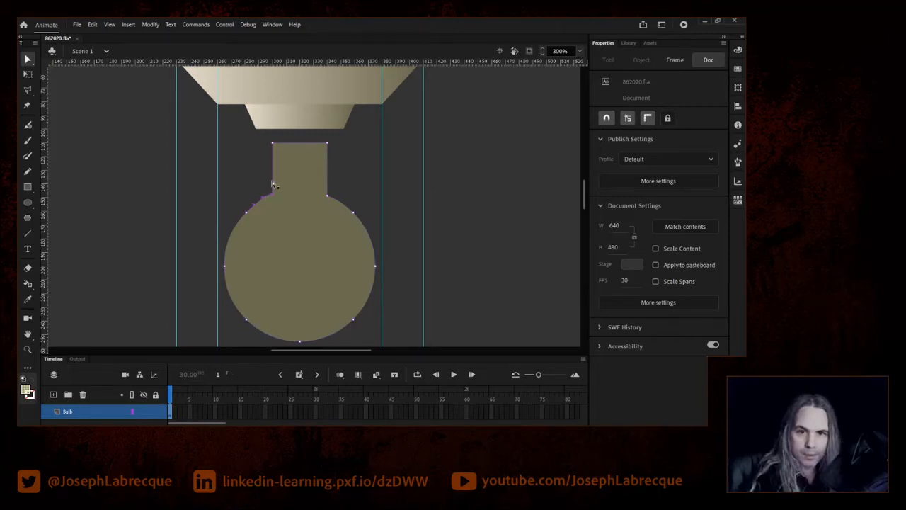
{"action": "left_click_drag", "start_coordinate": [273, 195], "coordinate": [273, 184]}
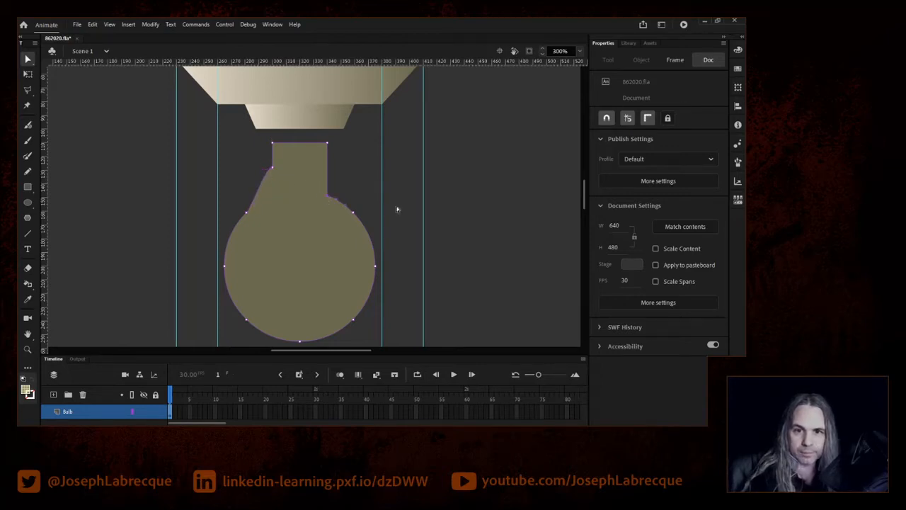
{"action": "key", "text": "Up"}
{"action": "key", "text": "Up"}
{"action": "key", "text": "Up"}
{"action": "key", "text": "Up"}
{"action": "key", "text": "Up"}
{"action": "key", "text": "Up"}
{"action": "key", "text": "Up"}
{"action": "key", "text": "Up"}
{"action": "key", "text": "Up"}
{"action": "key", "text": "Up"}
{"action": "key", "text": "Up"}
{"action": "key", "text": "Up"}
{"action": "key", "text": "Up"}
{"action": "key", "text": "Up"}
{"action": "key", "text": "Up"}
{"action": "key", "text": "Up"}
{"action": "key", "text": "Up"}
{"action": "key", "text": "Up"}
{"action": "key", "text": "Up"}
{"action": "key", "text": "Up"}
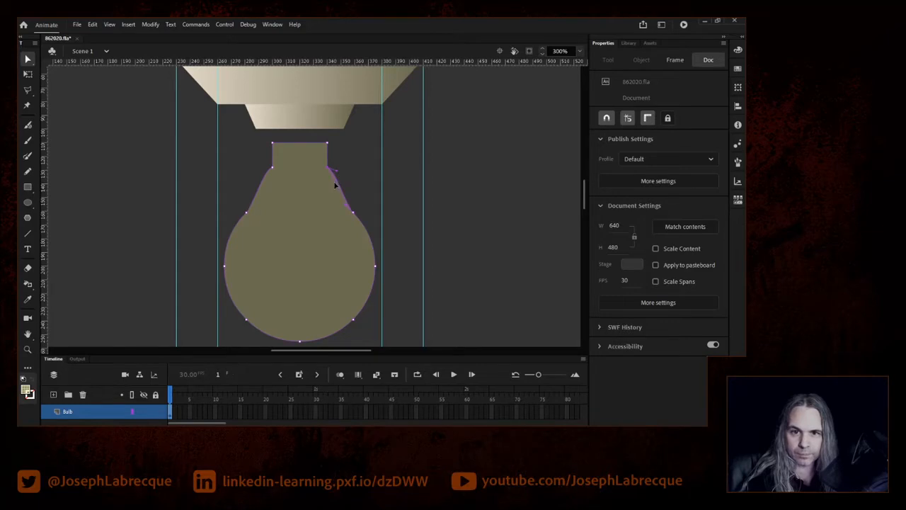
Adjust the curve handles on both sides below the neck to give the bulb smooth, inward-curving shoulders.
{"action": "left_click_drag", "start_coordinate": [336, 202], "coordinate": [337, 203]}
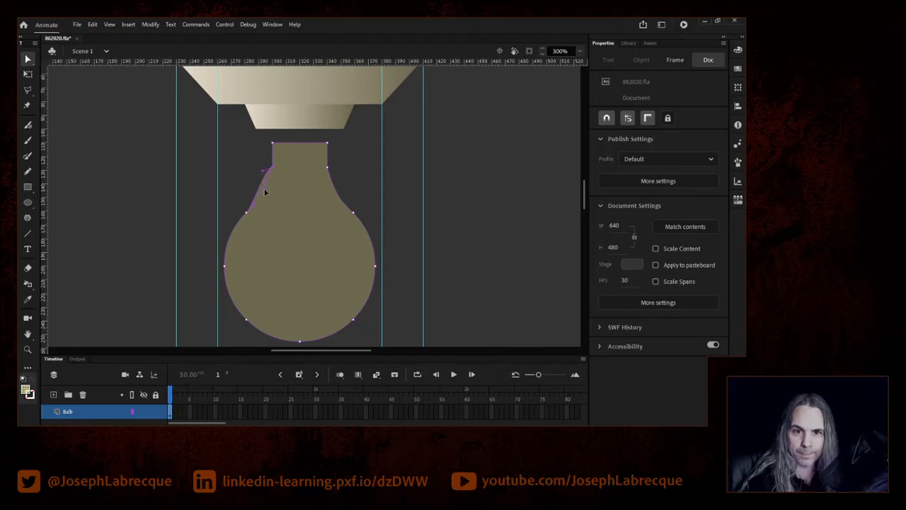
{"action": "left_click_drag", "start_coordinate": [265, 193], "coordinate": [262, 203]}
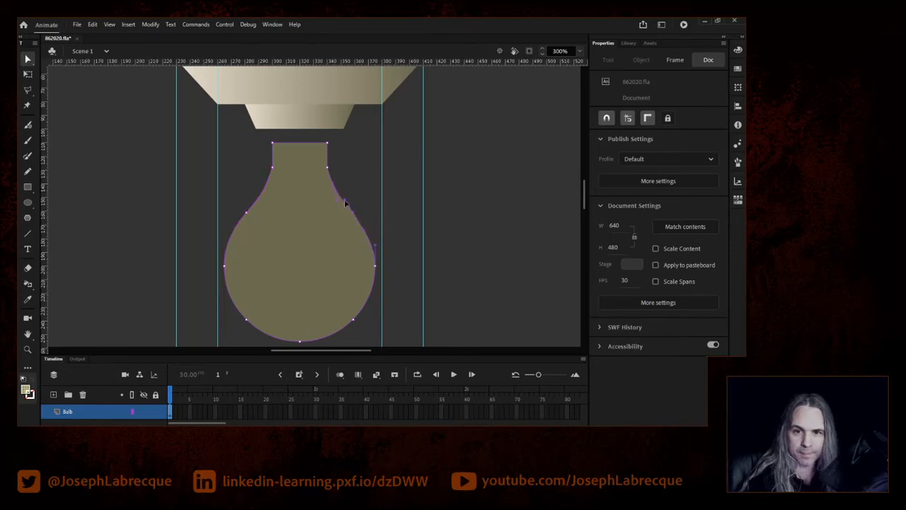
{"action": "left_click_drag", "start_coordinate": [344, 203], "coordinate": [343, 202]}
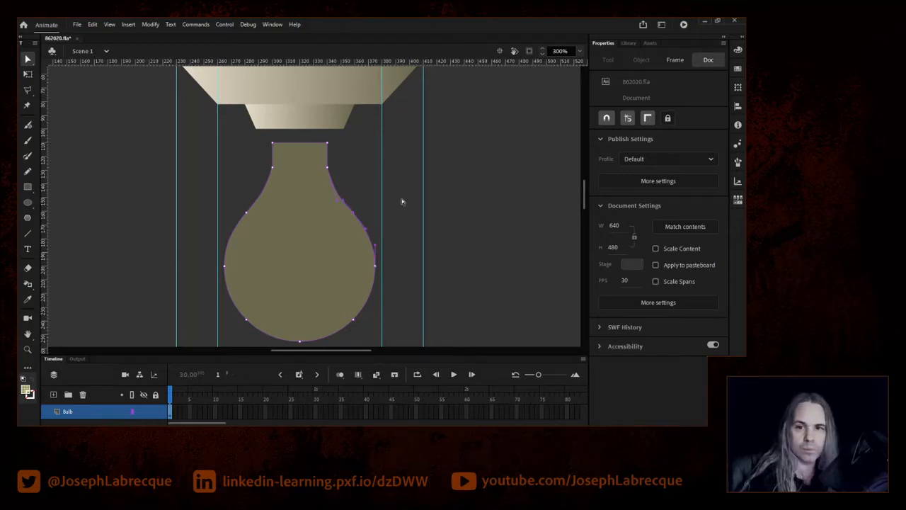
Nudge the bulb shape up to Y 90 so its neck tucks behind the lamp base, and deselect it.
{"action": "left_click", "coordinate": [27, 59]}
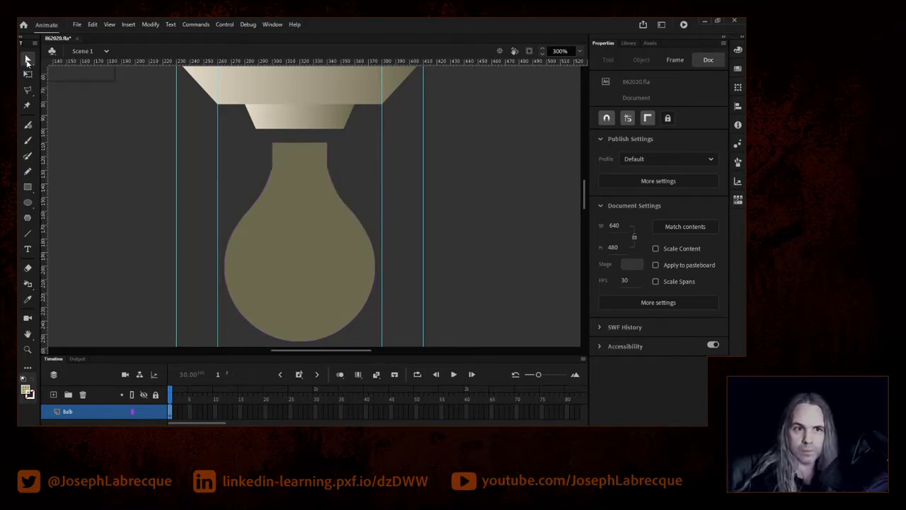
{"action": "left_click", "coordinate": [282, 229]}
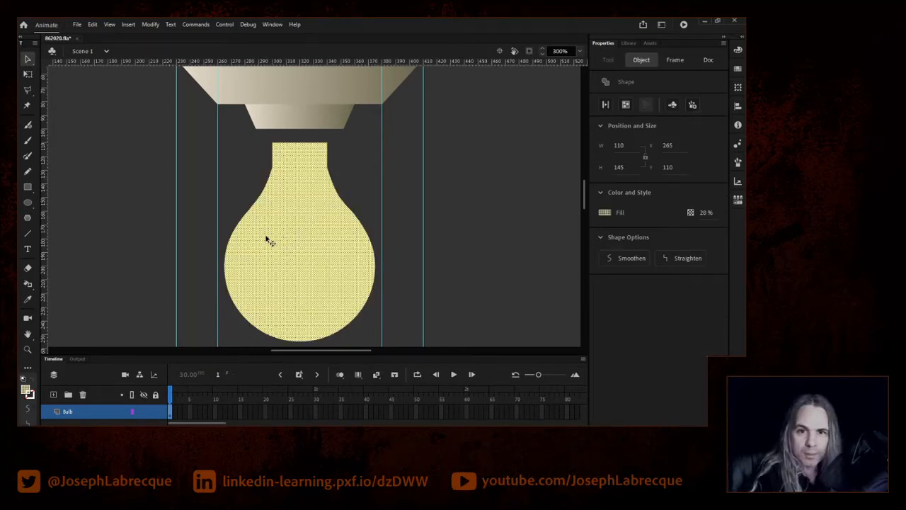
{"action": "key", "text": "shift+Up"}
{"action": "key", "text": "Up"}
{"action": "key", "text": "Up"}
{"action": "key", "text": "Up"}
{"action": "key", "text": "Up"}
{"action": "key", "text": "Up"}
{"action": "key", "text": "Up"}
{"action": "key", "text": "Up"}
{"action": "key", "text": "Up"}
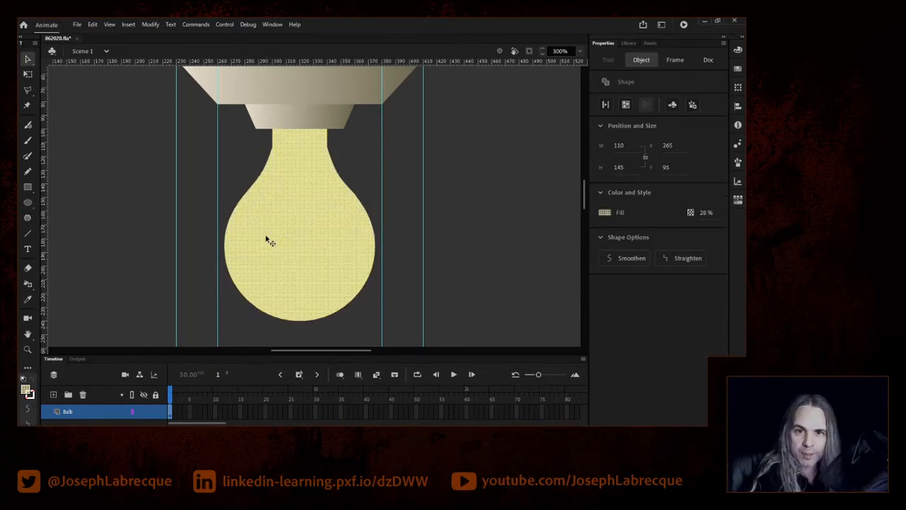
{"action": "key", "text": "Up"}
{"action": "key", "text": "Up"}
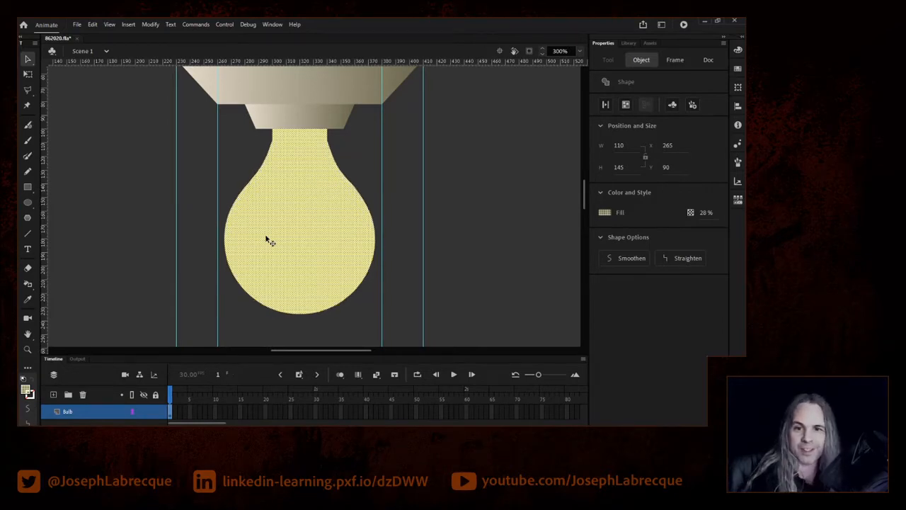
{"action": "left_click", "coordinate": [400, 203]}
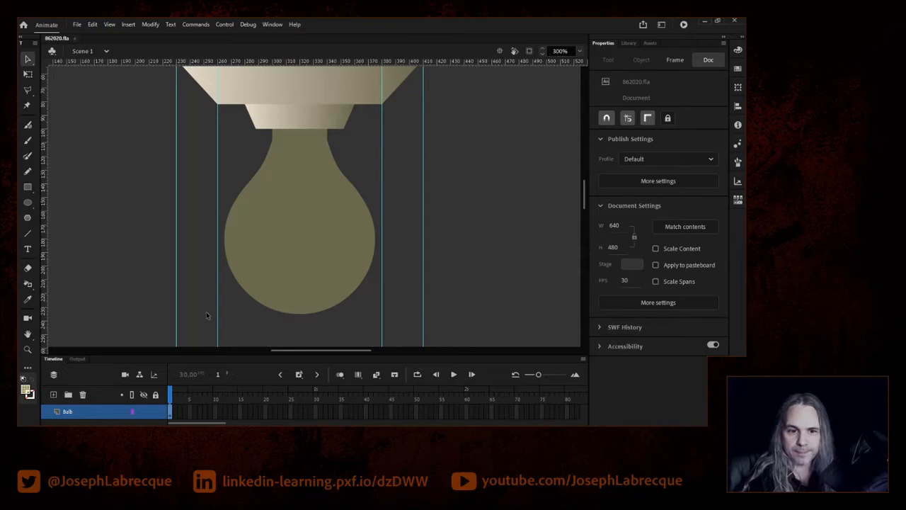
Draw two dark gray 1 px lines with the Line tool, spreading from the bulb's neck down to its middle.
{"action": "left_click_drag", "start_coordinate": [202, 354], "coordinate": [202, 310]}
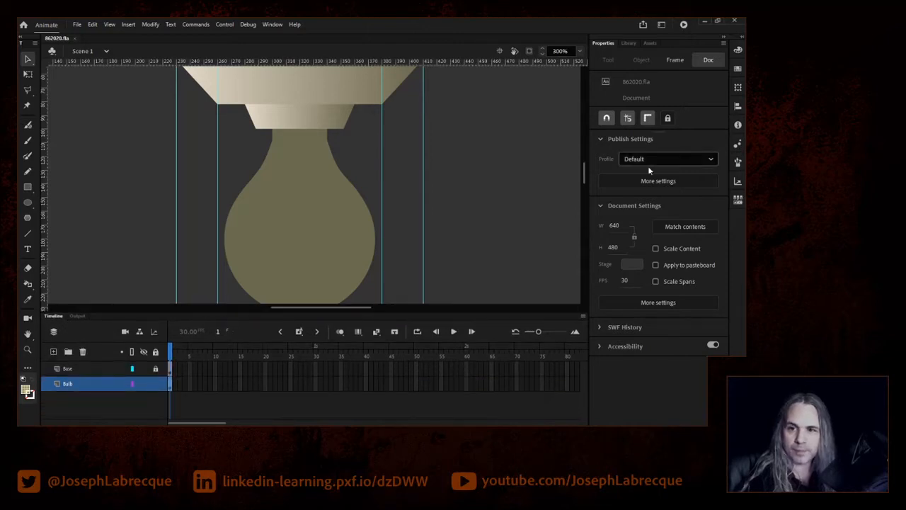
{"action": "scroll", "coordinate": [583, 176], "scroll_direction": "down", "scroll_amount": 2}
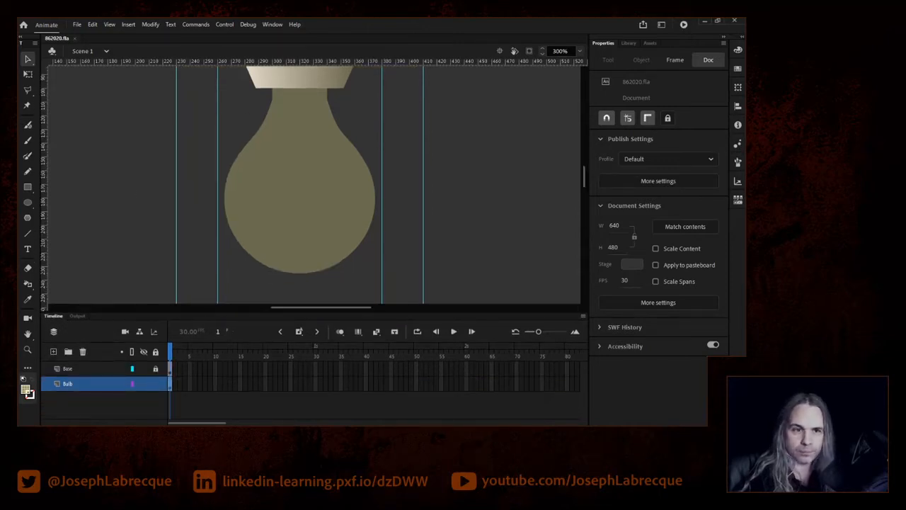
{"action": "left_click", "coordinate": [29, 236]}
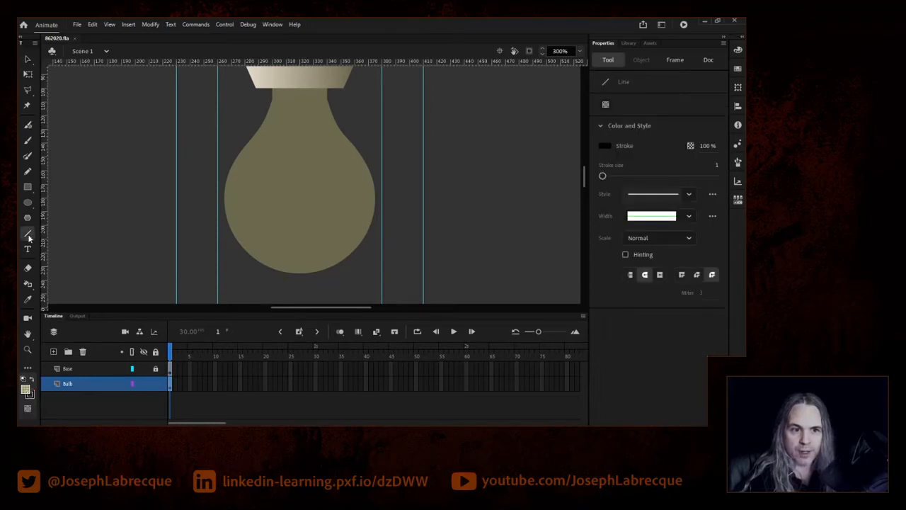
{"action": "left_click", "coordinate": [605, 145]}
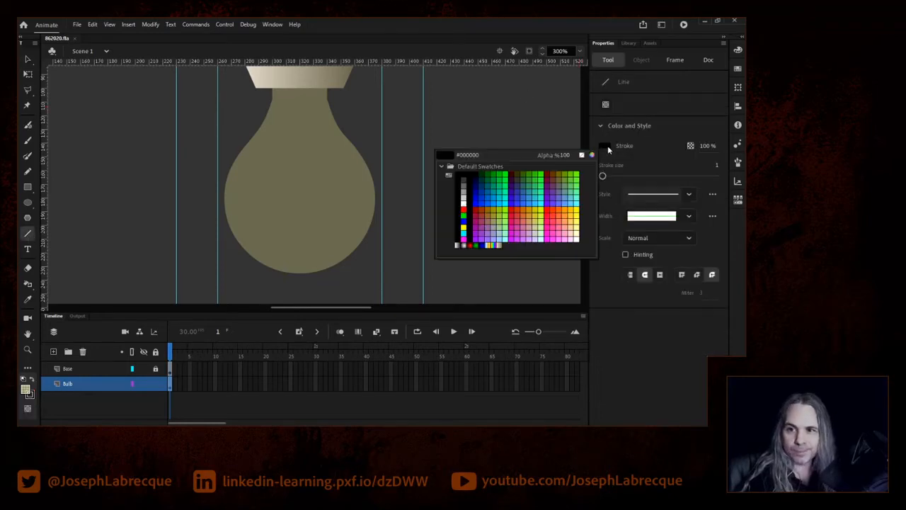
{"action": "left_click", "coordinate": [466, 177]}
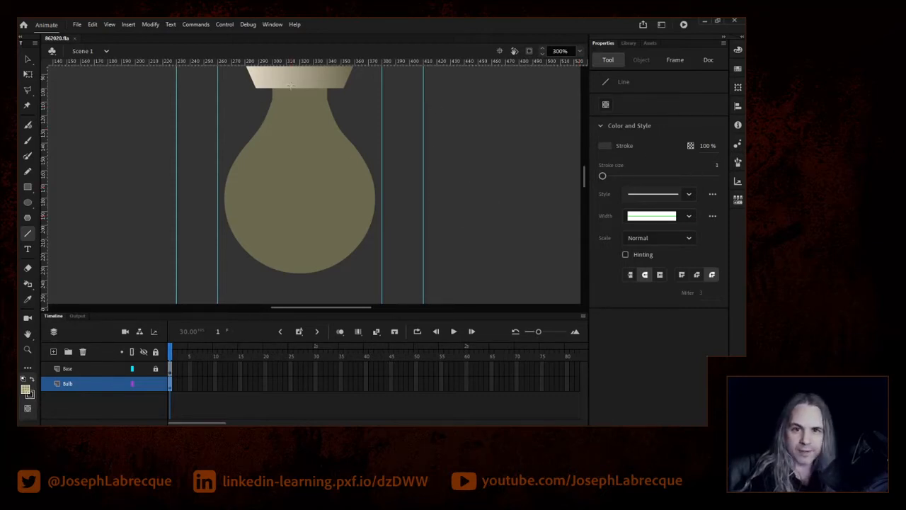
{"action": "left_click_drag", "start_coordinate": [291, 87], "coordinate": [284, 193]}
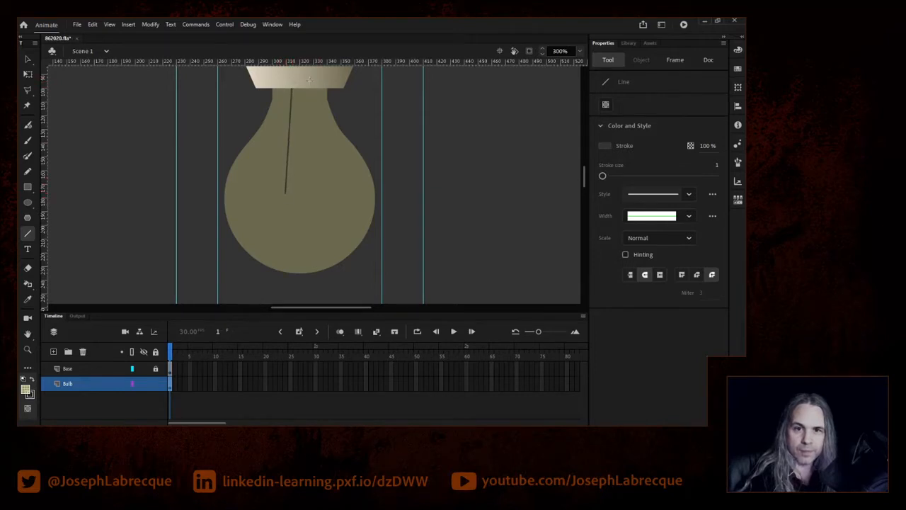
{"action": "left_click_drag", "start_coordinate": [304, 88], "coordinate": [320, 190]}
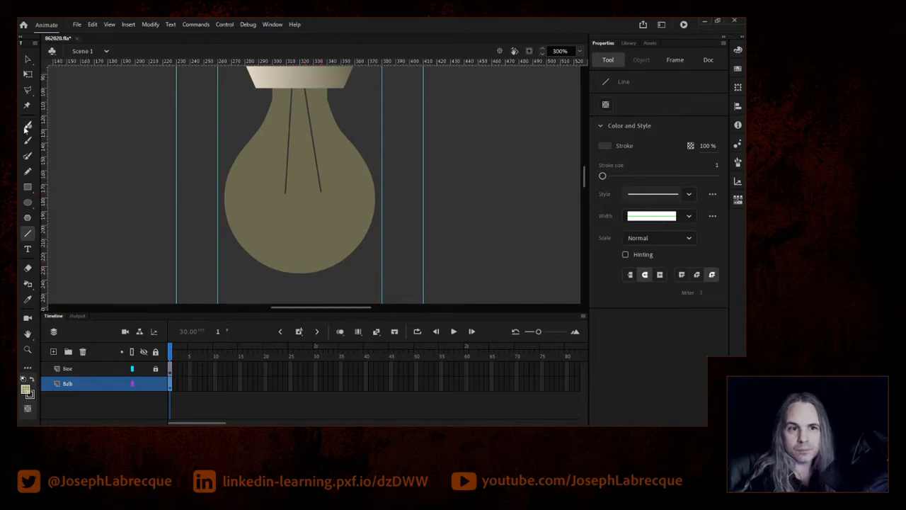
Draw a coiled filament between the lower ends of the two wires with the Pencil tool, using a #FFCC00 stroke.
{"action": "left_click", "coordinate": [28, 172]}
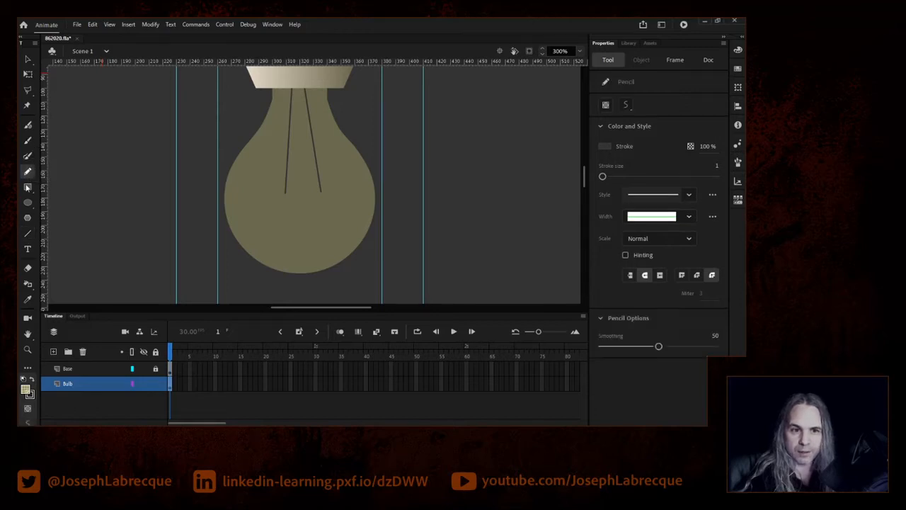
{"action": "left_click", "coordinate": [607, 146]}
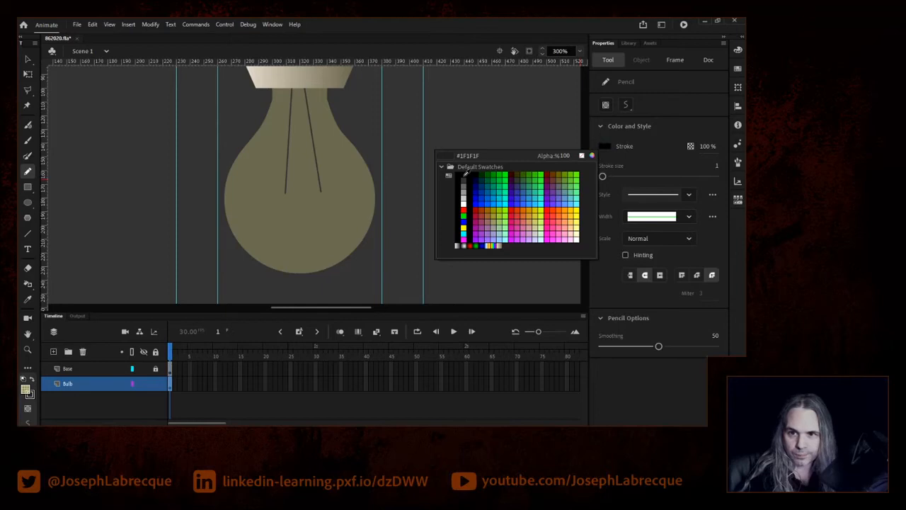
{"action": "left_click", "coordinate": [567, 206]}
{"action": "left_click", "coordinate": [606, 149]}
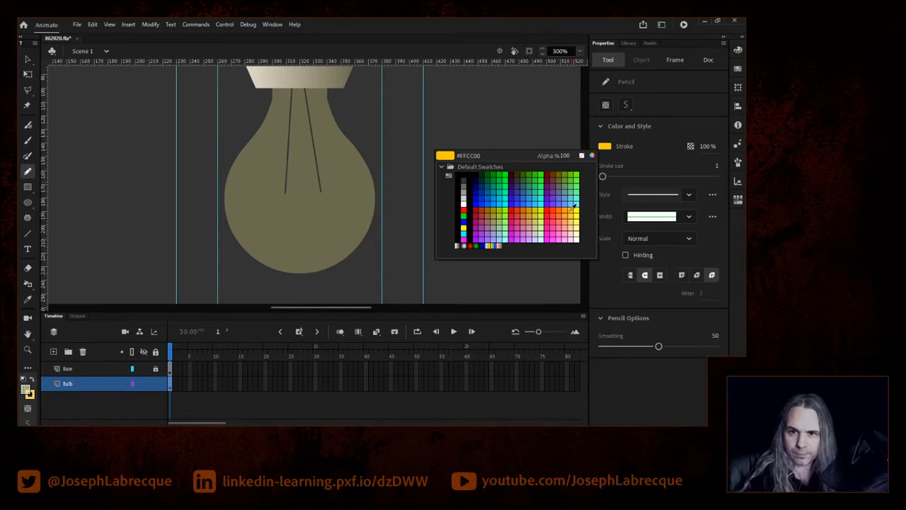
{"action": "left_click", "coordinate": [574, 206]}
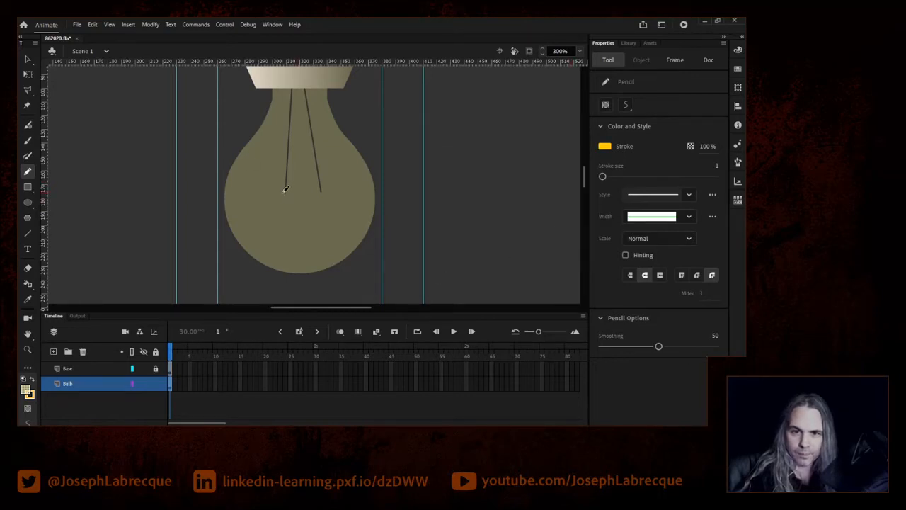
{"action": "mouse_move", "coordinate": [288, 189]}
{"action": "left_mouse_down"}
{"action": "mouse_move", "coordinate": [286, 201]}
{"action": "mouse_move", "coordinate": [314, 202]}
{"action": "mouse_move", "coordinate": [327, 186]}
{"action": "left_mouse_up"}
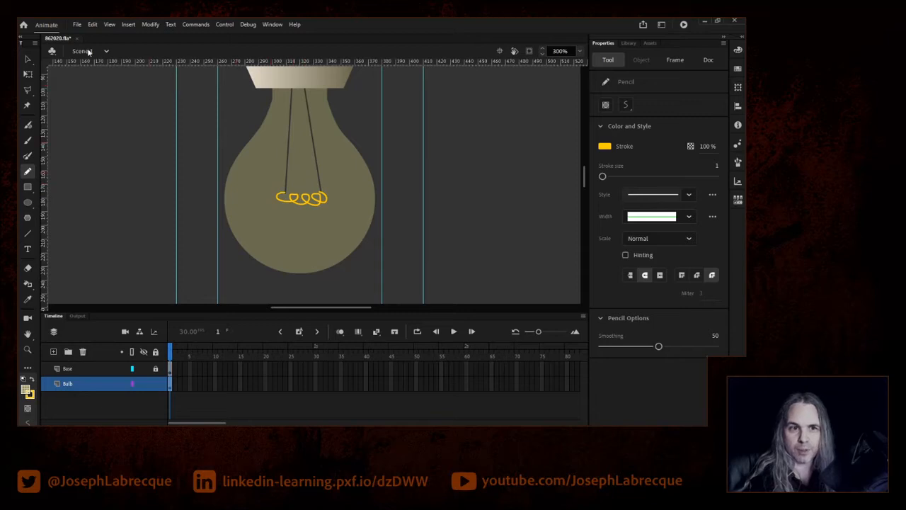
Recolor the whole coiled filament's stroke to the dark yellow #746117 and deselect it.
{"action": "left_click", "coordinate": [27, 58]}
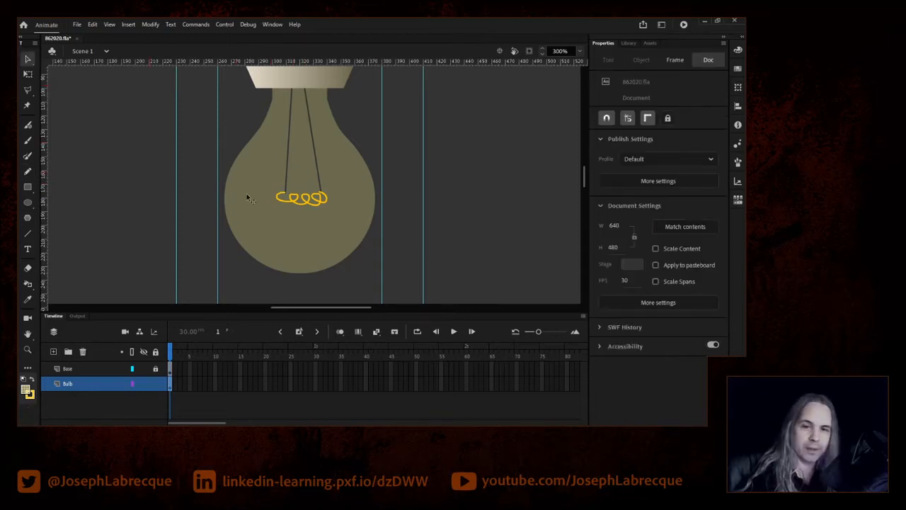
{"action": "left_click", "coordinate": [297, 204]}
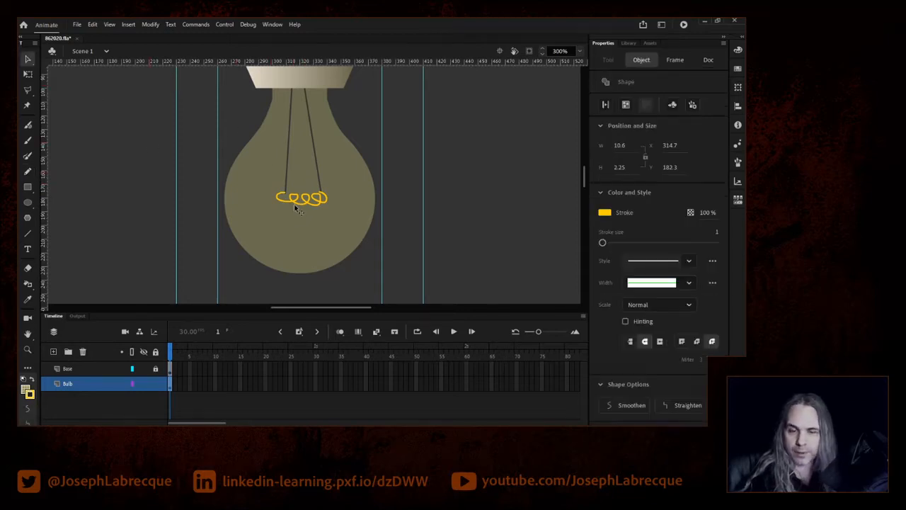
{"action": "double_click", "coordinate": [297, 204]}
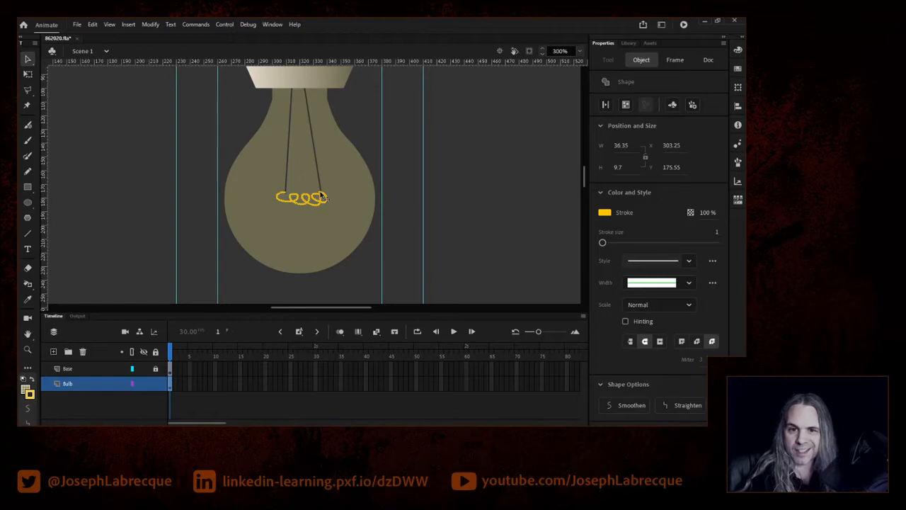
{"action": "left_click", "coordinate": [605, 212]}
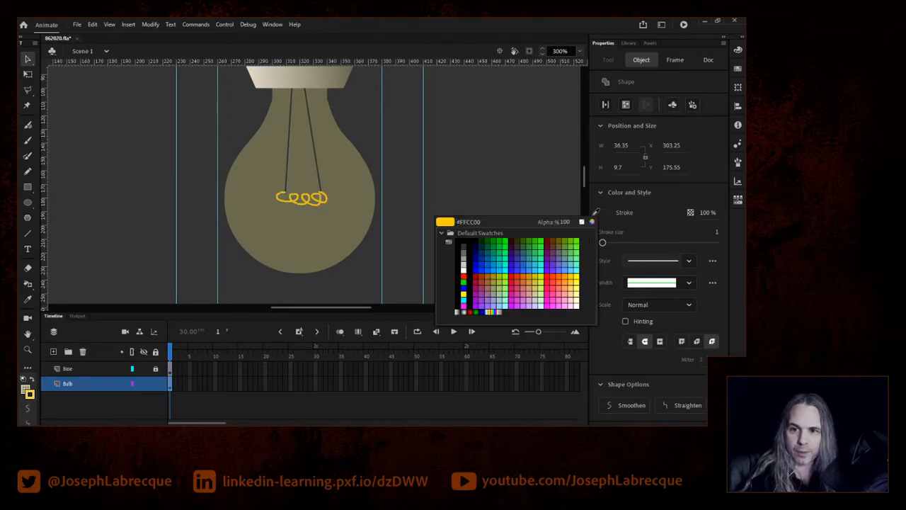
{"action": "left_click", "coordinate": [592, 223]}
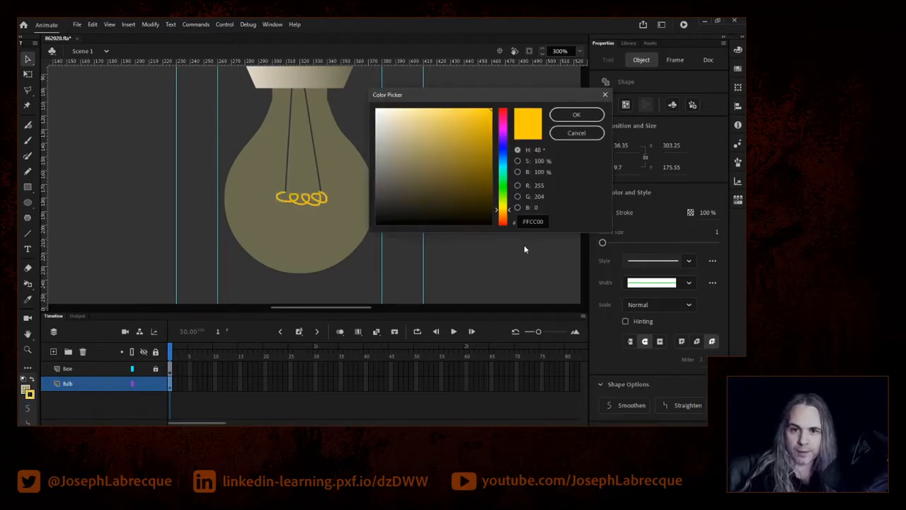
{"action": "left_click", "coordinate": [470, 155]}
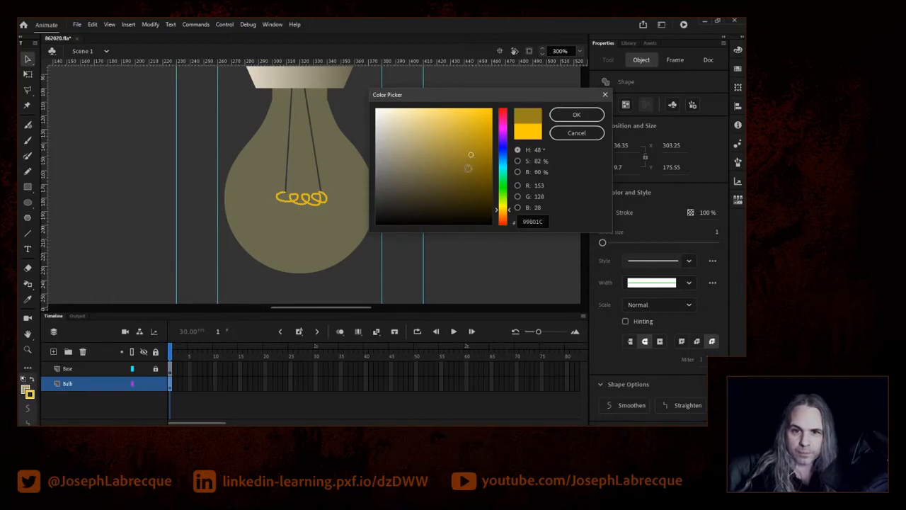
{"action": "left_click", "coordinate": [469, 173]}
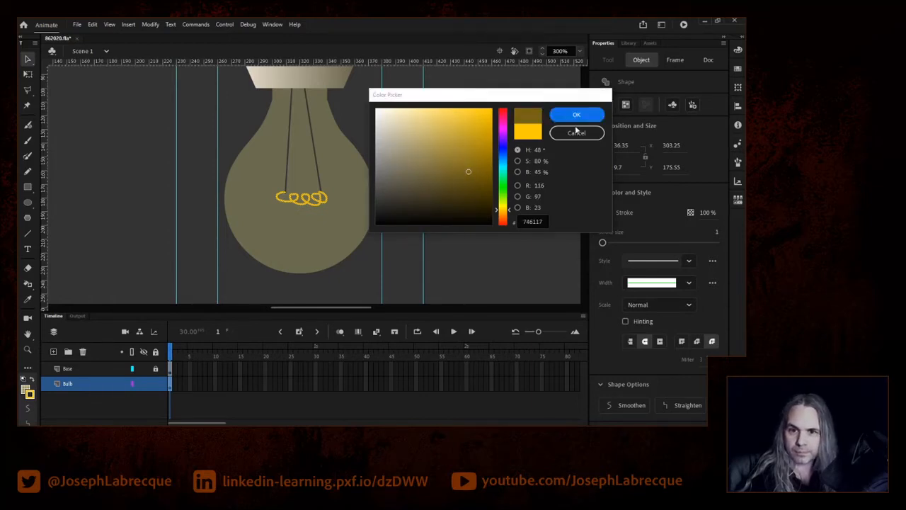
{"action": "left_click", "coordinate": [576, 115]}
{"action": "left_click", "coordinate": [487, 211]}
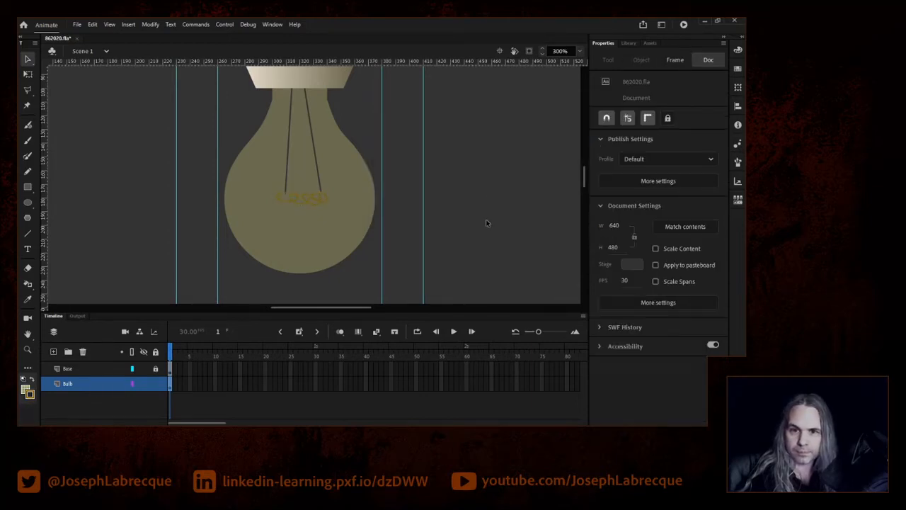
Recolor the coiled filament's stroke to the brighter muted gold #A5891C and deselect it.
{"action": "left_click", "coordinate": [316, 201]}
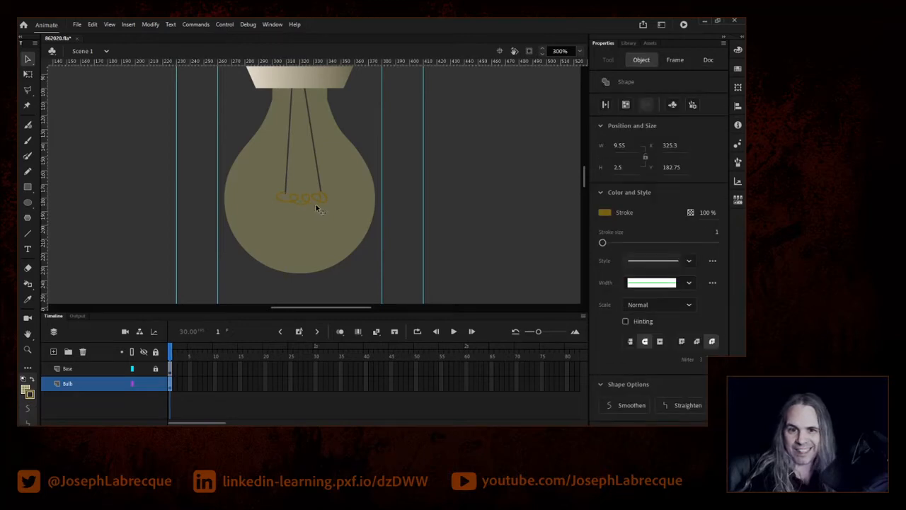
{"action": "left_click", "coordinate": [605, 212]}
{"action": "left_click", "coordinate": [593, 221]}
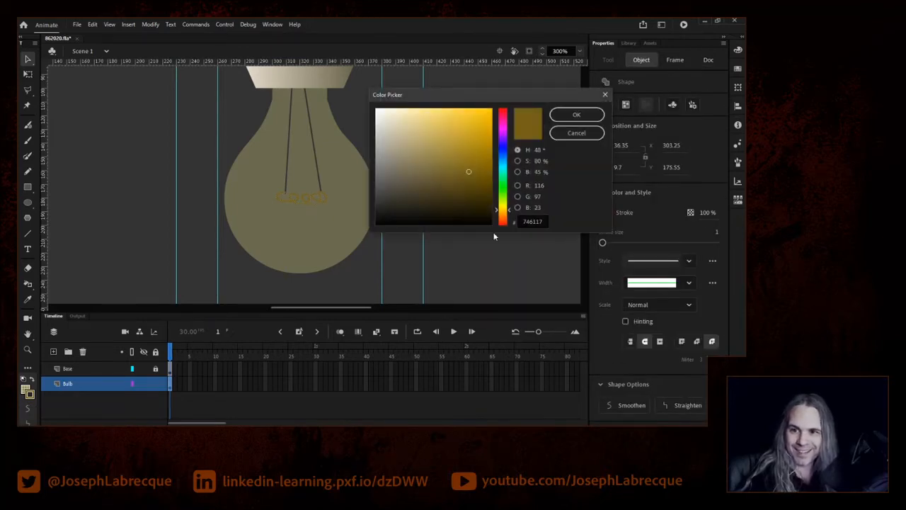
{"action": "left_click", "coordinate": [472, 145]}
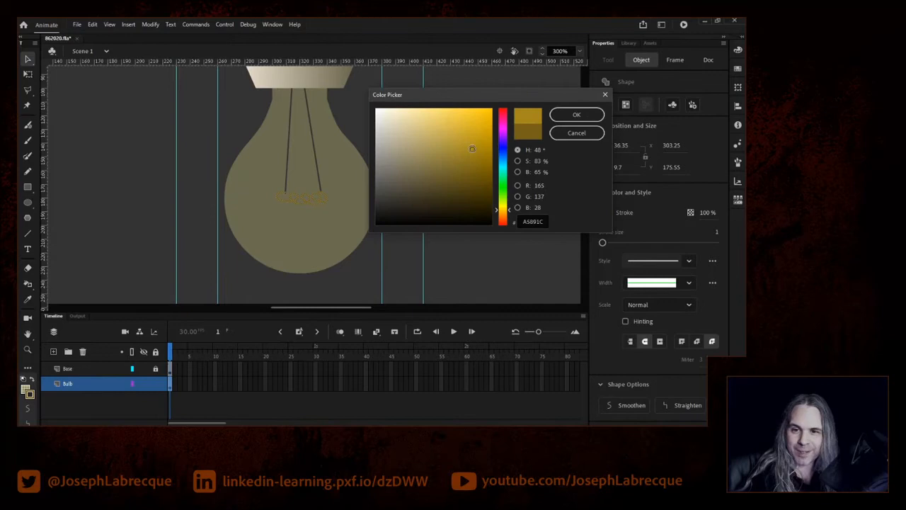
{"action": "left_click", "coordinate": [577, 114]}
{"action": "left_click", "coordinate": [471, 274]}
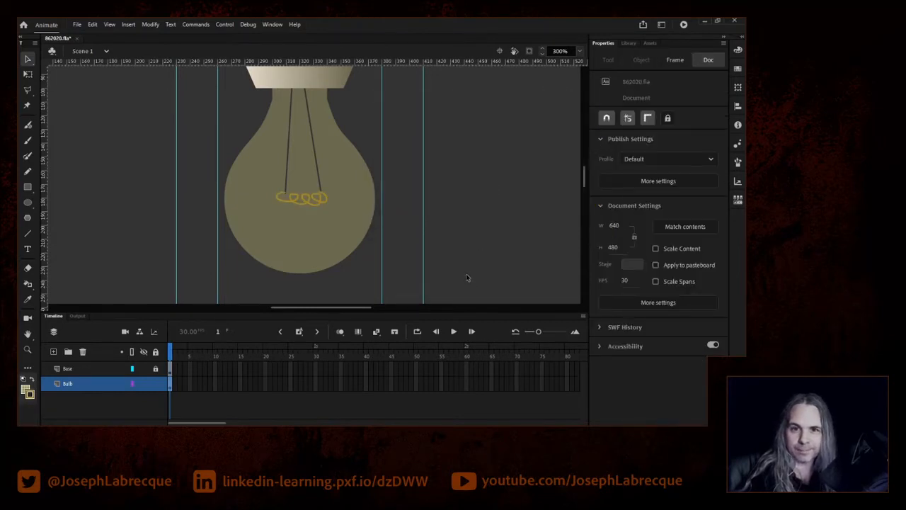
Set the stroke color of both filament support wires to light gray #999999.
{"action": "left_click", "coordinate": [290, 122]}
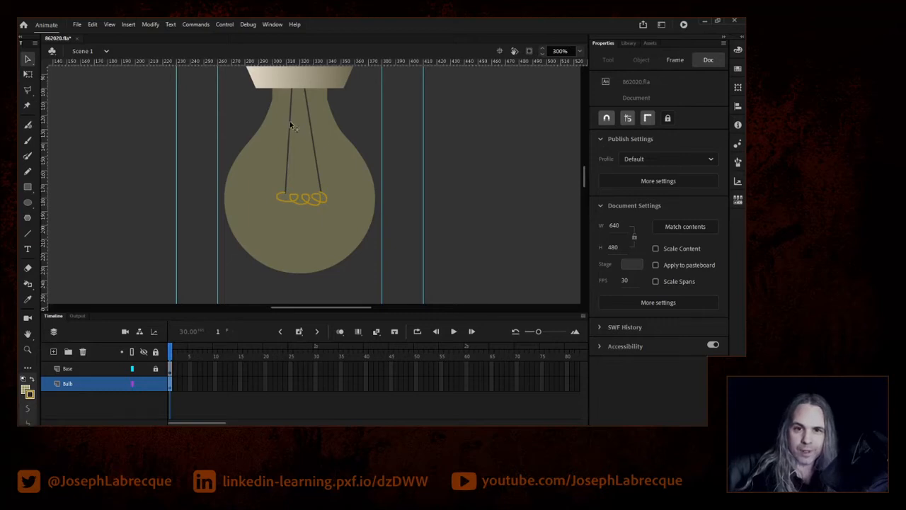
{"action": "left_click", "coordinate": [313, 135], "text": "shift"}
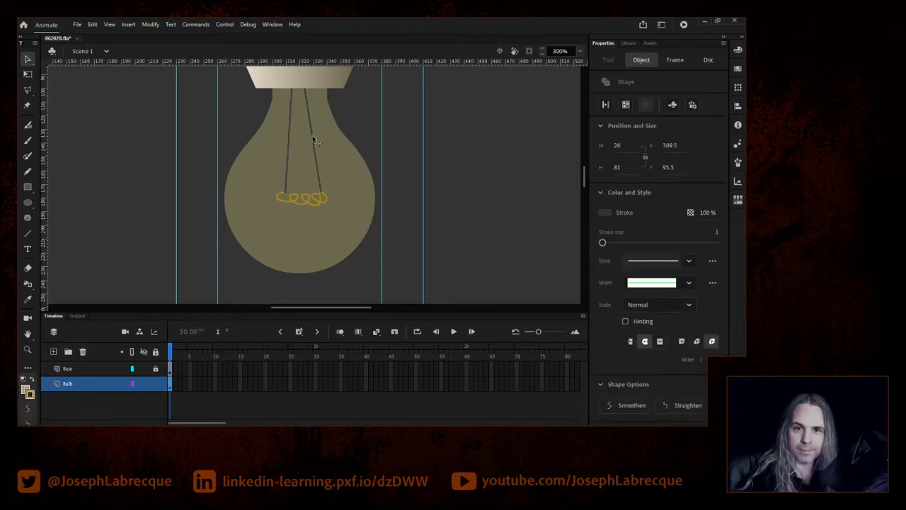
{"action": "left_click", "coordinate": [604, 212]}
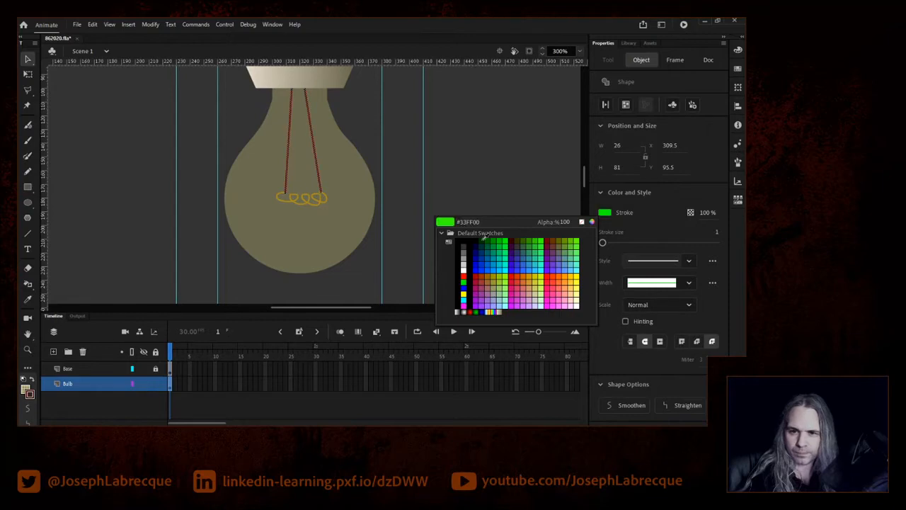
{"action": "left_click", "coordinate": [464, 259]}
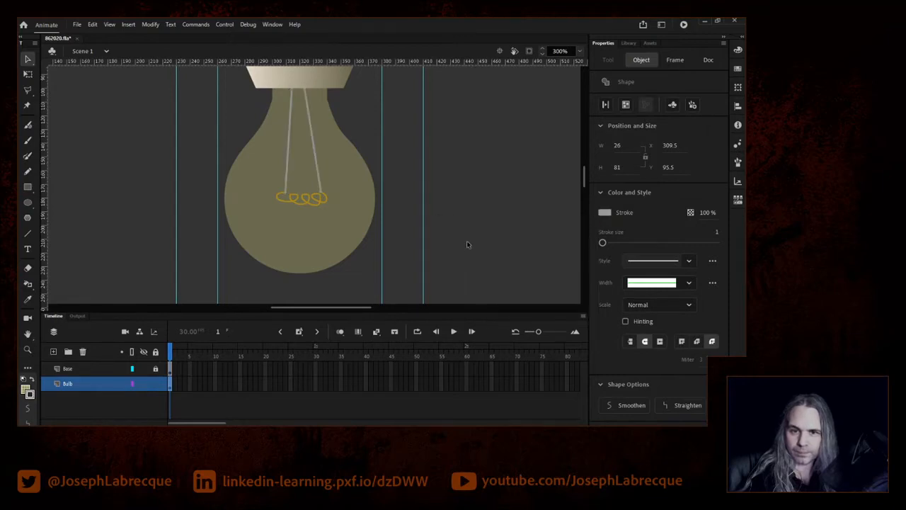
{"action": "left_click", "coordinate": [468, 244]}
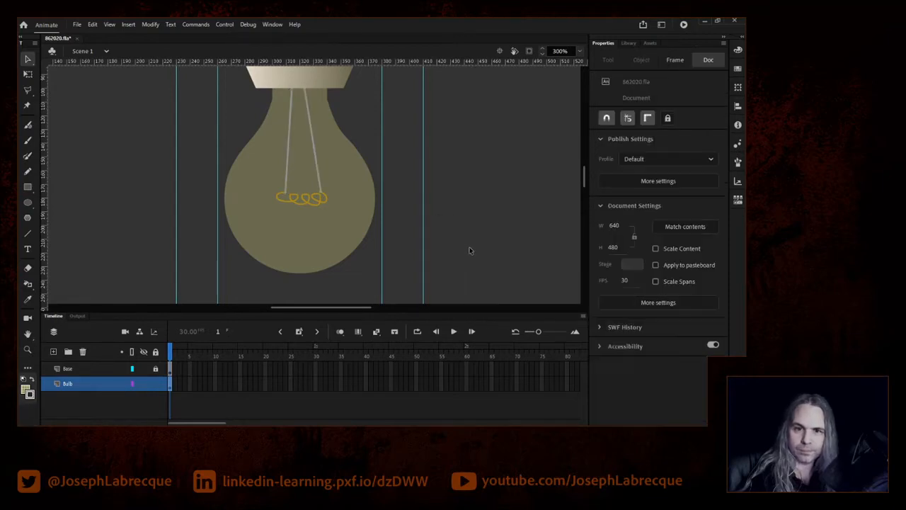
Set the stroke color of both filament support wires to medium gray #666666.
{"action": "left_click", "coordinate": [311, 169]}
{"action": "left_click", "coordinate": [288, 173], "text": "shift"}
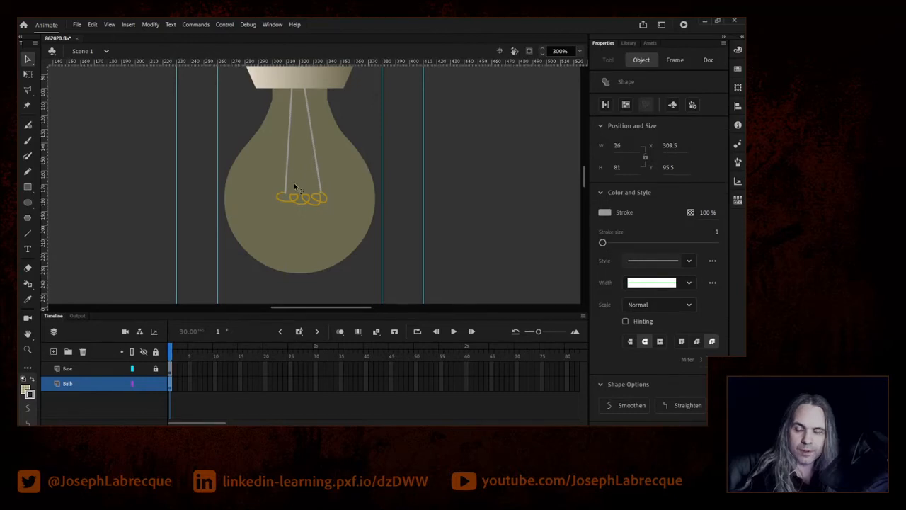
{"action": "left_click", "coordinate": [605, 213]}
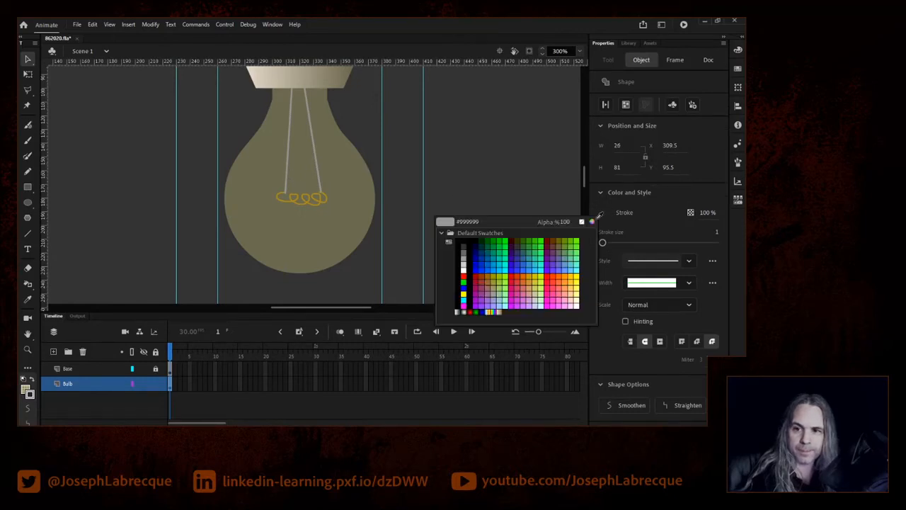
{"action": "left_click", "coordinate": [465, 264]}
{"action": "left_click", "coordinate": [460, 256]}
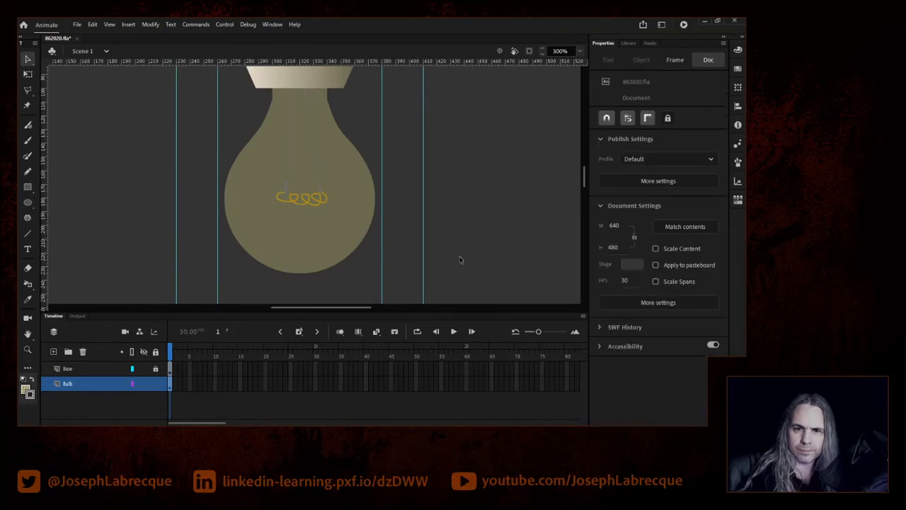
Set the stroke color of both filament support wires to dark gray and deselect them.
{"action": "left_click", "coordinate": [321, 179]}
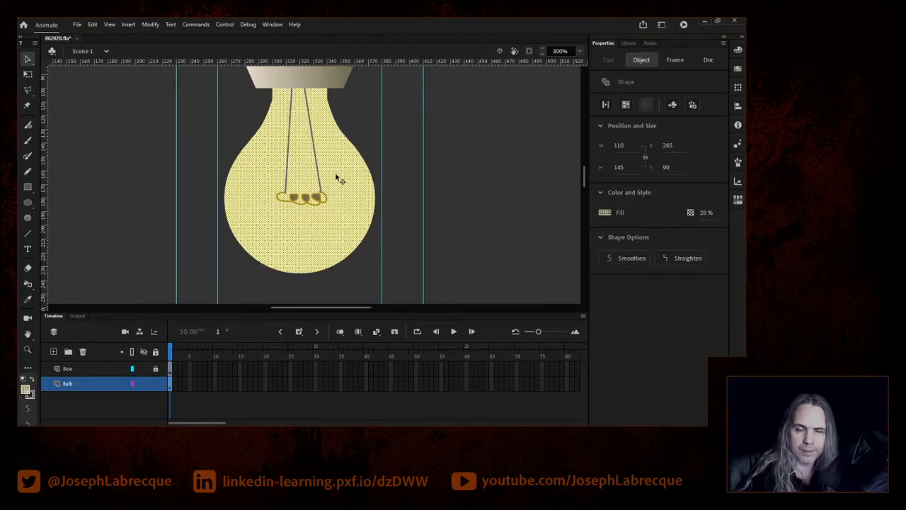
{"action": "left_click", "coordinate": [386, 164]}
{"action": "left_click", "coordinate": [319, 176]}
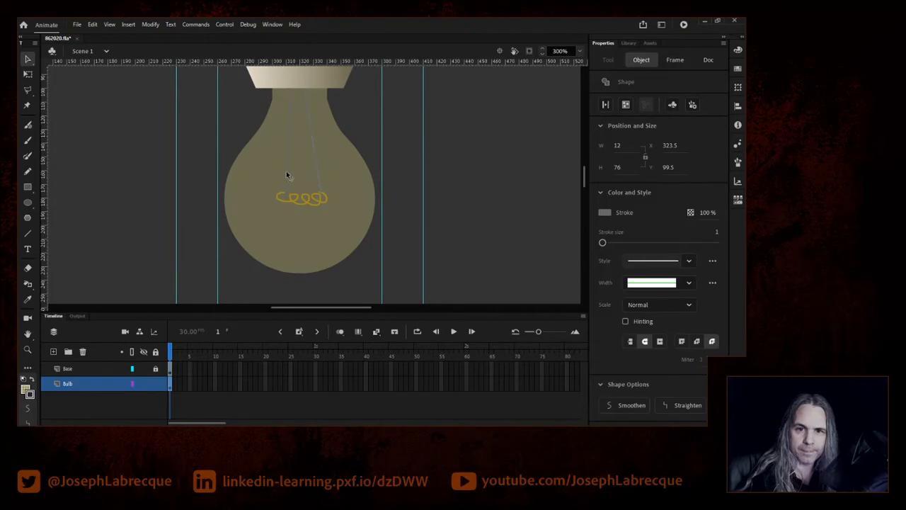
{"action": "left_click", "coordinate": [604, 213]}
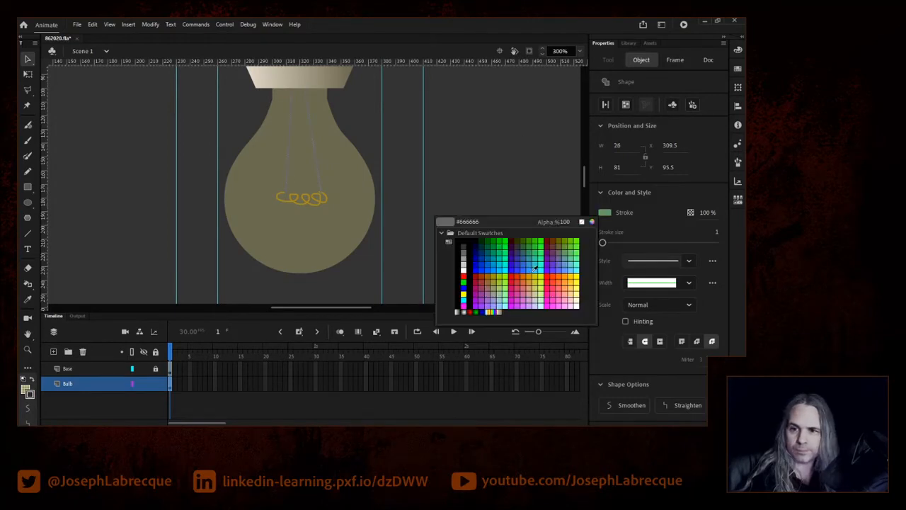
{"action": "left_click", "coordinate": [467, 243]}
{"action": "left_click", "coordinate": [467, 279]}
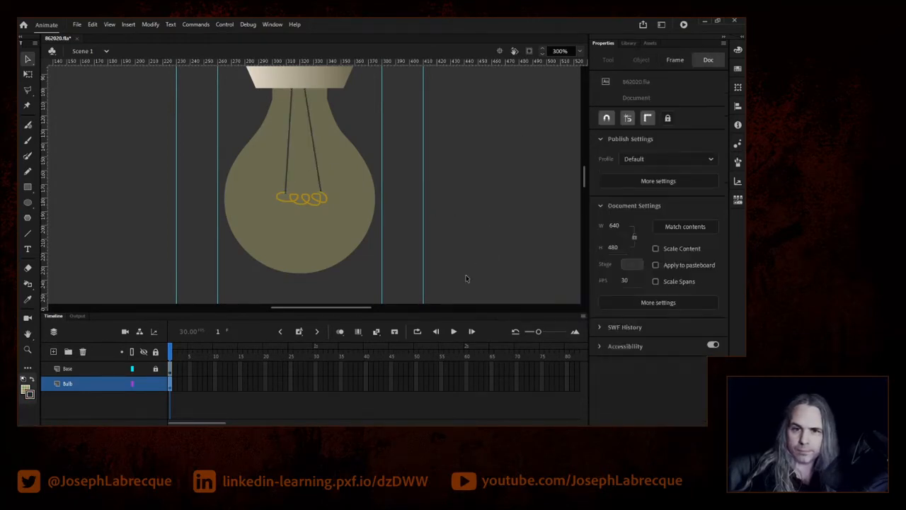
Hide the alignment guides around the lamp at 100% magnification.
{"action": "left_click", "coordinate": [578, 51]}
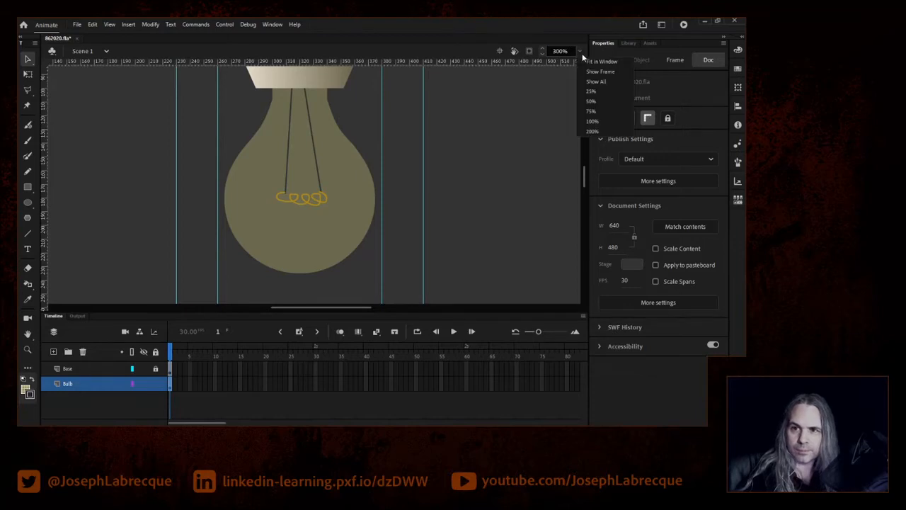
{"action": "left_click", "coordinate": [594, 132]}
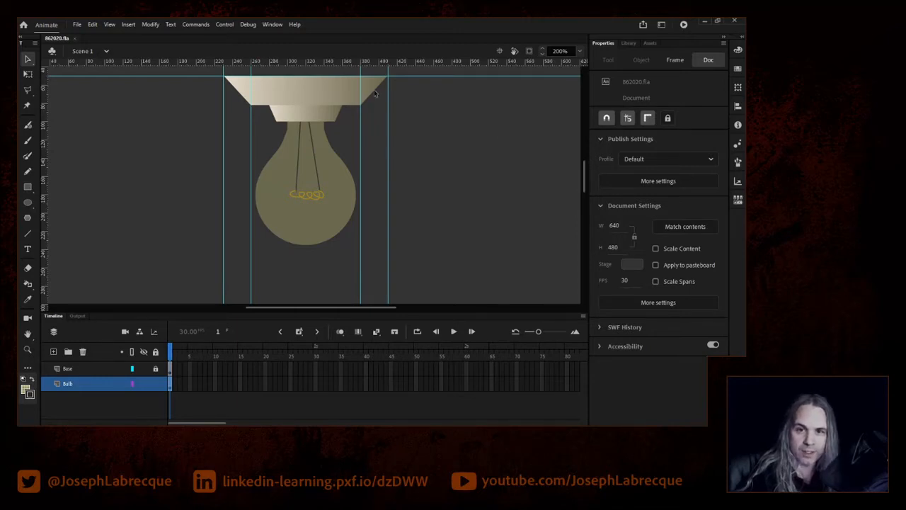
{"action": "left_click", "coordinate": [578, 52]}
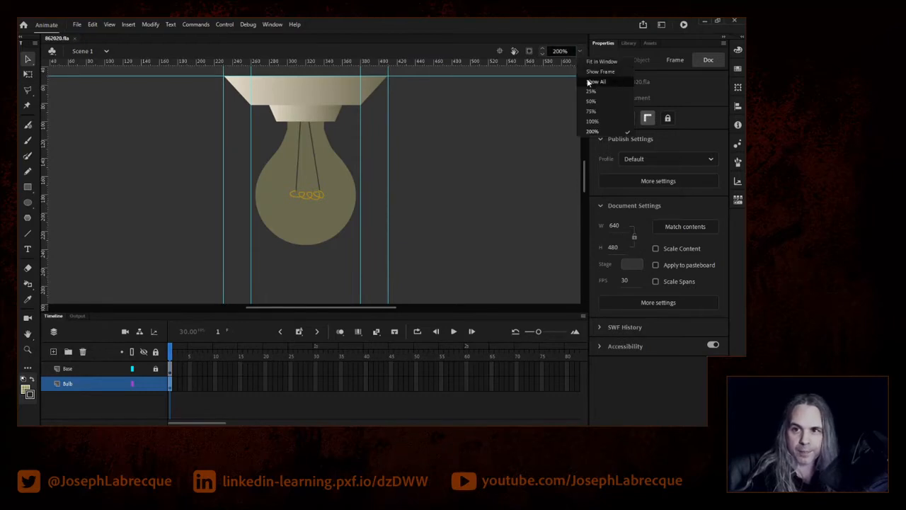
{"action": "left_click", "coordinate": [599, 121]}
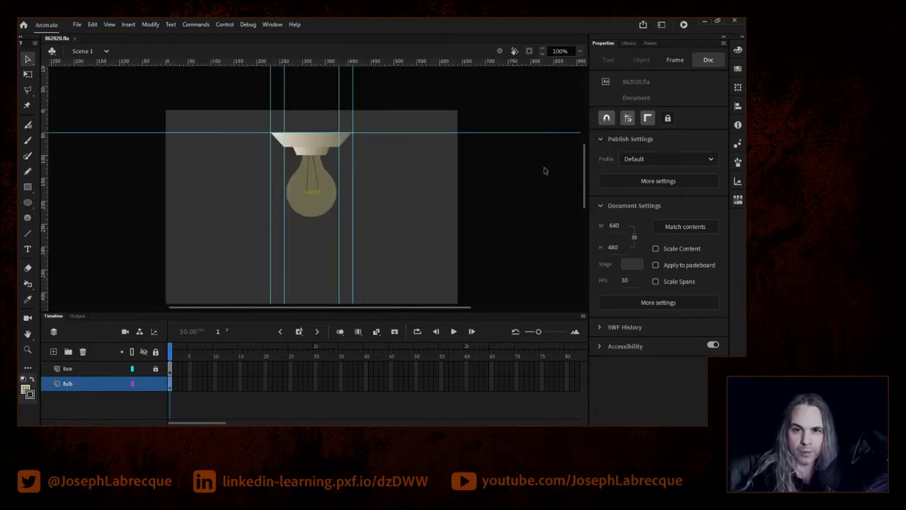
{"action": "scroll", "coordinate": [584, 163], "scroll_direction": "down", "scroll_amount": 1}
{"action": "scroll", "coordinate": [584, 163], "scroll_direction": "down", "scroll_amount": 2}
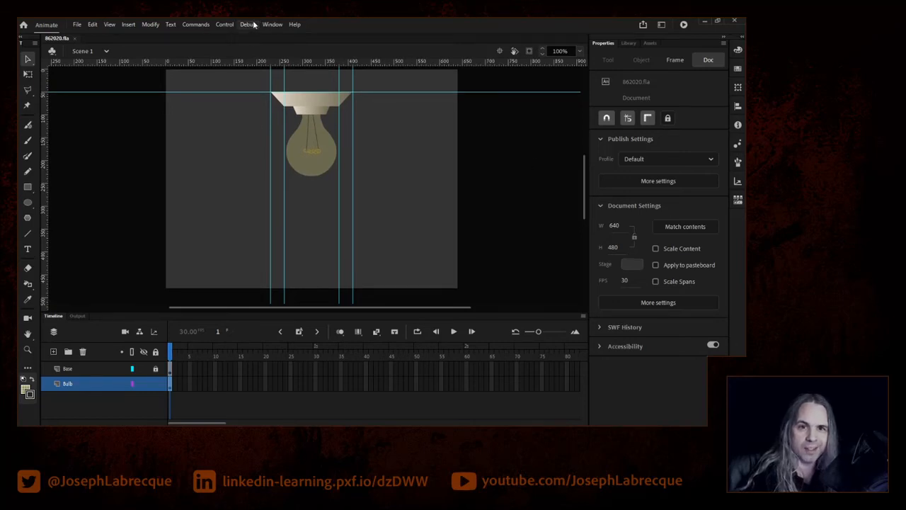
{"action": "left_click", "coordinate": [109, 24]}
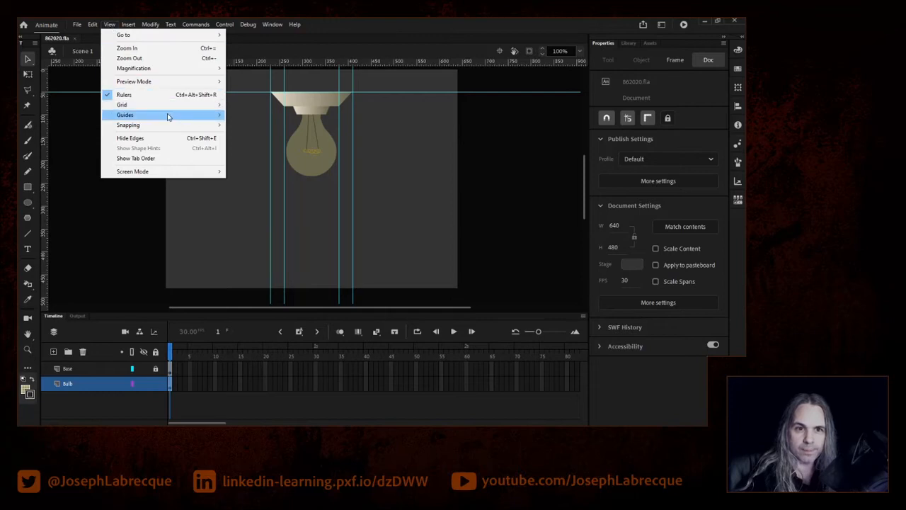
{"action": "mouse_move", "coordinate": [170, 116]}
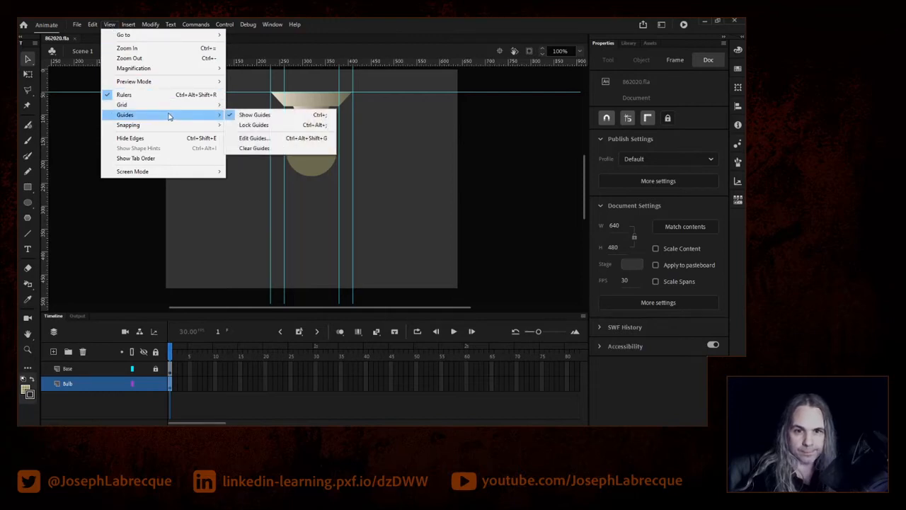
{"action": "left_click", "coordinate": [254, 115]}
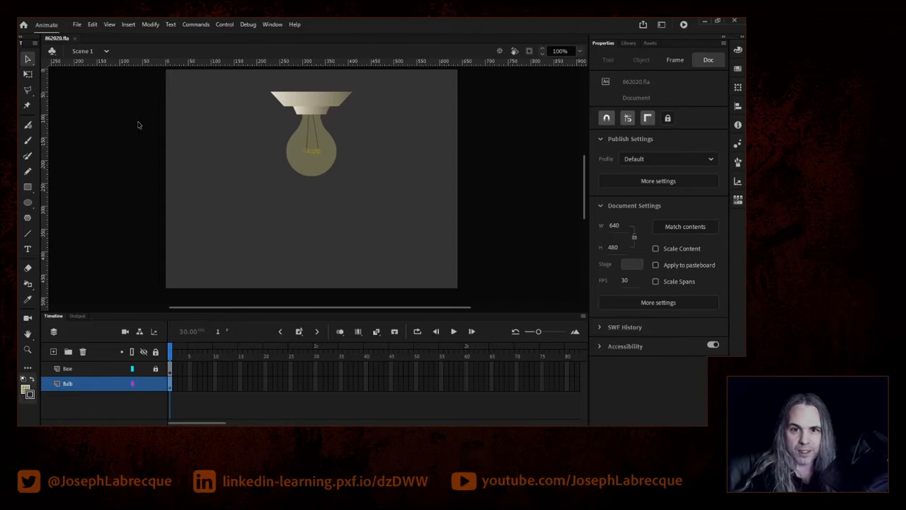
Set the Line tool's stroke color to black #000000.
{"action": "left_click", "coordinate": [28, 233]}
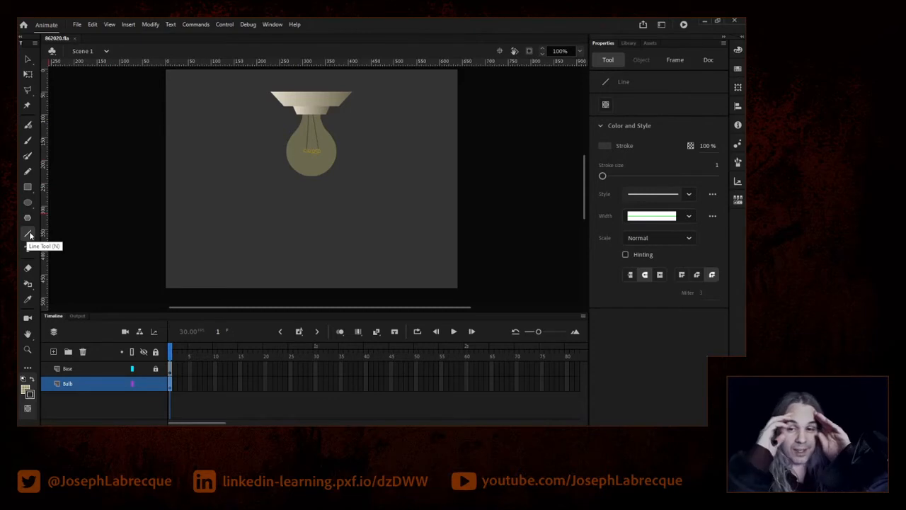
{"action": "left_click", "coordinate": [603, 145]}
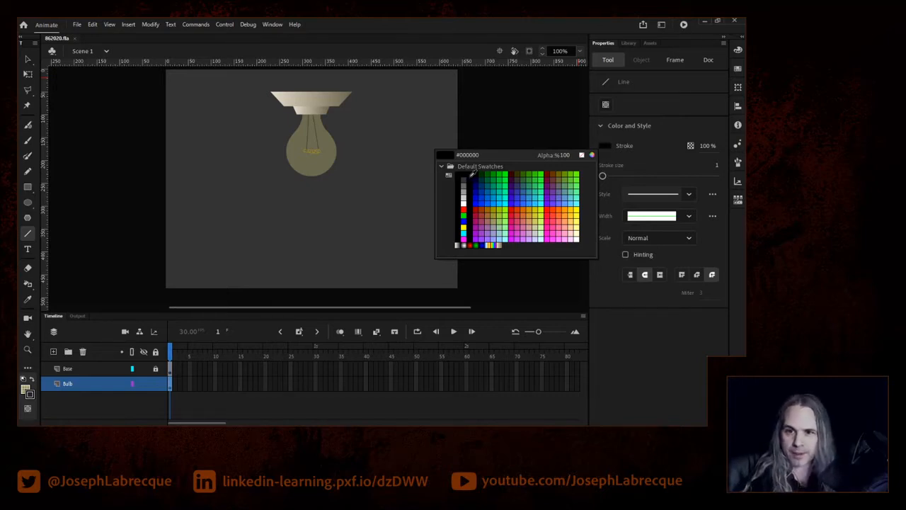
{"action": "left_click", "coordinate": [463, 175]}
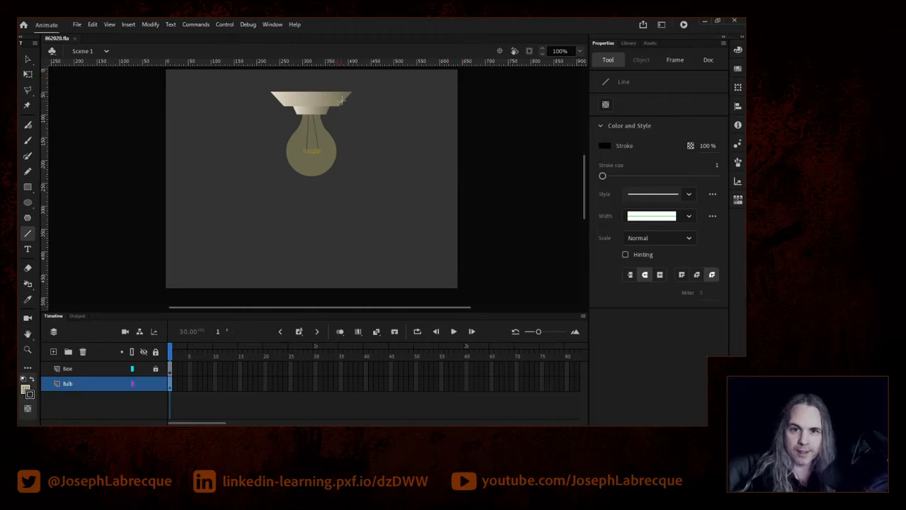
Lock the Bulb layer and add a new layer named Chain between the Base and Bulb layers.
{"action": "left_click", "coordinate": [73, 370]}
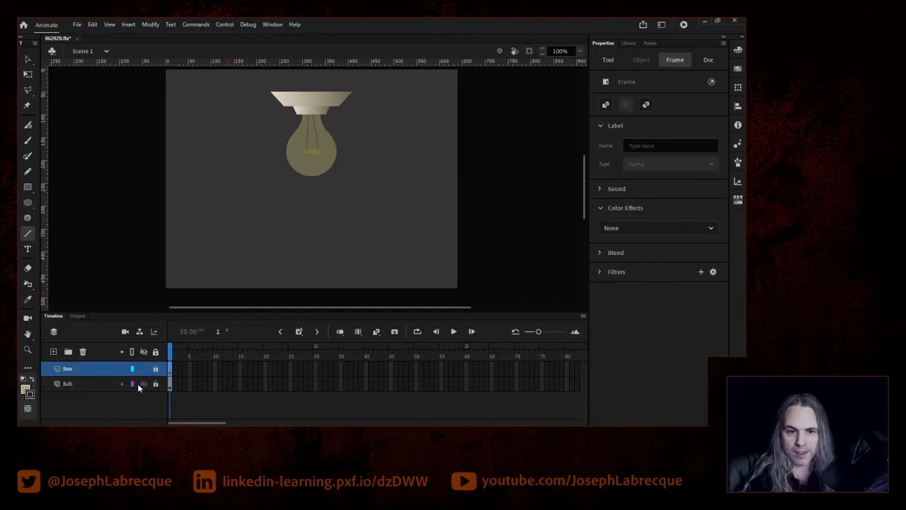
{"action": "left_click", "coordinate": [82, 382]}
{"action": "left_click", "coordinate": [52, 352]}
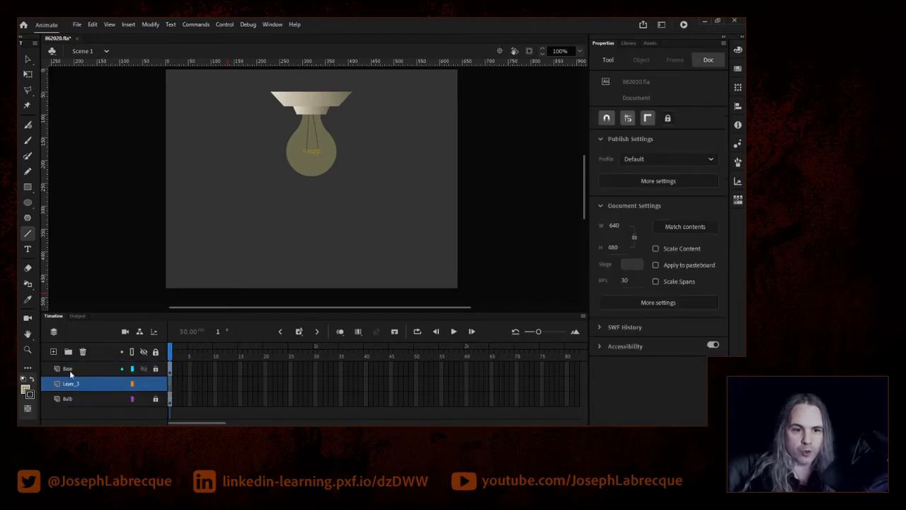
{"action": "double_click", "coordinate": [73, 382]}
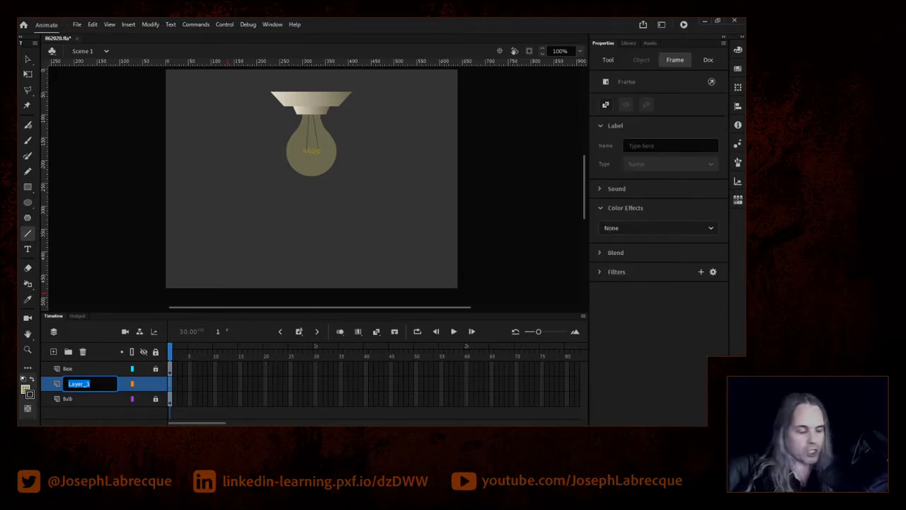
{"action": "type", "text": "Chain"}
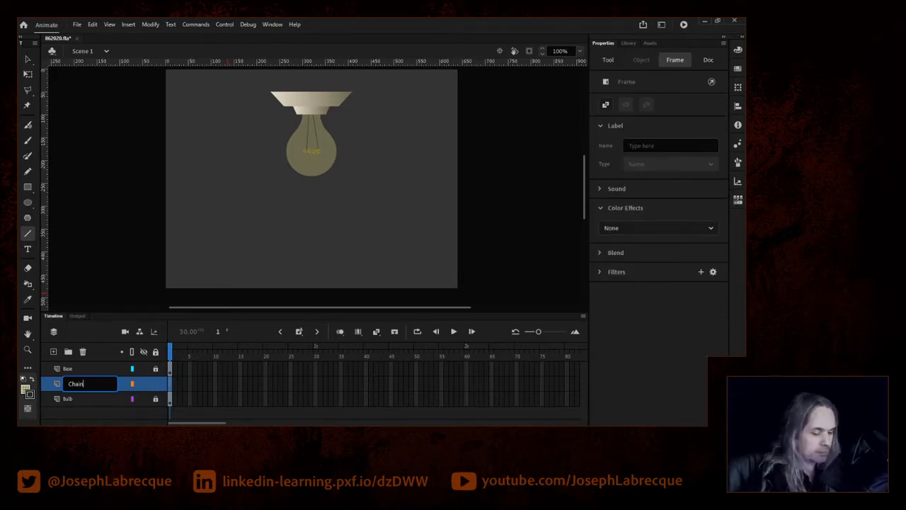
{"action": "key", "text": "Return"}
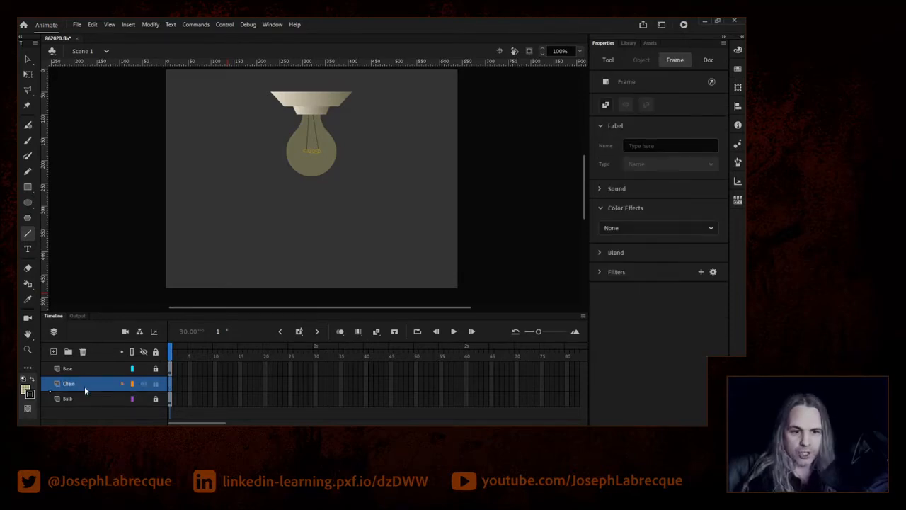
{"action": "left_click_drag", "start_coordinate": [85, 400], "coordinate": [84, 415]}
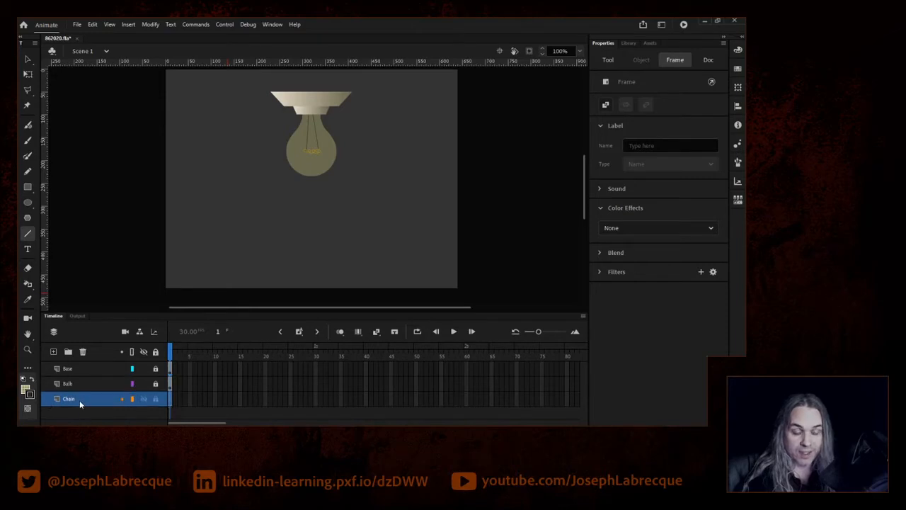
{"action": "left_click_drag", "start_coordinate": [87, 382], "coordinate": [88, 380]}
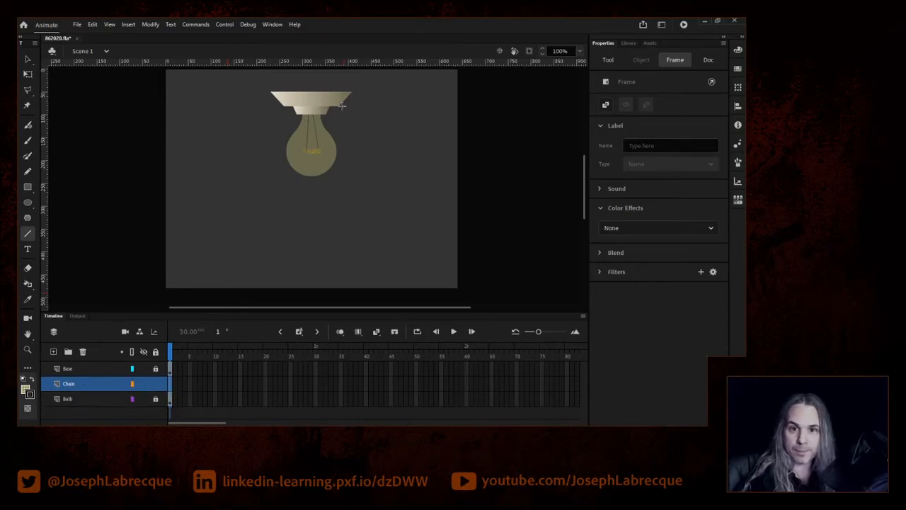
Draw a vertical line about 330 px long hanging from the lamp base beside the bulb and nudge it to X 370.5.
{"action": "left_click_drag", "start_coordinate": [336, 100], "coordinate": [334, 251]}
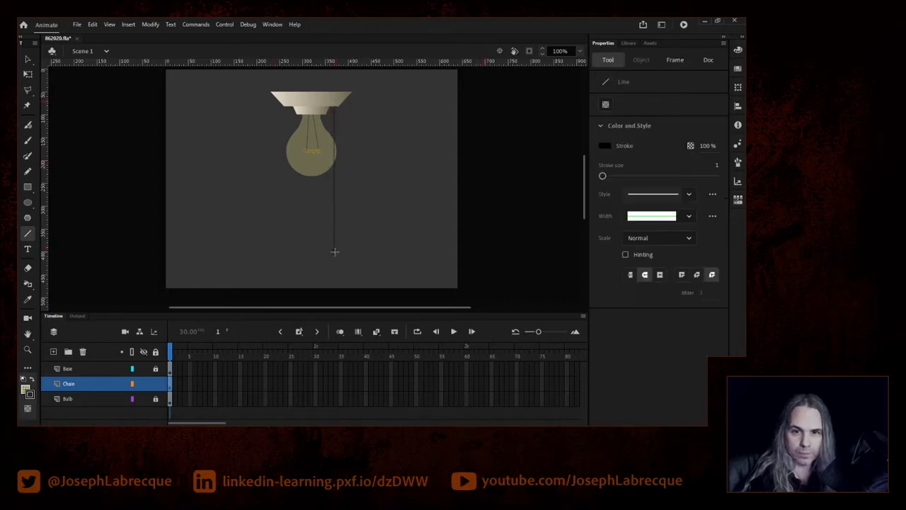
{"action": "left_click", "coordinate": [28, 58]}
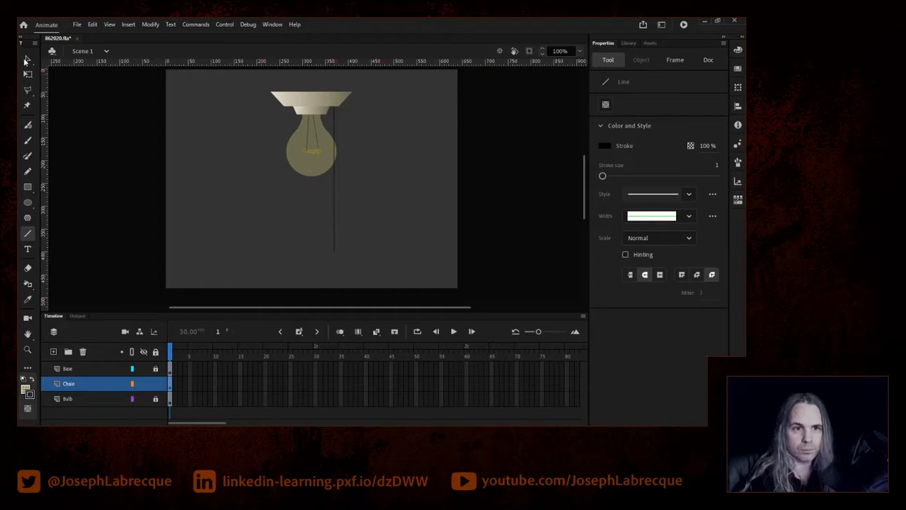
{"action": "left_click", "coordinate": [333, 214]}
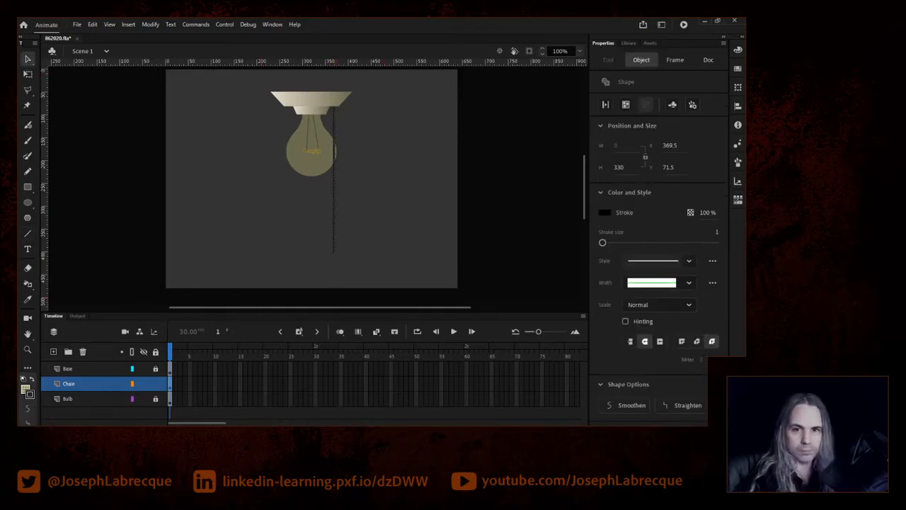
{"action": "key", "text": "shift+Right"}
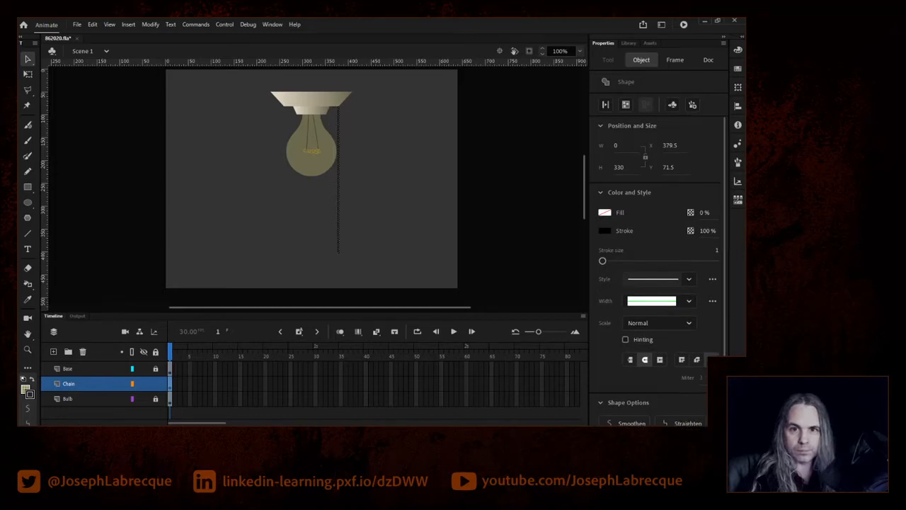
{"action": "key", "text": "shift+Right"}
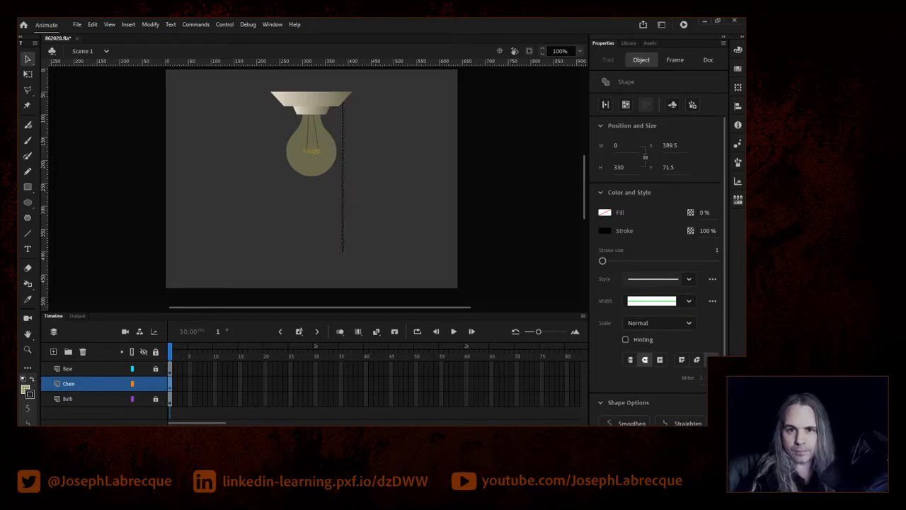
{"action": "key", "text": "shift+Left"}
{"action": "key", "text": "shift+Left"}
{"action": "key", "text": "Right"}
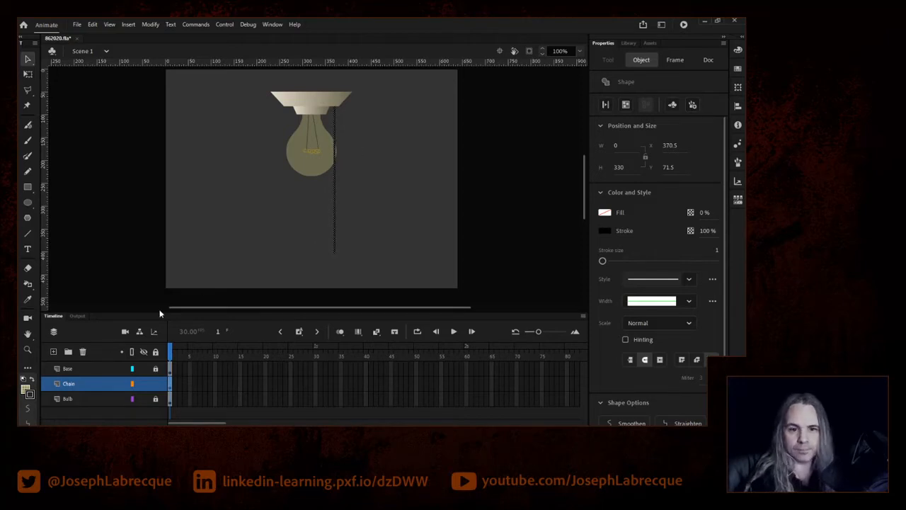
Move the Chain layer below the Bulb layer and deselect the line.
{"action": "left_click", "coordinate": [75, 387]}
{"action": "left_click_drag", "start_coordinate": [82, 408], "coordinate": [81, 408]}
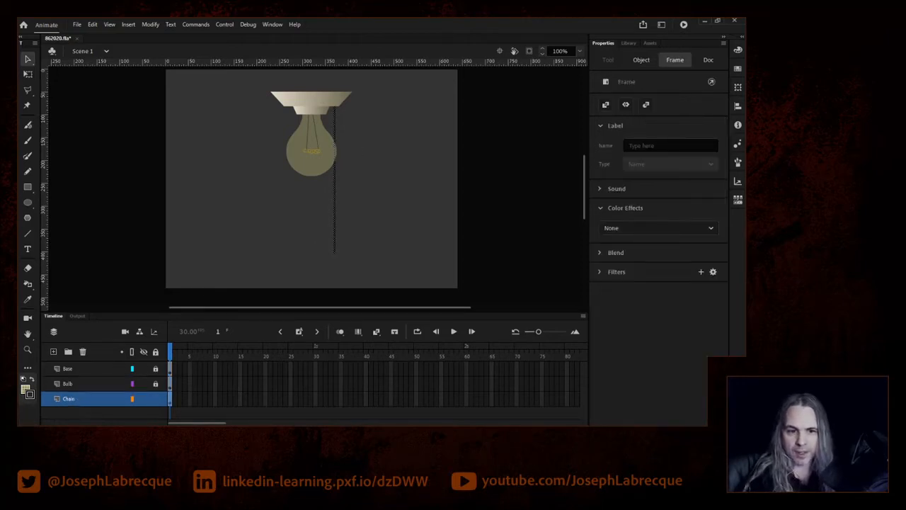
{"action": "left_click", "coordinate": [26, 62]}
{"action": "left_click", "coordinate": [101, 166]}
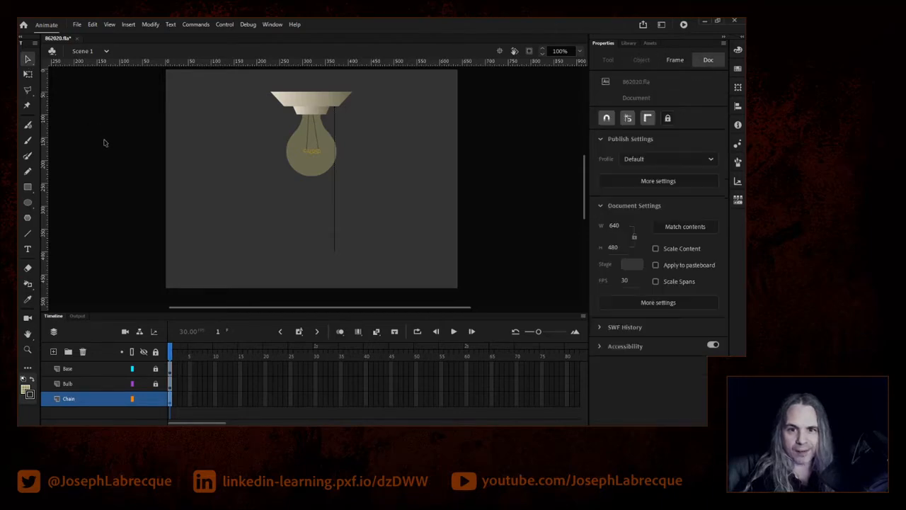
Set the chain line's stroke size to 5.
{"action": "left_click", "coordinate": [335, 247]}
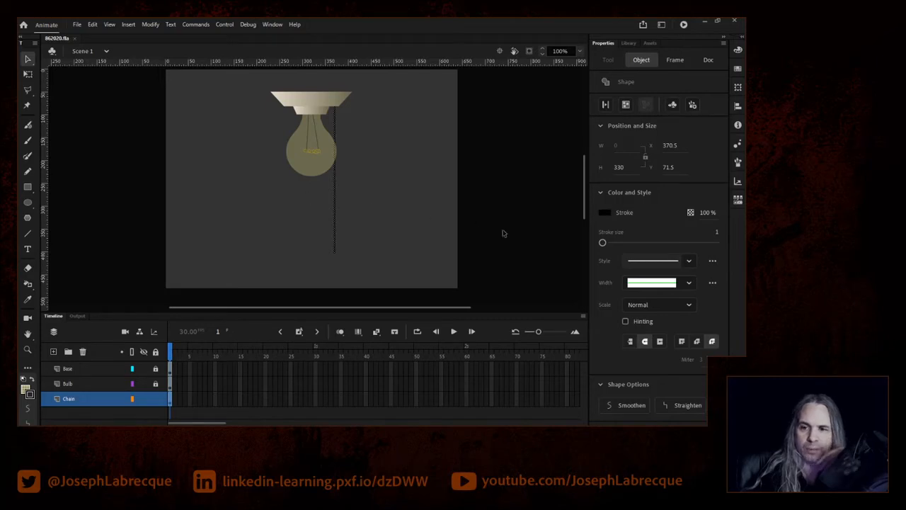
{"action": "left_click_drag", "start_coordinate": [602, 242], "coordinate": [614, 245]}
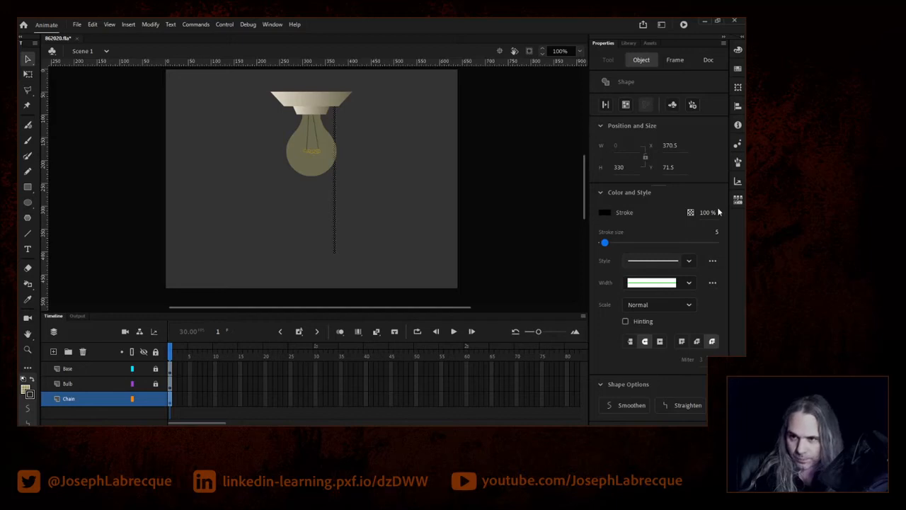
Apply the Dashed Circle brush from the Borders set of the Pattern Brushes to the chain line.
{"action": "left_click", "coordinate": [737, 163]}
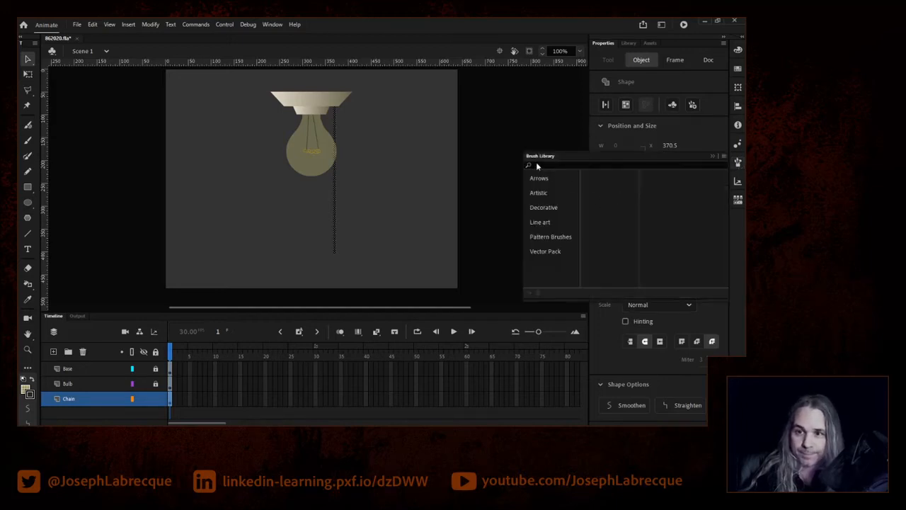
{"action": "left_click", "coordinate": [538, 236]}
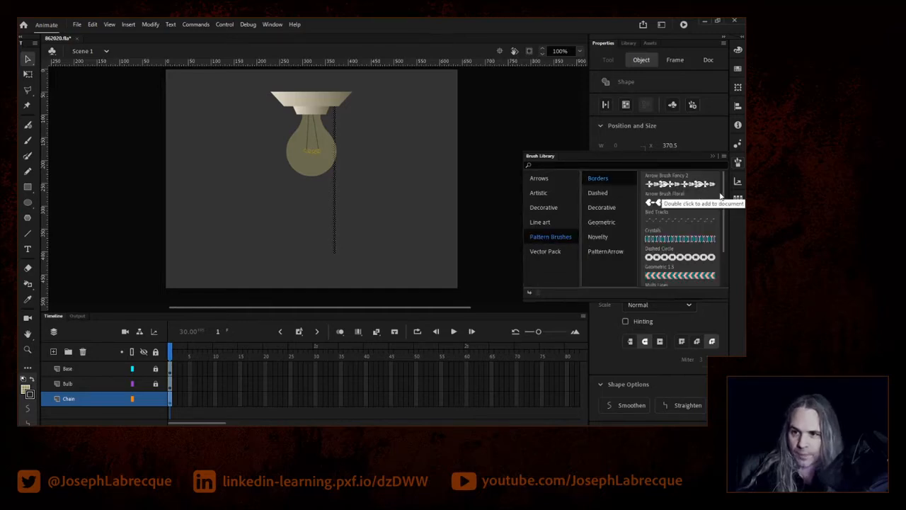
{"action": "left_click_drag", "start_coordinate": [726, 194], "coordinate": [723, 234]}
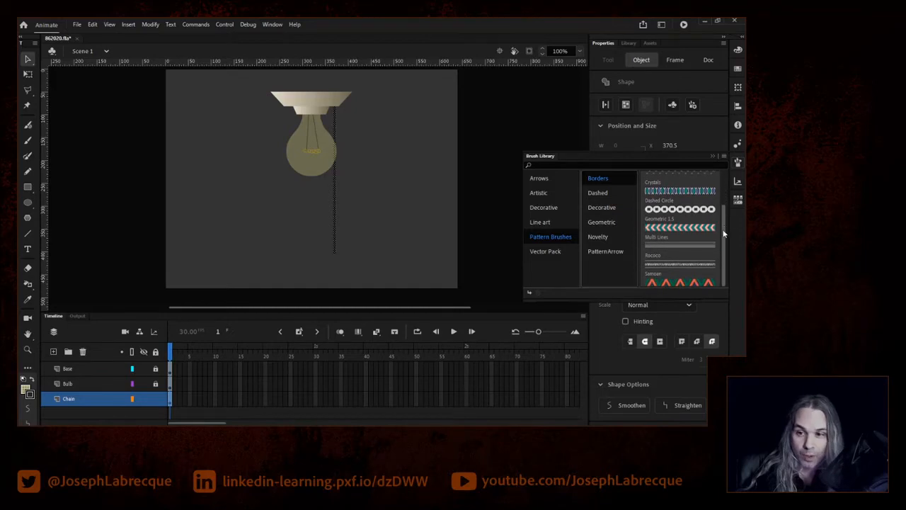
{"action": "left_click", "coordinate": [599, 198]}
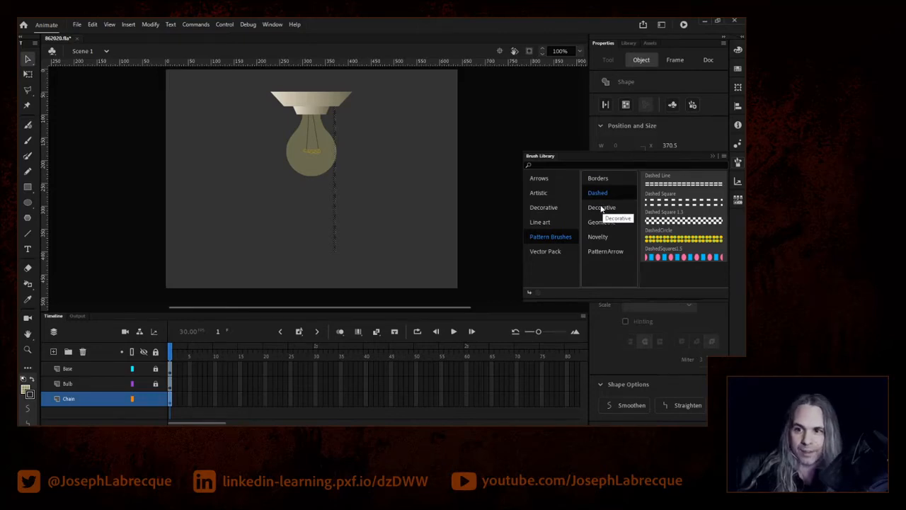
{"action": "left_click", "coordinate": [603, 208]}
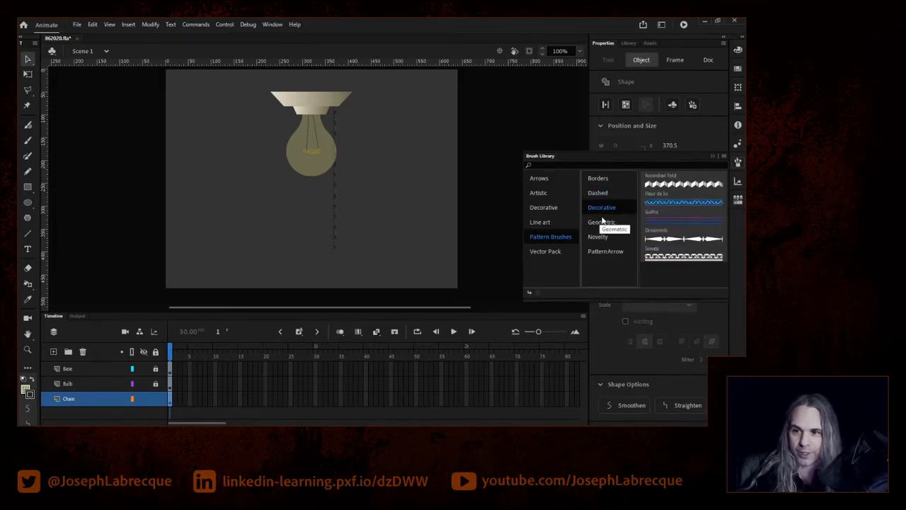
{"action": "left_click", "coordinate": [602, 223]}
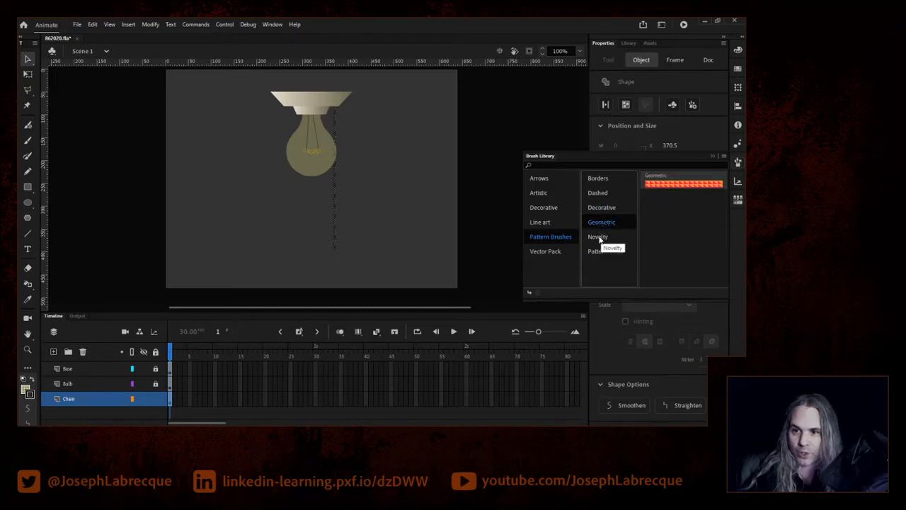
{"action": "left_click", "coordinate": [599, 238]}
{"action": "left_click", "coordinate": [600, 252]}
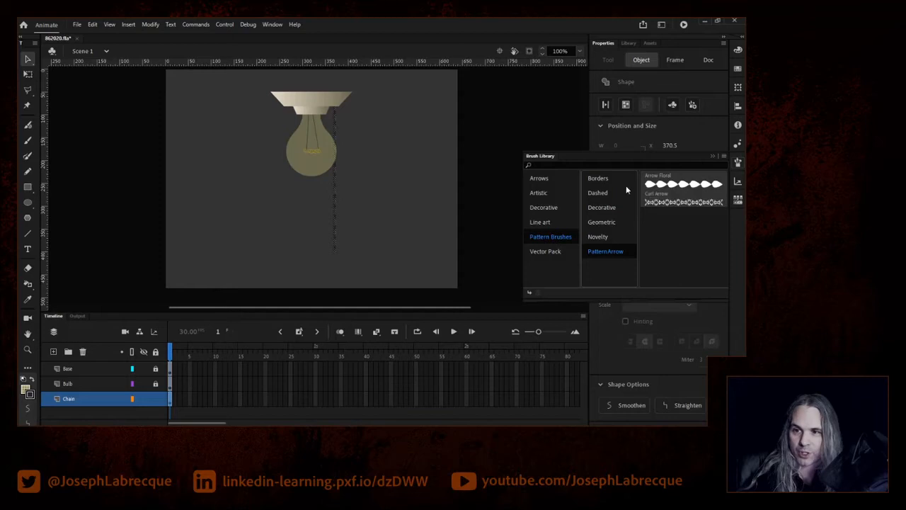
{"action": "left_click", "coordinate": [596, 179]}
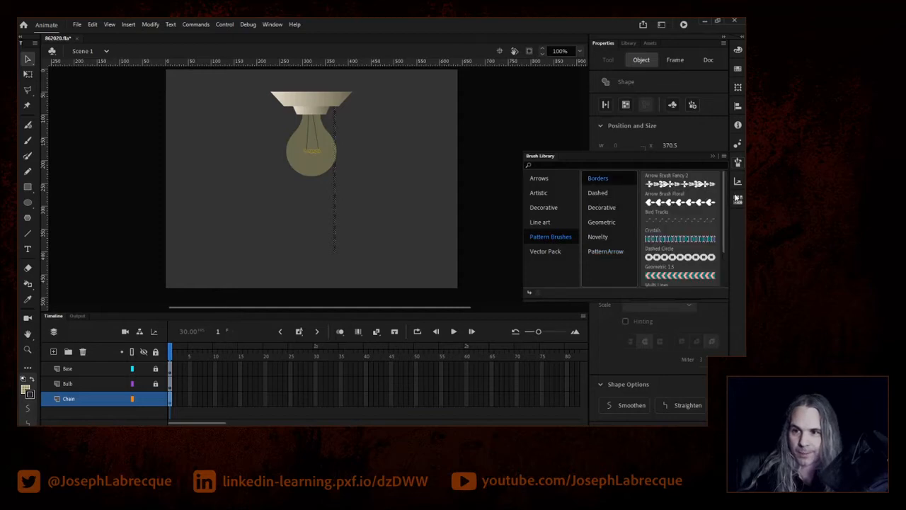
{"action": "scroll", "coordinate": [727, 202], "scroll_direction": "down", "scroll_amount": 2}
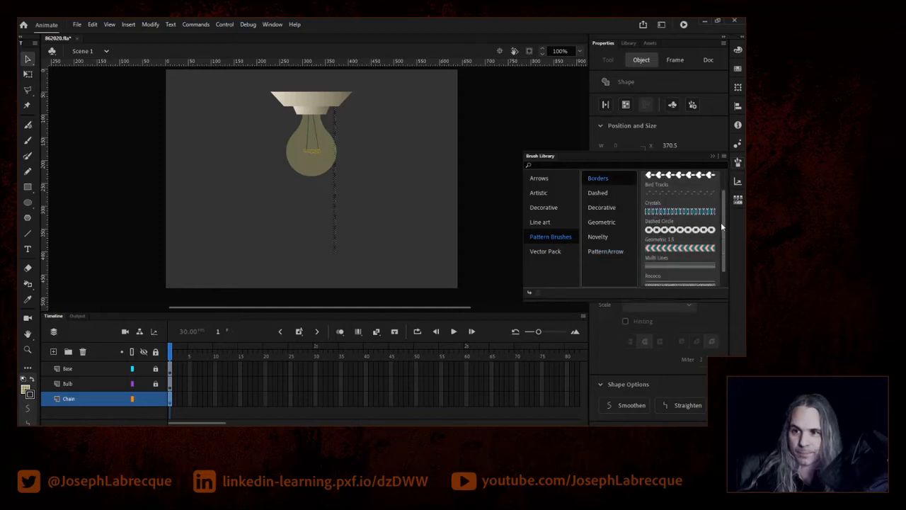
{"action": "left_click", "coordinate": [713, 156]}
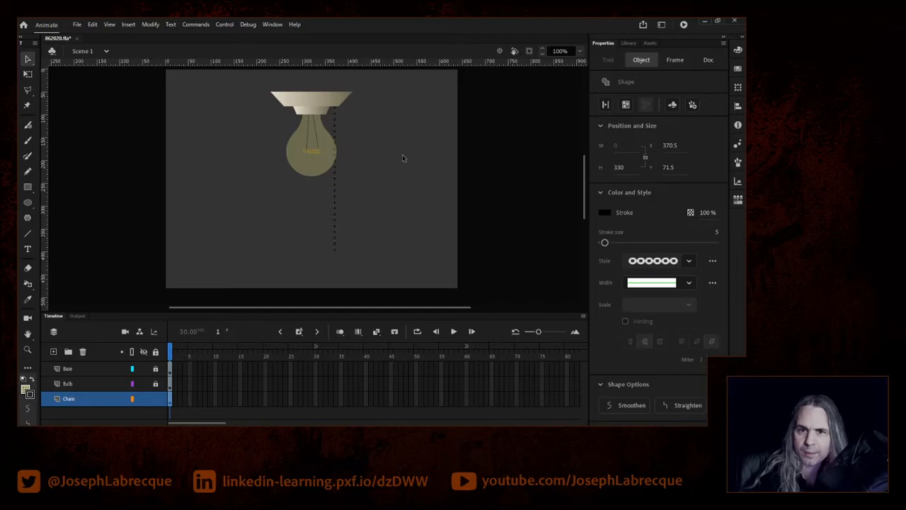
Set the brushed chain line's stroke size to 3 and deselect it.
{"action": "left_click", "coordinate": [369, 171]}
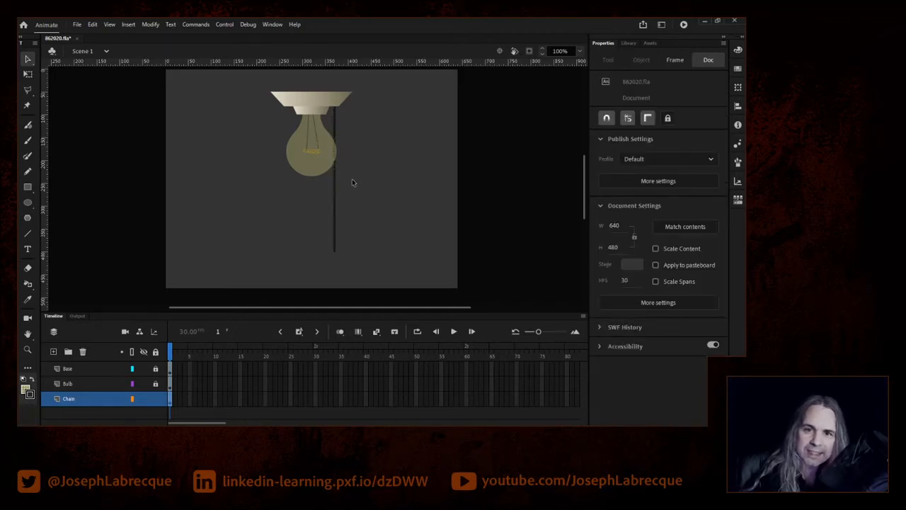
{"action": "left_click", "coordinate": [335, 190]}
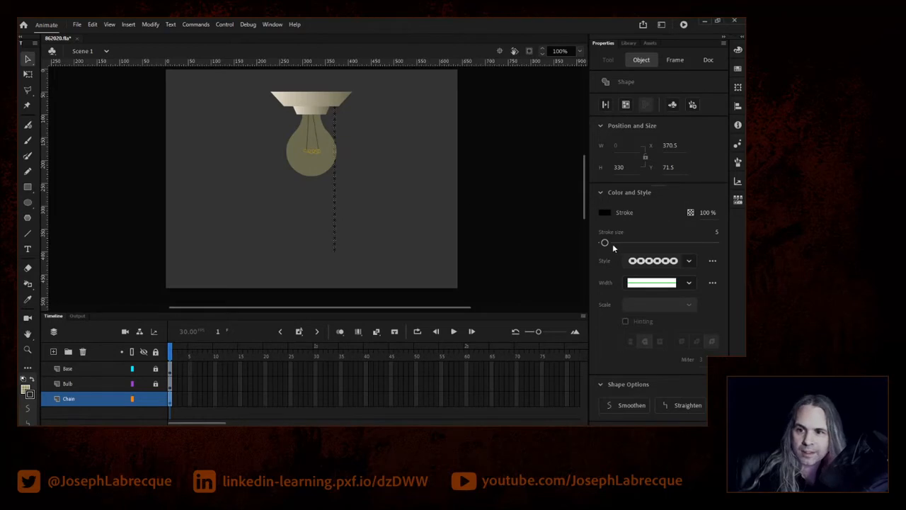
{"action": "left_click", "coordinate": [442, 231]}
{"action": "left_click", "coordinate": [336, 243]}
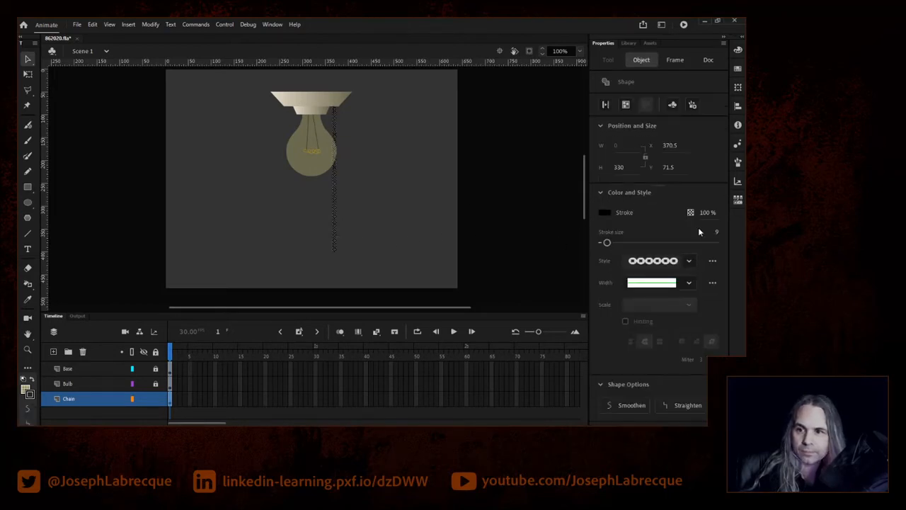
{"action": "left_click", "coordinate": [420, 259]}
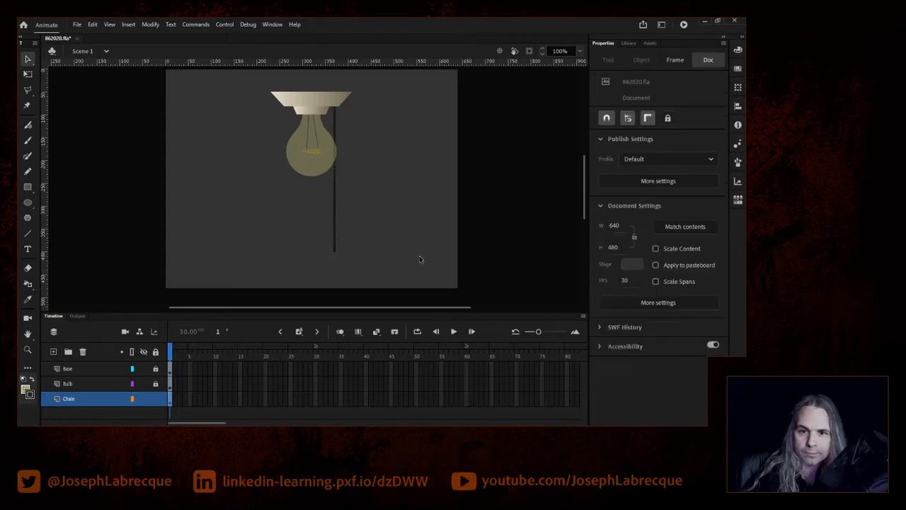
{"action": "left_click", "coordinate": [335, 245]}
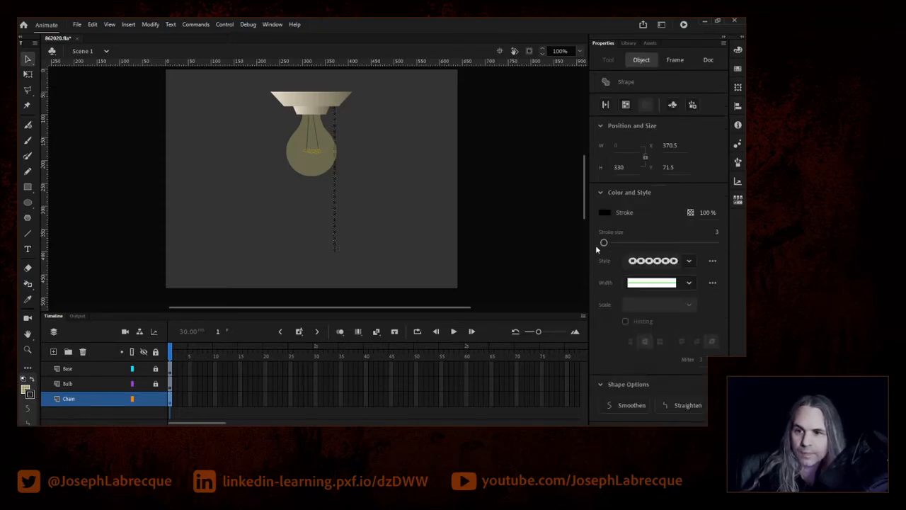
{"action": "left_click", "coordinate": [436, 252]}
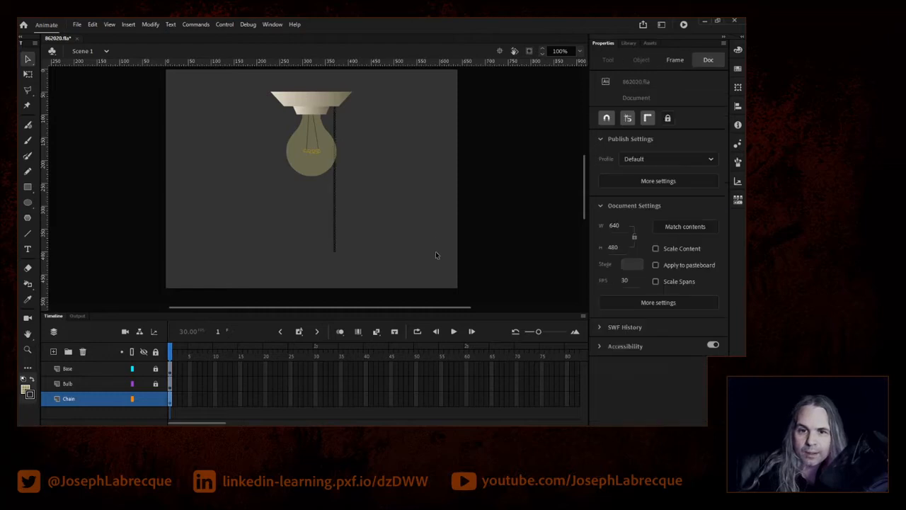
Check the chain from the lamp base to its lower end at 200% zoom and save the document.
{"action": "left_click", "coordinate": [579, 51]}
{"action": "left_click", "coordinate": [592, 131]}
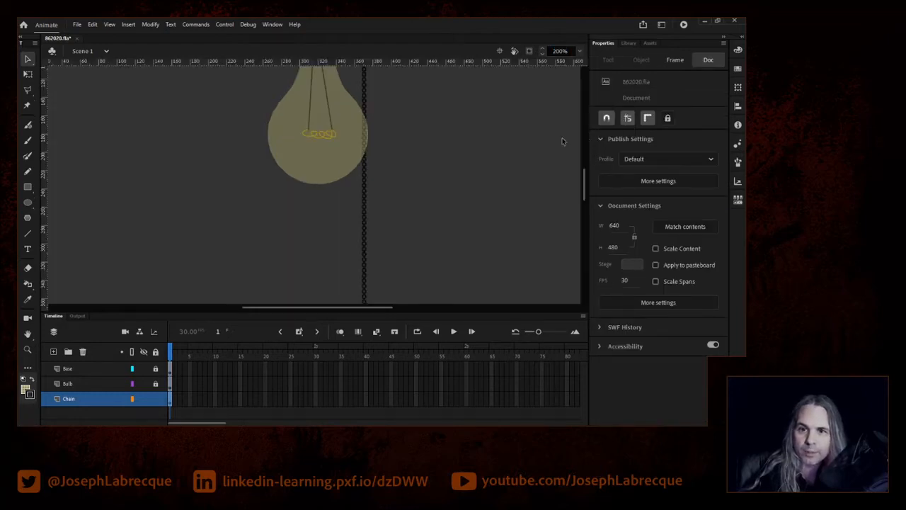
{"action": "left_click_drag", "start_coordinate": [585, 190], "coordinate": [585, 172]}
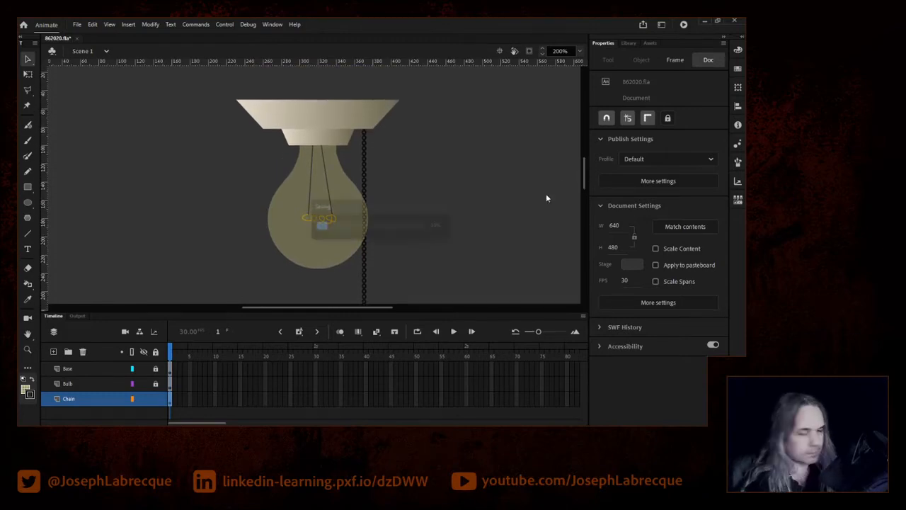
{"action": "left_click_drag", "start_coordinate": [586, 172], "coordinate": [575, 196]}
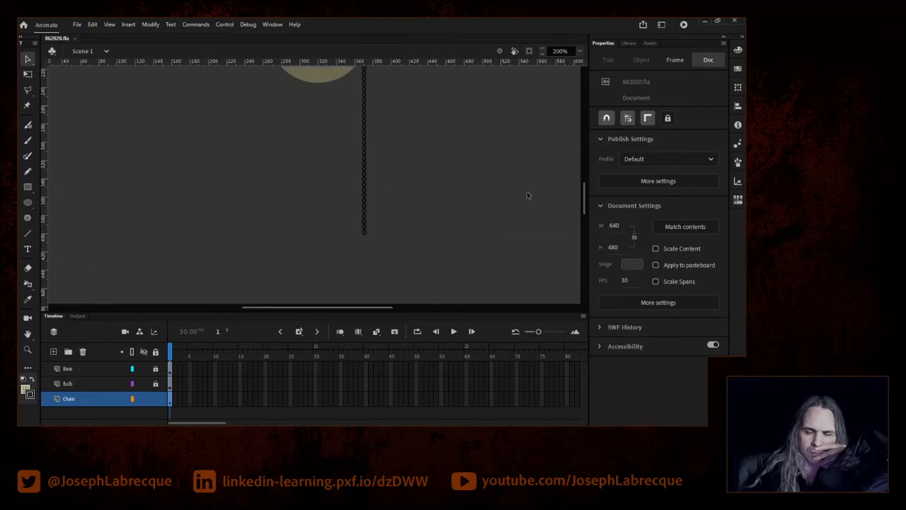
Try the Add space to fit, Approximate path and Stretch to fit options for the chain's Dashed Circle brush, discarding the edits.
{"action": "left_click", "coordinate": [365, 202]}
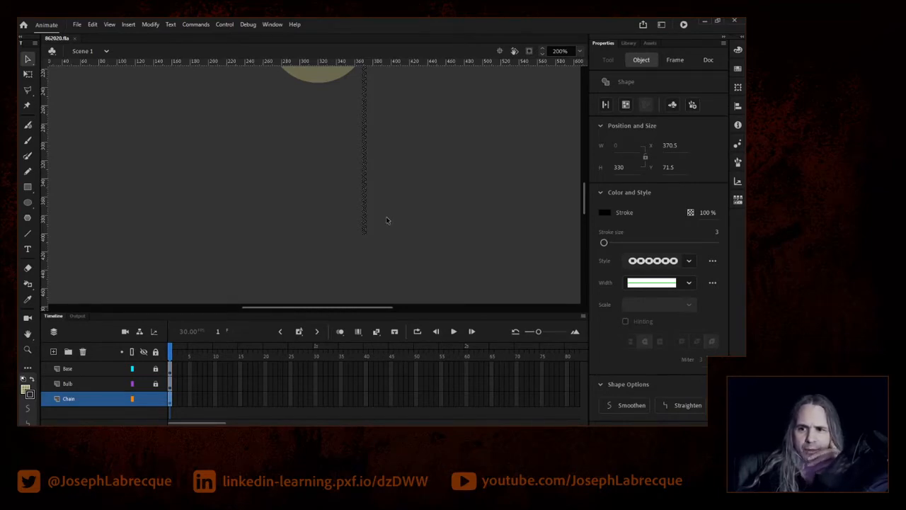
{"action": "left_click", "coordinate": [713, 261]}
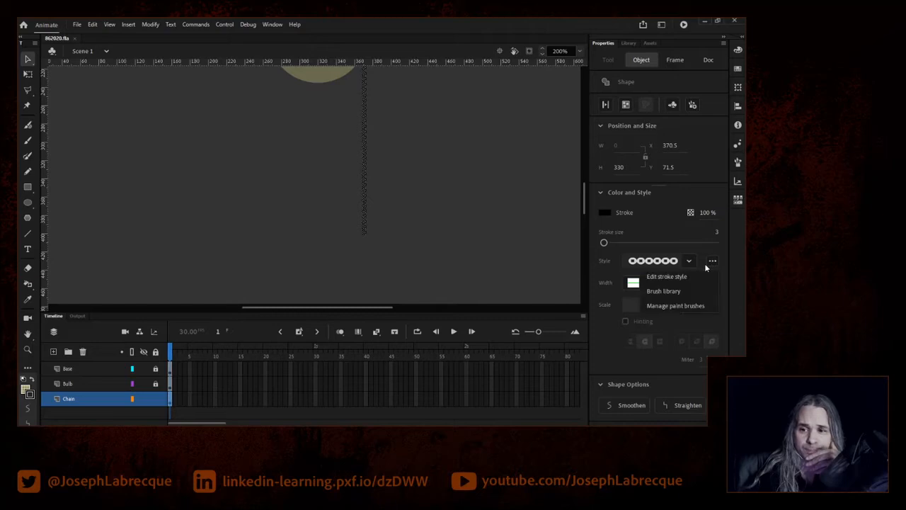
{"action": "left_click", "coordinate": [656, 277]}
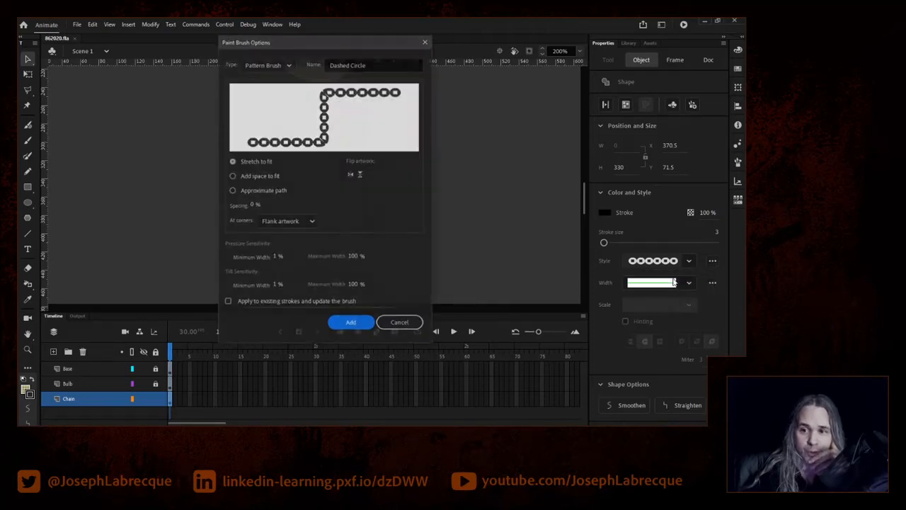
{"action": "left_click", "coordinate": [232, 176]}
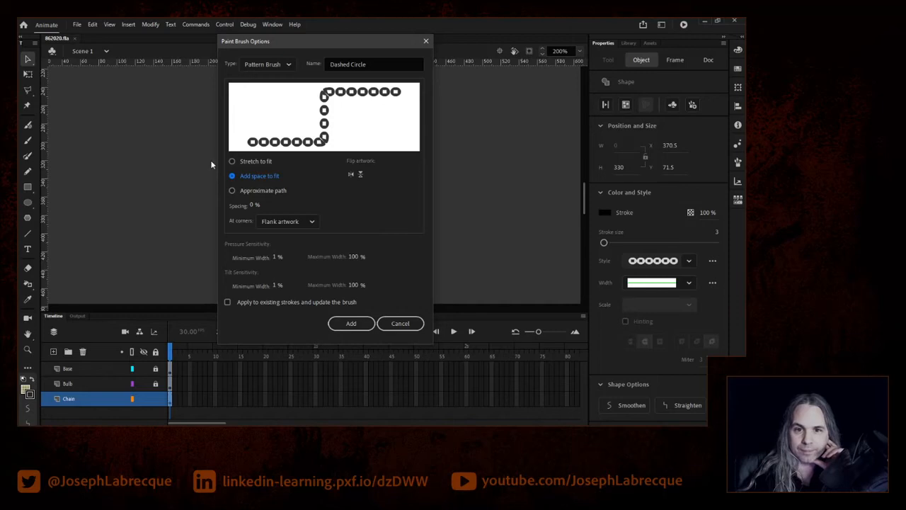
{"action": "left_click", "coordinate": [237, 189]}
{"action": "left_click", "coordinate": [233, 161]}
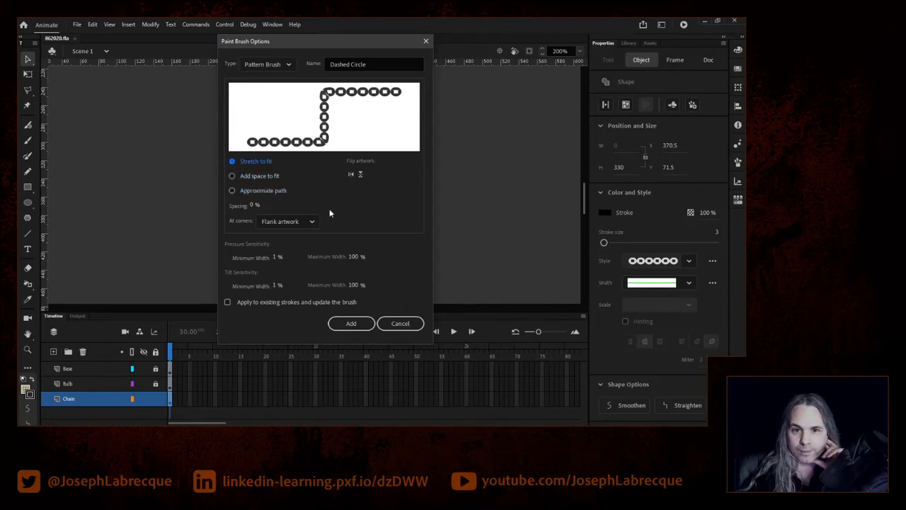
{"action": "left_click", "coordinate": [394, 323]}
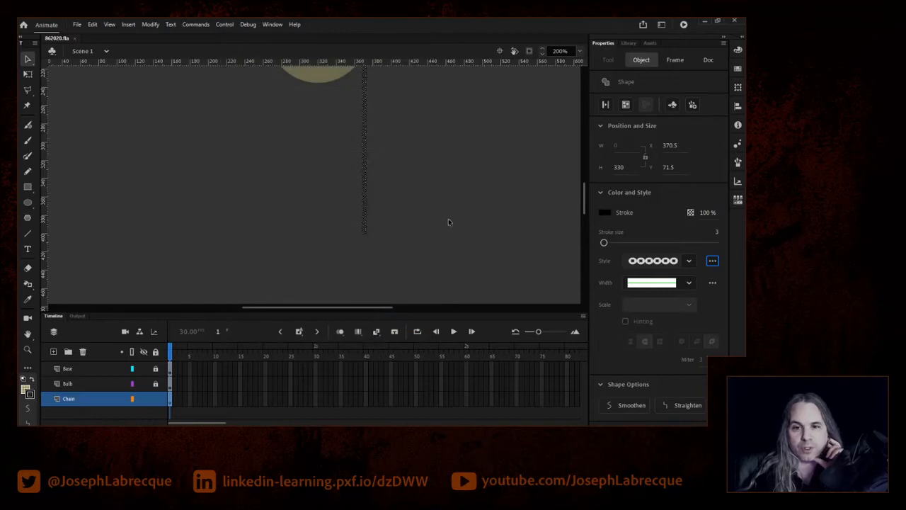
{"action": "left_click", "coordinate": [411, 185]}
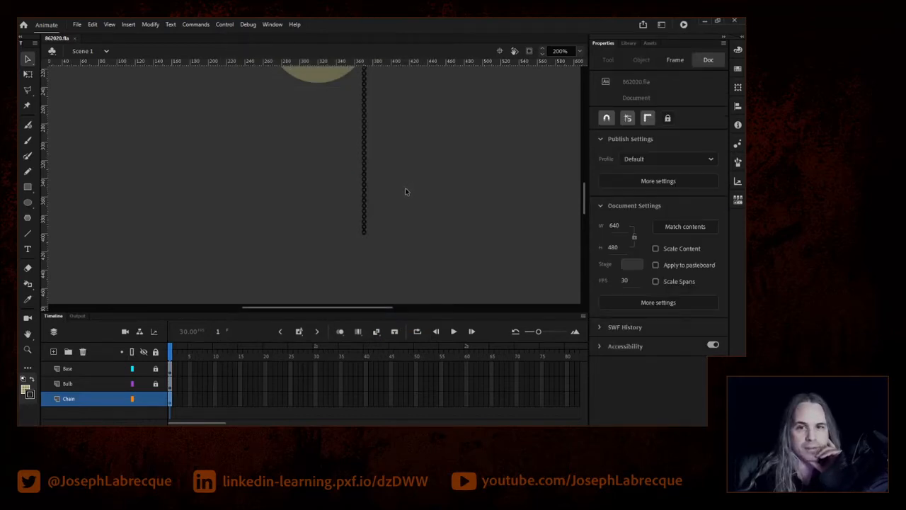
Examine the brush library's Arrows, Artistic, Decorative and Pattern Brushes categories, including Banners, Text Dividers and Novelty, and close the library.
{"action": "left_click_drag", "start_coordinate": [585, 197], "coordinate": [587, 173]}
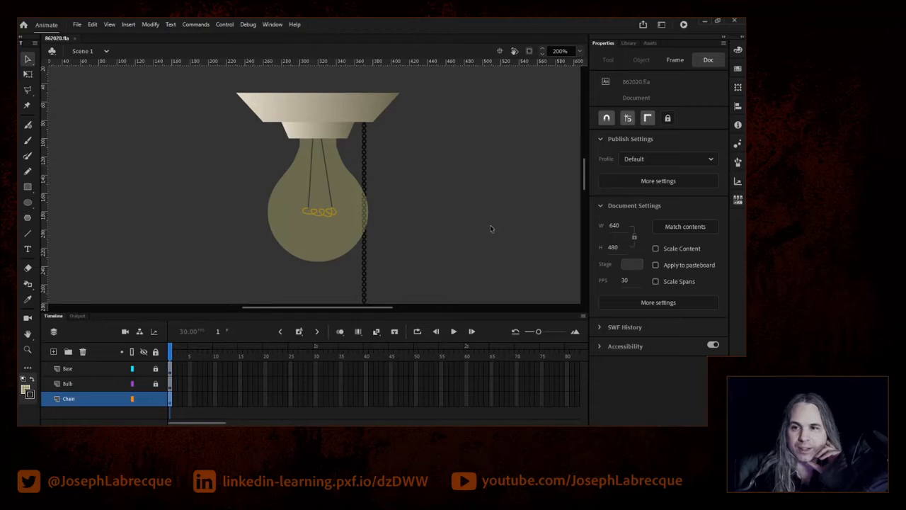
{"action": "left_click", "coordinate": [737, 162]}
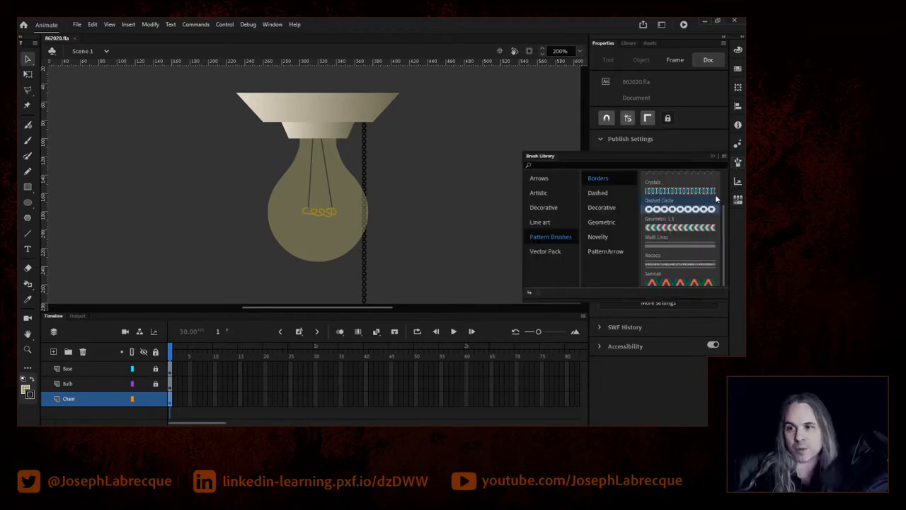
{"action": "scroll", "coordinate": [713, 201], "scroll_direction": "up", "scroll_amount": 3}
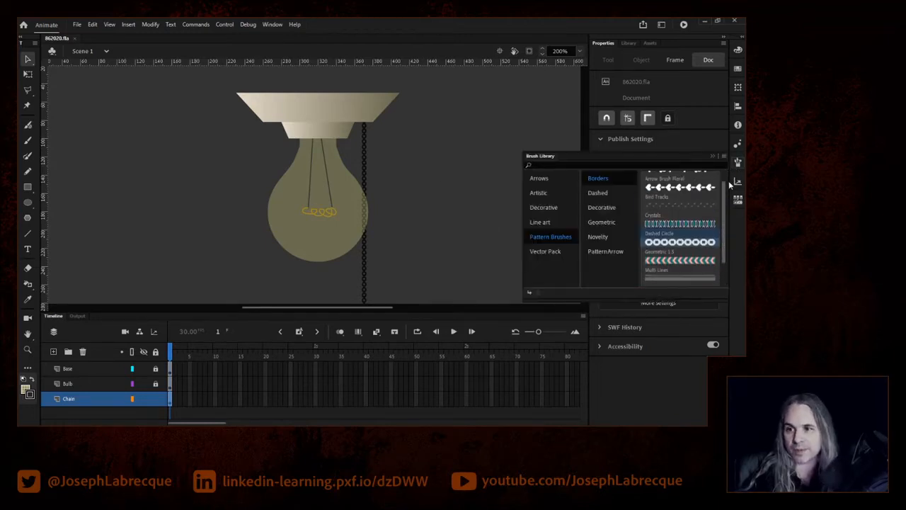
{"action": "left_click", "coordinate": [546, 181]}
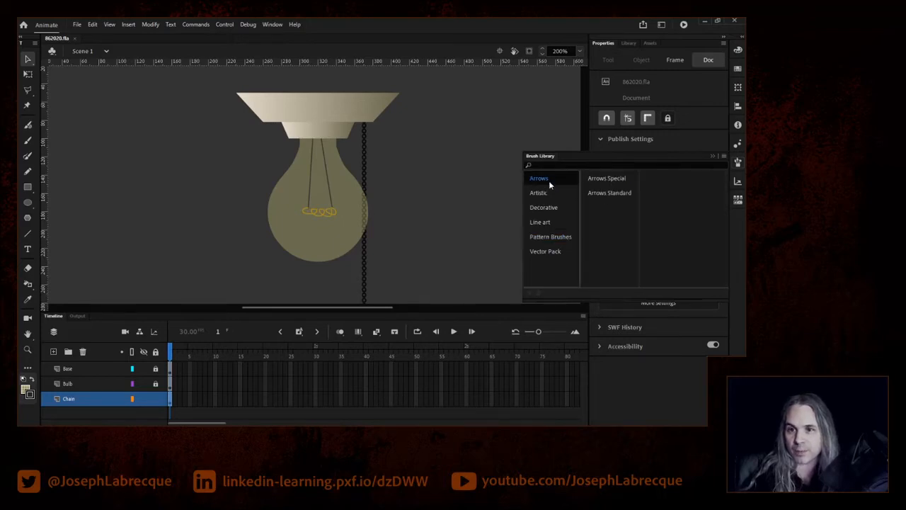
{"action": "left_click", "coordinate": [545, 193]}
{"action": "left_click", "coordinate": [549, 207]}
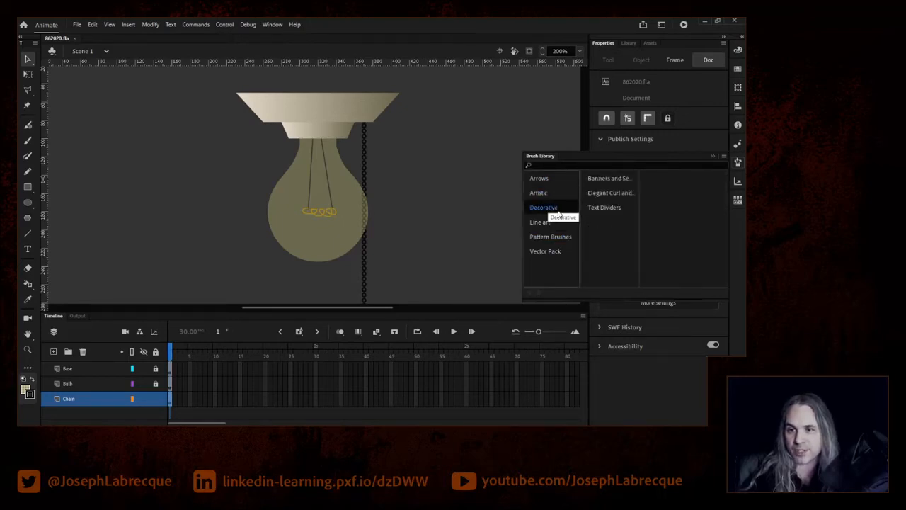
{"action": "left_click", "coordinate": [612, 190]}
{"action": "left_click", "coordinate": [610, 179]}
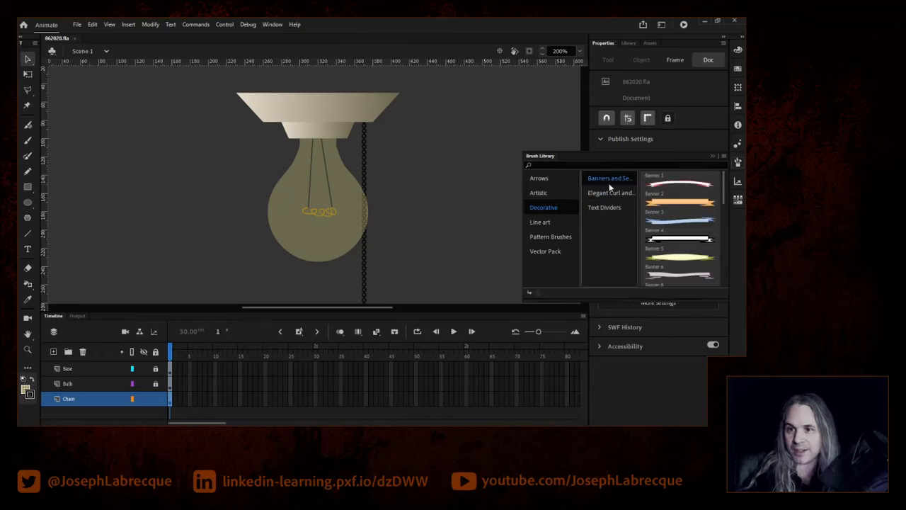
{"action": "left_click", "coordinate": [599, 211]}
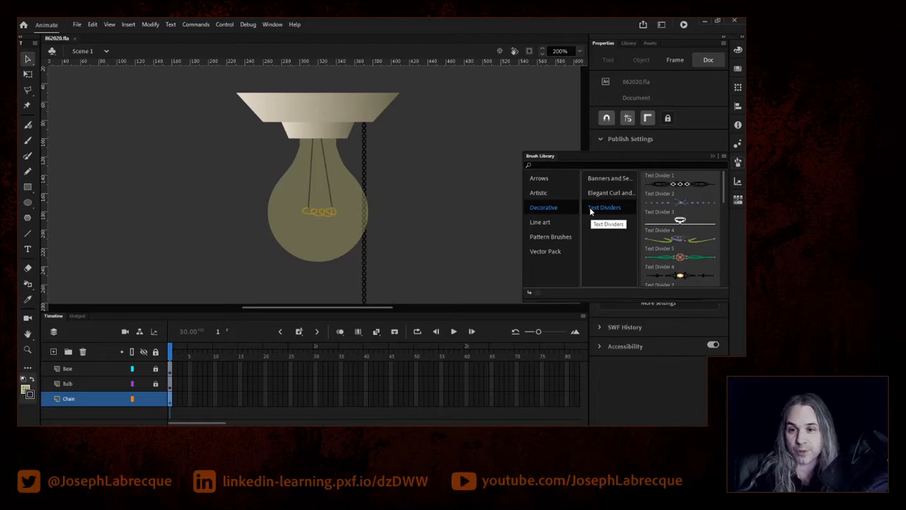
{"action": "left_click", "coordinate": [544, 242]}
{"action": "left_click", "coordinate": [599, 237]}
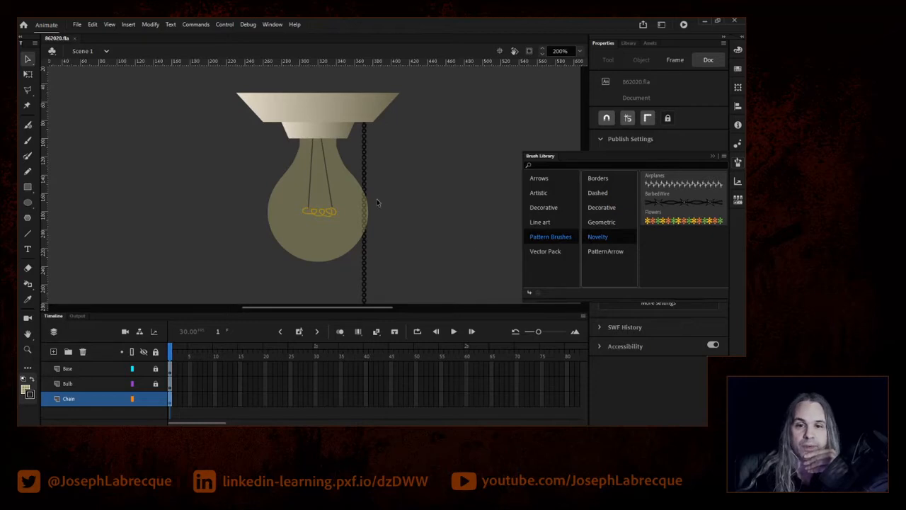
{"action": "left_click", "coordinate": [713, 155]}
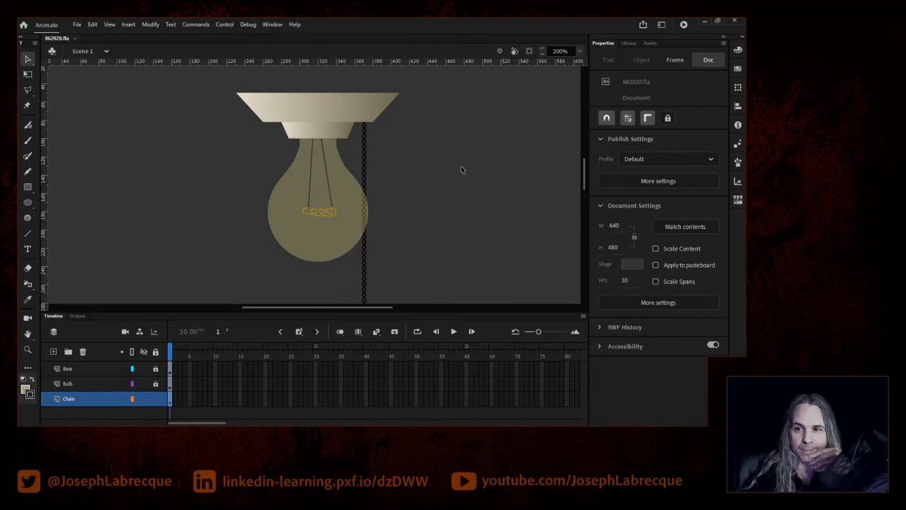
Set the chain line's stroke colour to dark grey #333333 and deselect the chain.
{"action": "left_click", "coordinate": [364, 159]}
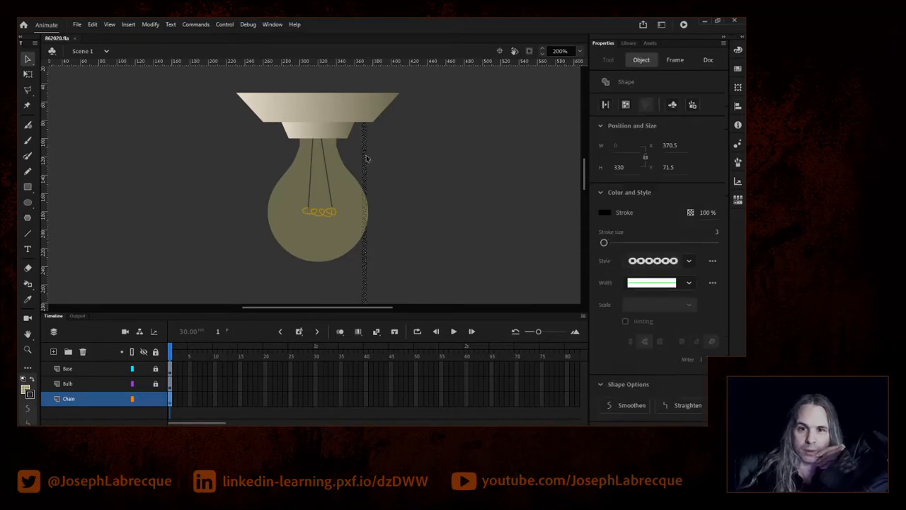
{"action": "left_click", "coordinate": [603, 213]}
{"action": "left_click", "coordinate": [464, 246]}
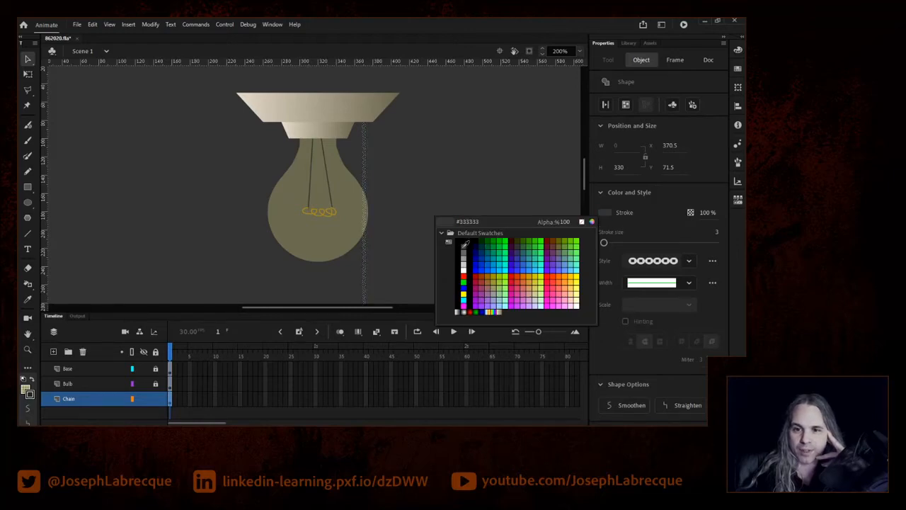
{"action": "left_click", "coordinate": [450, 251]}
{"action": "left_click", "coordinate": [364, 267]}
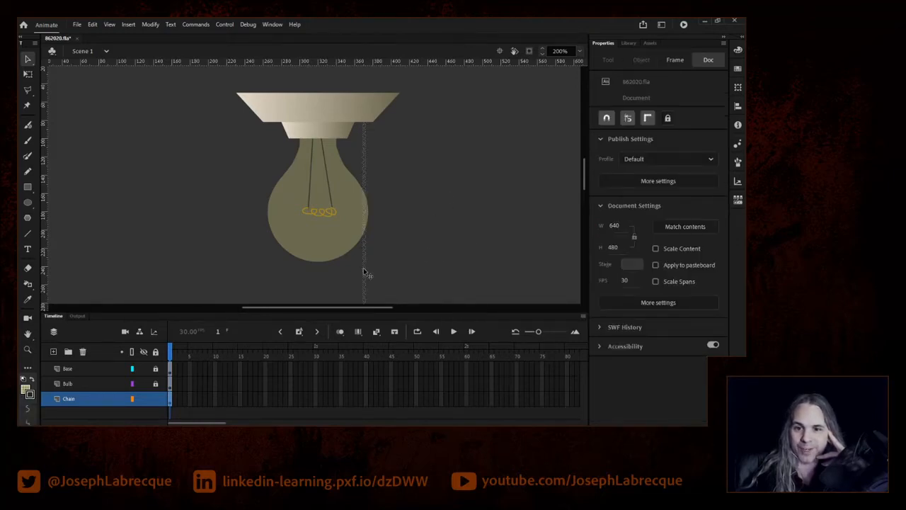
{"action": "left_click", "coordinate": [407, 284]}
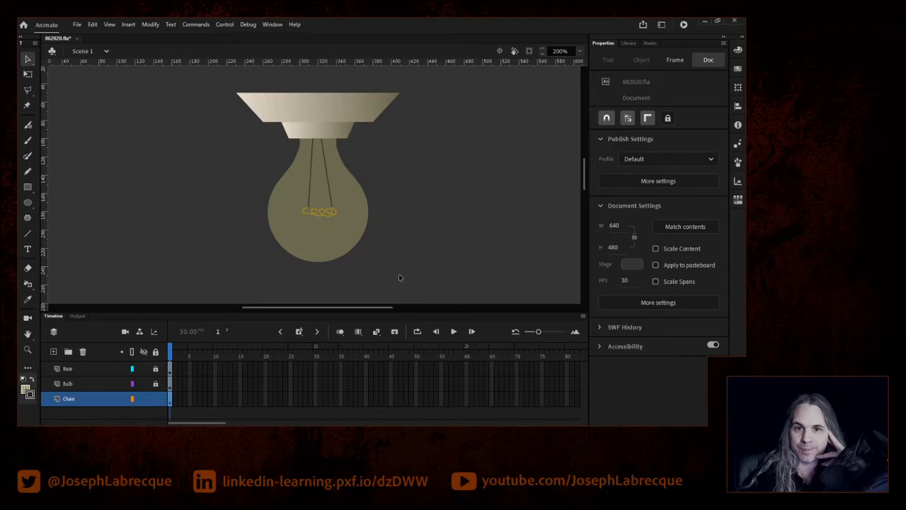
Change the stage colour to a custom muted slate blue with a hue of about 208°.
{"action": "left_click", "coordinate": [631, 265]}
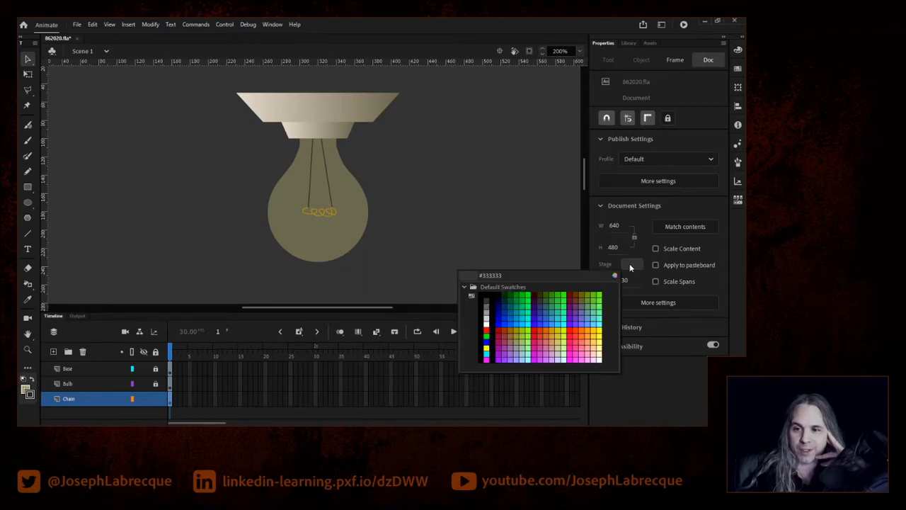
{"action": "left_click", "coordinate": [486, 308]}
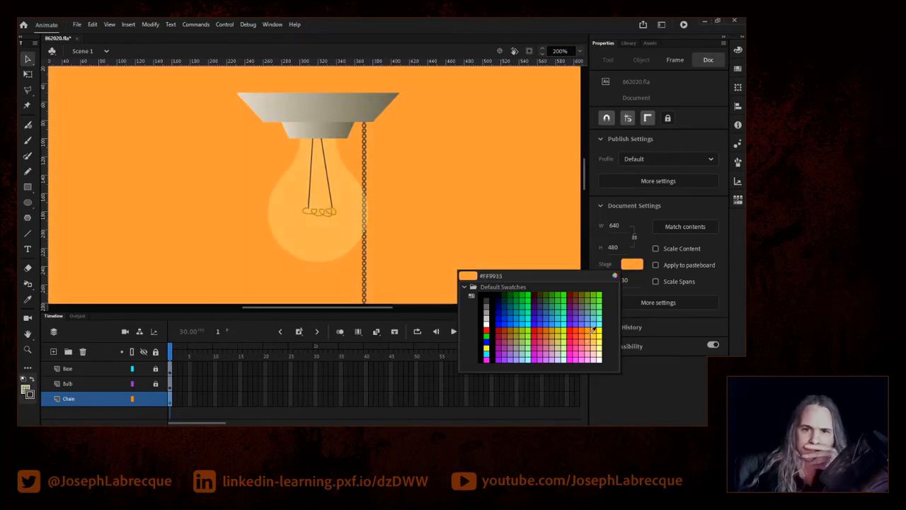
{"action": "left_click", "coordinate": [614, 275]}
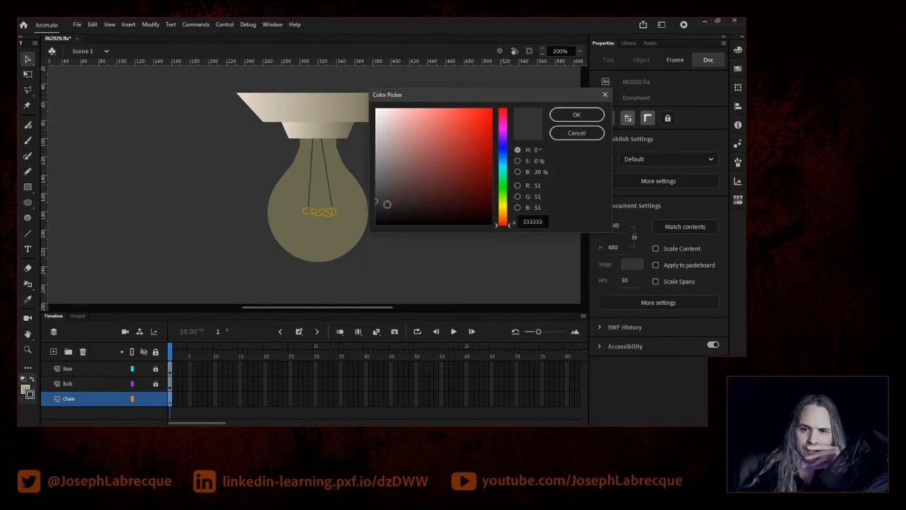
{"action": "left_click_drag", "start_coordinate": [381, 199], "coordinate": [394, 187]}
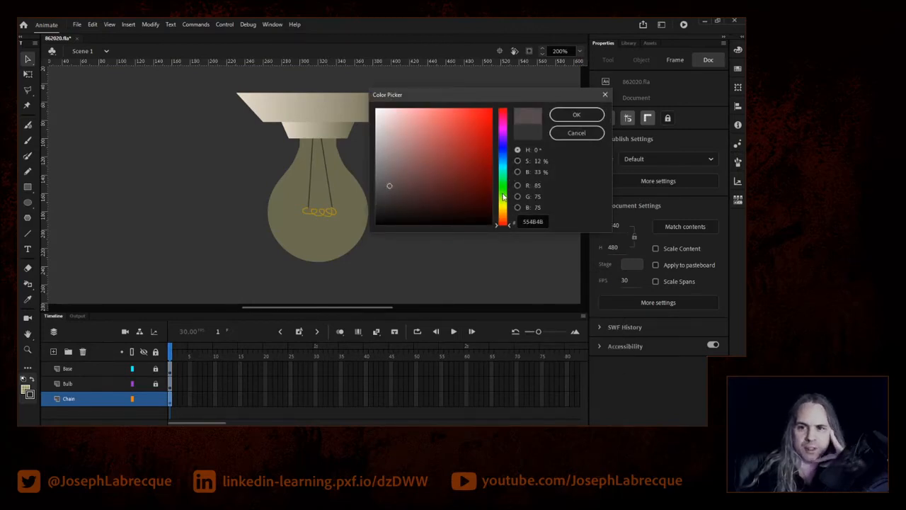
{"action": "left_click", "coordinate": [504, 205]}
{"action": "left_click_drag", "start_coordinate": [503, 214], "coordinate": [503, 157]}
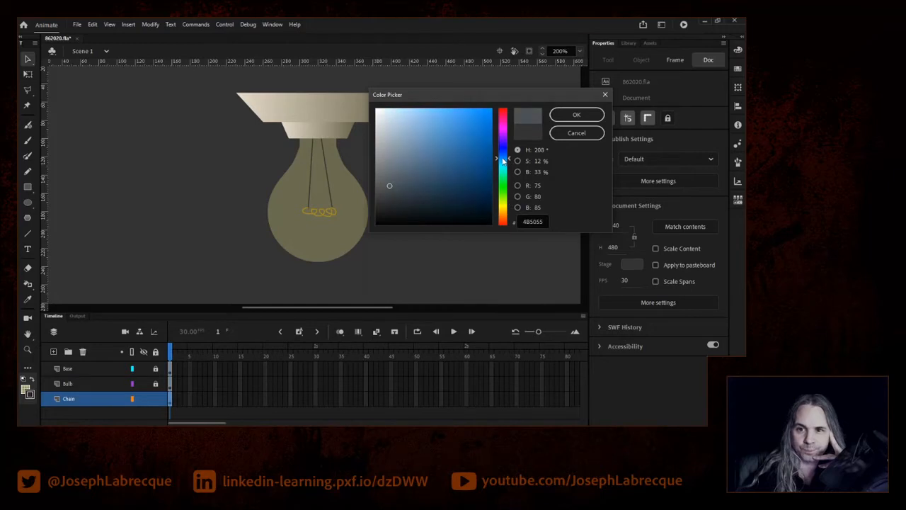
{"action": "left_click", "coordinate": [400, 182]}
{"action": "left_click", "coordinate": [577, 115]}
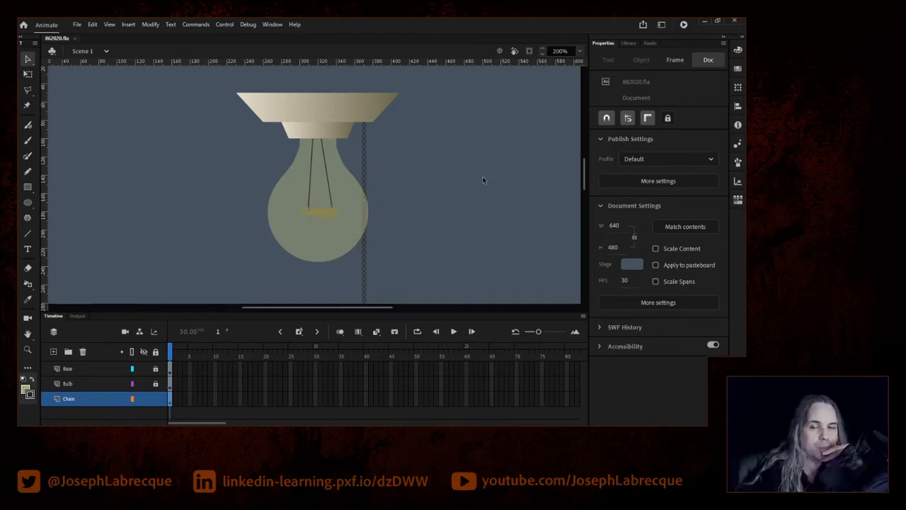
Examine the lamp base, bulb and full chain against the stage colour at 200% and 100% zoom.
{"action": "left_click_drag", "start_coordinate": [583, 172], "coordinate": [583, 177]}
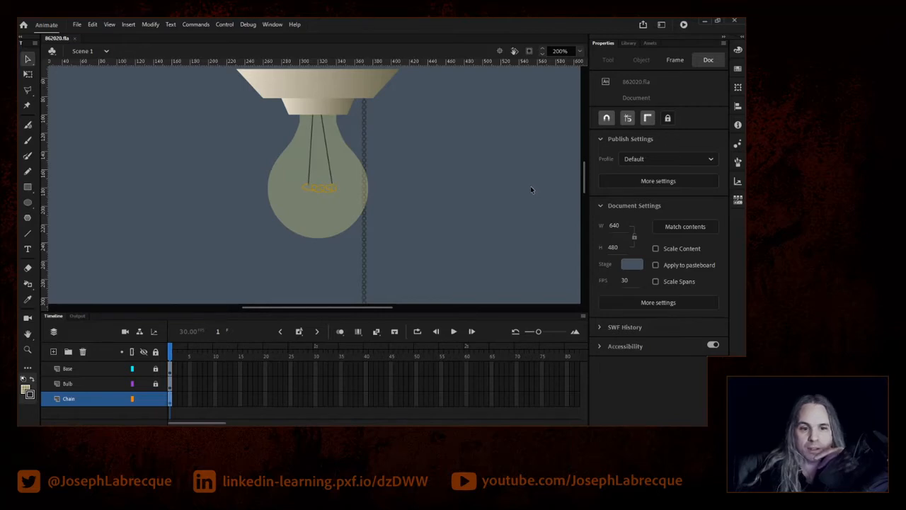
{"action": "left_click", "coordinate": [75, 368]}
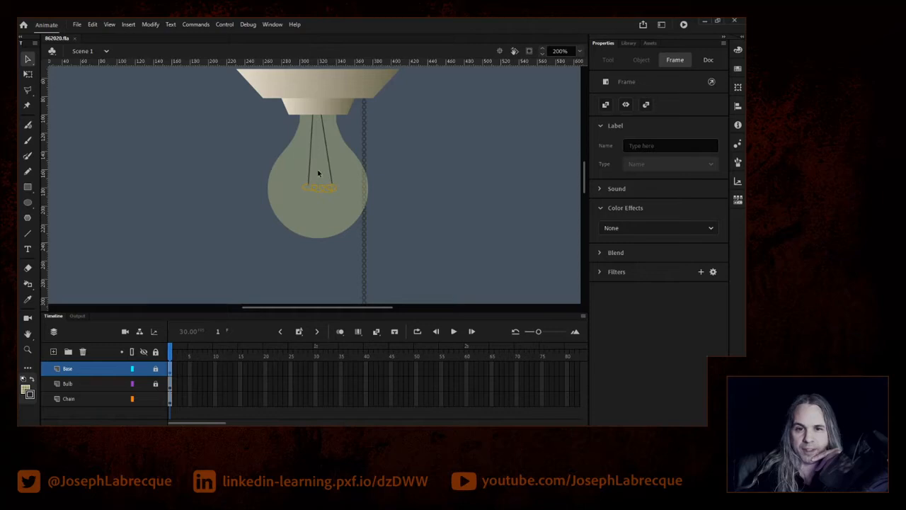
{"action": "left_click", "coordinate": [82, 400]}
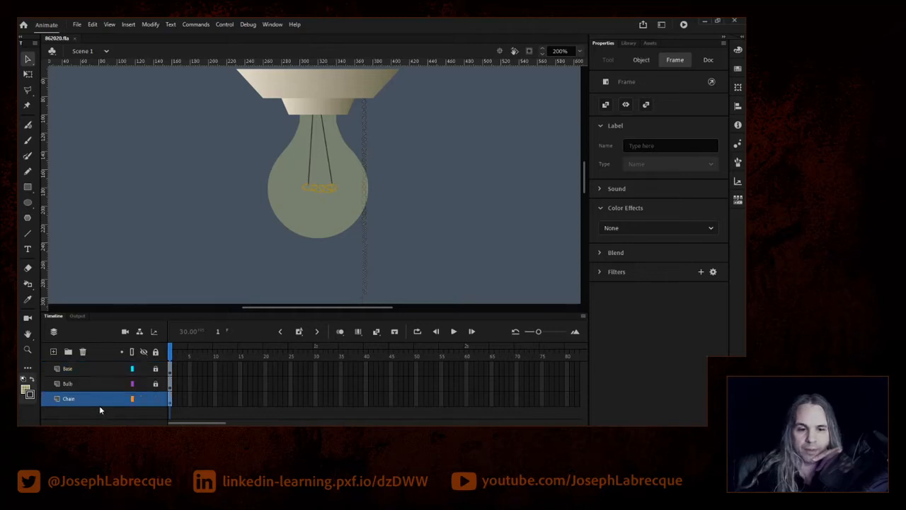
{"action": "left_click", "coordinate": [548, 175]}
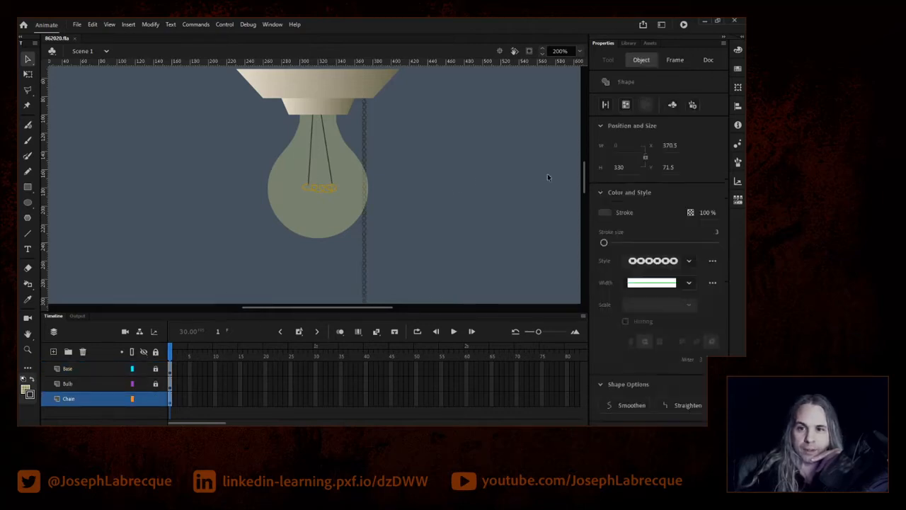
{"action": "left_click", "coordinate": [547, 176]}
{"action": "scroll", "coordinate": [577, 189], "scroll_direction": "down", "scroll_amount": 5}
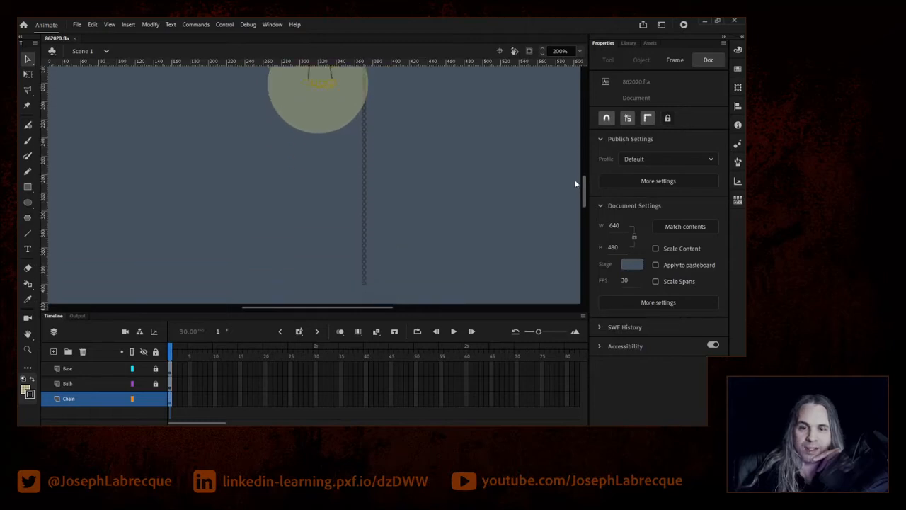
{"action": "scroll", "coordinate": [575, 184], "scroll_direction": "up", "scroll_amount": 3}
{"action": "scroll", "coordinate": [519, 171], "scroll_direction": "up", "scroll_amount": 3}
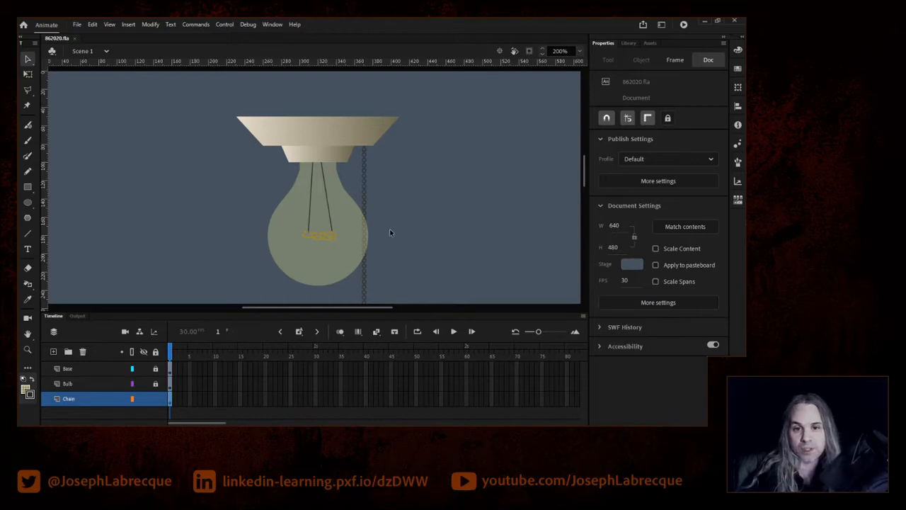
{"action": "mouse_move", "coordinate": [585, 162]}
{"action": "left_mouse_down"}
{"action": "mouse_move", "coordinate": [579, 199]}
{"action": "mouse_move", "coordinate": [584, 175]}
{"action": "left_mouse_up"}
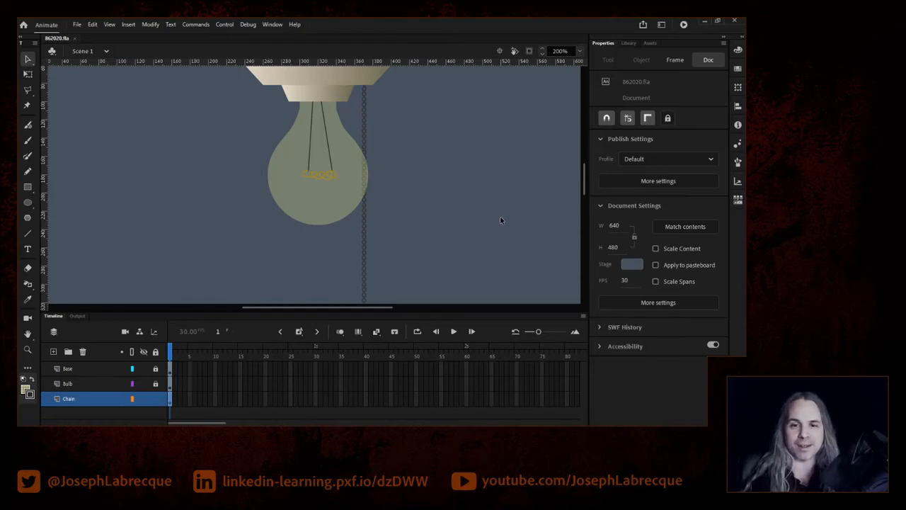
{"action": "scroll", "coordinate": [585, 177], "scroll_direction": "up", "scroll_amount": 1}
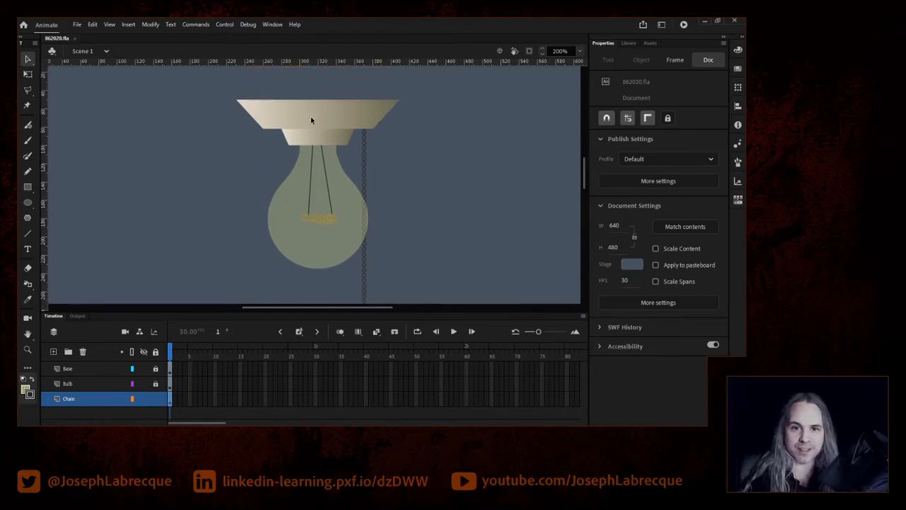
{"action": "left_click", "coordinate": [580, 51]}
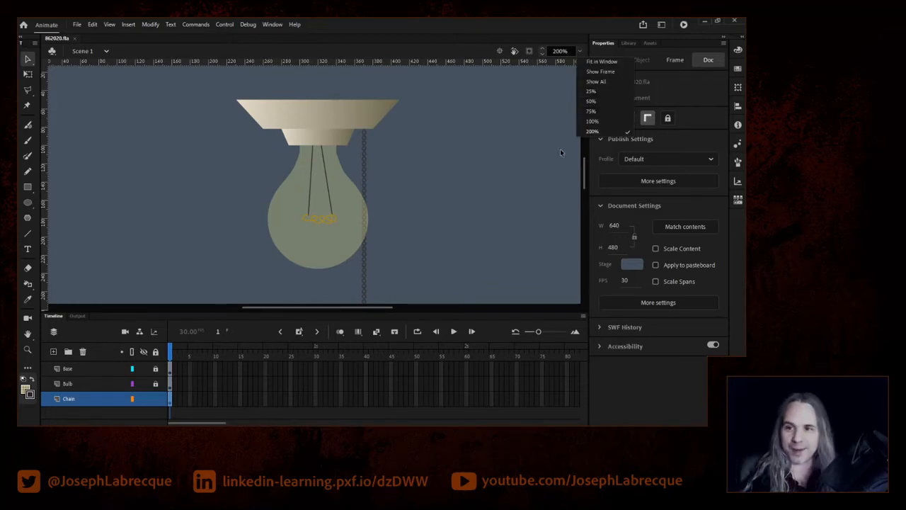
{"action": "left_click", "coordinate": [593, 121]}
{"action": "left_click_drag", "start_coordinate": [584, 175], "coordinate": [585, 185]}
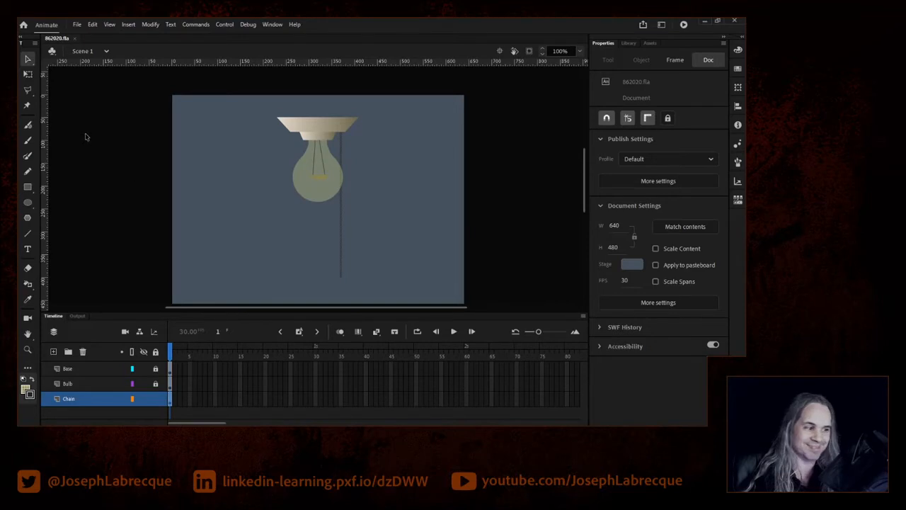
{"action": "left_click", "coordinate": [28, 187]}
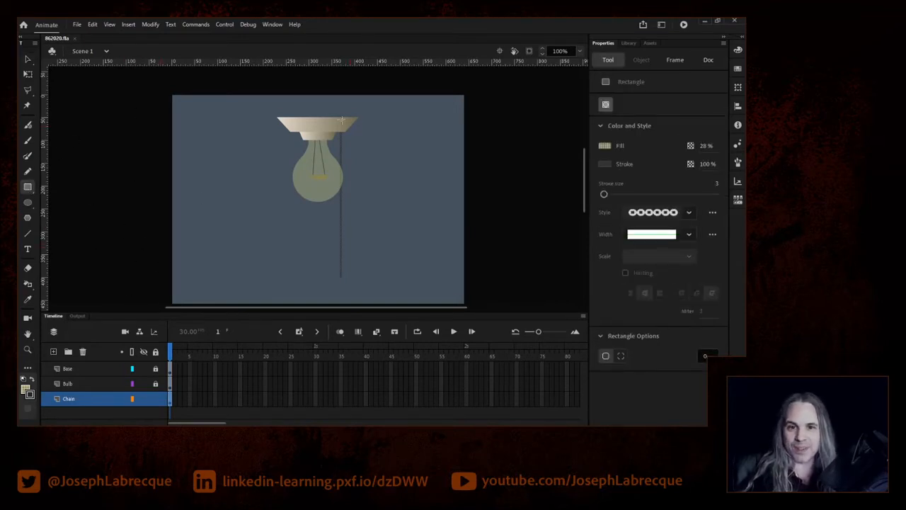
{"action": "left_click", "coordinate": [28, 58]}
{"action": "left_click_drag", "start_coordinate": [403, 107], "coordinate": [218, 293]}
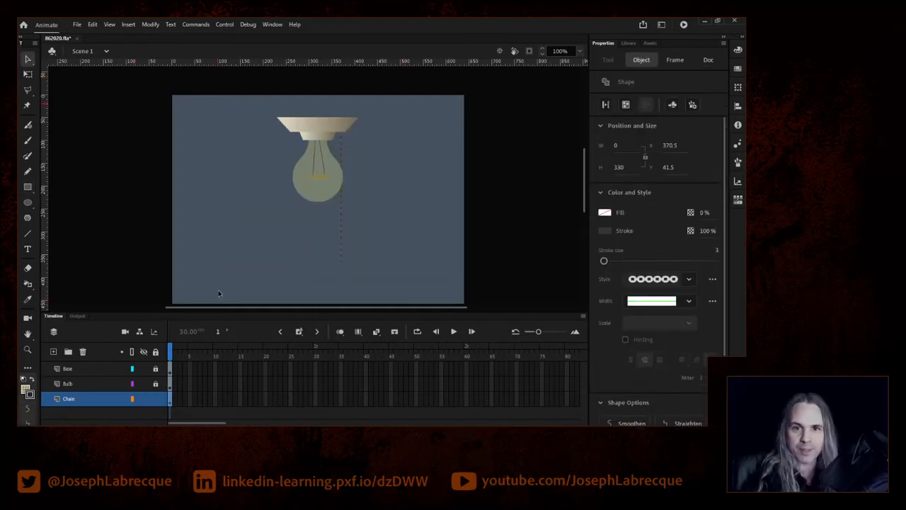
Unlock the Bulb and Base layers.
{"action": "left_click", "coordinate": [155, 383]}
{"action": "left_click", "coordinate": [156, 369]}
{"action": "left_click", "coordinate": [155, 369]}
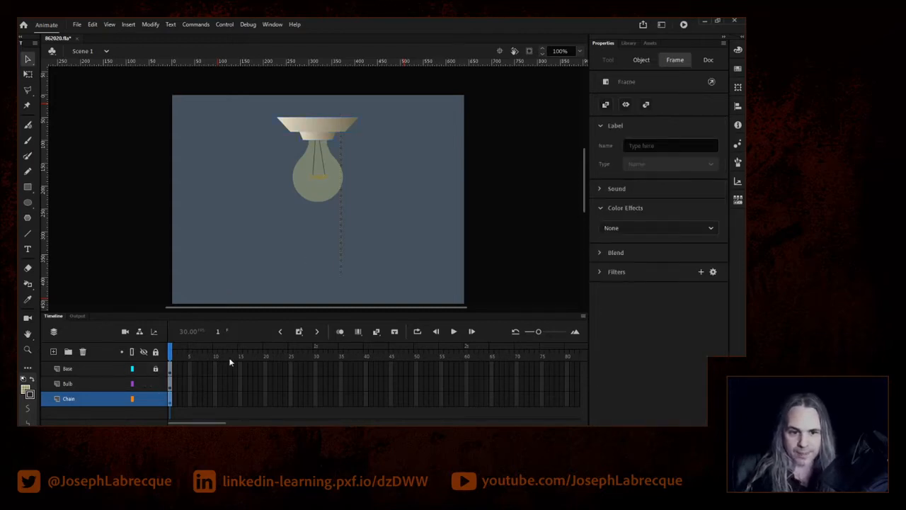
{"action": "left_click", "coordinate": [155, 369]}
Select the base, bulb and chain artwork together, move it up to the stage's top edge at Y 0, and deselect it.
{"action": "left_click_drag", "start_coordinate": [419, 105], "coordinate": [205, 311]}
{"action": "key", "text": "shift+Up"}
{"action": "key", "text": "shift+Up"}
{"action": "key", "text": "shift+Up"}
{"action": "key", "text": "shift+Up"}
{"action": "key", "text": "shift+Up"}
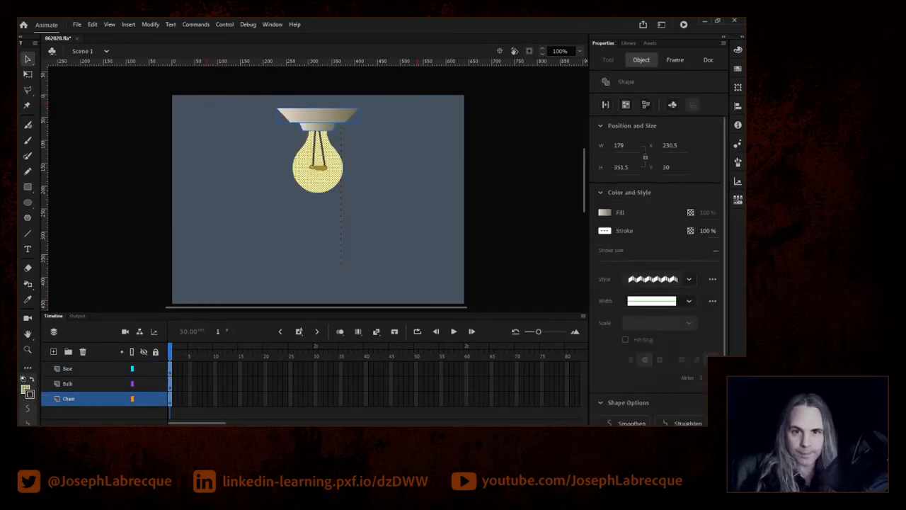
{"action": "key", "text": "Down"}
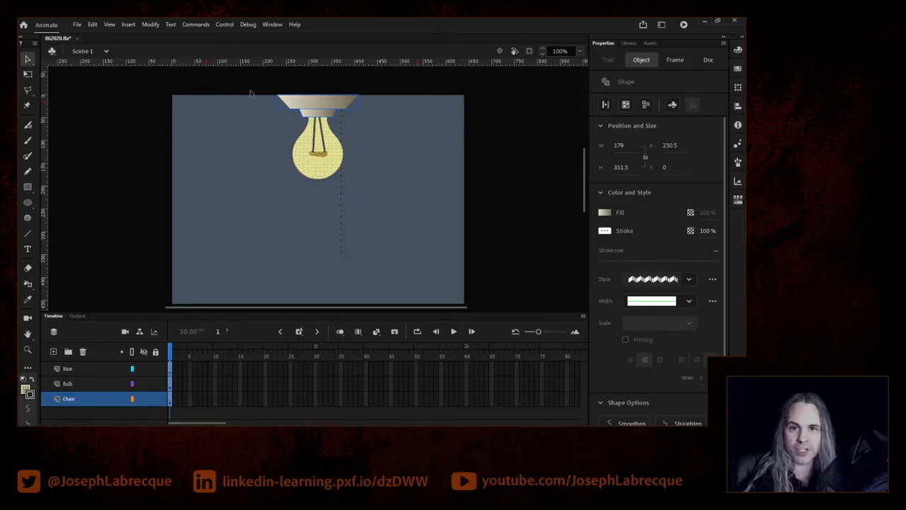
{"action": "left_click", "coordinate": [434, 190]}
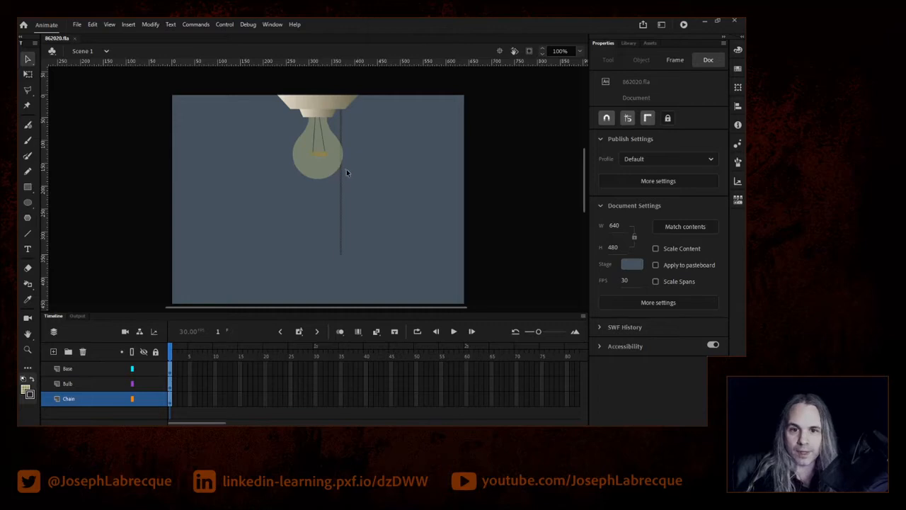
Check the repositioned lamp at 200% and 100% zoom, including the chain's lower end.
{"action": "left_click", "coordinate": [579, 50]}
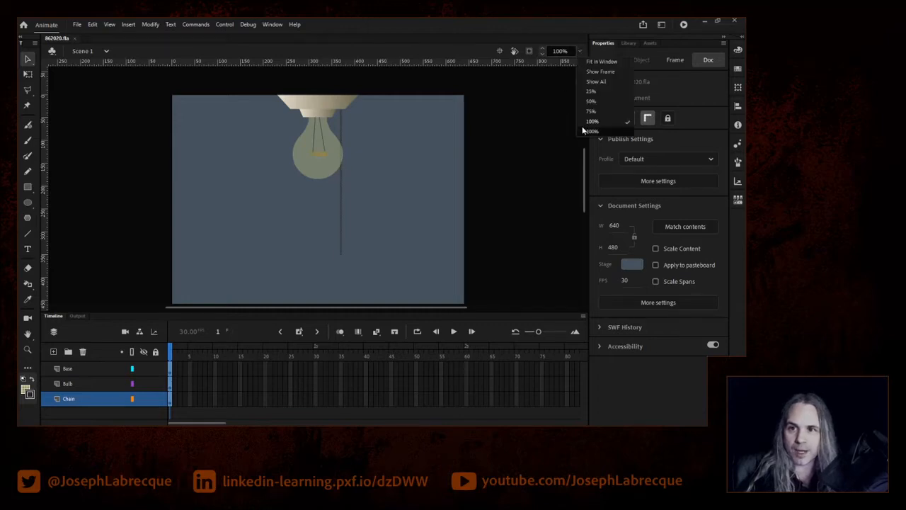
{"action": "left_click", "coordinate": [591, 132]}
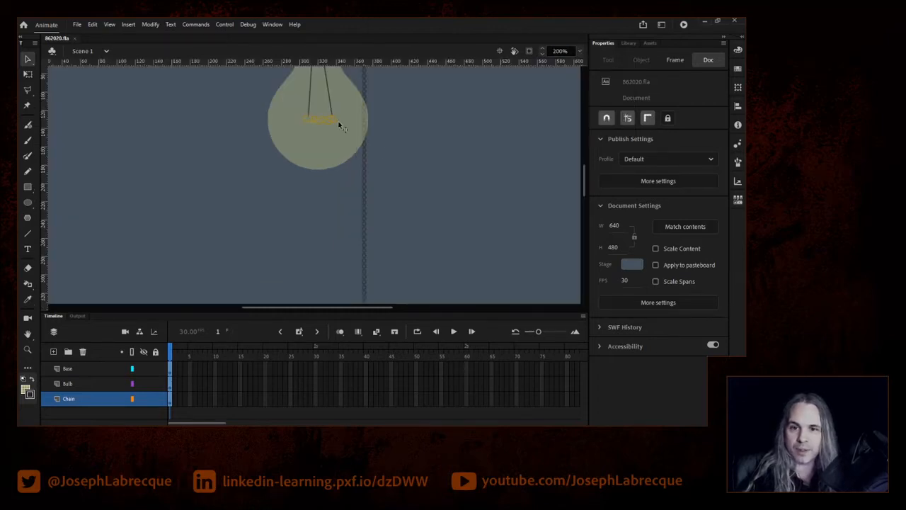
{"action": "mouse_move", "coordinate": [587, 171]}
{"action": "left_mouse_down"}
{"action": "mouse_move", "coordinate": [588, 154]}
{"action": "mouse_move", "coordinate": [580, 181]}
{"action": "left_mouse_up"}
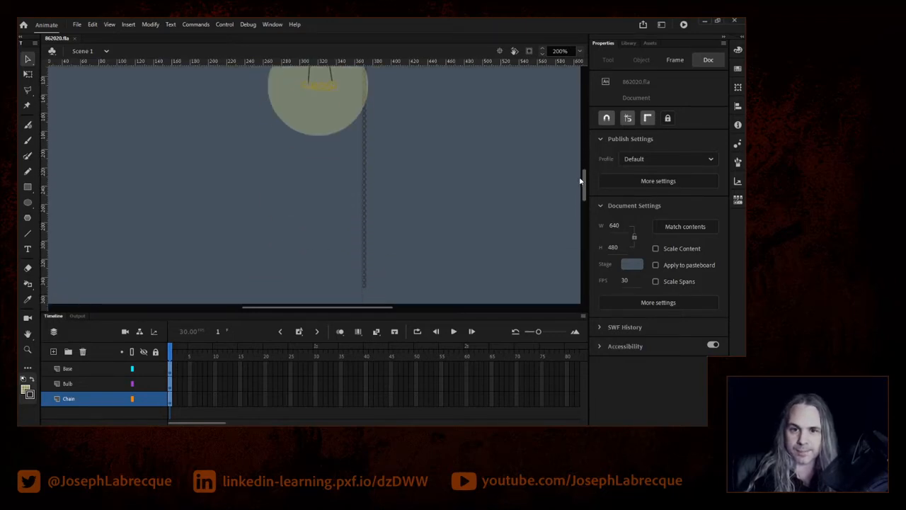
{"action": "left_click", "coordinate": [578, 51]}
{"action": "left_click", "coordinate": [599, 121]}
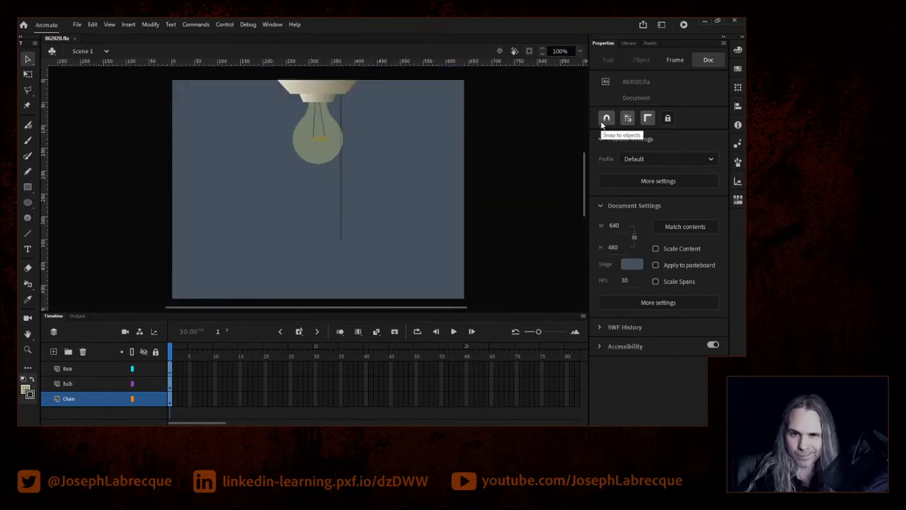
{"action": "left_click", "coordinate": [580, 50]}
{"action": "left_click", "coordinate": [593, 131]}
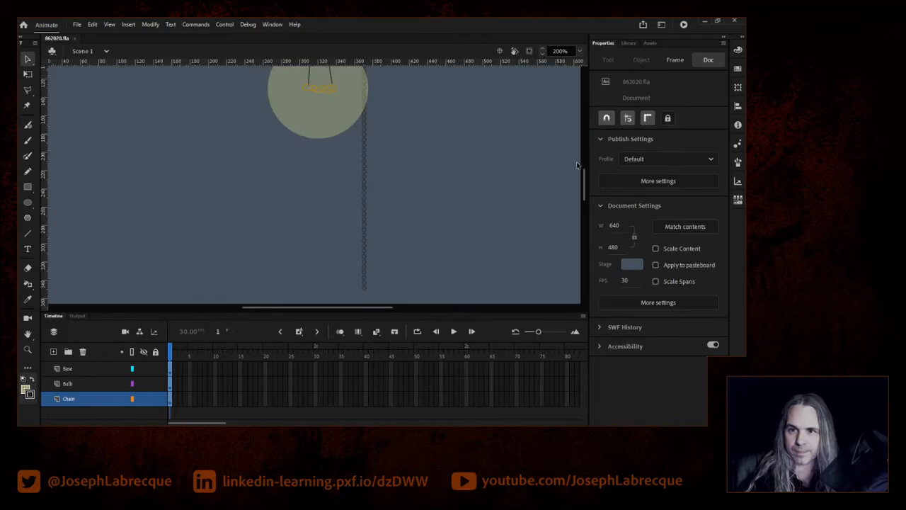
{"action": "scroll", "coordinate": [577, 183], "scroll_direction": "down", "scroll_amount": 2}
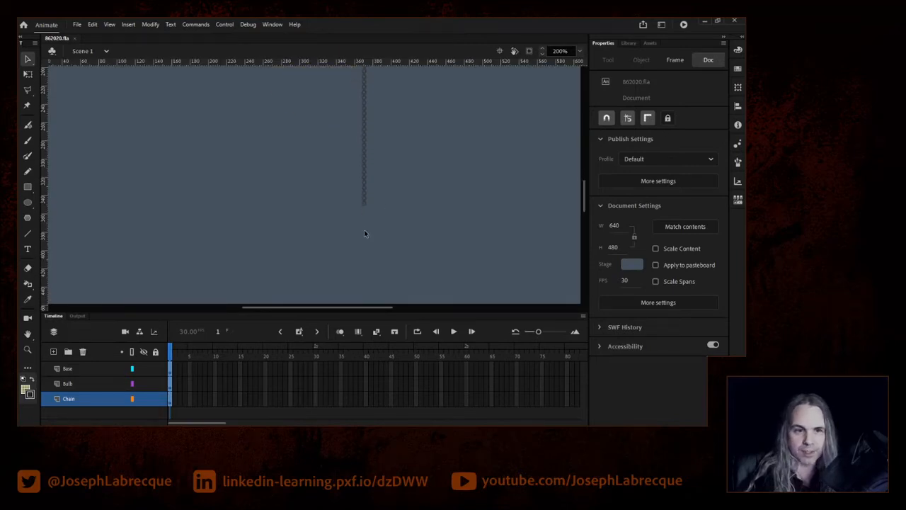
Lock the Base and Bulb layers, and set the Rectangle tool to a solid stroke style, size 0.1, with no stroke colour.
{"action": "left_click", "coordinate": [155, 384]}
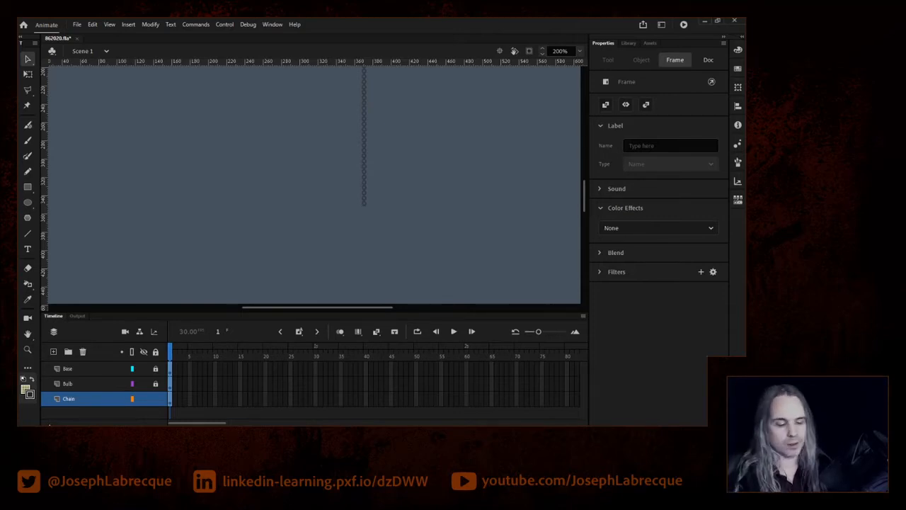
{"action": "left_click", "coordinate": [27, 188]}
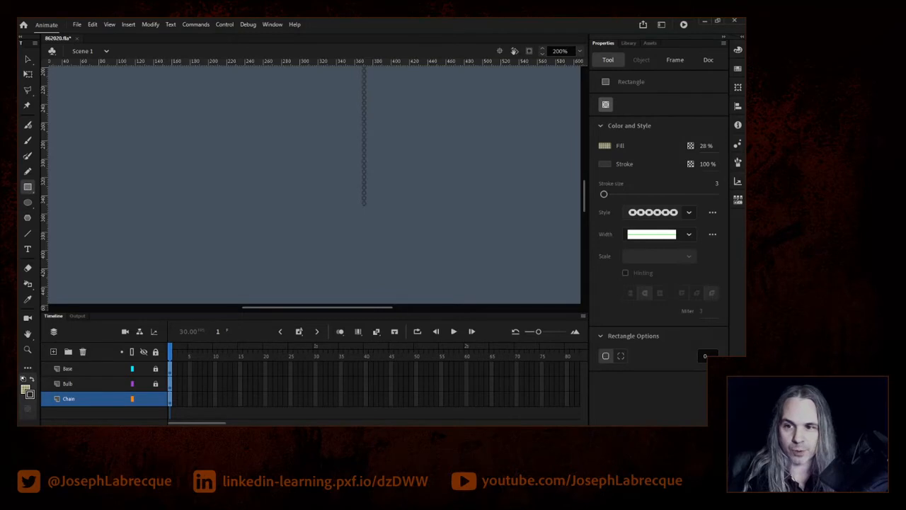
{"action": "left_click", "coordinate": [685, 212]}
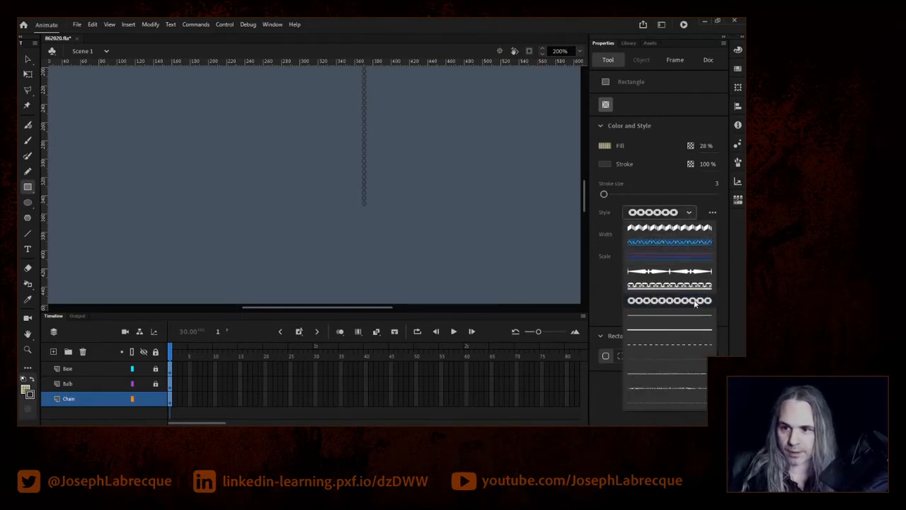
{"action": "left_click", "coordinate": [656, 330]}
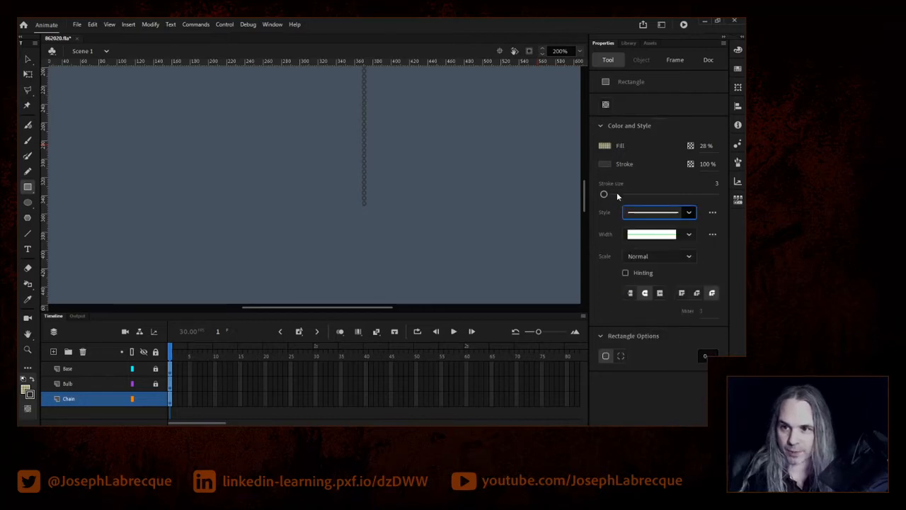
{"action": "left_click_drag", "start_coordinate": [603, 194], "coordinate": [599, 194]}
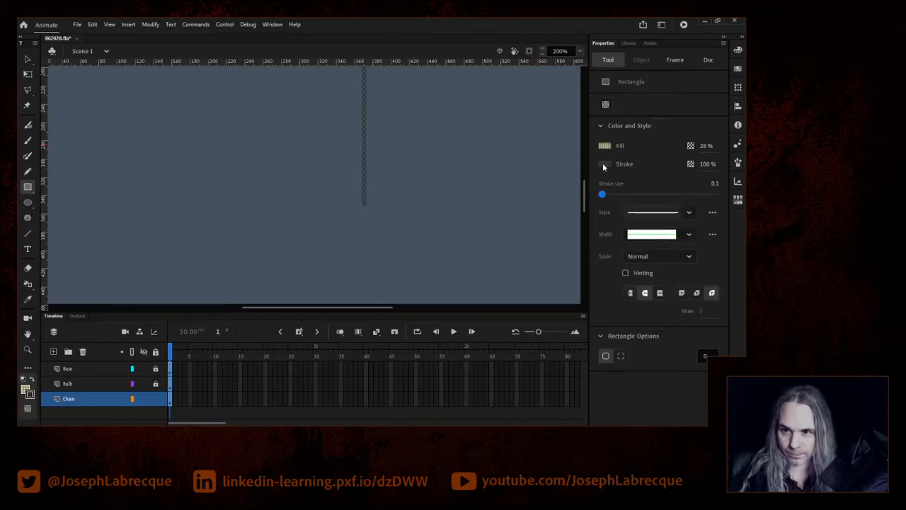
{"action": "left_click", "coordinate": [603, 164]}
{"action": "left_click", "coordinate": [583, 176]}
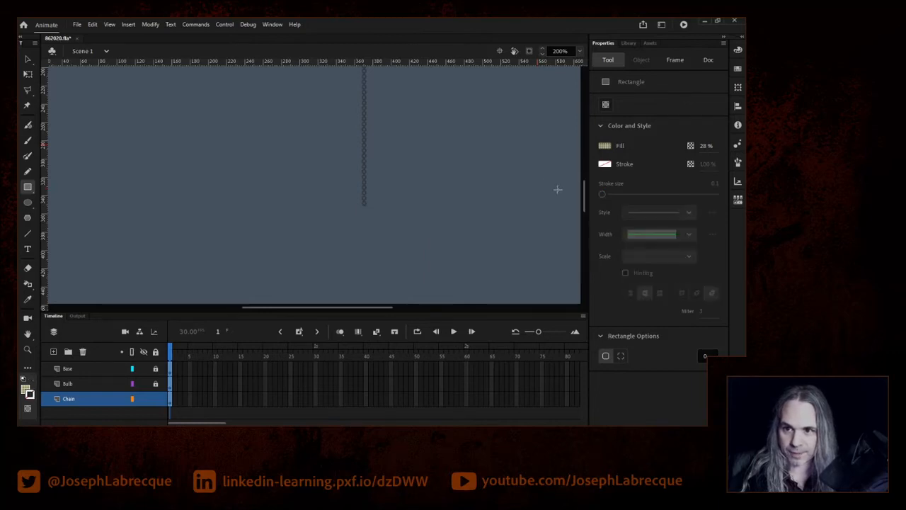
Draw a rectangle about 20 by 27 px at the chain's lower end, filled with the chain's sampled dark grey at 100% alpha.
{"action": "left_click", "coordinate": [606, 146]}
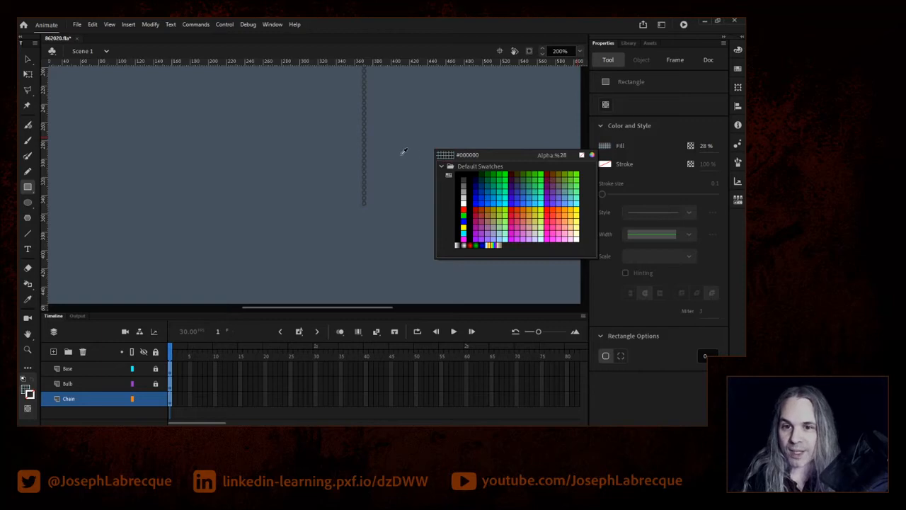
{"action": "left_click", "coordinate": [368, 119]}
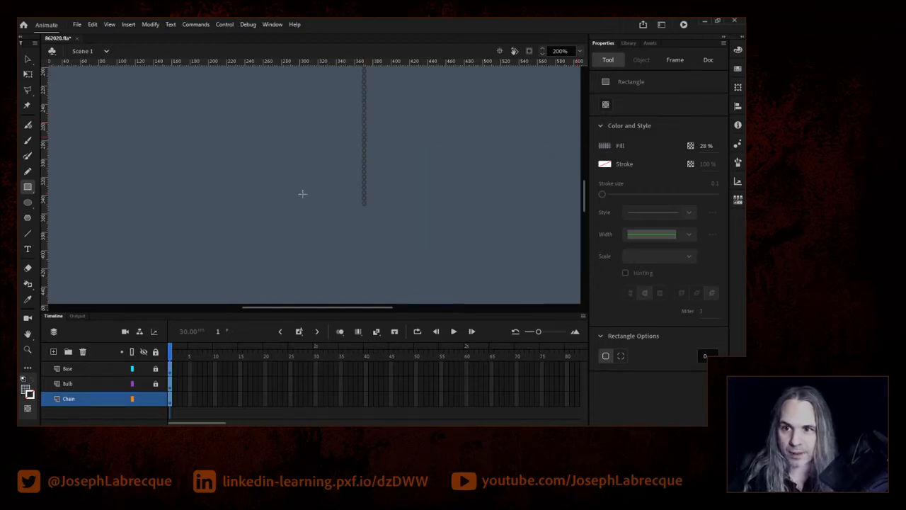
{"action": "left_click_drag", "start_coordinate": [706, 147], "coordinate": [775, 145]}
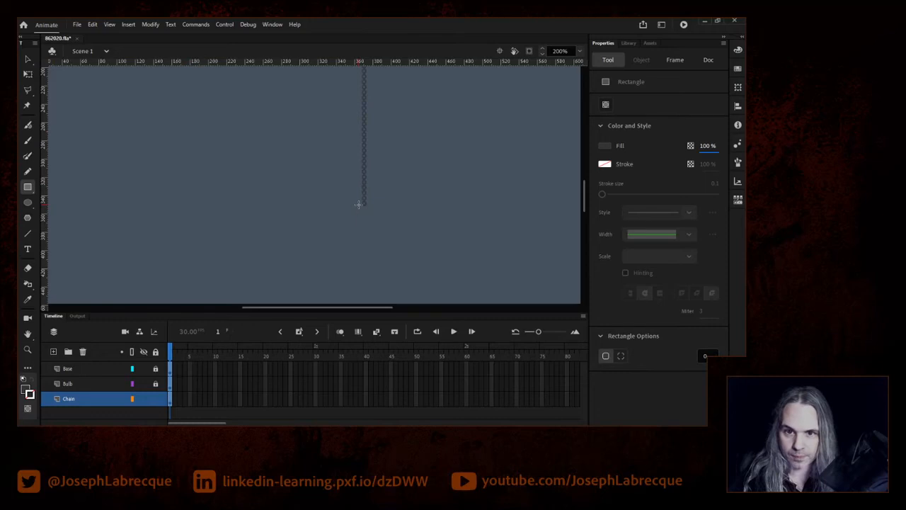
{"action": "left_click_drag", "start_coordinate": [355, 205], "coordinate": [370, 228]}
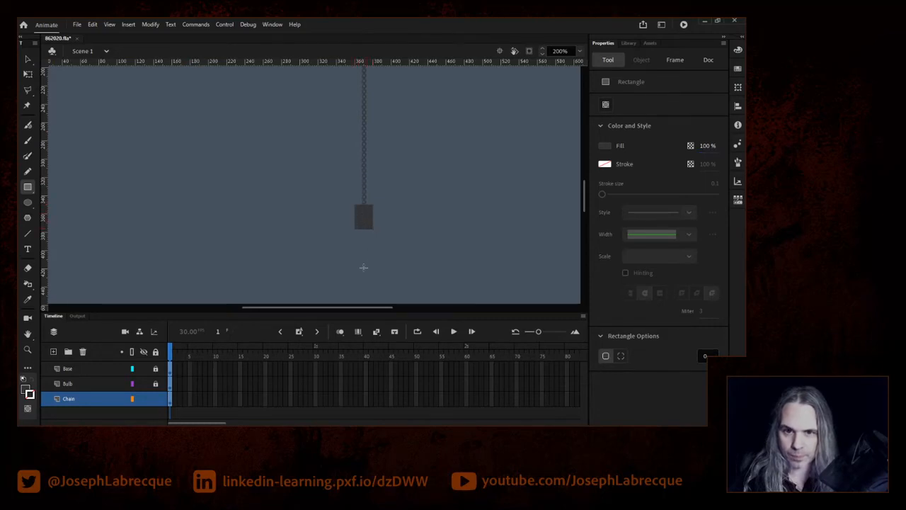
Subselect the rectangle's path, move its upper corners inward and raise the middle anchor point where it meets the chain.
{"action": "left_click", "coordinate": [27, 60]}
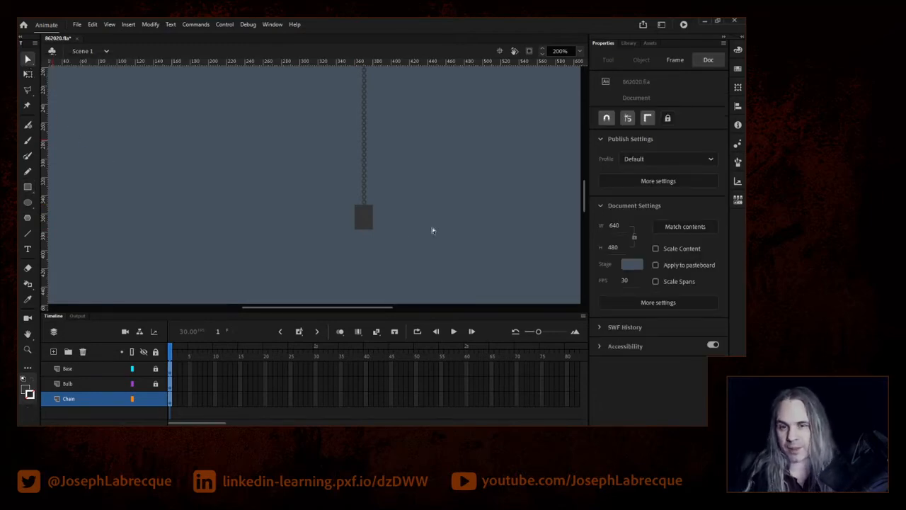
{"action": "left_click", "coordinate": [356, 210]}
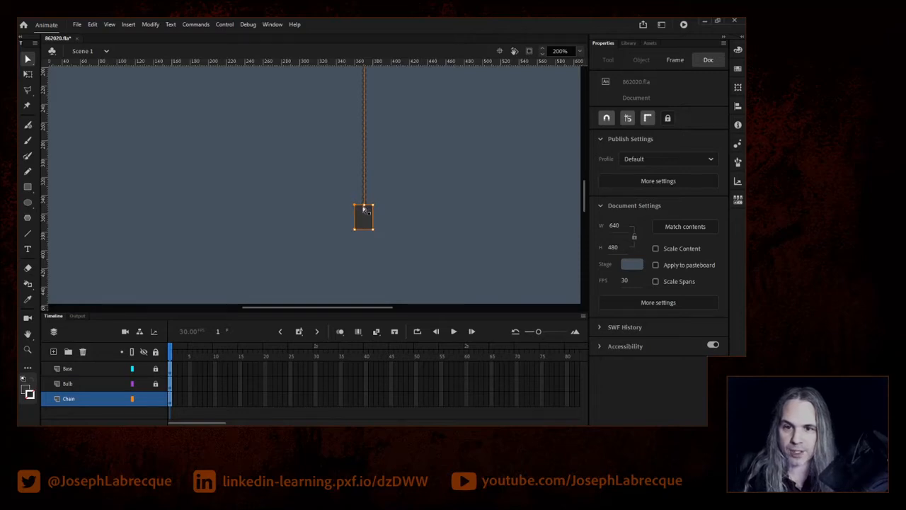
{"action": "left_click", "coordinate": [577, 52]}
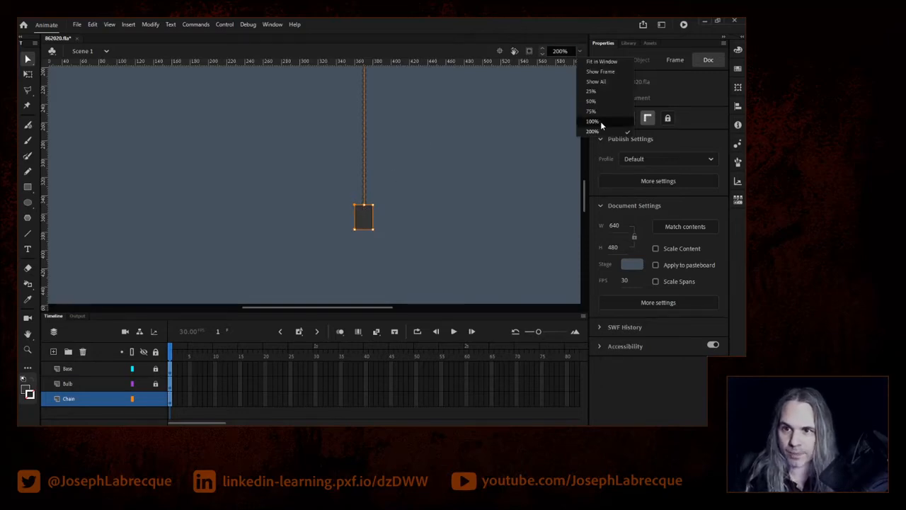
{"action": "left_click", "coordinate": [560, 53]}
{"action": "left_click_drag", "start_coordinate": [558, 52], "coordinate": [552, 52]}
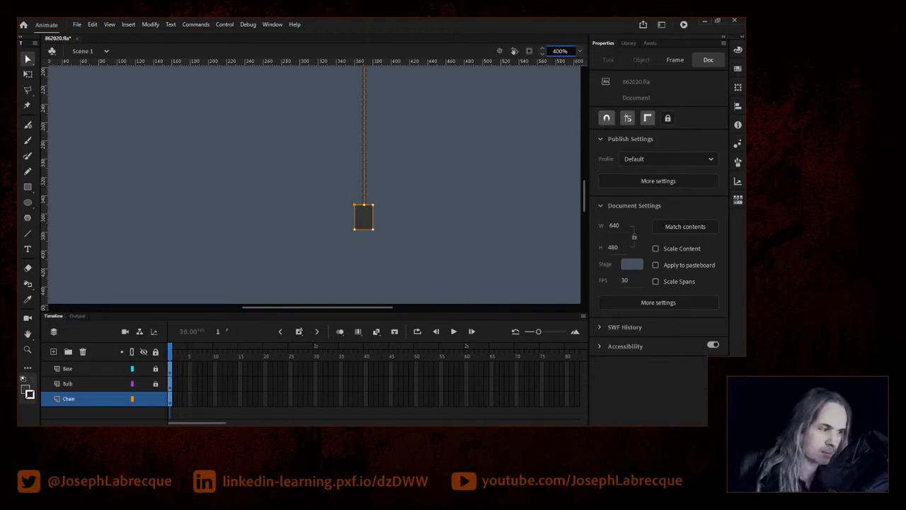
{"action": "type", "text": "4"}
{"action": "key", "text": "Return"}
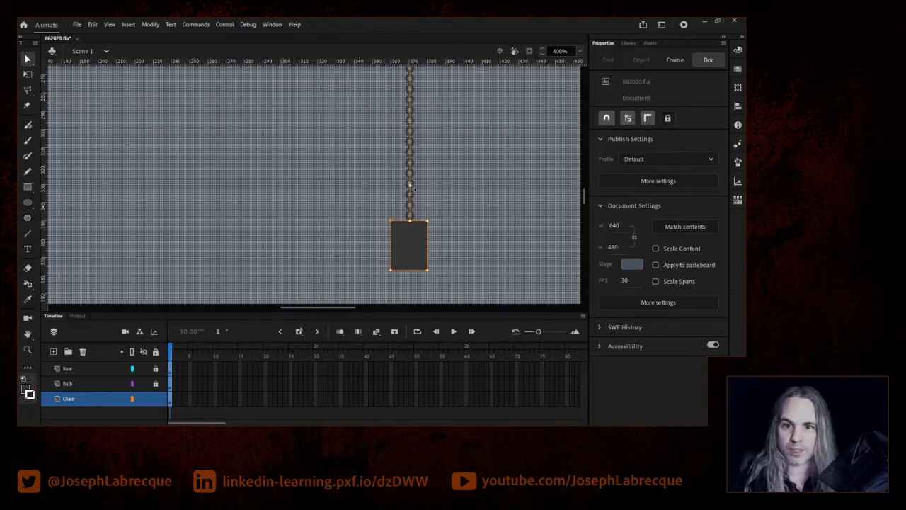
{"action": "left_click", "coordinate": [457, 251]}
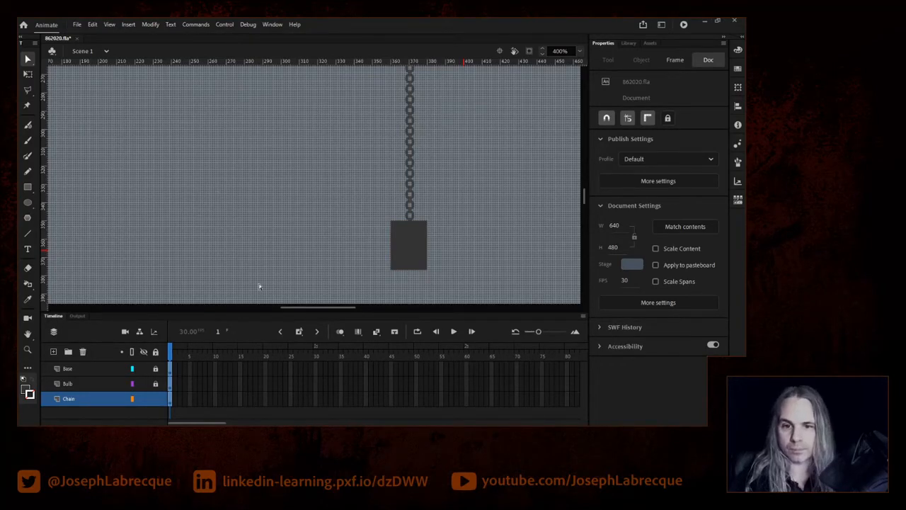
{"action": "scroll", "coordinate": [319, 308], "scroll_direction": "right", "scroll_amount": 4}
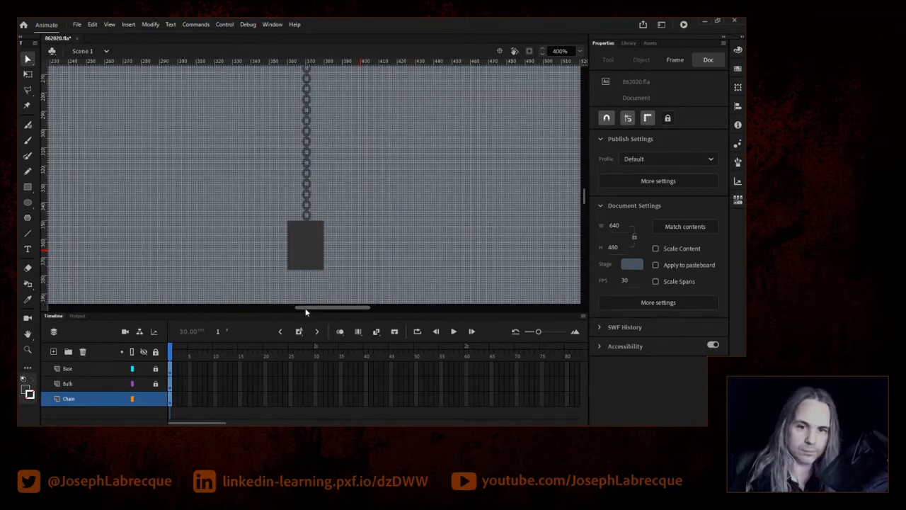
{"action": "scroll", "coordinate": [306, 308], "scroll_direction": "right", "scroll_amount": 1}
{"action": "left_click_drag", "start_coordinate": [347, 216], "coordinate": [404, 178]}
{"action": "left_click", "coordinate": [556, 51]}
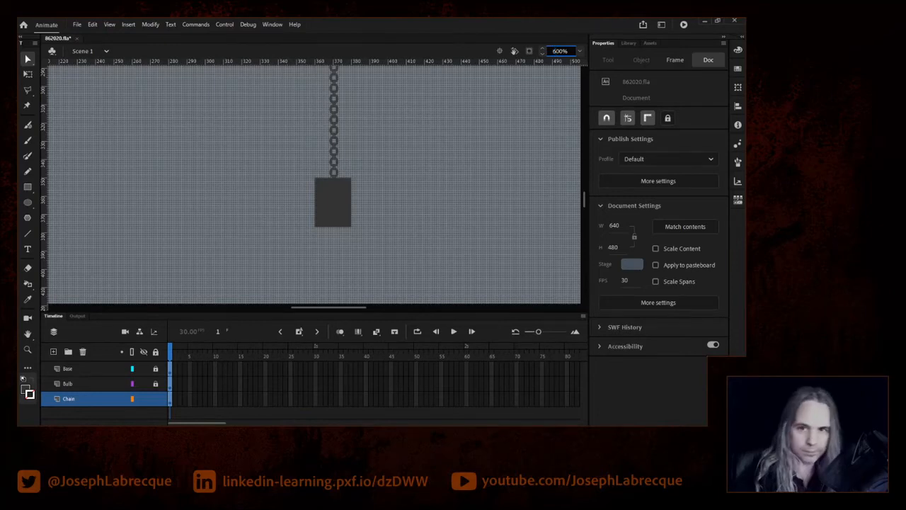
{"action": "type", "text": "600"}
{"action": "key", "text": "Return"}
{"action": "left_click", "coordinate": [314, 177]}
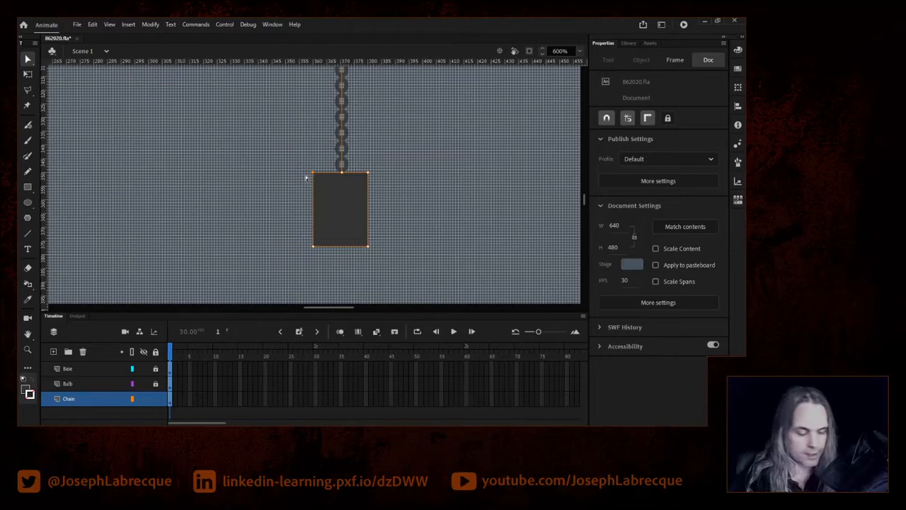
{"action": "left_click_drag", "start_coordinate": [314, 174], "coordinate": [359, 172]}
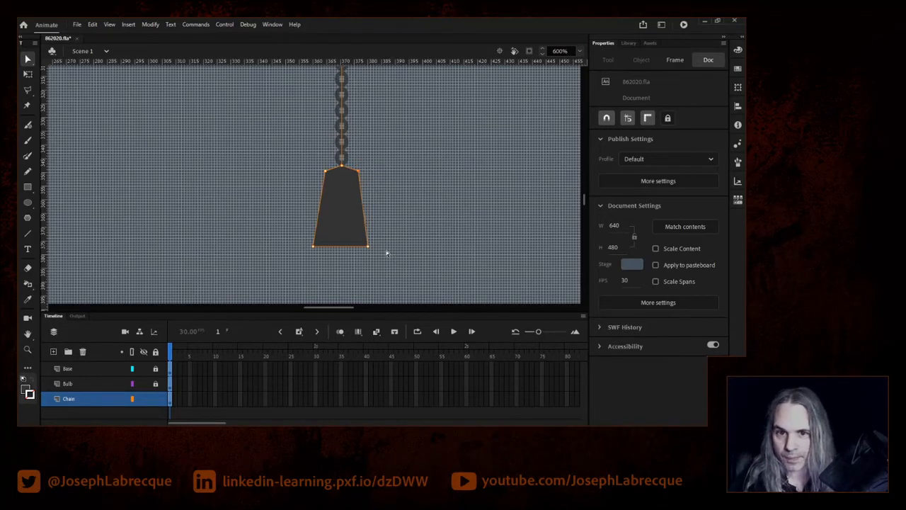
Move the handle's two lower corner points inward to narrow its base evenly.
{"action": "left_click_drag", "start_coordinate": [368, 247], "coordinate": [314, 245]}
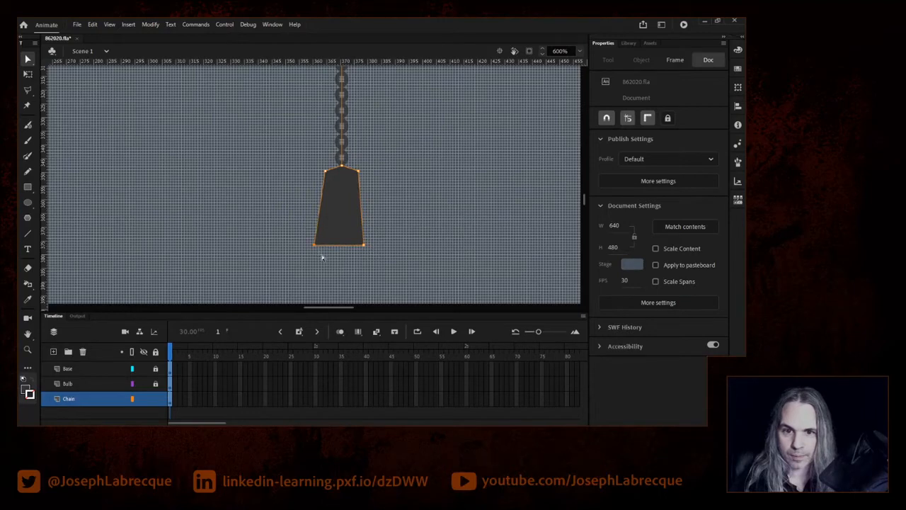
{"action": "key", "text": "Right"}
{"action": "key", "text": "Right"}
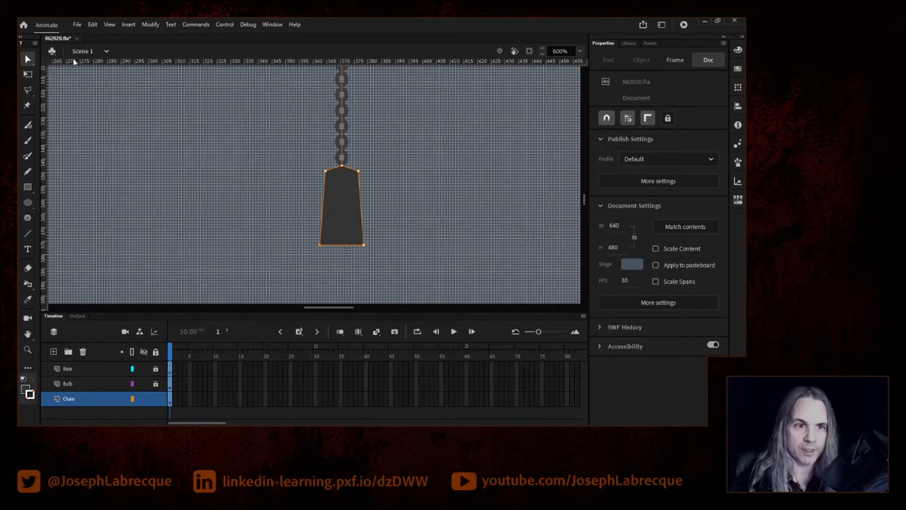
Convert the handle's corner points to curves with the Subselection tool, adjust their handles to round the shape, and deselect it.
{"action": "left_click", "coordinate": [28, 60]}
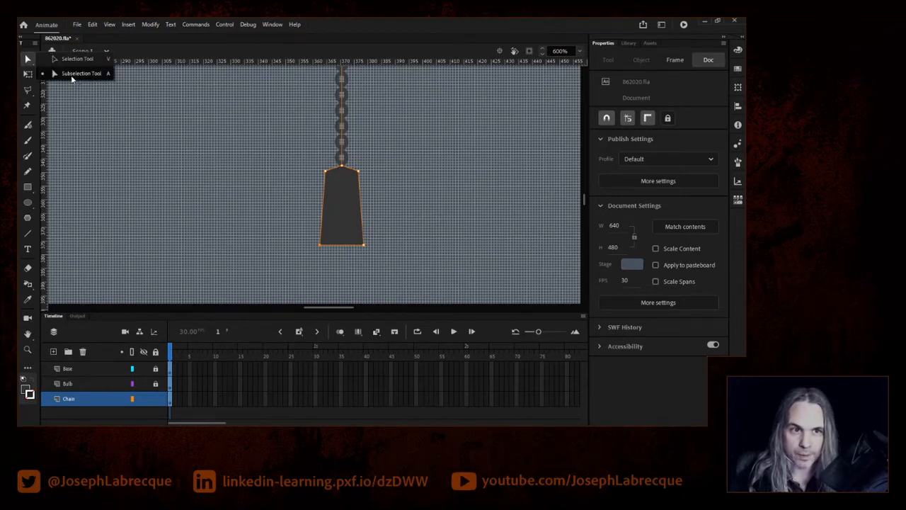
{"action": "left_click", "coordinate": [53, 73]}
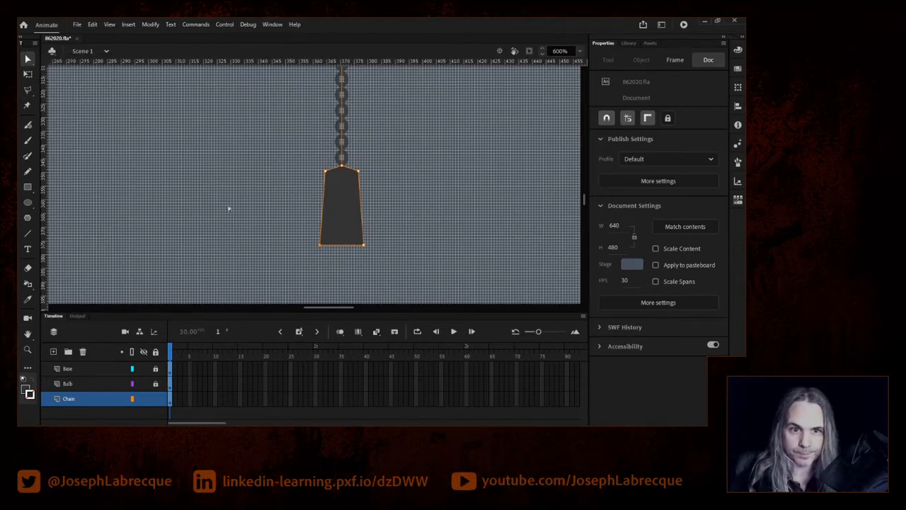
{"action": "left_click", "coordinate": [320, 251]}
{"action": "left_click", "coordinate": [320, 248]}
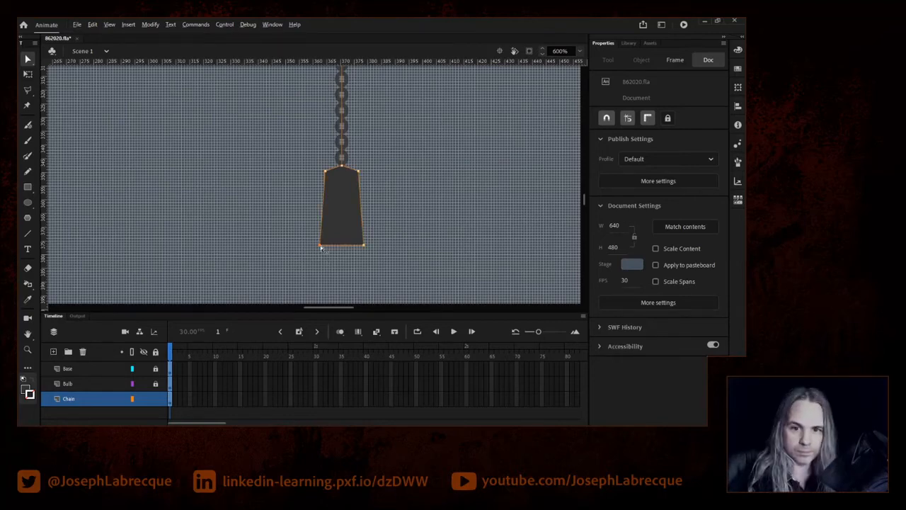
{"action": "left_click_drag", "start_coordinate": [322, 248], "coordinate": [319, 229]}
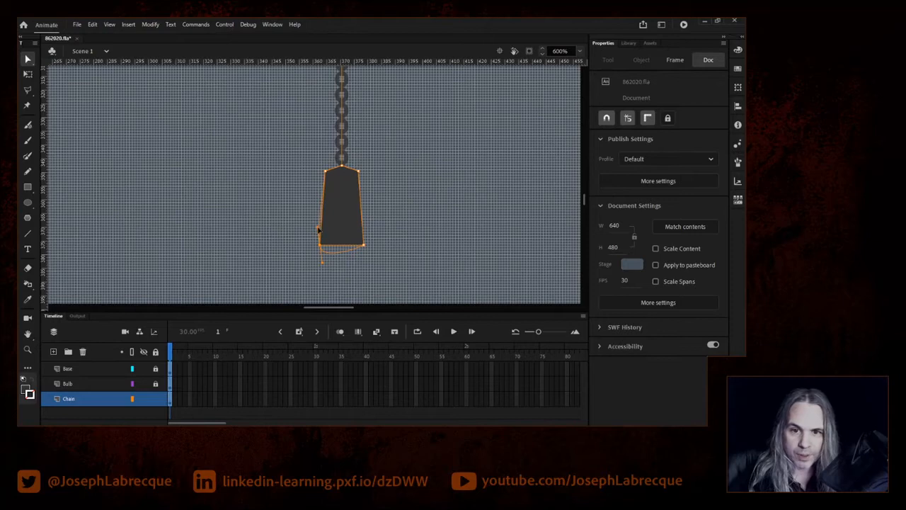
{"action": "mouse_move", "coordinate": [318, 231]}
{"action": "left_mouse_down"}
{"action": "mouse_move", "coordinate": [307, 233]}
{"action": "mouse_move", "coordinate": [314, 228]}
{"action": "left_mouse_up"}
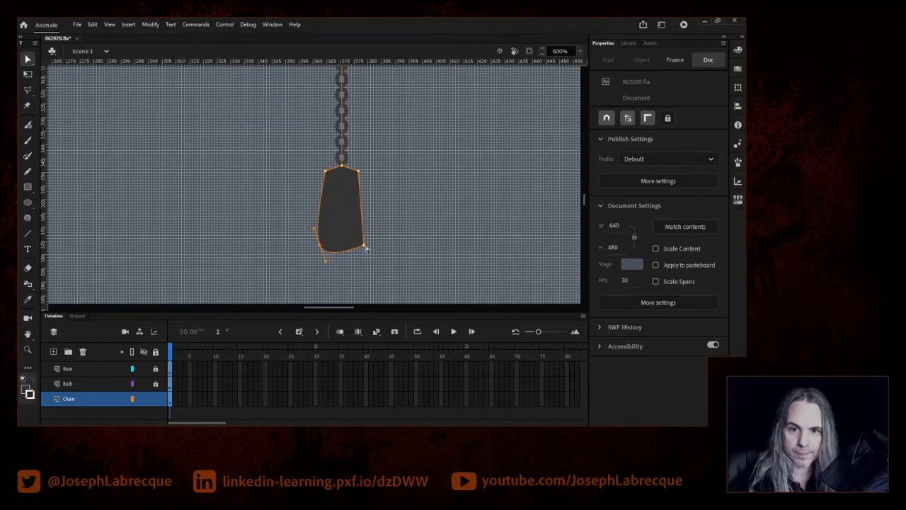
{"action": "mouse_move", "coordinate": [366, 247]}
{"action": "left_mouse_down"}
{"action": "mouse_move", "coordinate": [368, 240]}
{"action": "mouse_move", "coordinate": [363, 247]}
{"action": "left_mouse_up"}
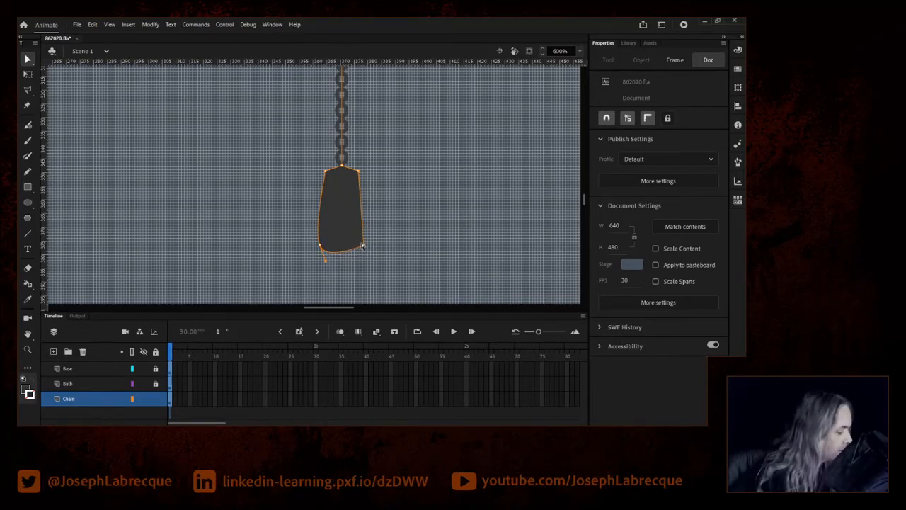
{"action": "left_click_drag", "start_coordinate": [369, 242], "coordinate": [371, 236]}
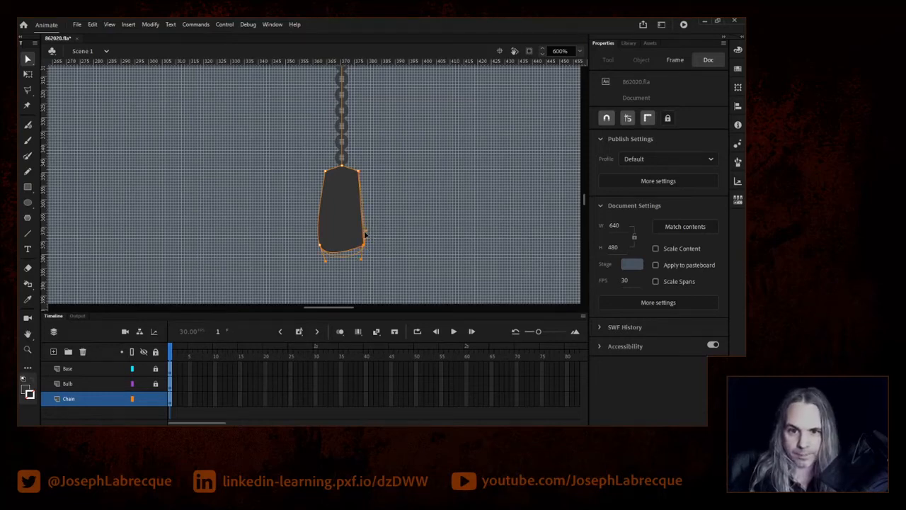
{"action": "left_click_drag", "start_coordinate": [369, 230], "coordinate": [369, 230]}
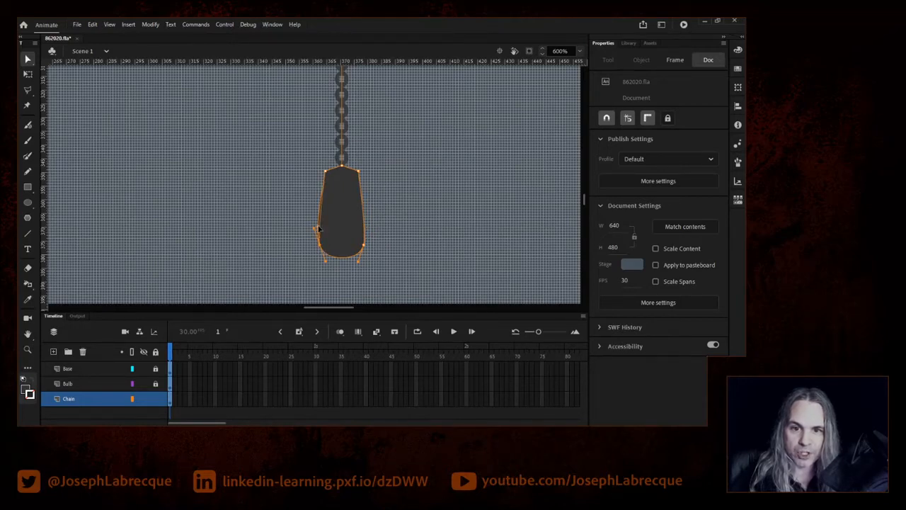
{"action": "left_click_drag", "start_coordinate": [326, 262], "coordinate": [351, 255]}
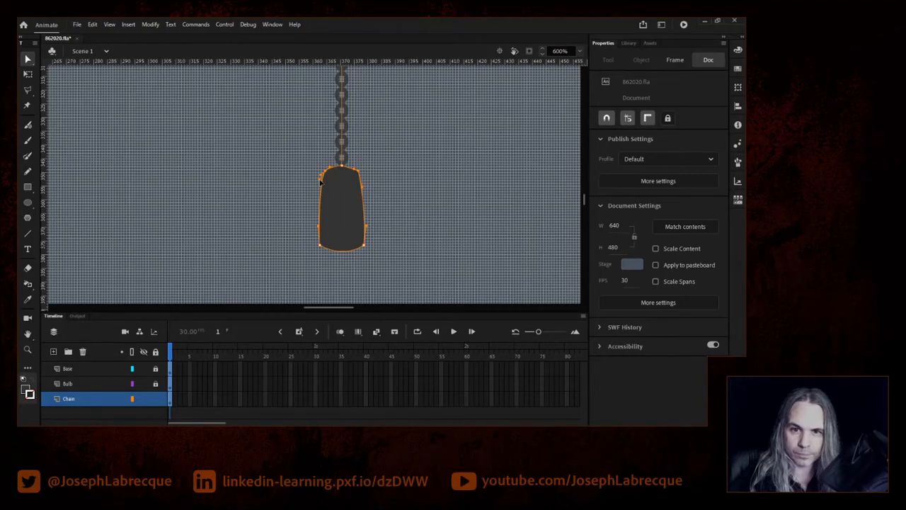
{"action": "left_click", "coordinate": [410, 199]}
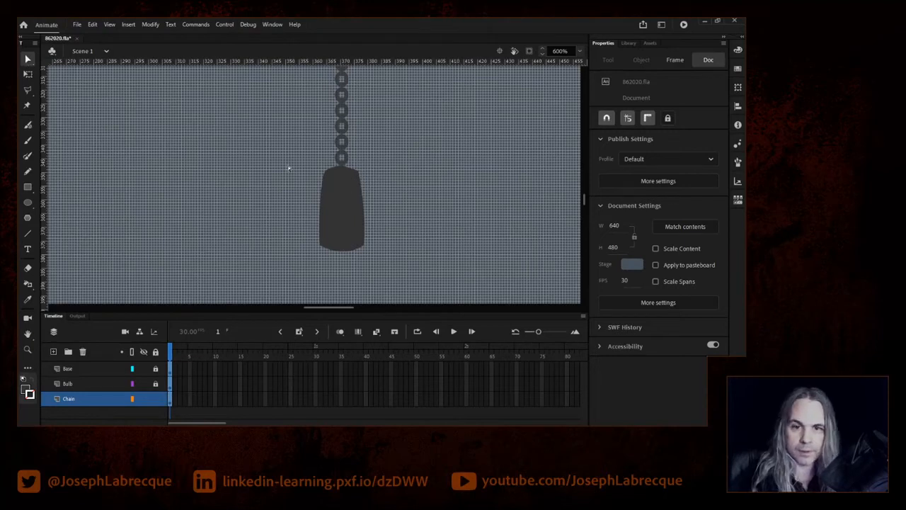
Stretch the chain upward past the stage's top edge with Free Transform, keeping its lower end anchored, to about 406 px tall, and deselect it.
{"action": "left_click", "coordinate": [578, 54]}
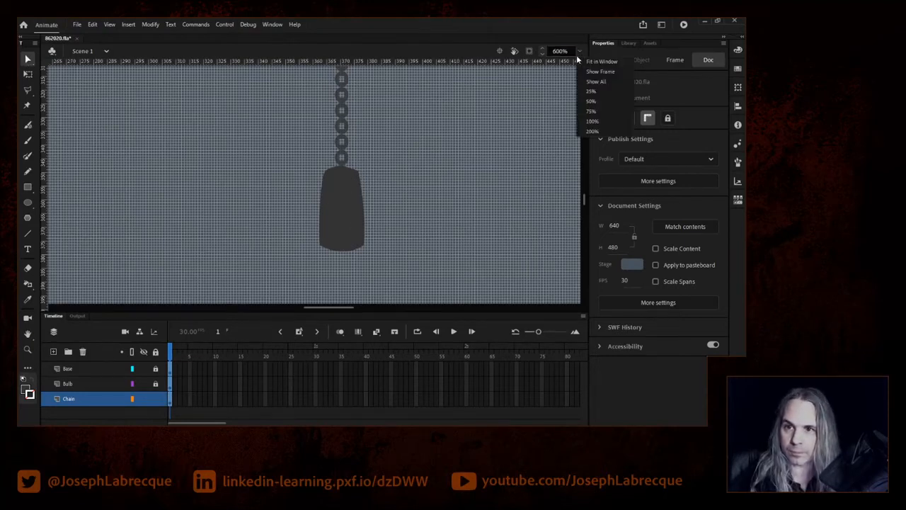
{"action": "left_click", "coordinate": [593, 131]}
{"action": "mouse_move", "coordinate": [585, 196]}
{"action": "left_mouse_down"}
{"action": "mouse_move", "coordinate": [583, 166]}
{"action": "mouse_move", "coordinate": [581, 191]}
{"action": "left_mouse_up"}
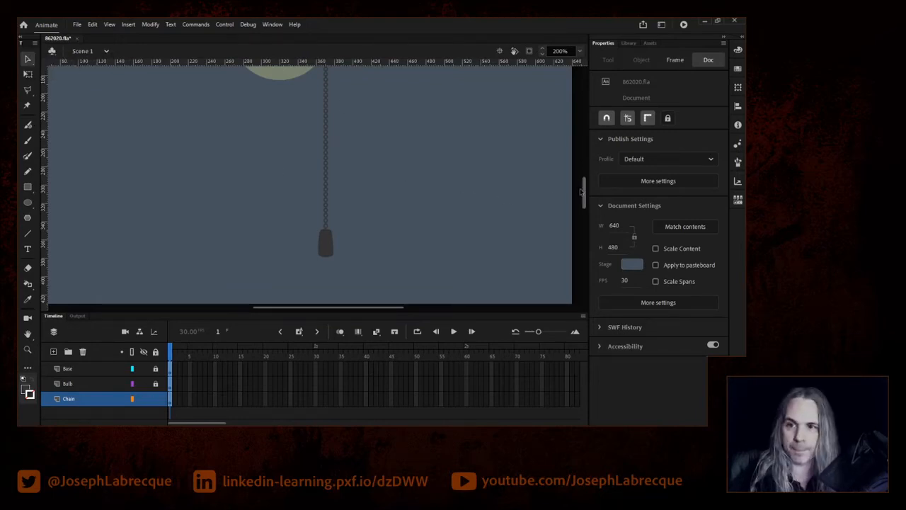
{"action": "left_click", "coordinate": [575, 51]}
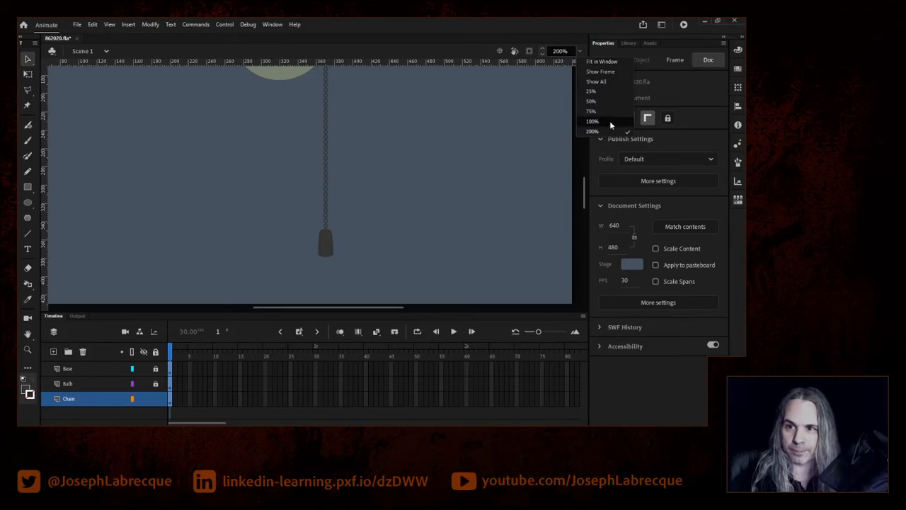
{"action": "left_click", "coordinate": [610, 123]}
{"action": "scroll", "coordinate": [565, 185], "scroll_direction": "up", "scroll_amount": 1}
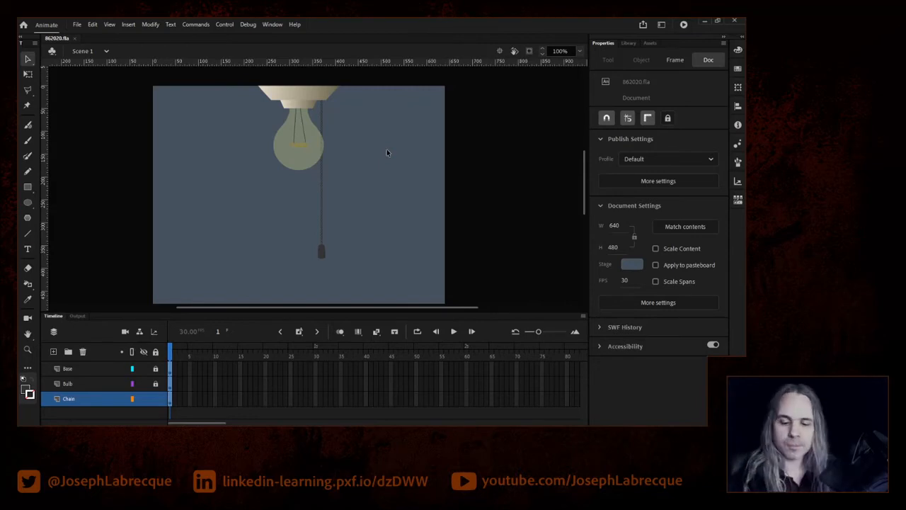
{"action": "left_click", "coordinate": [320, 186]}
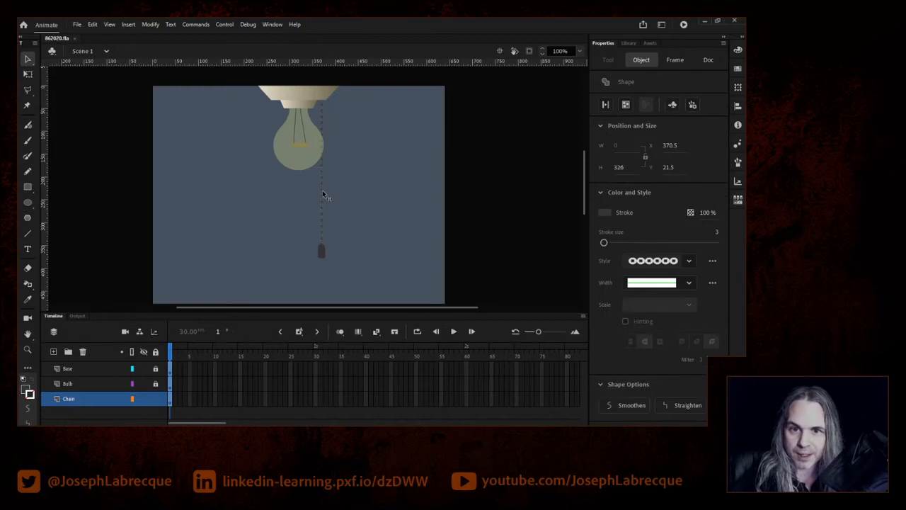
{"action": "left_click_drag", "start_coordinate": [587, 169], "coordinate": [581, 154]}
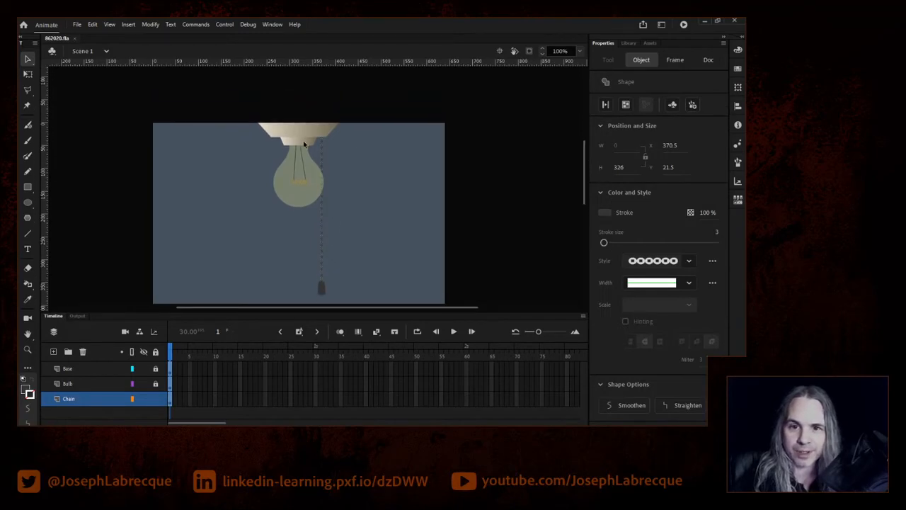
{"action": "left_click", "coordinate": [28, 75]}
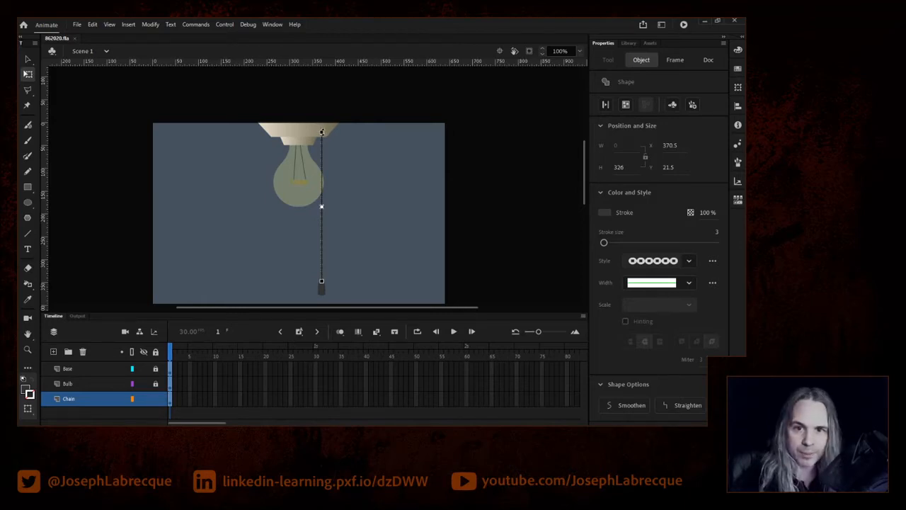
{"action": "left_click_drag", "start_coordinate": [321, 131], "coordinate": [321, 123]}
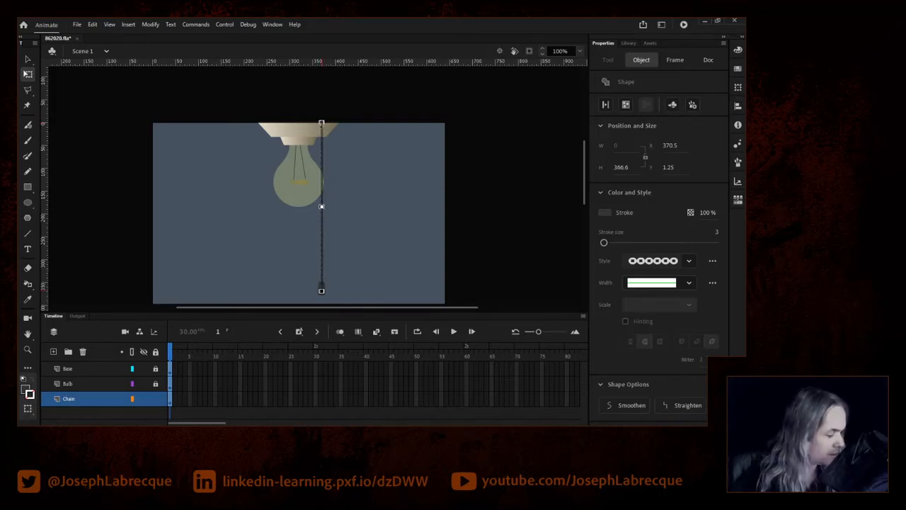
{"action": "left_click_drag", "start_coordinate": [321, 123], "coordinate": [322, 94]}
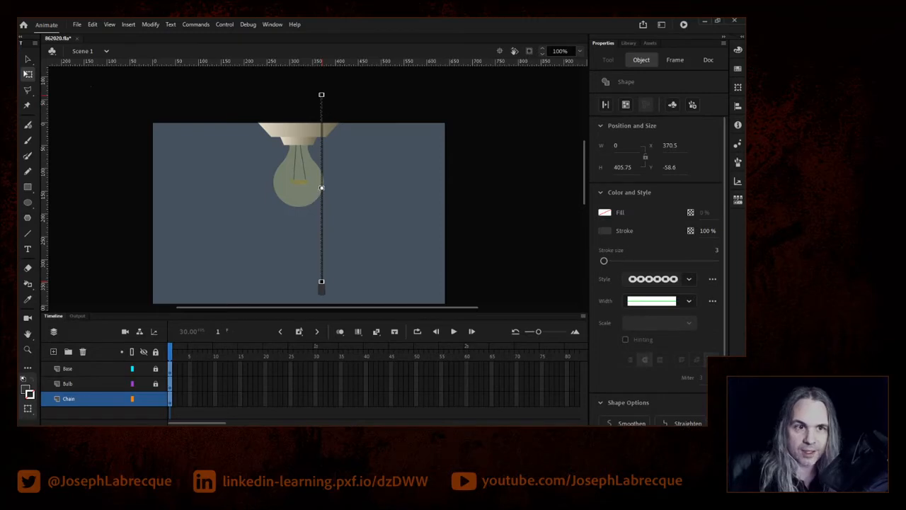
{"action": "left_click", "coordinate": [29, 60]}
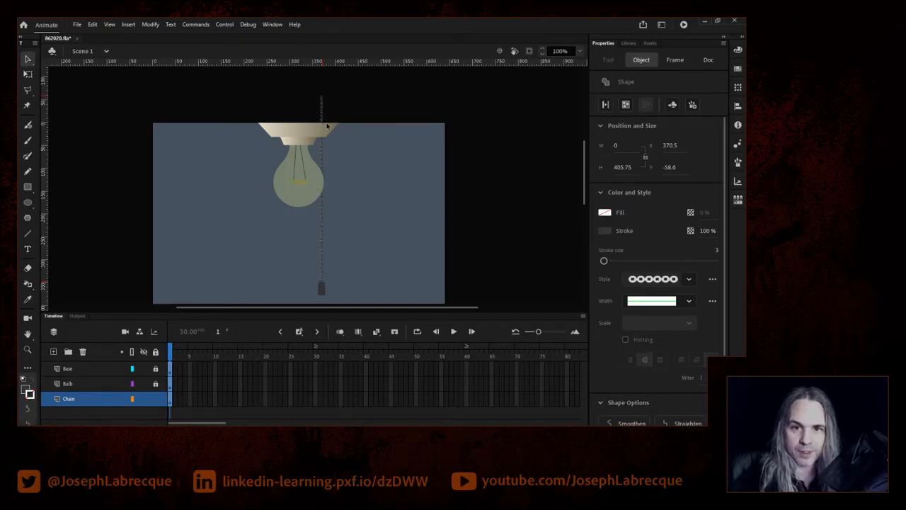
{"action": "left_click", "coordinate": [429, 230]}
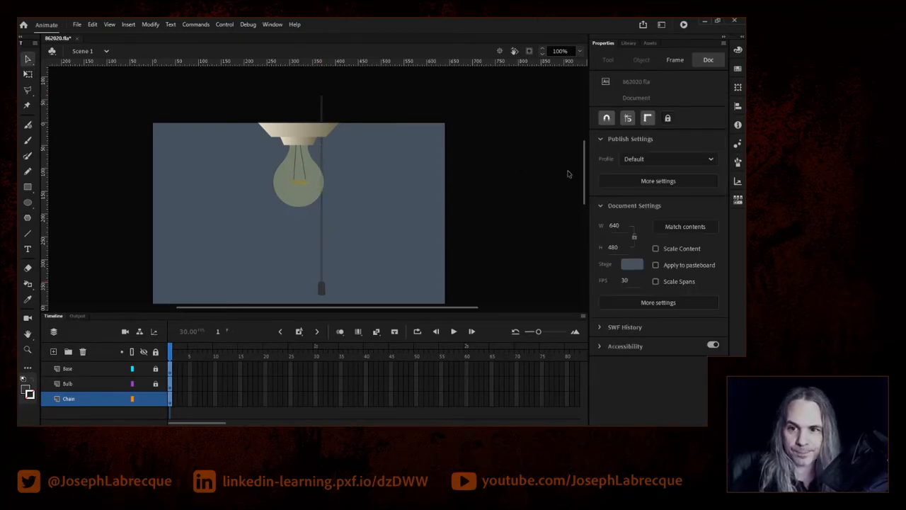
Unlock the Base and Bulb layers and save the document.
{"action": "mouse_move", "coordinate": [585, 173]}
{"action": "left_mouse_down"}
{"action": "mouse_move", "coordinate": [585, 191]}
{"action": "mouse_move", "coordinate": [581, 179]}
{"action": "left_mouse_up"}
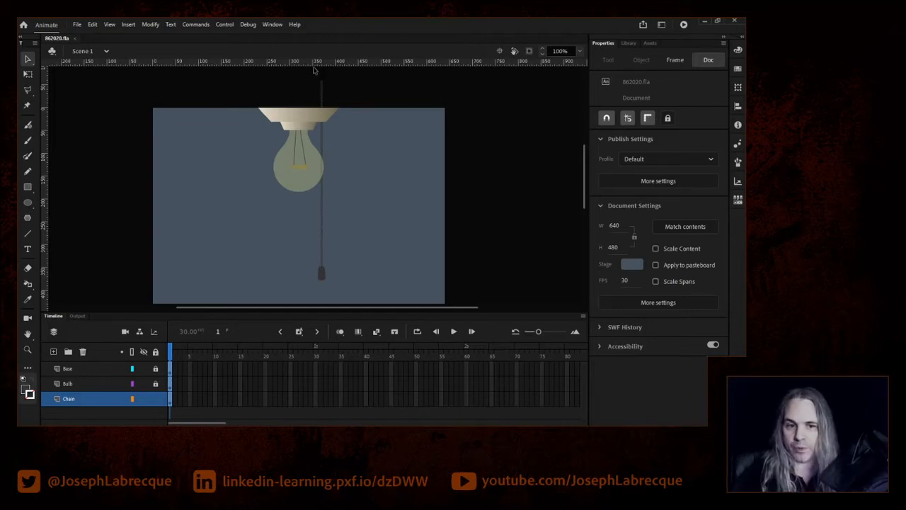
{"action": "left_click_drag", "start_coordinate": [155, 369], "coordinate": [156, 388]}
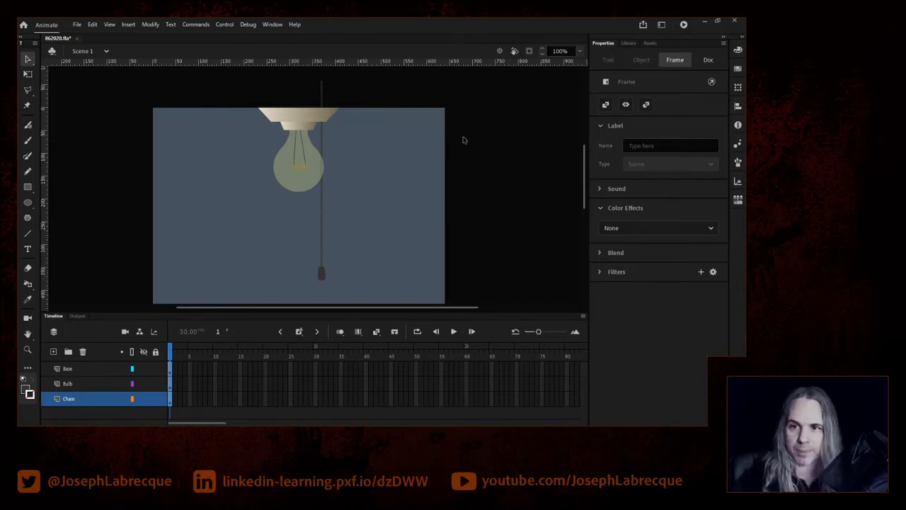
{"action": "scroll", "coordinate": [585, 182], "scroll_direction": "down", "scroll_amount": 1}
{"action": "scroll", "coordinate": [584, 182], "scroll_direction": "down", "scroll_amount": 1}
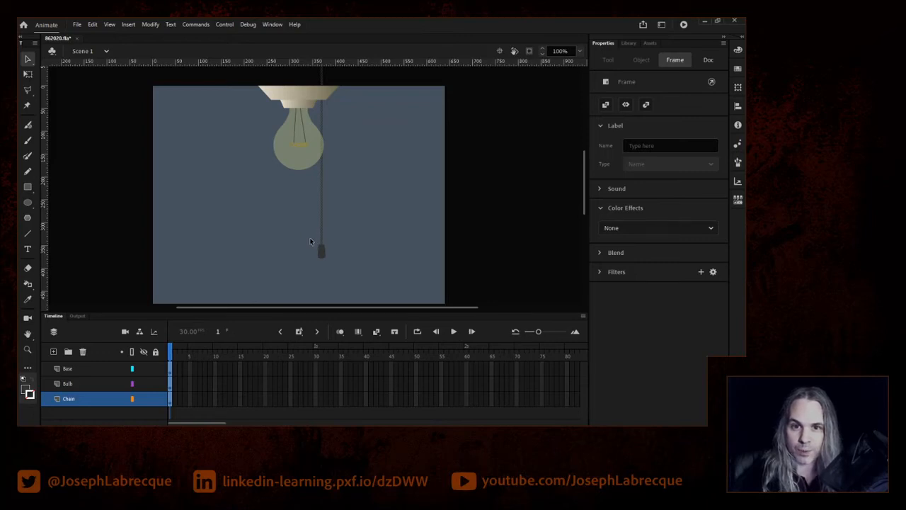
{"action": "mouse_move", "coordinate": [585, 182]}
{"action": "left_mouse_down"}
{"action": "mouse_move", "coordinate": [582, 174]}
{"action": "mouse_move", "coordinate": [582, 182]}
{"action": "left_mouse_up"}
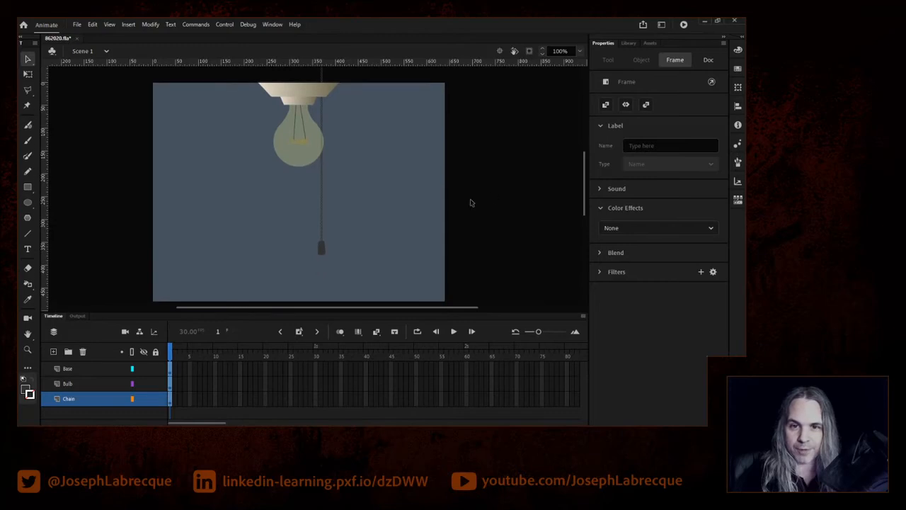
{"action": "key", "text": "ctrl+s"}
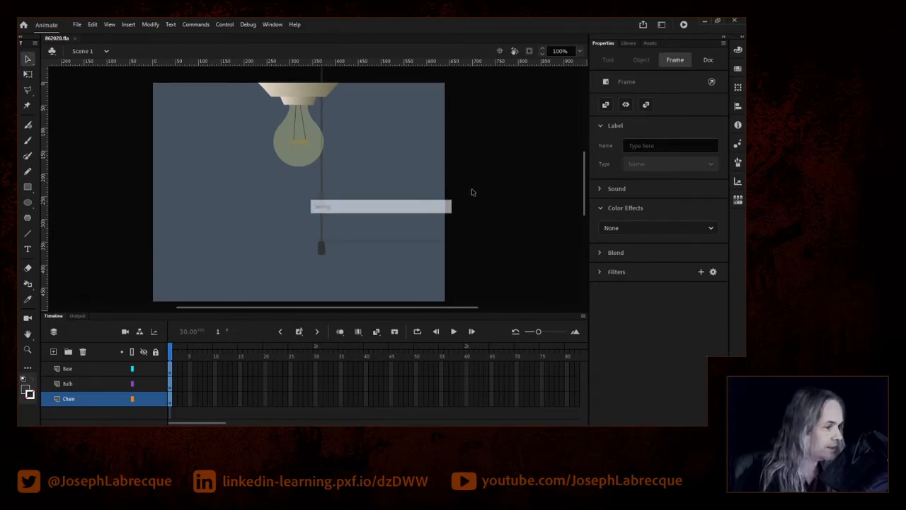
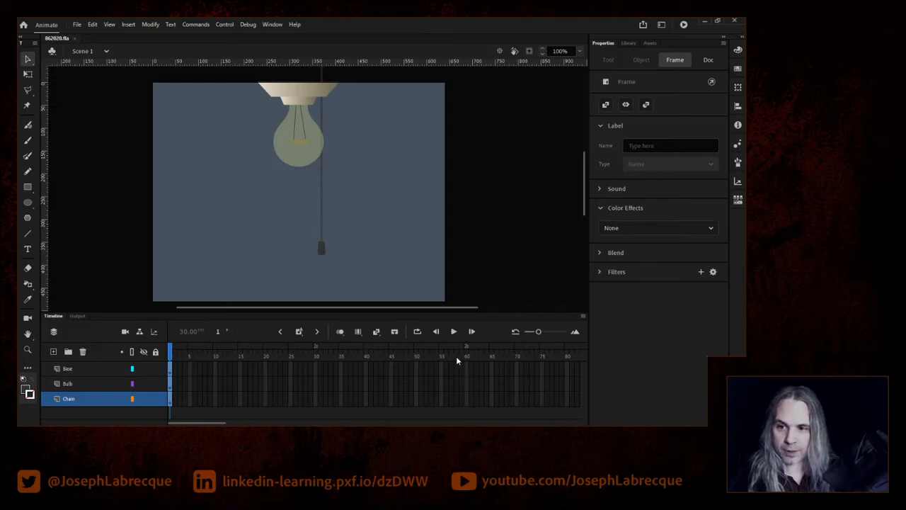
Try a stage height of 640 px and check the space below the chain.
{"action": "left_click", "coordinate": [708, 60]}
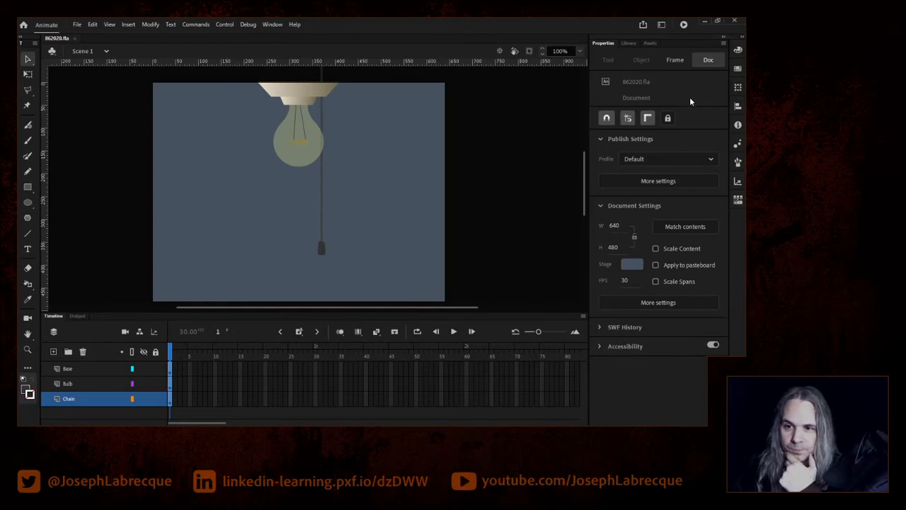
{"action": "left_click", "coordinate": [612, 247]}
{"action": "type", "text": "640"}
{"action": "key", "text": "Return"}
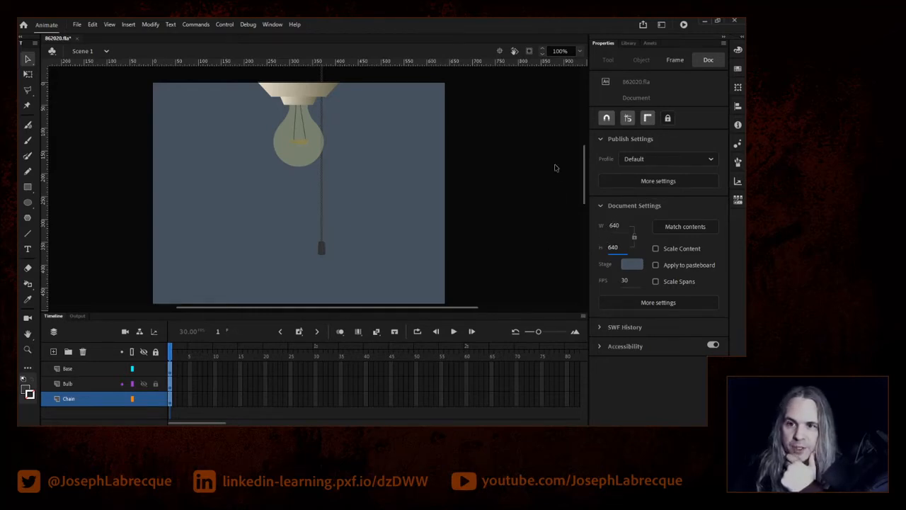
{"action": "left_click_drag", "start_coordinate": [583, 169], "coordinate": [556, 204]}
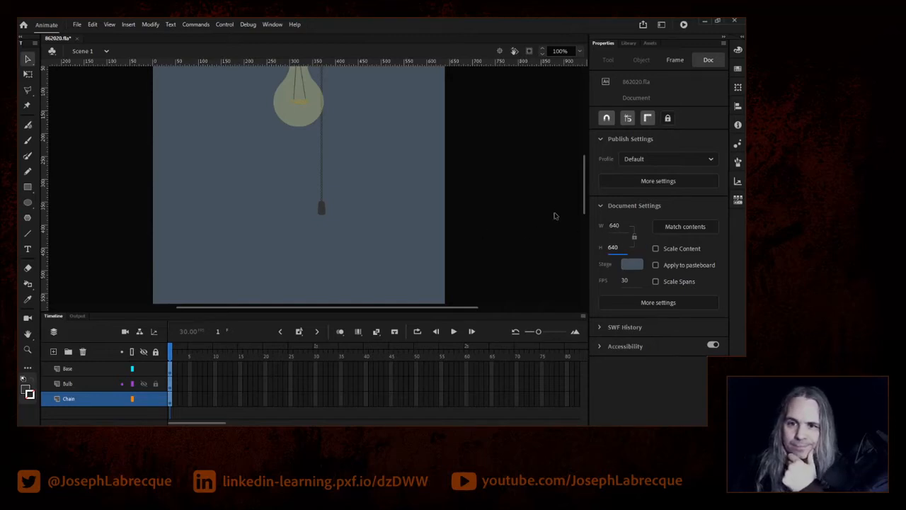
{"action": "mouse_move", "coordinate": [585, 192]}
{"action": "left_mouse_down"}
{"action": "mouse_move", "coordinate": [585, 182]}
{"action": "mouse_move", "coordinate": [577, 223]}
{"action": "mouse_move", "coordinate": [580, 188]}
{"action": "left_mouse_up"}
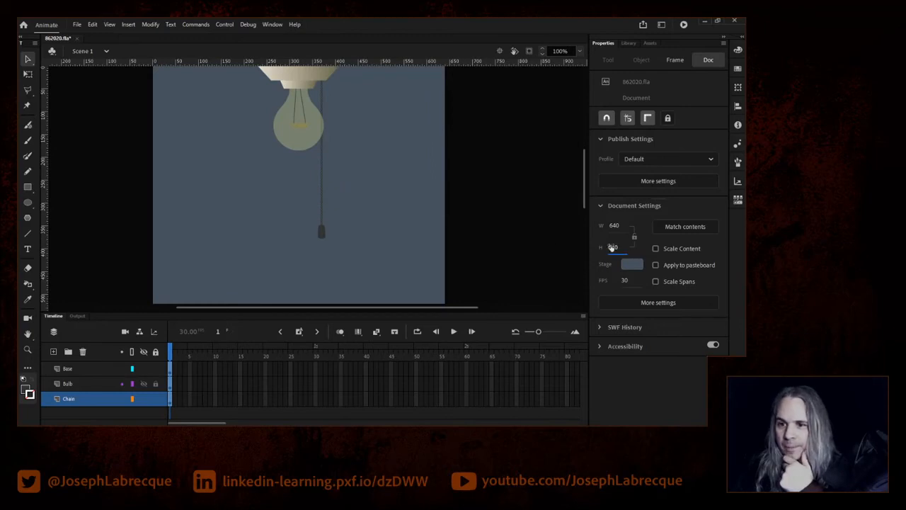
Set the stage height to 500 px.
{"action": "type", "text": "500"}
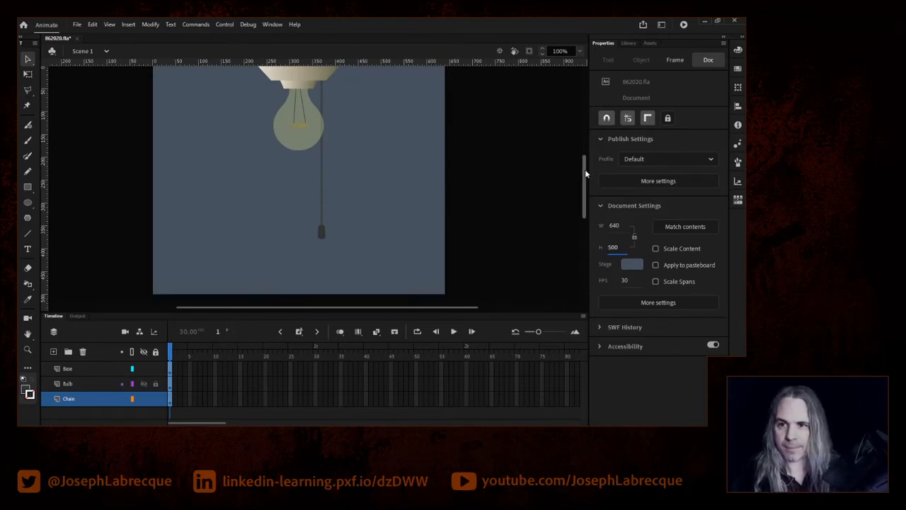
{"action": "key", "text": "Return"}
{"action": "scroll", "coordinate": [585, 156], "scroll_direction": "down", "scroll_amount": 3}
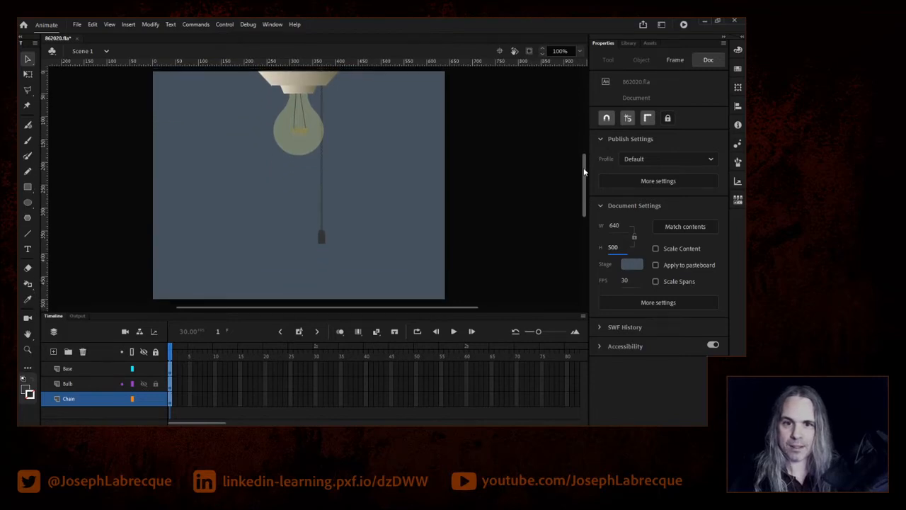
{"action": "left_click", "coordinate": [621, 226]}
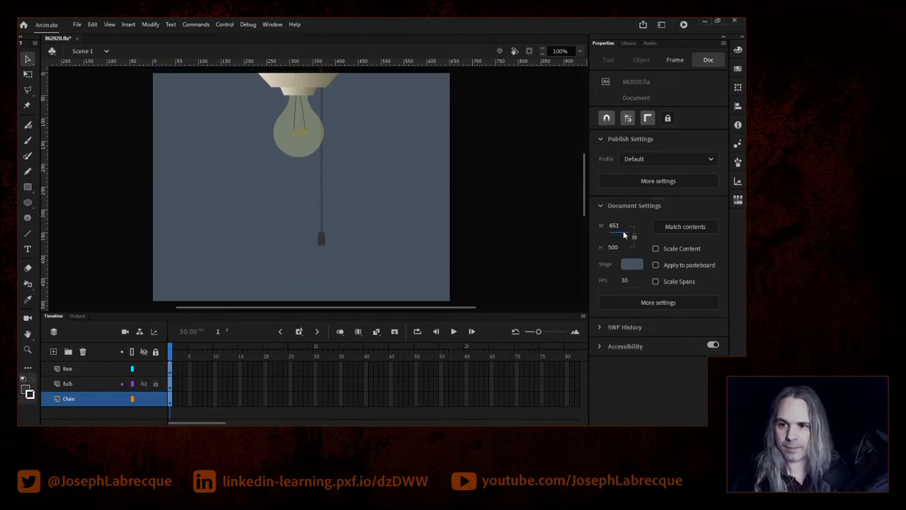
{"action": "type", "text": "651"}
{"action": "key", "text": "Return"}
{"action": "left_click_drag", "start_coordinate": [613, 229], "coordinate": [615, 230]}
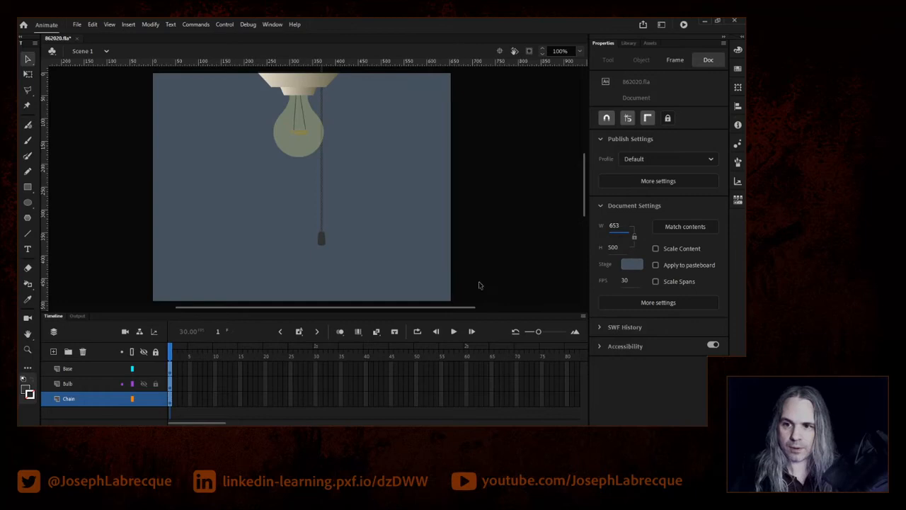
Set the stage width to 500 px.
{"action": "left_click", "coordinate": [615, 226]}
{"action": "type", "text": "500"}
{"action": "key", "text": "Return"}
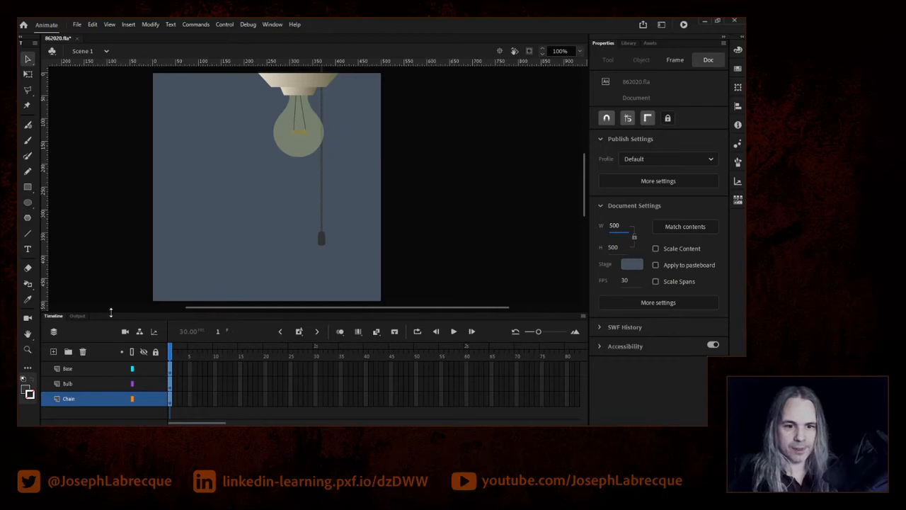
Select the base, bulb and chain together, move them left to X 160.5 to centre them on the stage, and deselect them.
{"action": "left_click_drag", "start_coordinate": [407, 279], "coordinate": [216, 48]}
{"action": "key", "text": "shift+Left"}
{"action": "key", "text": "shift+Left"}
{"action": "key", "text": "shift+Left"}
{"action": "key", "text": "shift+Left"}
{"action": "key", "text": "shift+Left"}
{"action": "key", "text": "shift+Left"}
{"action": "key", "text": "shift+Left"}
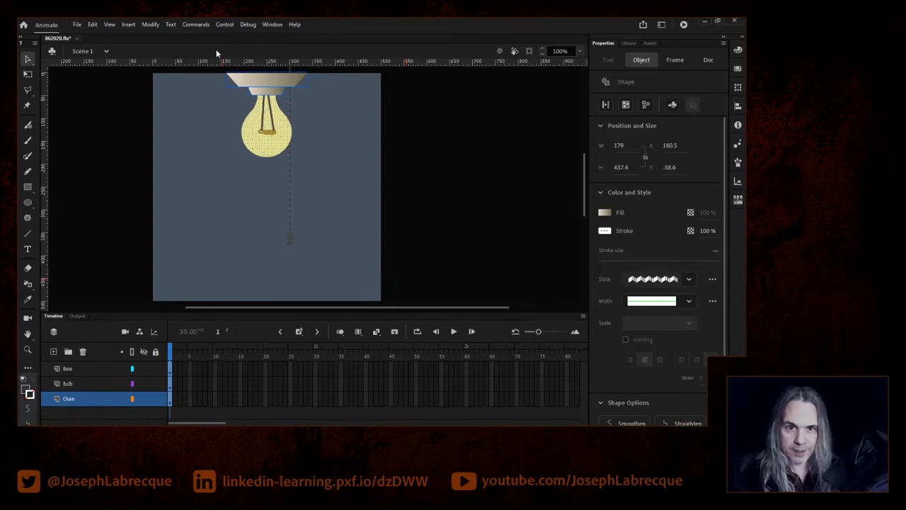
{"action": "left_click", "coordinate": [432, 274]}
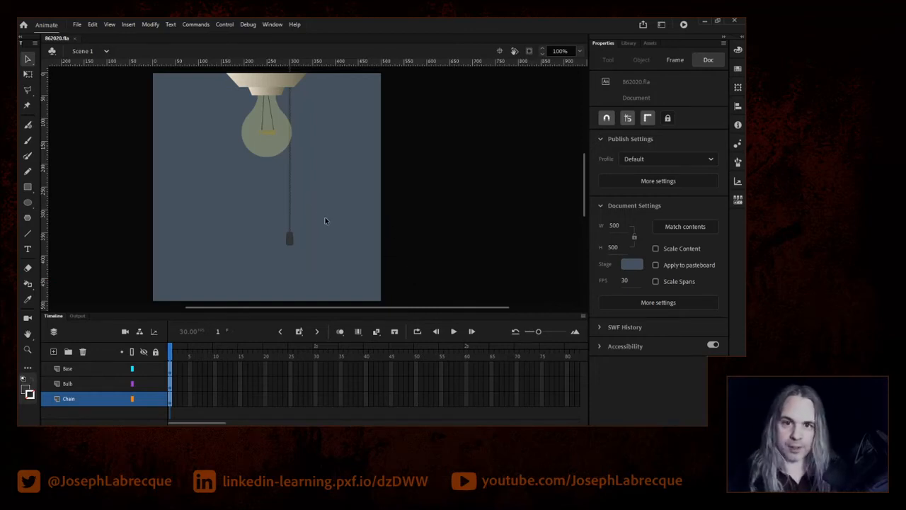
Lock the Base and Chain layers and select the bulb's semi-transparent fill.
{"action": "left_click_drag", "start_coordinate": [339, 275], "coordinate": [208, 60]}
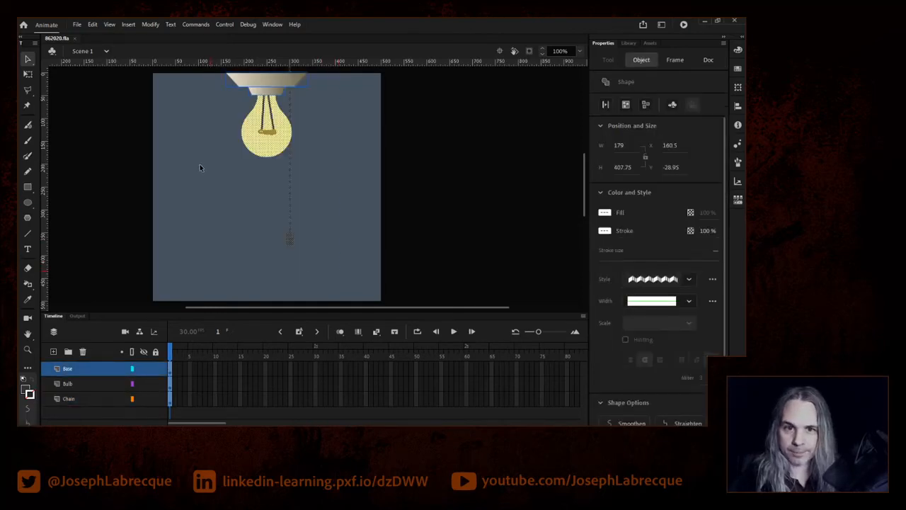
{"action": "left_click", "coordinate": [457, 182]}
{"action": "left_click", "coordinate": [270, 136]}
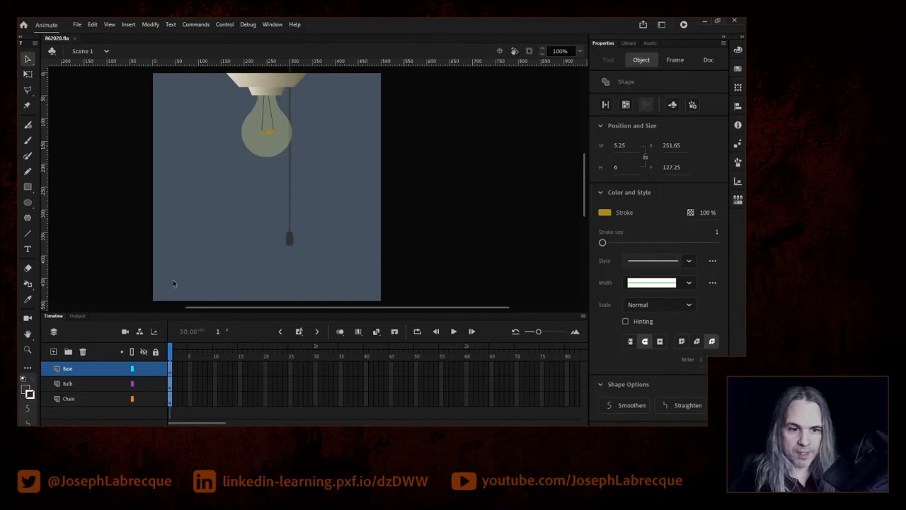
{"action": "left_click", "coordinate": [156, 369]}
{"action": "left_click", "coordinate": [156, 400]}
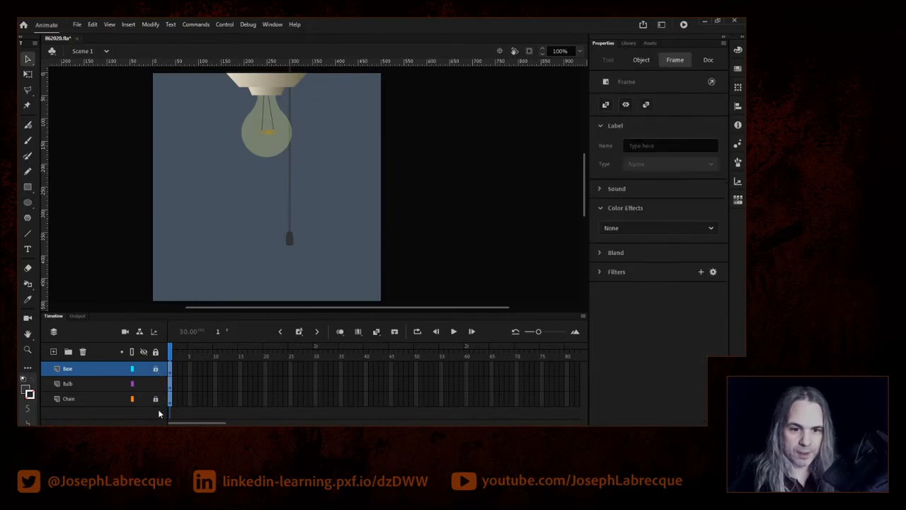
{"action": "left_click", "coordinate": [271, 157]}
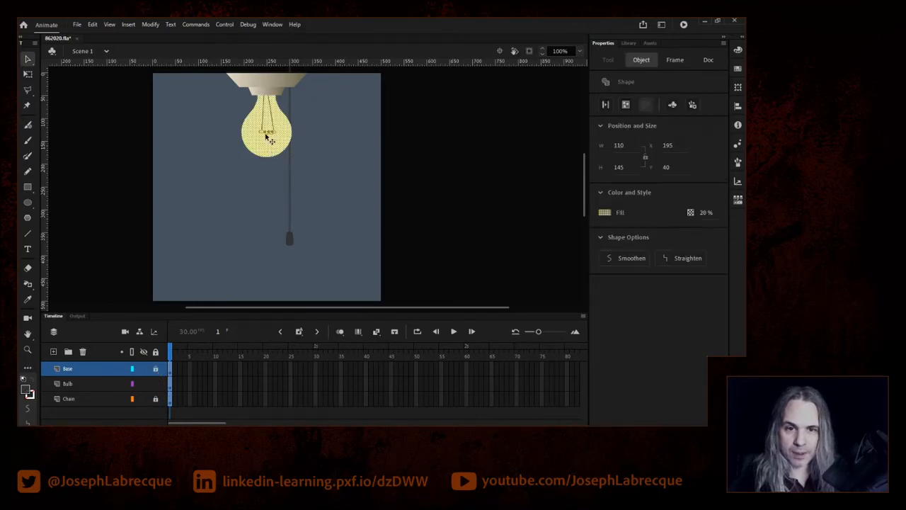
Unlock the Base layer, lock the Bulb layer, select all the base artwork and show the document's library.
{"action": "left_click", "coordinate": [156, 368]}
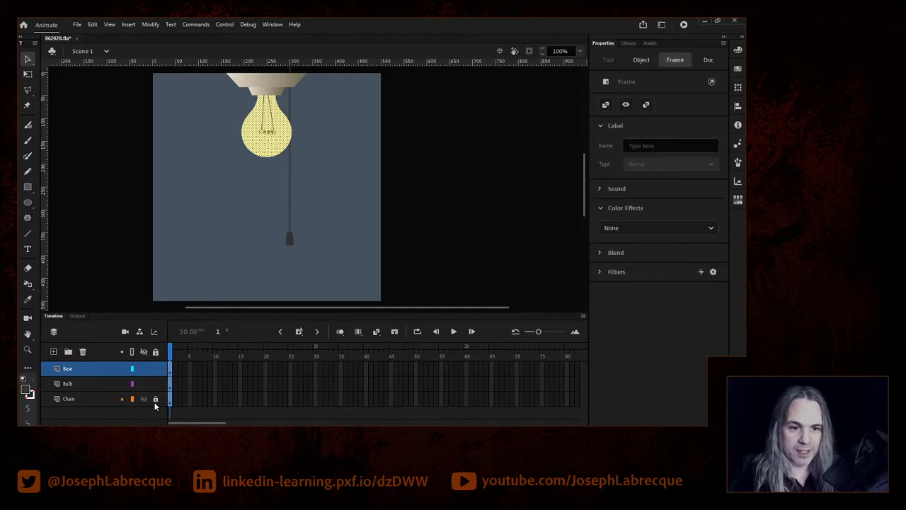
{"action": "left_click", "coordinate": [155, 383]}
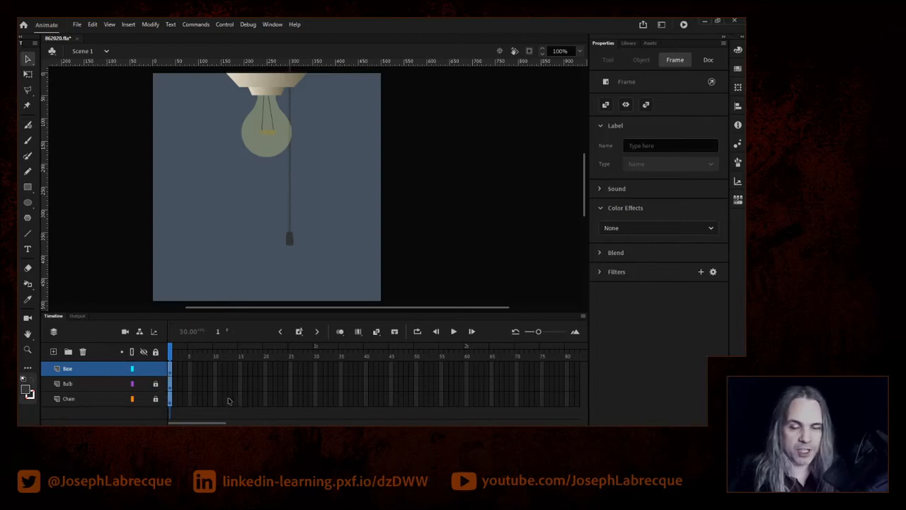
{"action": "mouse_move", "coordinate": [168, 112]}
{"action": "left_mouse_down"}
{"action": "mouse_move", "coordinate": [330, 113]}
{"action": "mouse_move", "coordinate": [394, 74]}
{"action": "mouse_move", "coordinate": [391, 63]}
{"action": "left_mouse_up"}
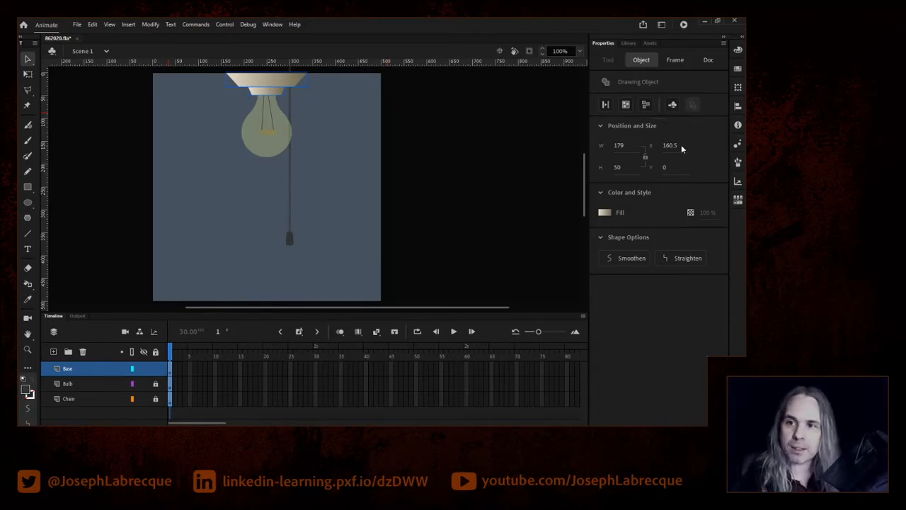
{"action": "left_click", "coordinate": [627, 44]}
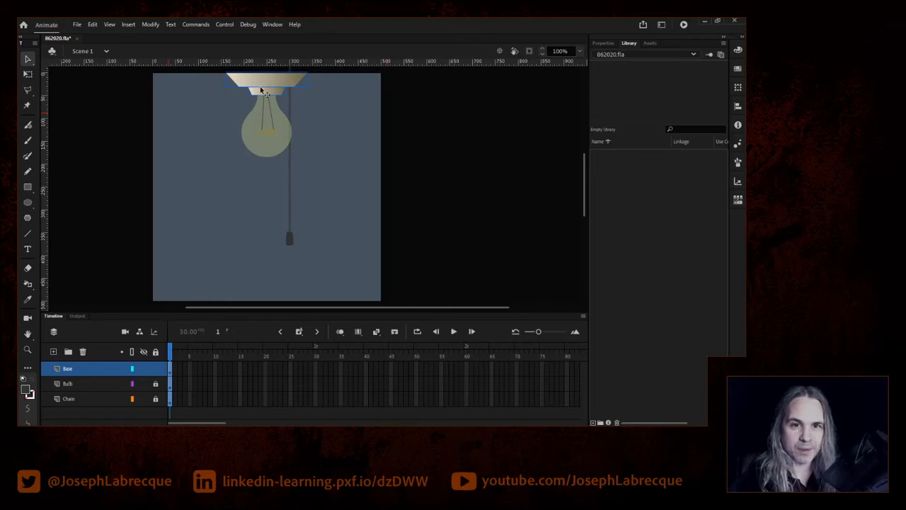
Convert the selected base artwork to a Graphic symbol named Base with its registration point at top centre.
{"action": "left_click", "coordinate": [151, 25]}
{"action": "left_click", "coordinate": [173, 47]}
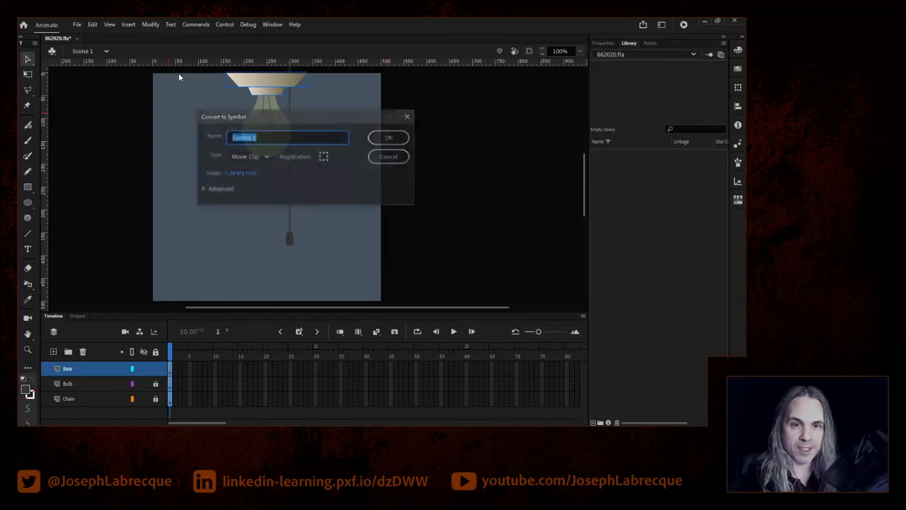
{"action": "left_click", "coordinate": [266, 157]}
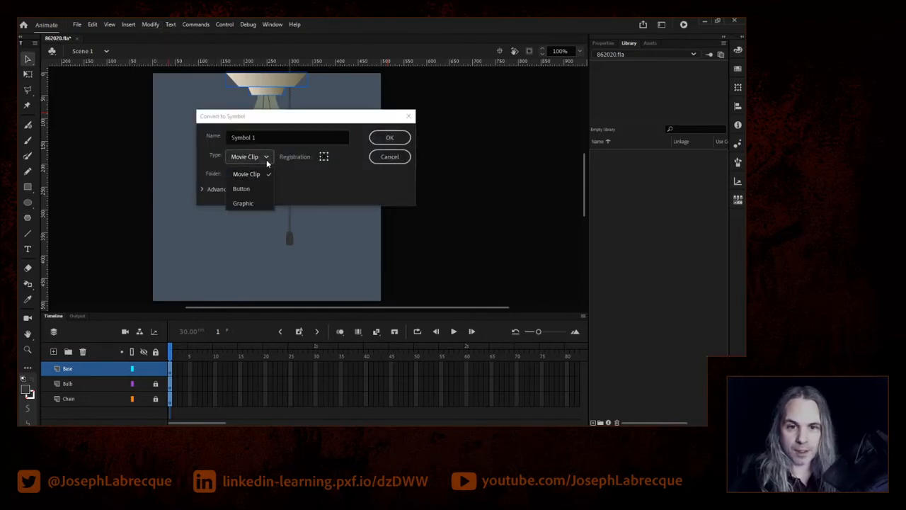
{"action": "left_click", "coordinate": [253, 204]}
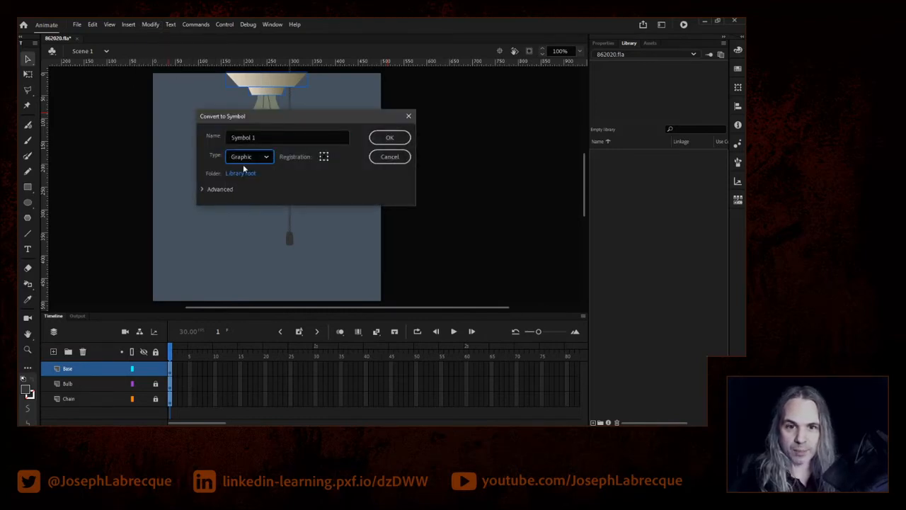
{"action": "left_click", "coordinate": [265, 137]}
{"action": "type", "text": "Base"}
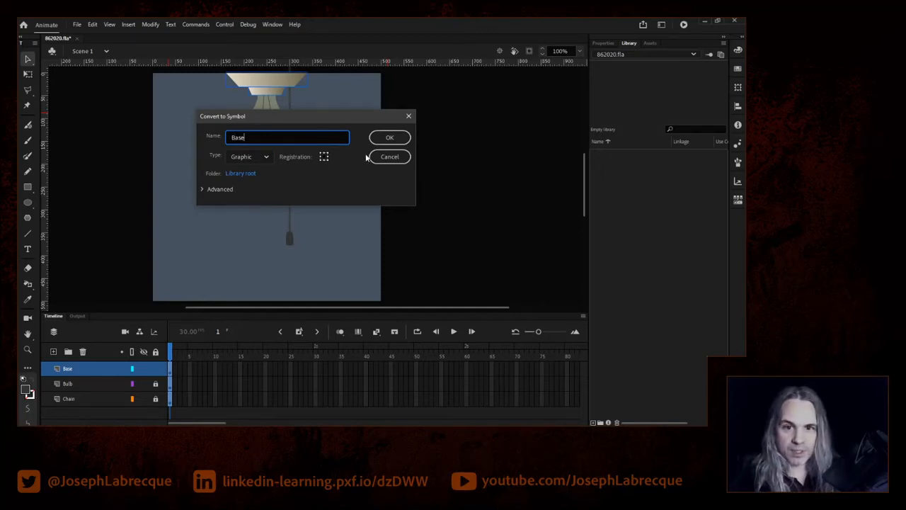
{"action": "left_click", "coordinate": [326, 158]}
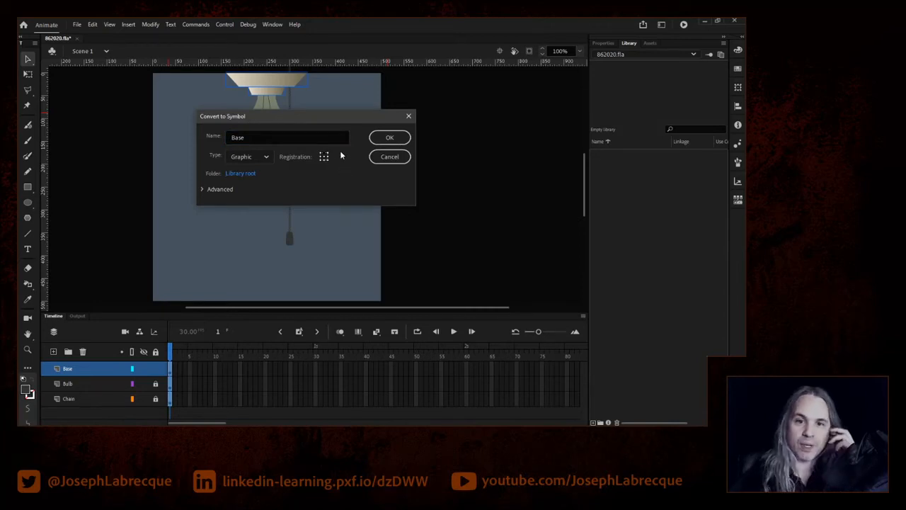
{"action": "left_click", "coordinate": [392, 137]}
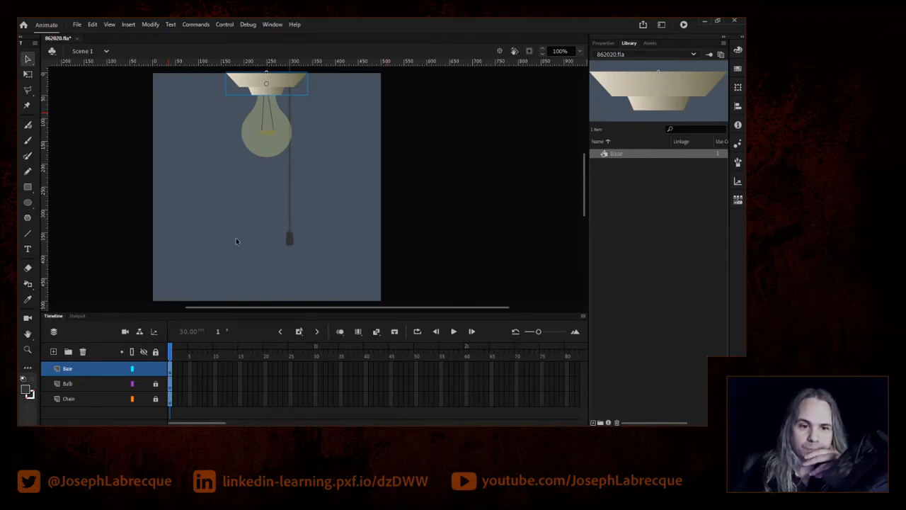
Lock the Base layer, unlock the Bulb layer and select the bulb's glass, wires and filament together.
{"action": "left_click", "coordinate": [155, 368]}
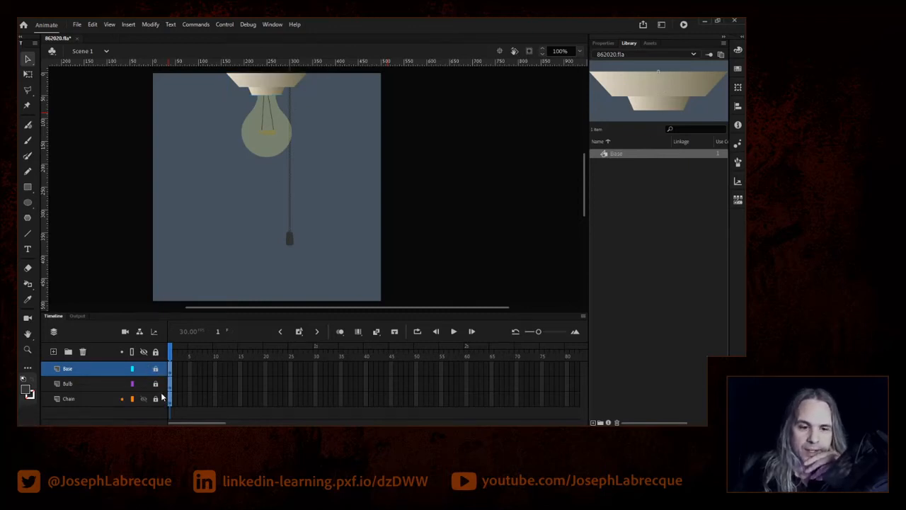
{"action": "left_click", "coordinate": [156, 383]}
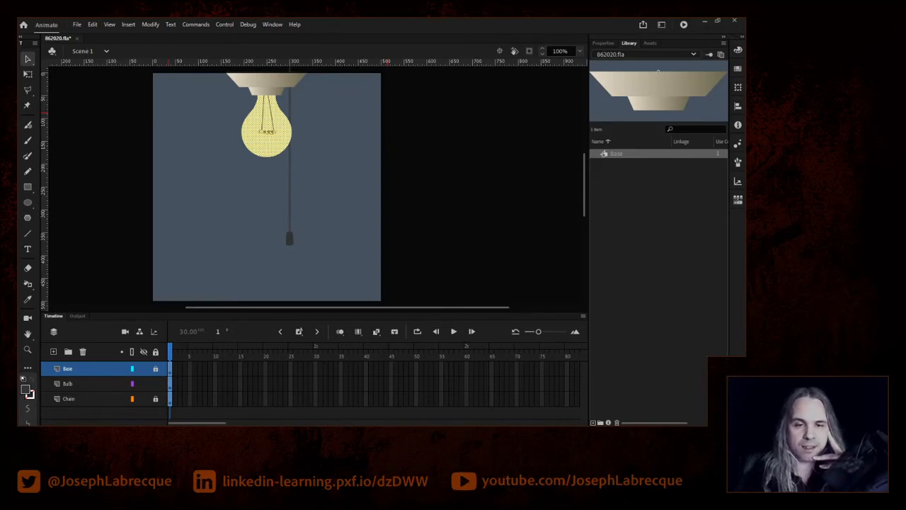
{"action": "left_click_drag", "start_coordinate": [322, 313], "coordinate": [296, 307]}
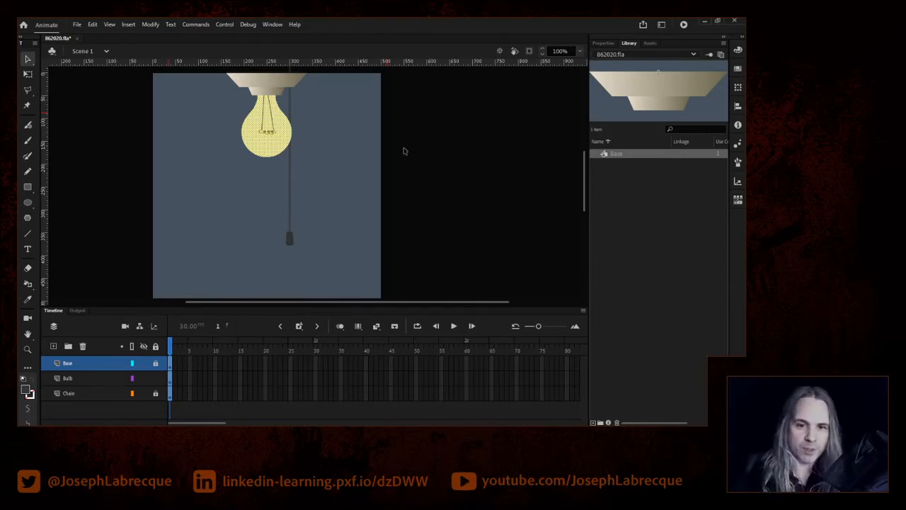
{"action": "mouse_move", "coordinate": [381, 302]}
{"action": "left_mouse_down"}
{"action": "mouse_move", "coordinate": [350, 303]}
{"action": "mouse_move", "coordinate": [381, 304]}
{"action": "left_mouse_up"}
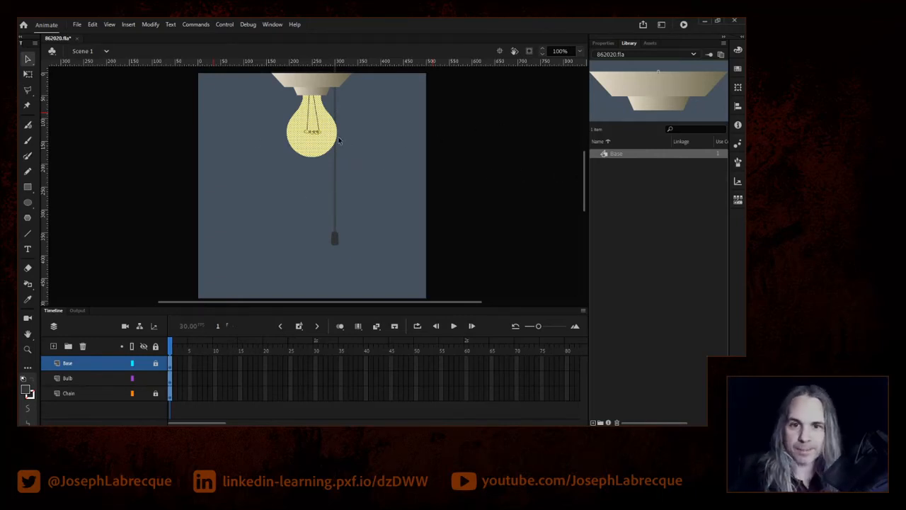
{"action": "left_click", "coordinate": [394, 199]}
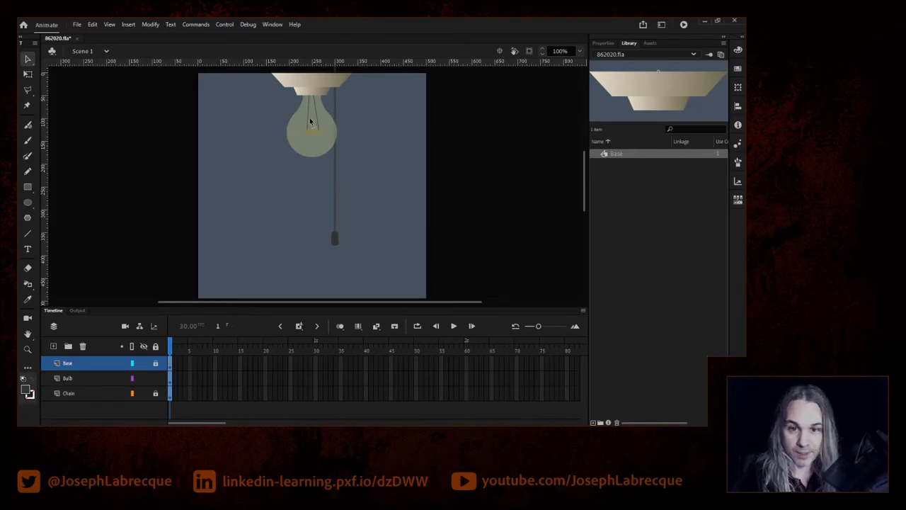
{"action": "left_click_drag", "start_coordinate": [416, 217], "coordinate": [205, 33]}
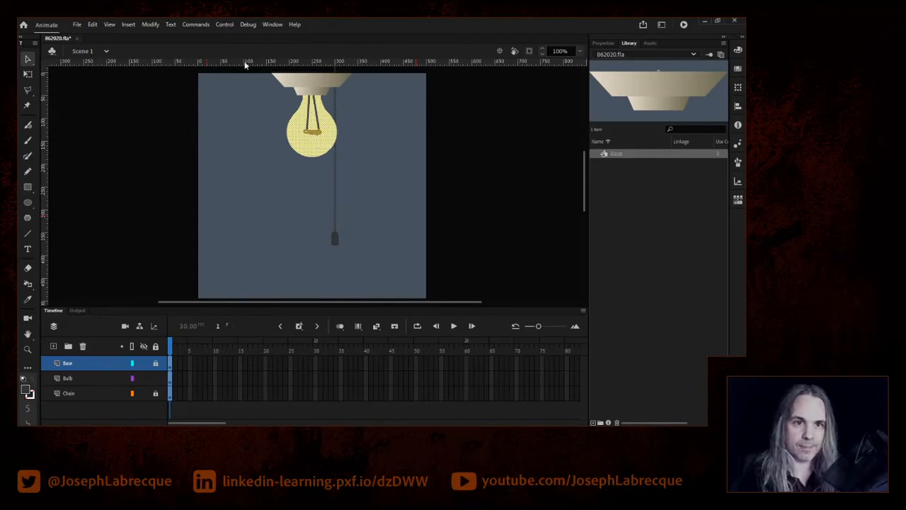
Convert the selected bulb artwork to a Graphic symbol named Bulb, keeping the top-centre registration point.
{"action": "left_click", "coordinate": [149, 25]}
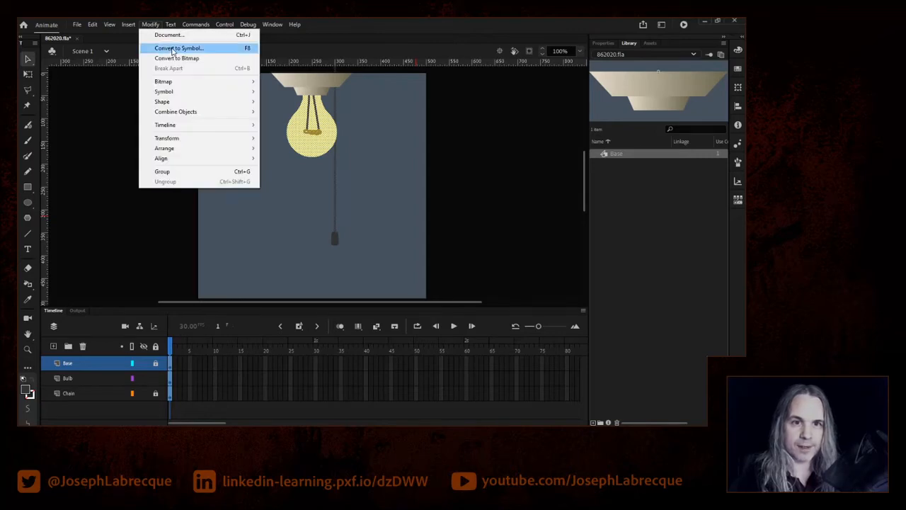
{"action": "left_click", "coordinate": [175, 48]}
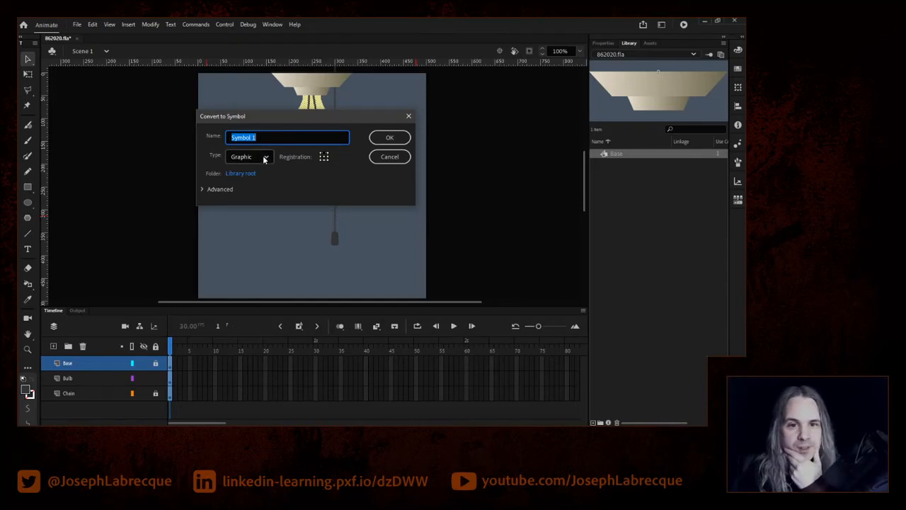
{"action": "left_click", "coordinate": [267, 157]}
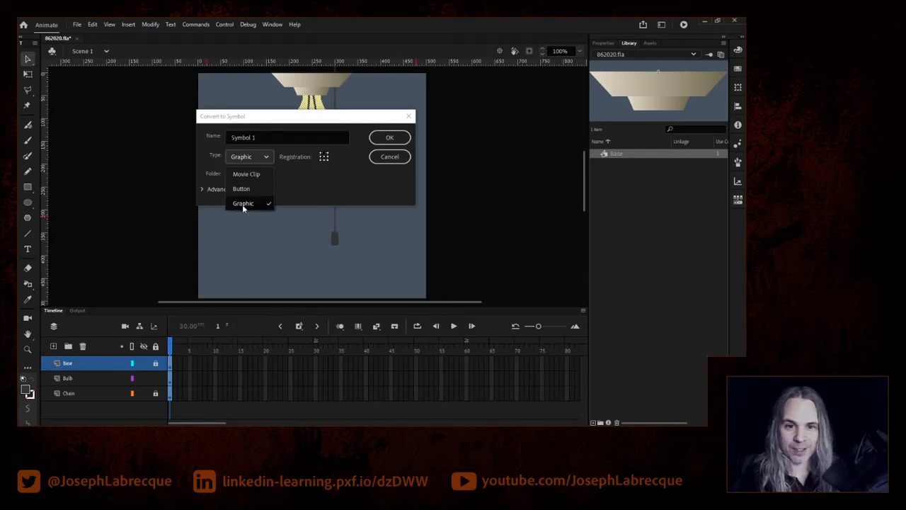
{"action": "left_click", "coordinate": [243, 204]}
{"action": "left_click", "coordinate": [283, 136]}
{"action": "left_click_drag", "start_coordinate": [259, 113], "coordinate": [347, 177]}
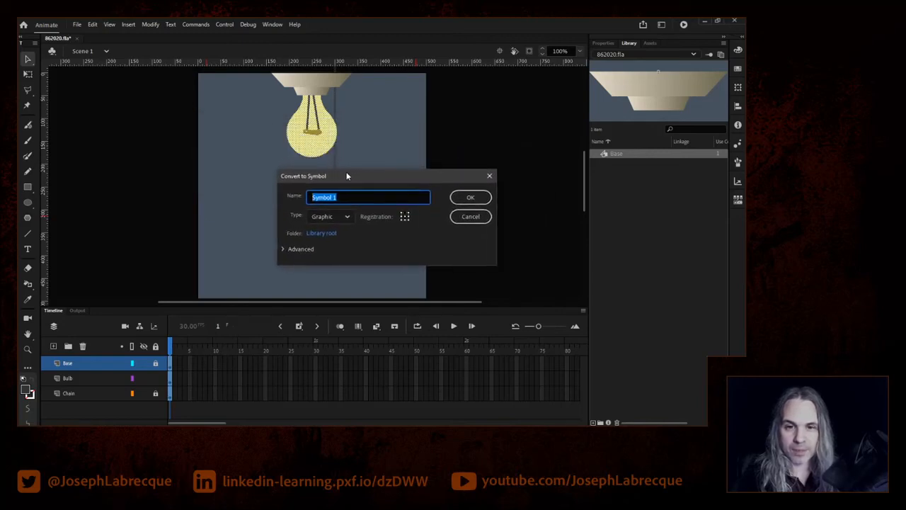
{"action": "left_click_drag", "start_coordinate": [346, 177], "coordinate": [349, 177]}
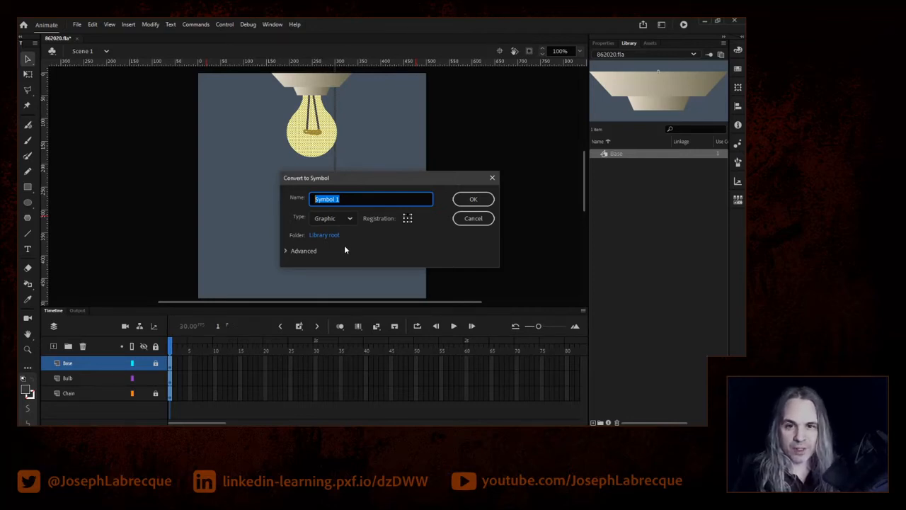
{"action": "type", "text": "Bulb"}
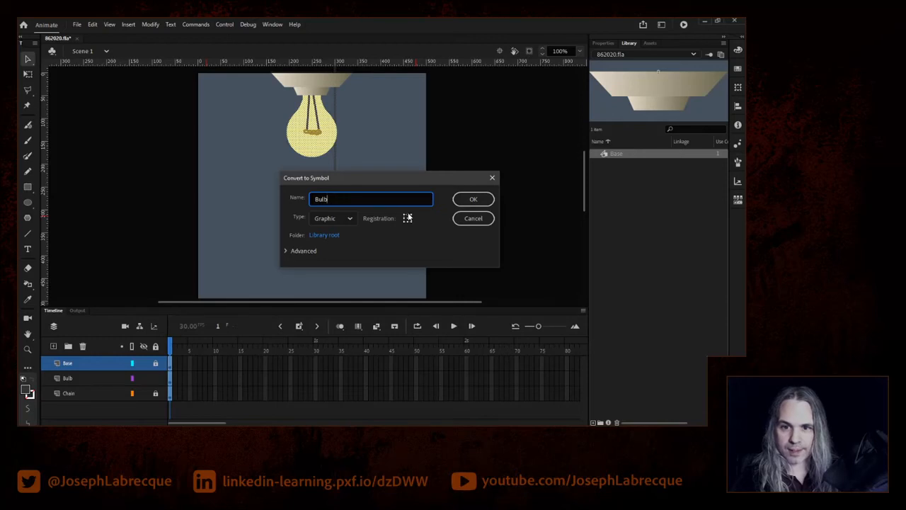
{"action": "left_click", "coordinate": [474, 204]}
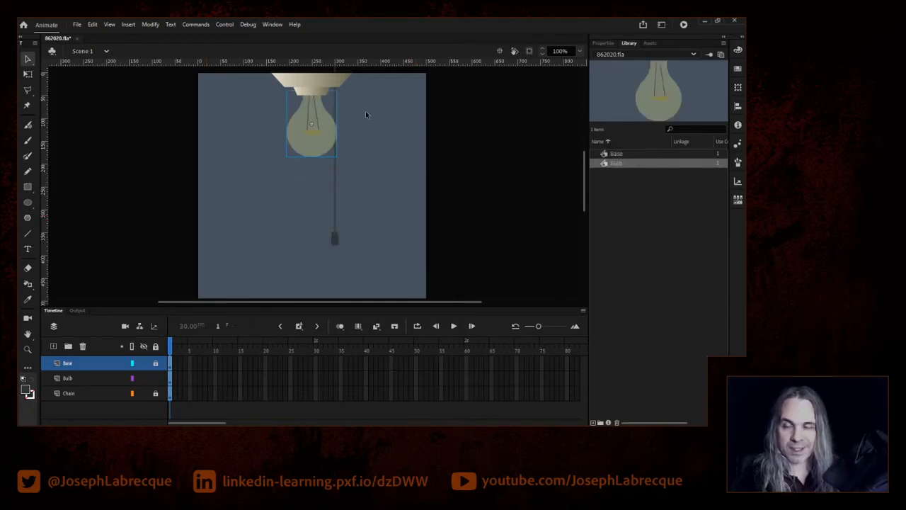
Check the bulb instance's properties and look through the Base and Bulb symbols in the library.
{"action": "left_click", "coordinate": [598, 44]}
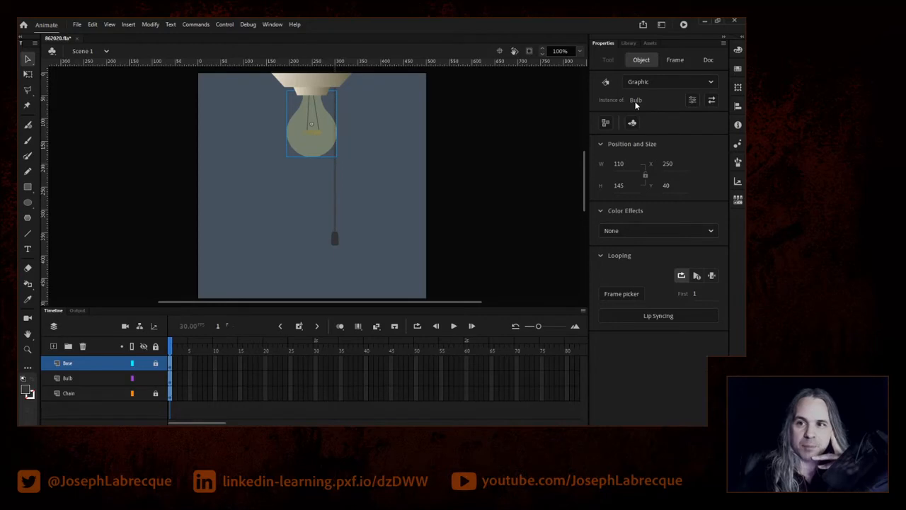
{"action": "left_click", "coordinate": [628, 43]}
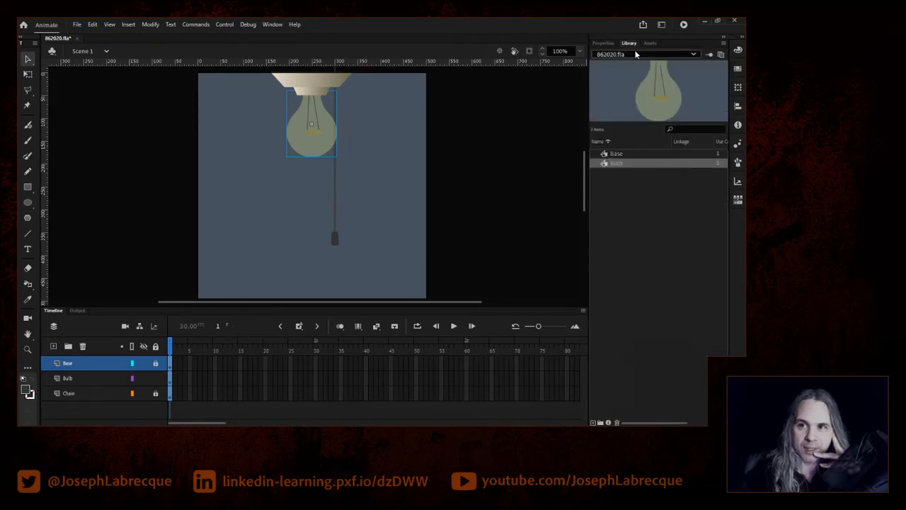
{"action": "left_click", "coordinate": [624, 155]}
{"action": "left_click", "coordinate": [626, 163]}
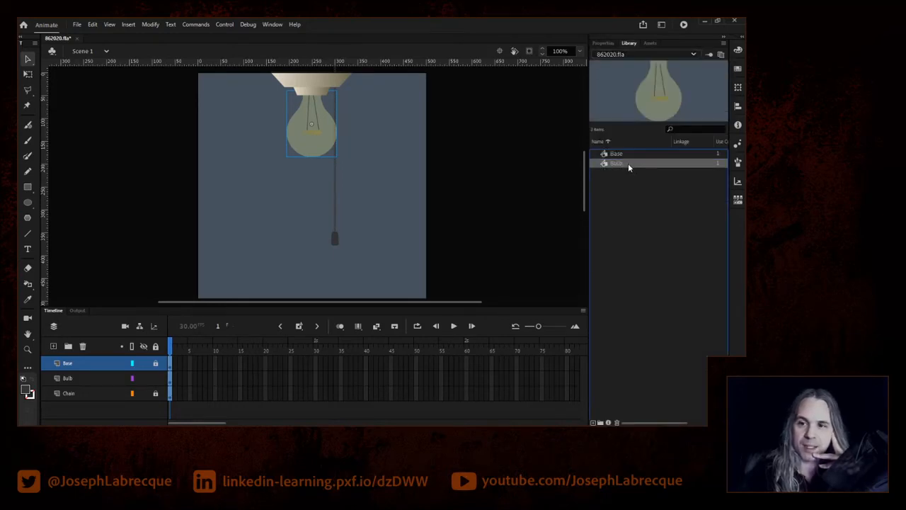
{"action": "left_click", "coordinate": [631, 155]}
{"action": "left_click", "coordinate": [632, 164]}
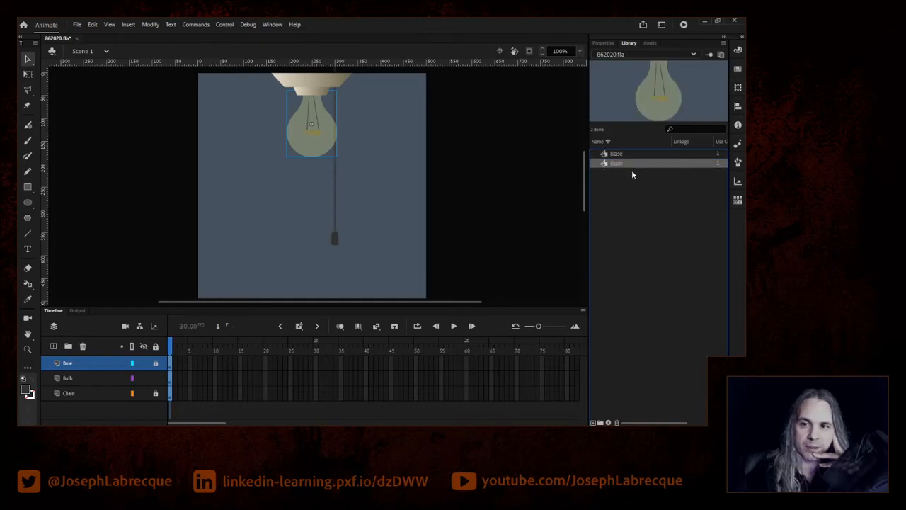
Place three extra instances of the Bulb symbol on the stage around and below the hanging bulb.
{"action": "left_click_drag", "start_coordinate": [621, 161], "coordinate": [384, 161]}
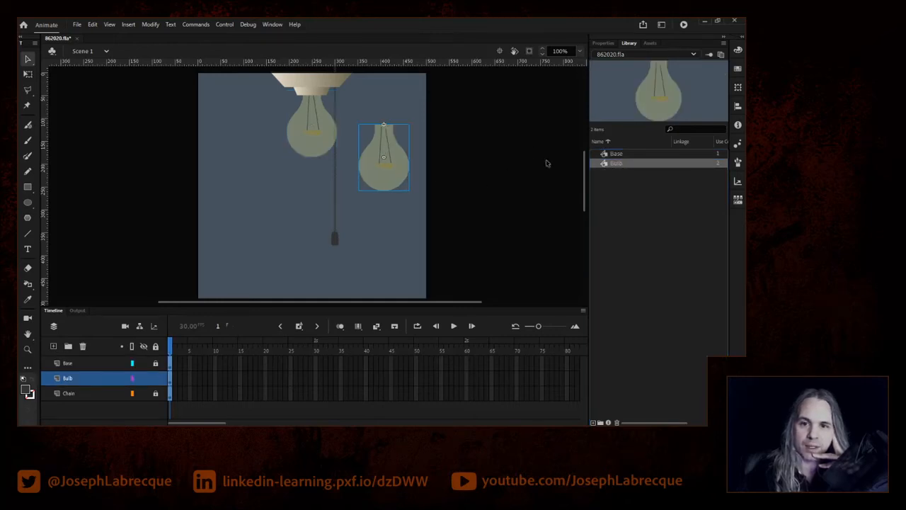
{"action": "left_click_drag", "start_coordinate": [616, 165], "coordinate": [237, 193]}
{"action": "left_click_drag", "start_coordinate": [602, 163], "coordinate": [303, 253]}
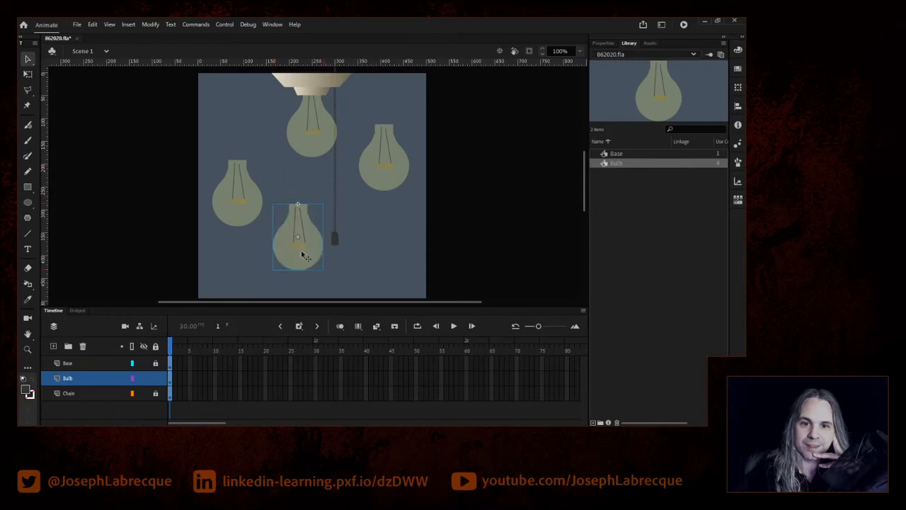
Delete the three extra Bulb instances, keeping only the bulb under the base.
{"action": "key", "text": "Delete"}
{"action": "left_click", "coordinate": [243, 212]}
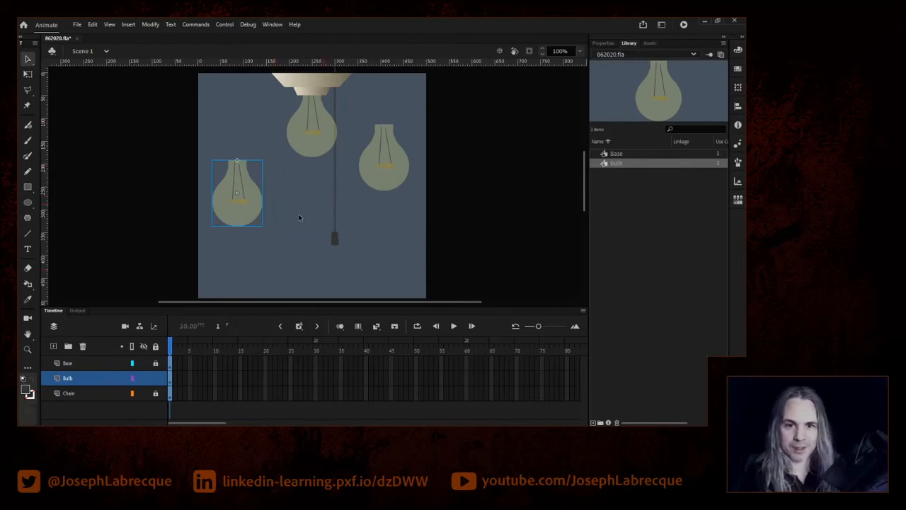
{"action": "key", "text": "Delete"}
{"action": "left_click", "coordinate": [398, 164]}
{"action": "key", "text": "Delete"}
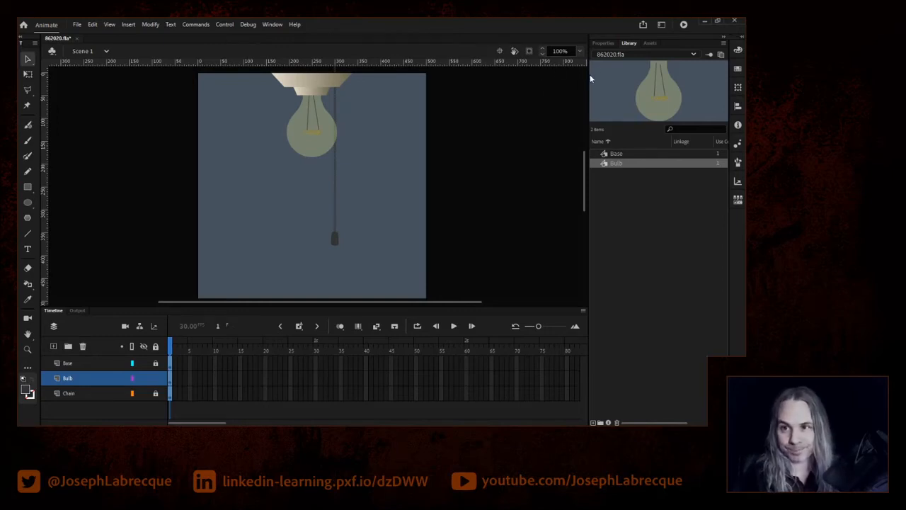
Lock the Bulb layer and unlock the Chain layer, then select the pull chain's handle shape.
{"action": "left_click", "coordinate": [604, 43]}
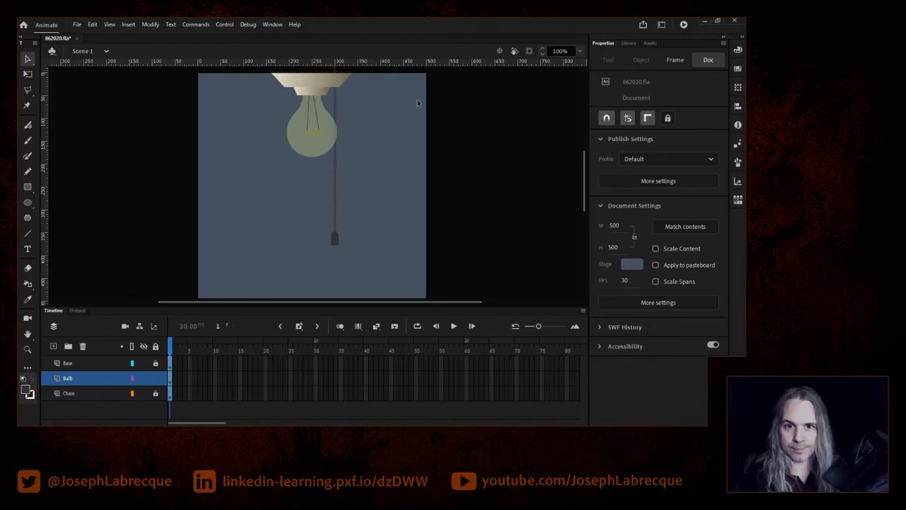
{"action": "left_click", "coordinate": [155, 379]}
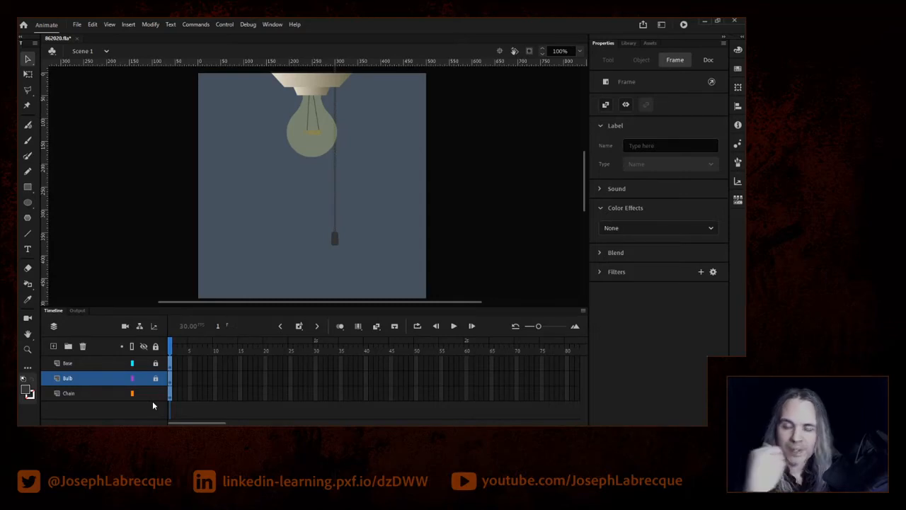
{"action": "left_click", "coordinate": [336, 186]}
{"action": "left_click", "coordinate": [337, 240]}
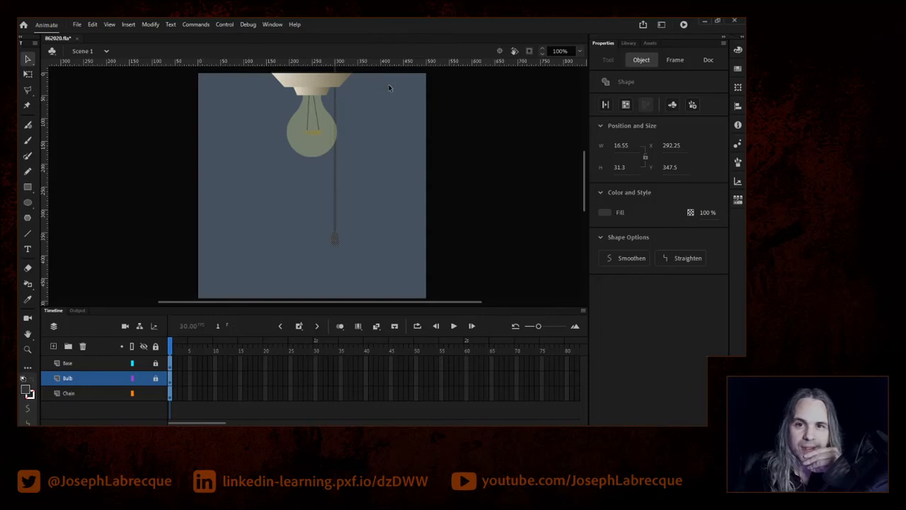
Examine the upper part of the pull chain and its stroke properties at 200% magnification.
{"action": "left_click", "coordinate": [579, 50]}
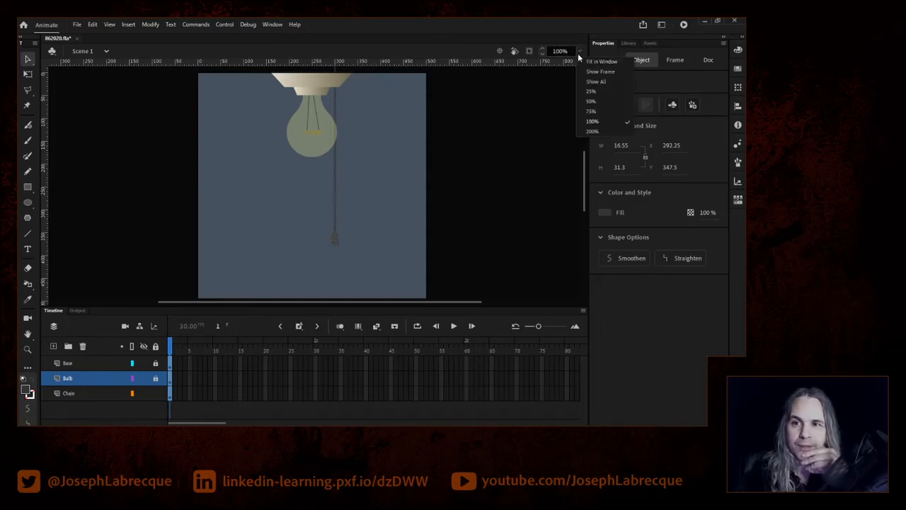
{"action": "left_click", "coordinate": [600, 130]}
{"action": "left_click_drag", "start_coordinate": [585, 191], "coordinate": [583, 155]}
{"action": "left_click", "coordinate": [443, 221]}
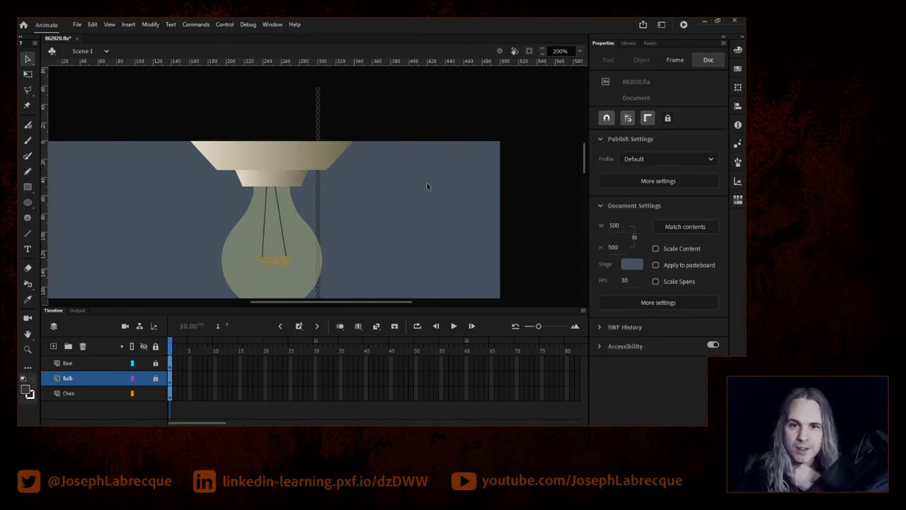
{"action": "left_click", "coordinate": [319, 108]}
{"action": "left_click", "coordinate": [323, 127]}
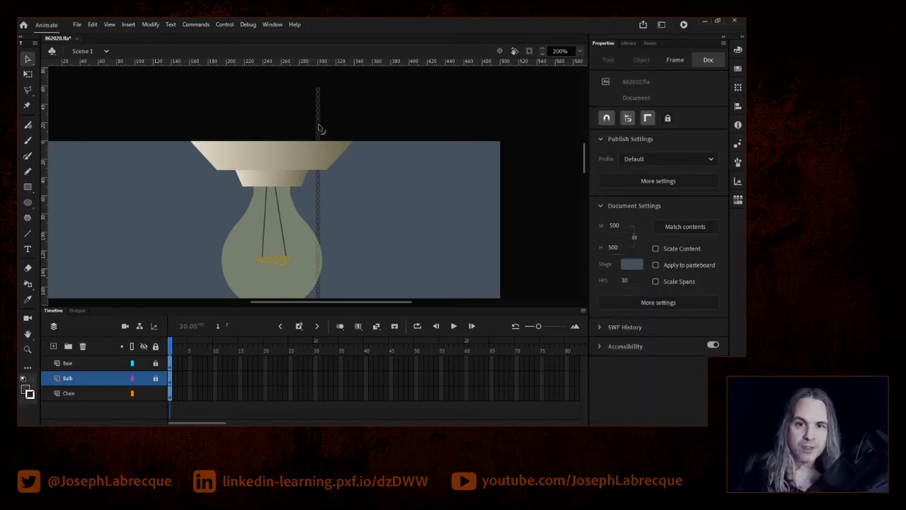
{"action": "left_click", "coordinate": [320, 129]}
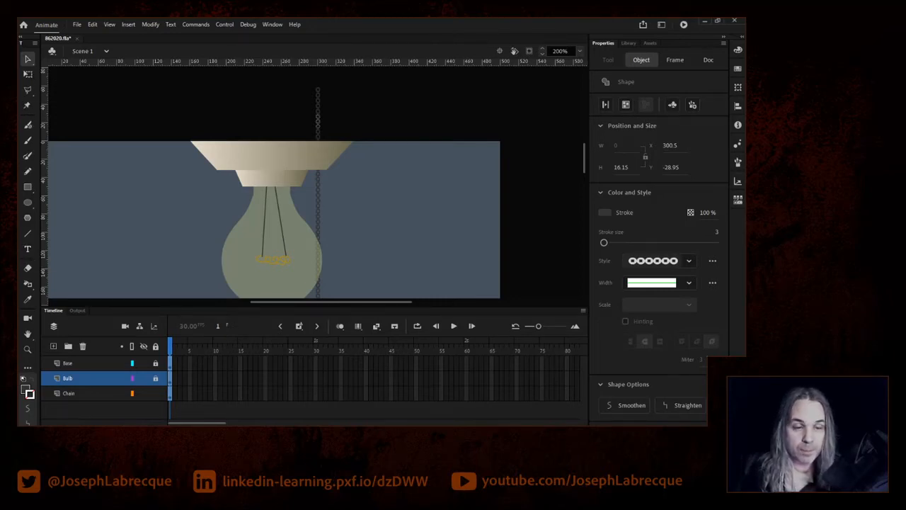
Add the Bone tool to the toolbar from the extra tools and close the tool collection.
{"action": "left_click", "coordinate": [26, 369]}
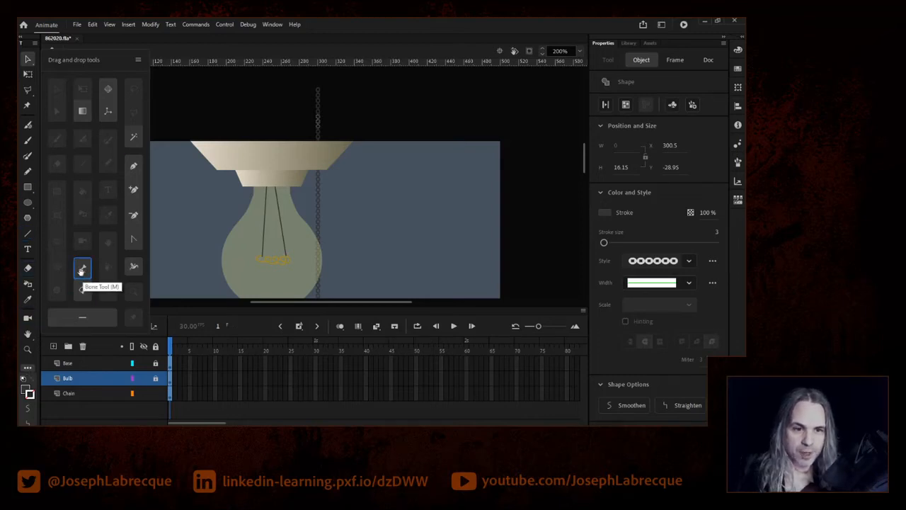
{"action": "left_click_drag", "start_coordinate": [82, 269], "coordinate": [26, 111]}
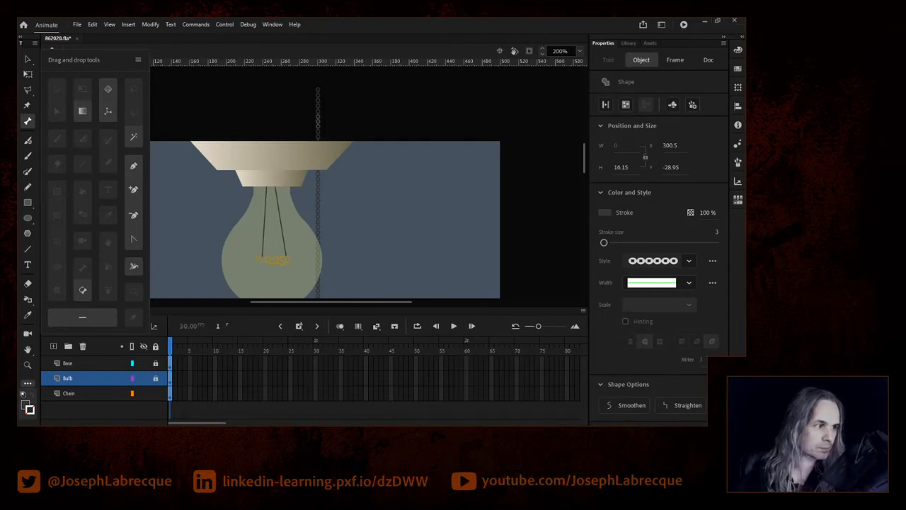
{"action": "left_click", "coordinate": [26, 123]}
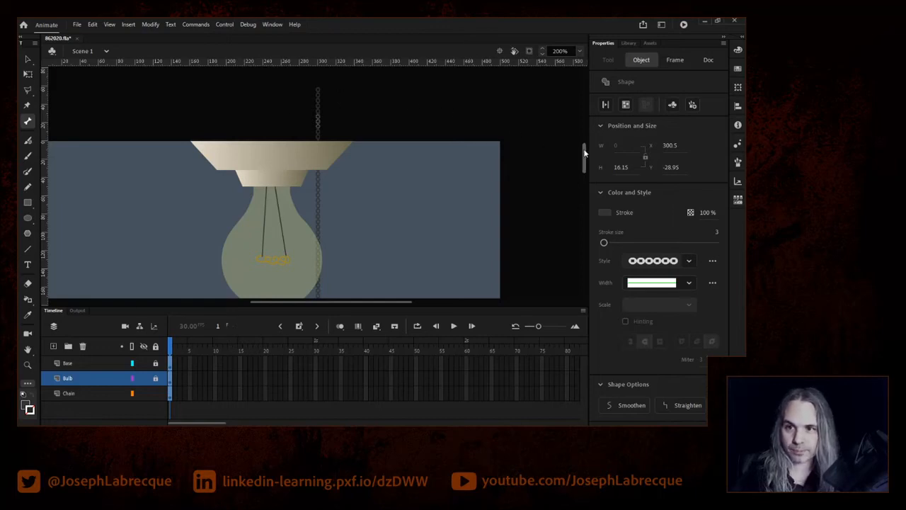
On the Chain layer at 300% magnification, draw a first bone from the chain's top end down to just below the lamp base.
{"action": "left_click", "coordinate": [579, 51]}
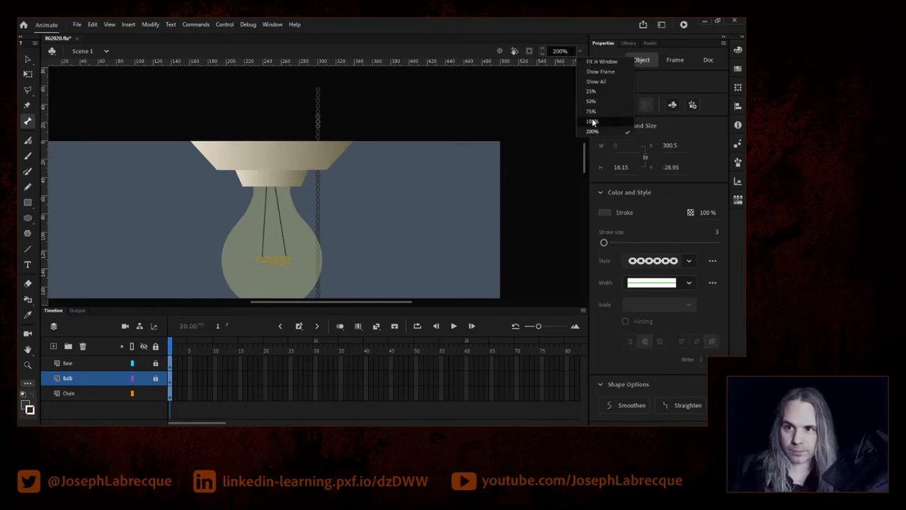
{"action": "left_click", "coordinate": [561, 51]}
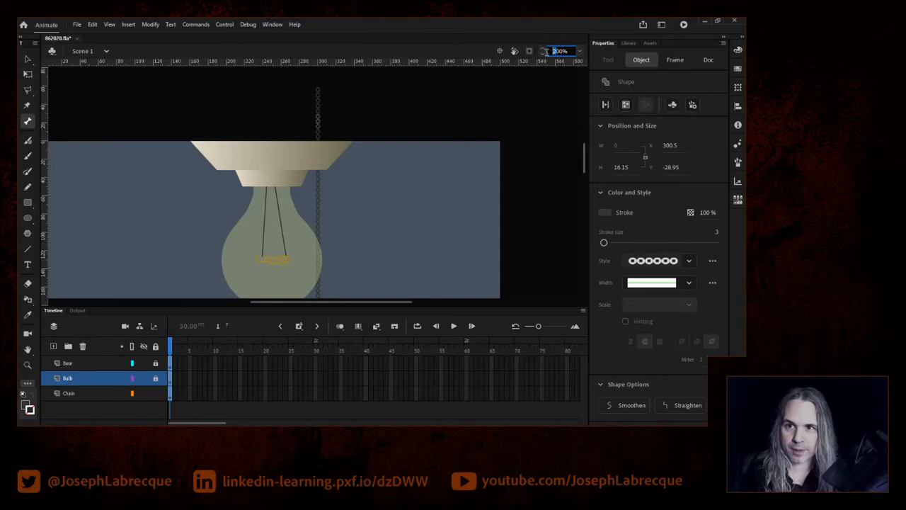
{"action": "type", "text": "300"}
{"action": "key", "text": "Return"}
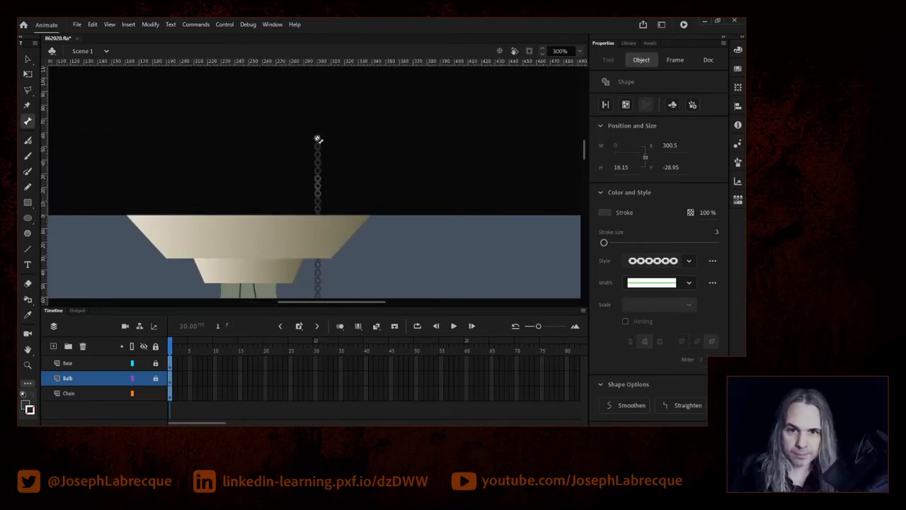
{"action": "left_click", "coordinate": [28, 59]}
{"action": "left_click", "coordinate": [458, 161]}
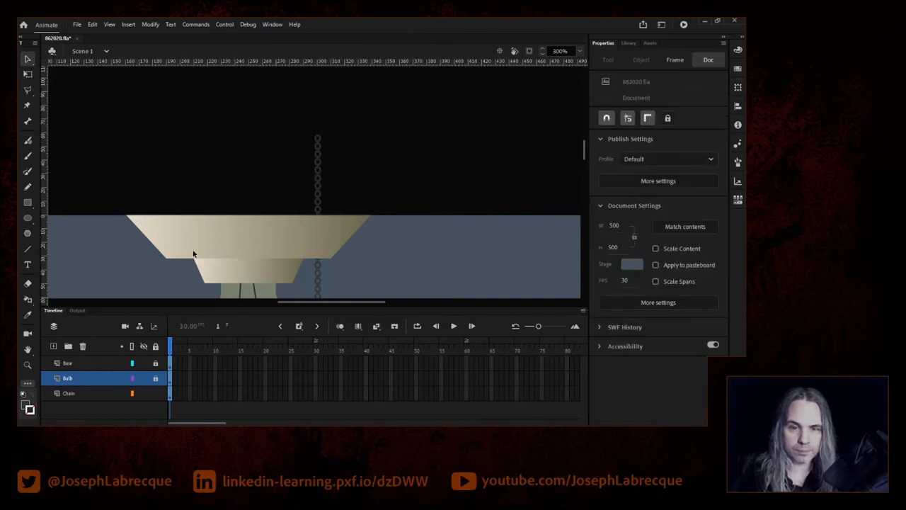
{"action": "left_click", "coordinate": [28, 122]}
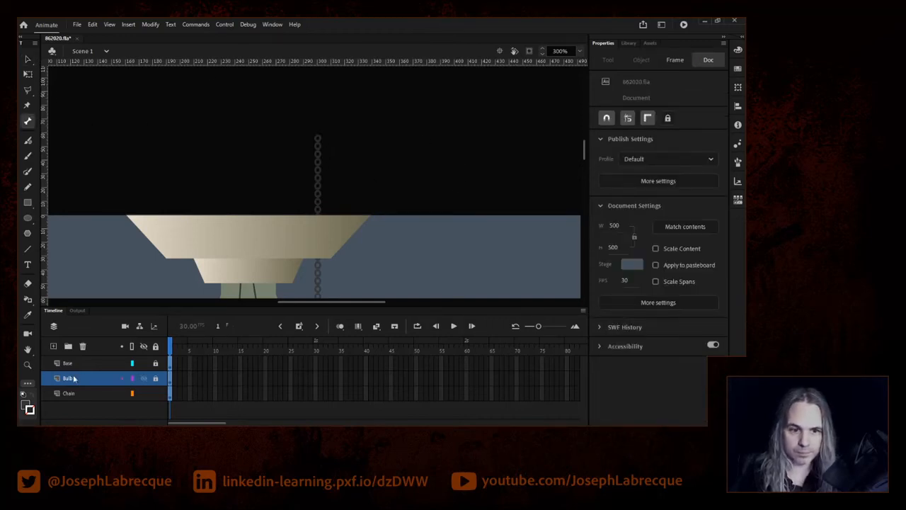
{"action": "left_click", "coordinate": [71, 398]}
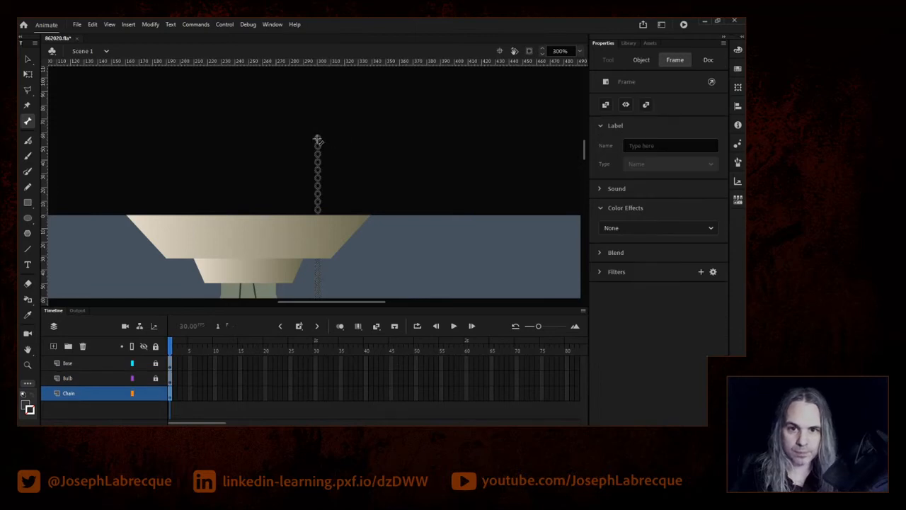
{"action": "left_click_drag", "start_coordinate": [317, 138], "coordinate": [318, 292]}
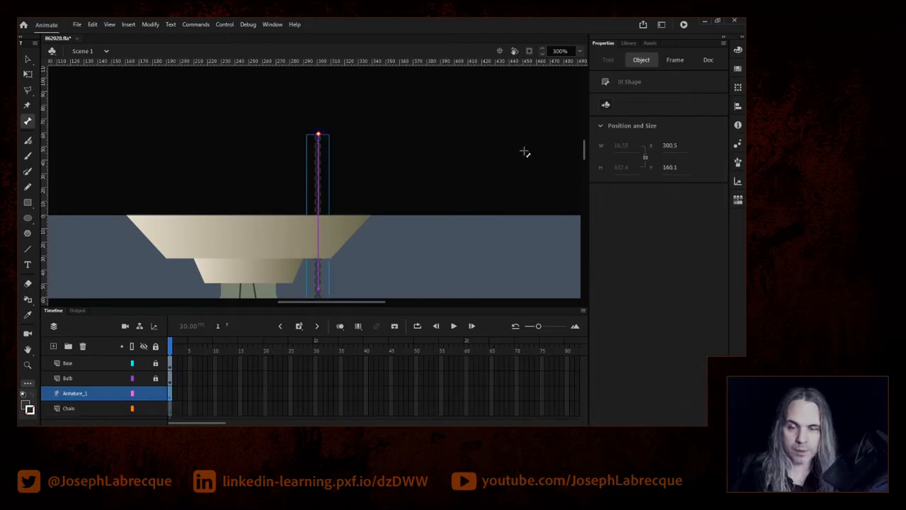
Add a second bone from the first bone's tip down the chain to the lower half of the bulb.
{"action": "left_click_drag", "start_coordinate": [585, 147], "coordinate": [583, 165]}
{"action": "left_click_drag", "start_coordinate": [318, 102], "coordinate": [322, 223]}
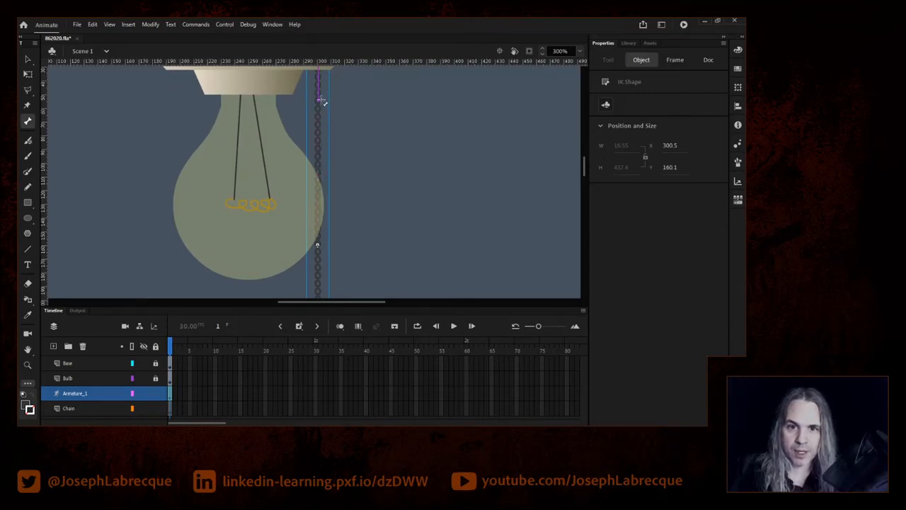
{"action": "left_click_drag", "start_coordinate": [320, 101], "coordinate": [320, 227]}
{"action": "left_click_drag", "start_coordinate": [584, 168], "coordinate": [585, 178]}
{"action": "left_click_drag", "start_coordinate": [317, 88], "coordinate": [318, 172]}
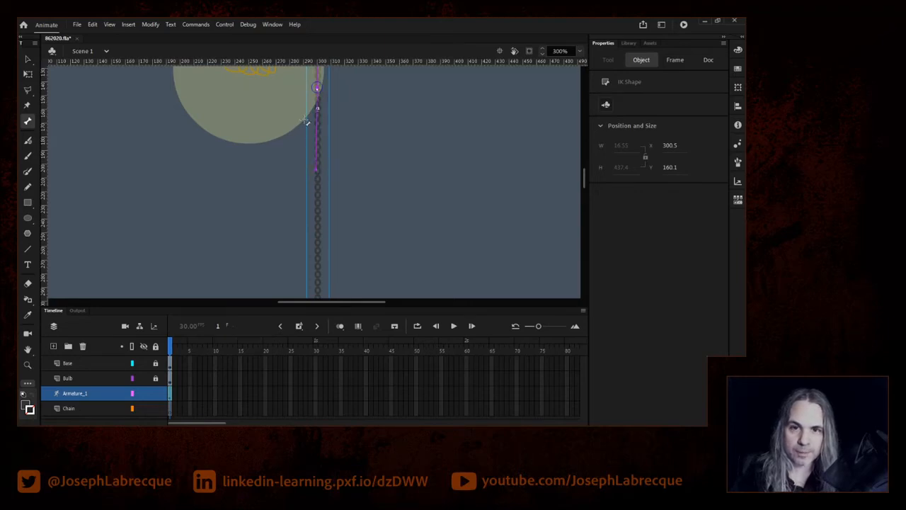
{"action": "key", "text": "ctrl+z"}
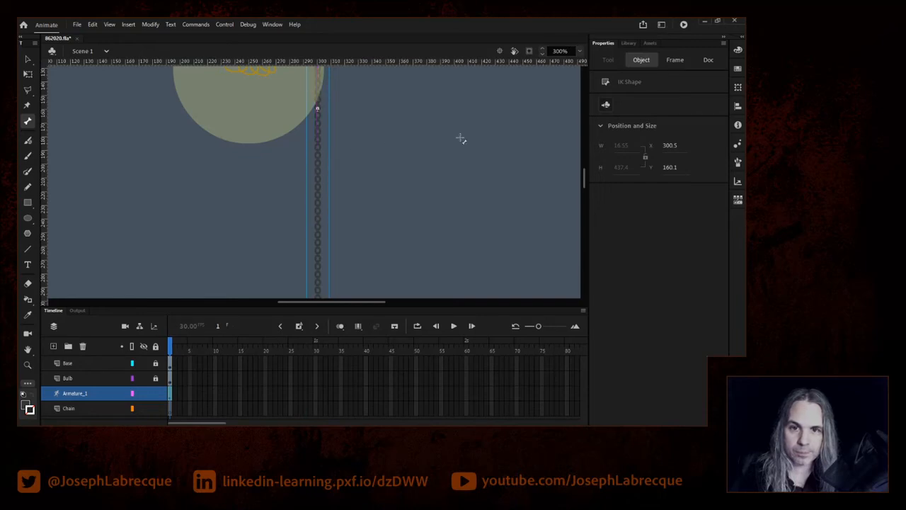
Reselect the chain's armature and add two more bones, continuing from the second bone's tip down the chain below the bulb.
{"action": "mouse_move", "coordinate": [584, 177]}
{"action": "left_mouse_down"}
{"action": "mouse_move", "coordinate": [586, 150]}
{"action": "mouse_move", "coordinate": [575, 164]}
{"action": "left_mouse_up"}
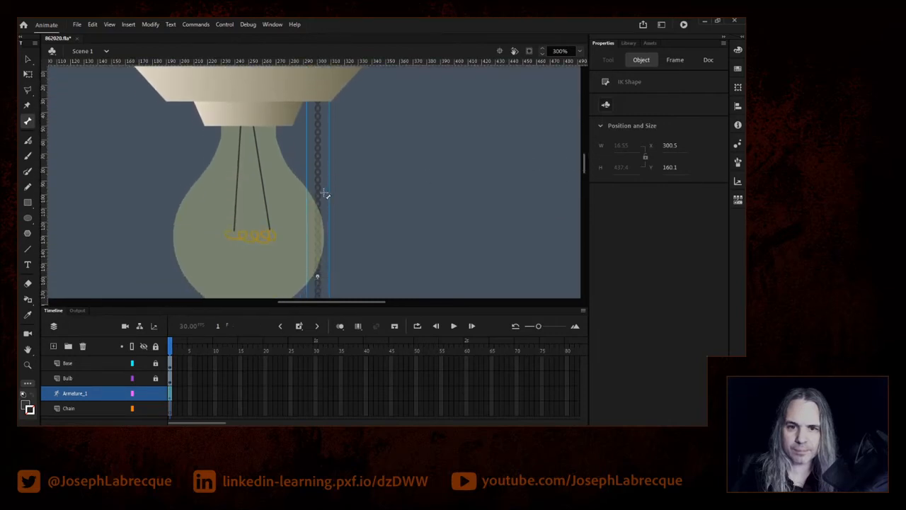
{"action": "left_click", "coordinate": [319, 190]}
{"action": "left_click_drag", "start_coordinate": [585, 165], "coordinate": [580, 182]}
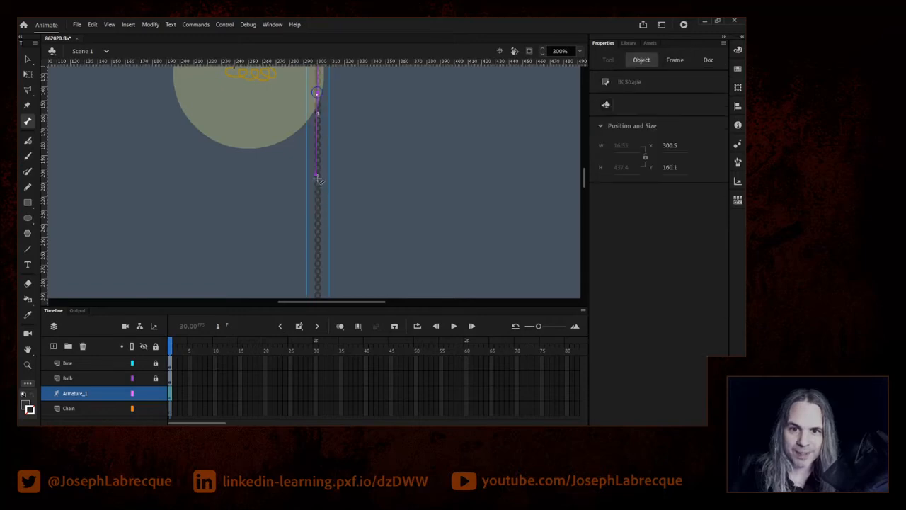
{"action": "left_click_drag", "start_coordinate": [318, 177], "coordinate": [320, 255]}
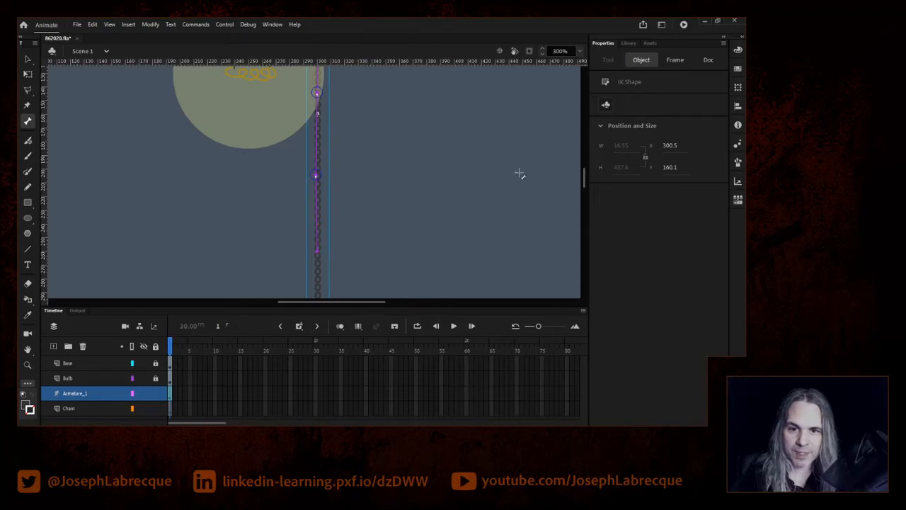
Add three more bones along the chain's lower end, with the last one reaching inside the handle.
{"action": "left_click_drag", "start_coordinate": [582, 178], "coordinate": [584, 188]}
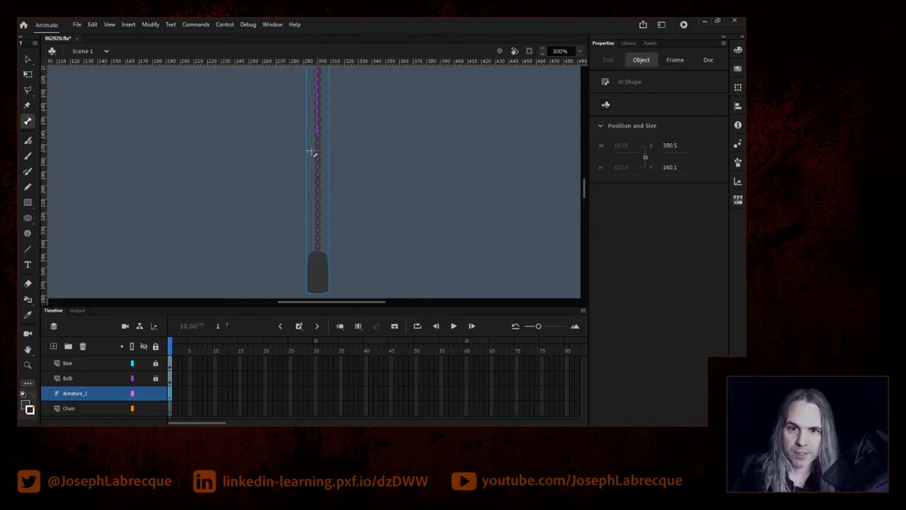
{"action": "left_click_drag", "start_coordinate": [317, 132], "coordinate": [320, 188]}
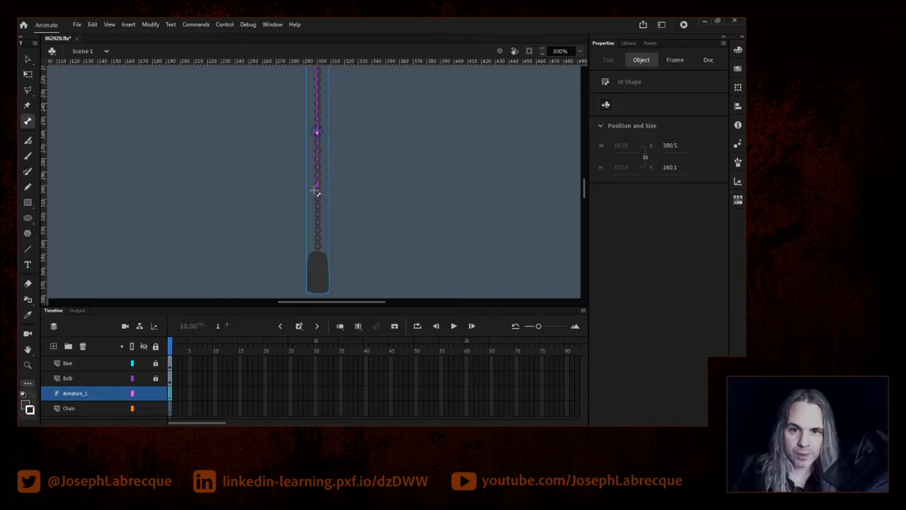
{"action": "mouse_move", "coordinate": [319, 186]}
{"action": "left_mouse_down"}
{"action": "mouse_move", "coordinate": [326, 217]}
{"action": "mouse_move", "coordinate": [317, 275]}
{"action": "mouse_move", "coordinate": [318, 261]}
{"action": "left_mouse_up"}
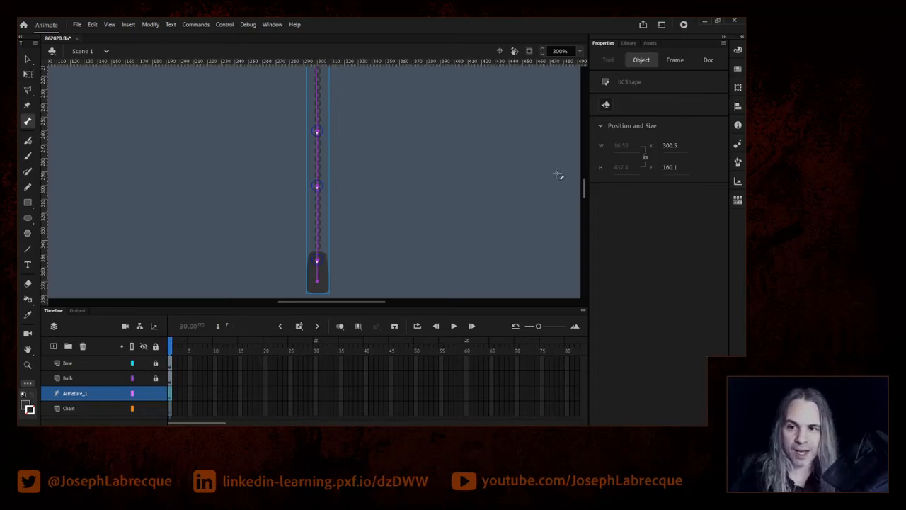
Deselect the rigged chain with the stage shown at 100% and save the document.
{"action": "mouse_move", "coordinate": [581, 192]}
{"action": "left_mouse_down"}
{"action": "mouse_move", "coordinate": [583, 165]}
{"action": "mouse_move", "coordinate": [581, 196]}
{"action": "mouse_move", "coordinate": [583, 181]}
{"action": "left_mouse_up"}
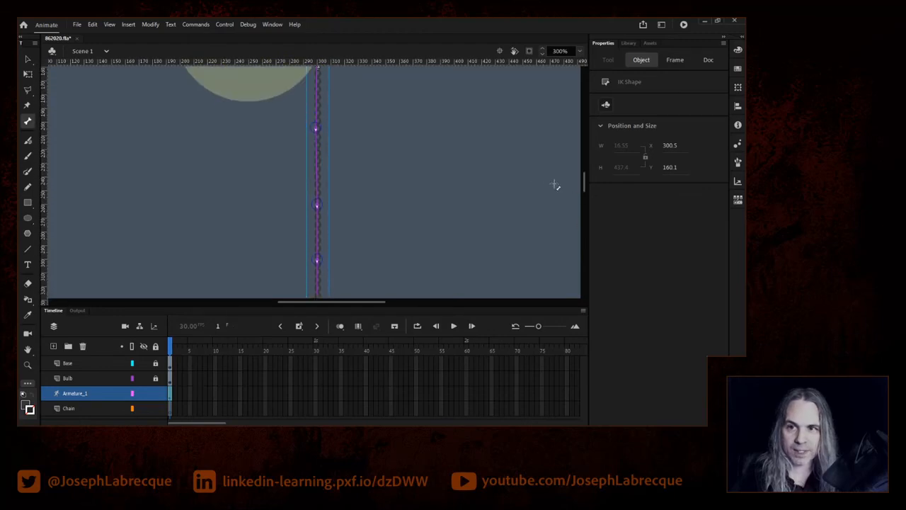
{"action": "left_click", "coordinate": [579, 51]}
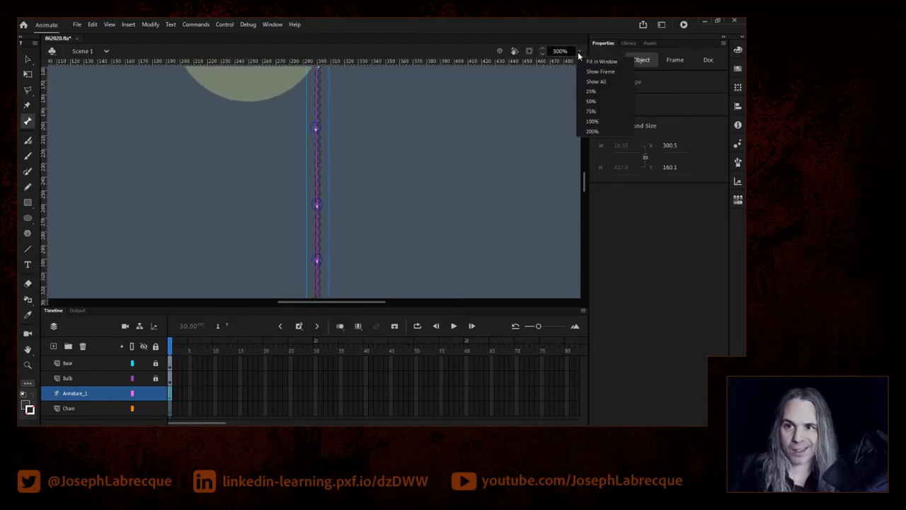
{"action": "left_click", "coordinate": [592, 121]}
{"action": "left_click", "coordinate": [29, 60]}
{"action": "left_click", "coordinate": [395, 167]}
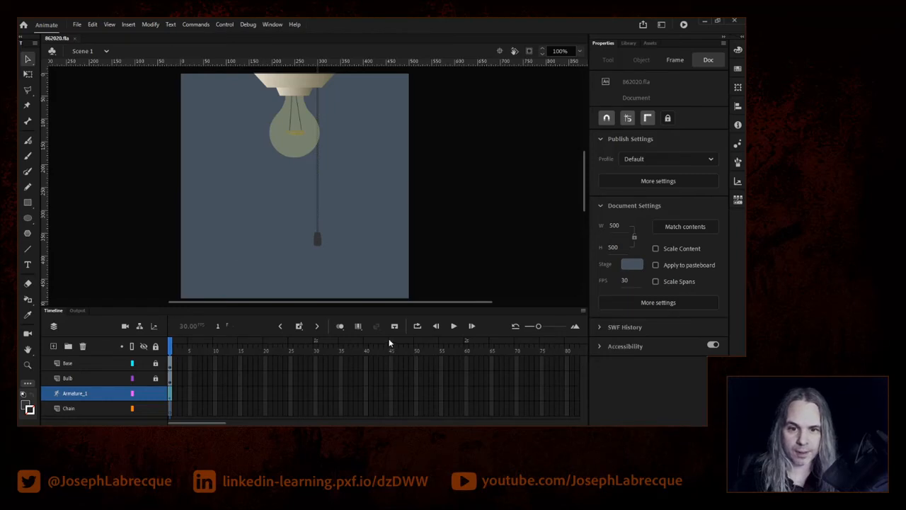
Enlarge the timeline and its frames, and compare the contents of the Chain and Armature_1 layers.
{"action": "left_click_drag", "start_coordinate": [522, 307], "coordinate": [517, 279]}
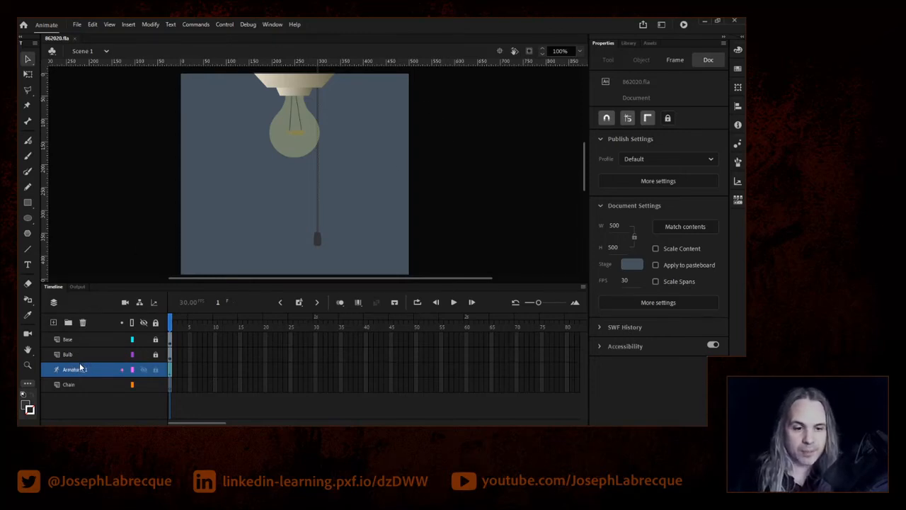
{"action": "left_click", "coordinate": [173, 388]}
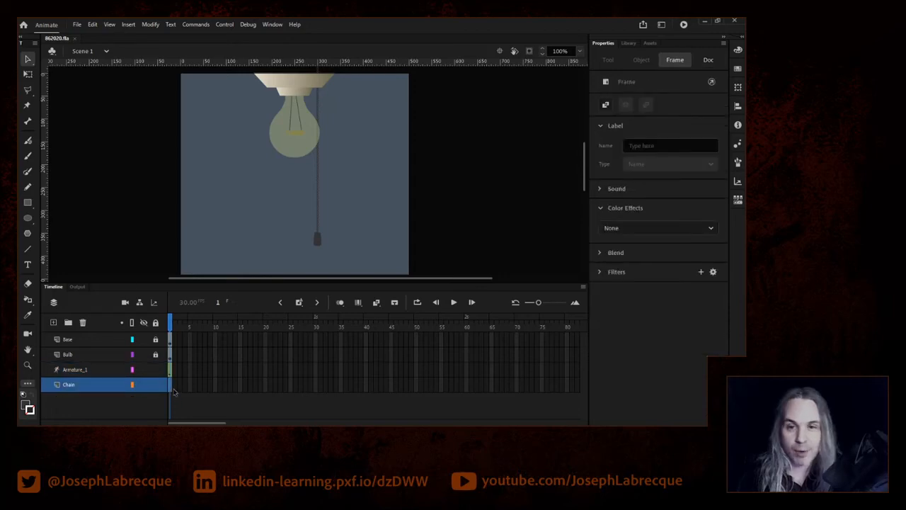
{"action": "left_click_drag", "start_coordinate": [539, 303], "coordinate": [545, 302]}
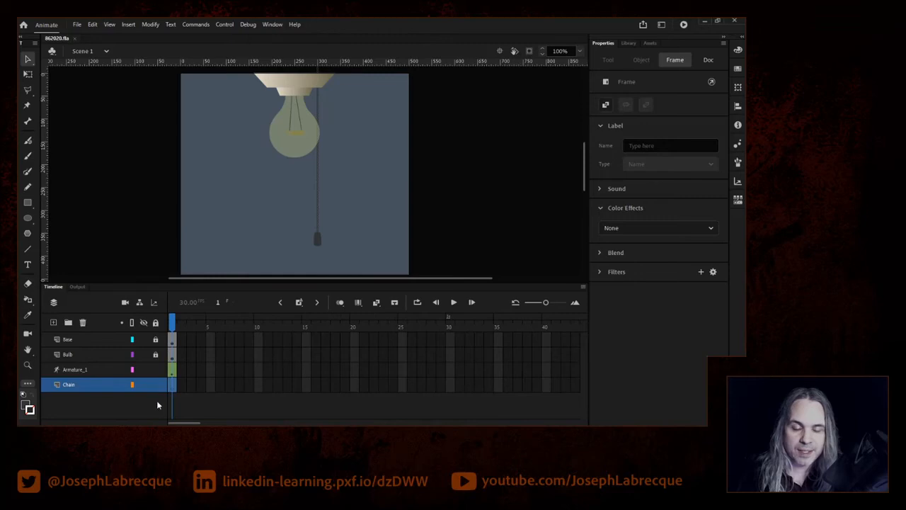
{"action": "left_click_drag", "start_coordinate": [546, 302], "coordinate": [543, 302]}
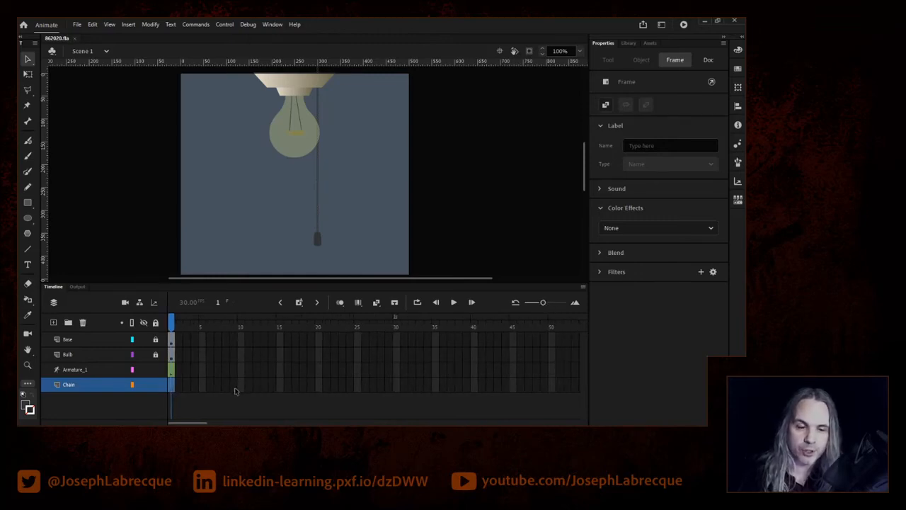
{"action": "left_click", "coordinate": [80, 369]}
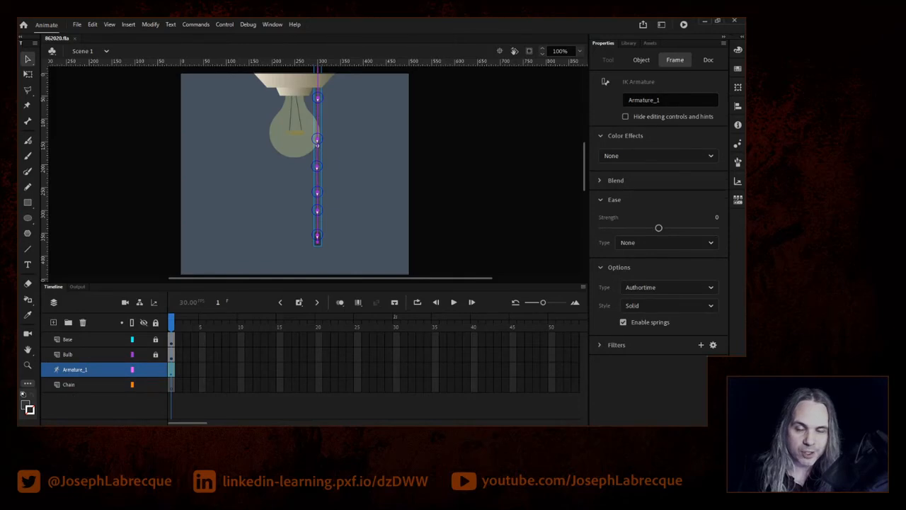
Delete the original Chain layer and rename the Armature_1 layer as Chain.
{"action": "left_click", "coordinate": [71, 385]}
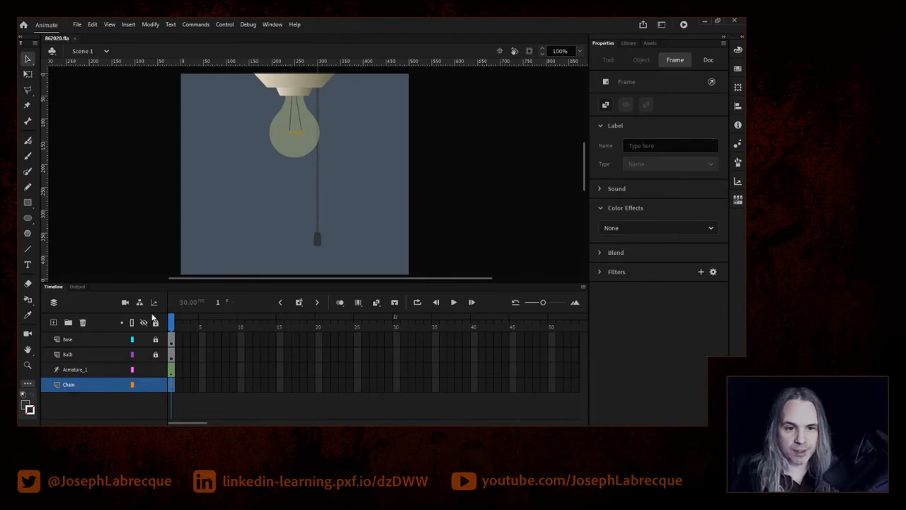
{"action": "left_click", "coordinate": [82, 323]}
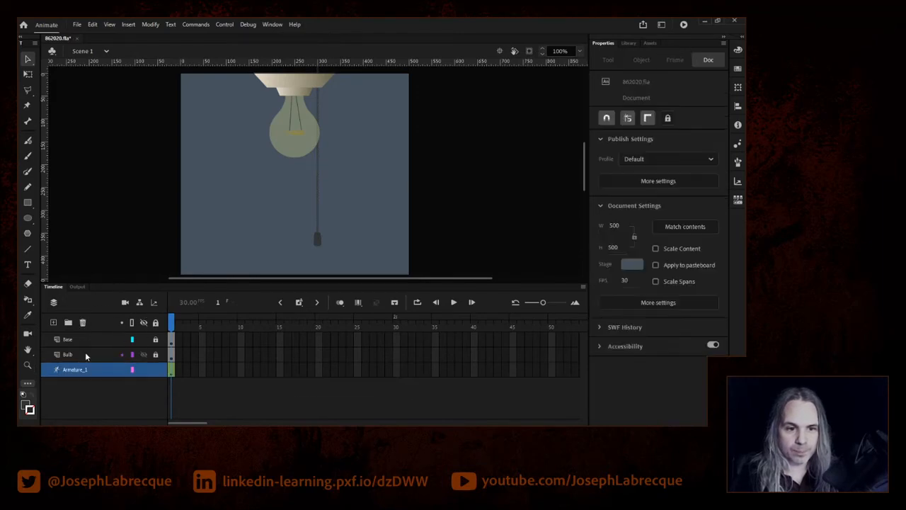
{"action": "left_click", "coordinate": [71, 370]}
{"action": "double_click", "coordinate": [71, 371]}
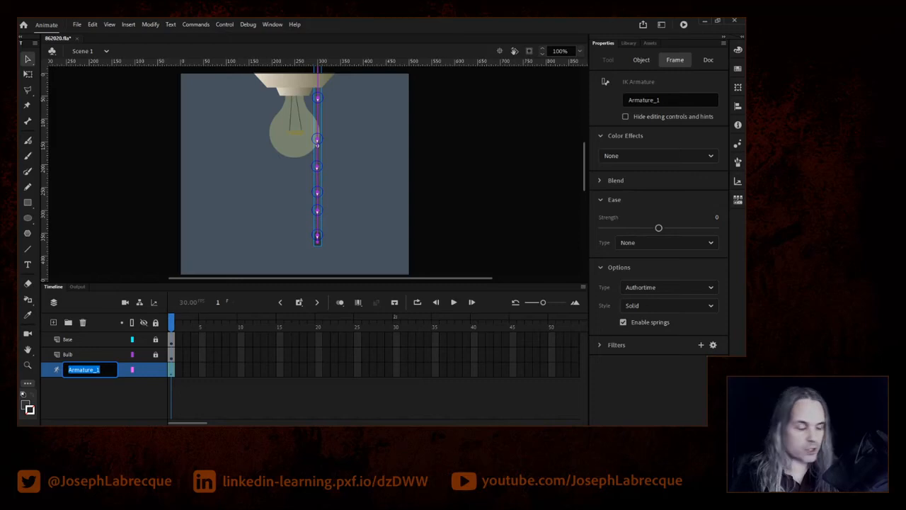
{"action": "type", "text": "C"}
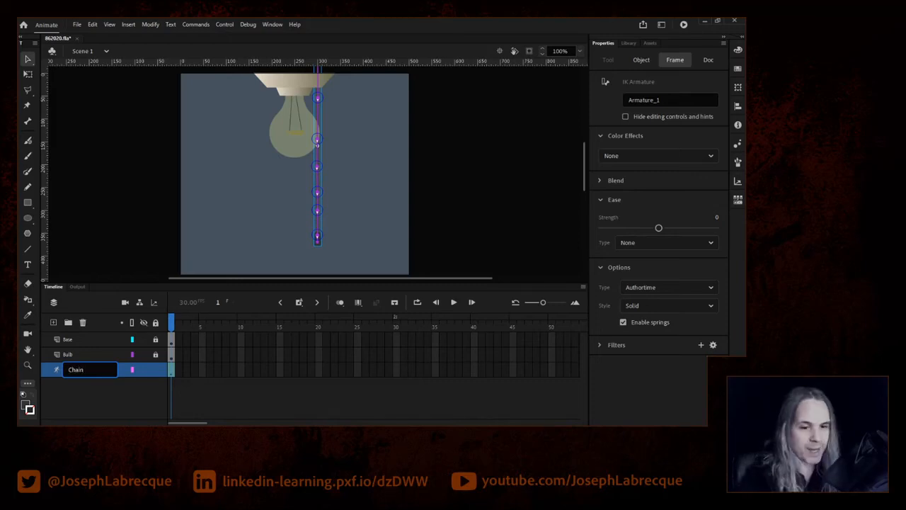
Name the armature layer "Chain".
{"action": "type", "text": "hain"}
{"action": "key", "text": "Return"}
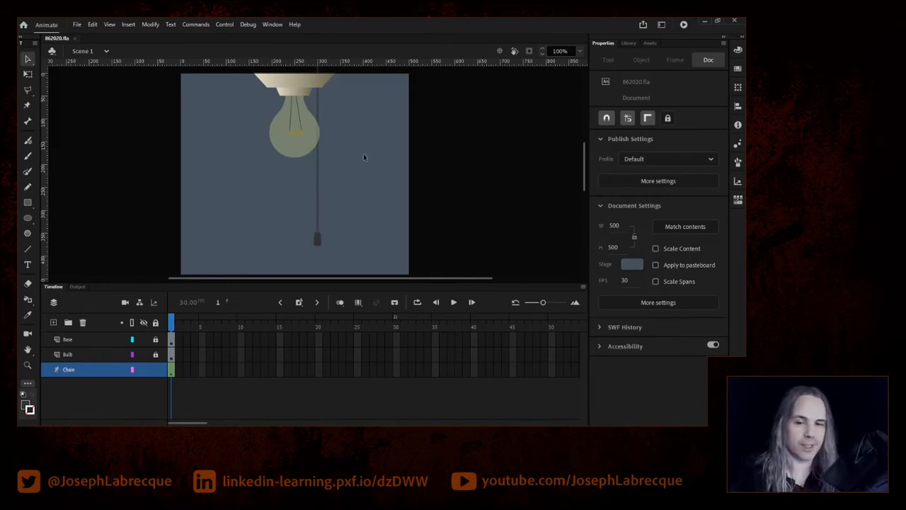
{"action": "mouse_move", "coordinate": [584, 161]}
{"action": "left_mouse_down"}
{"action": "mouse_move", "coordinate": [586, 153]}
{"action": "mouse_move", "coordinate": [579, 159]}
{"action": "left_mouse_up"}
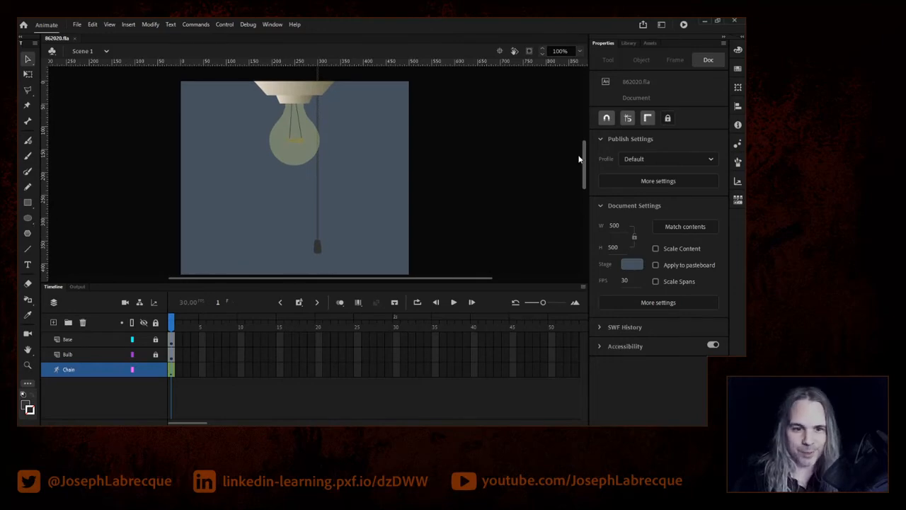
{"action": "left_click_drag", "start_coordinate": [578, 158], "coordinate": [578, 156]}
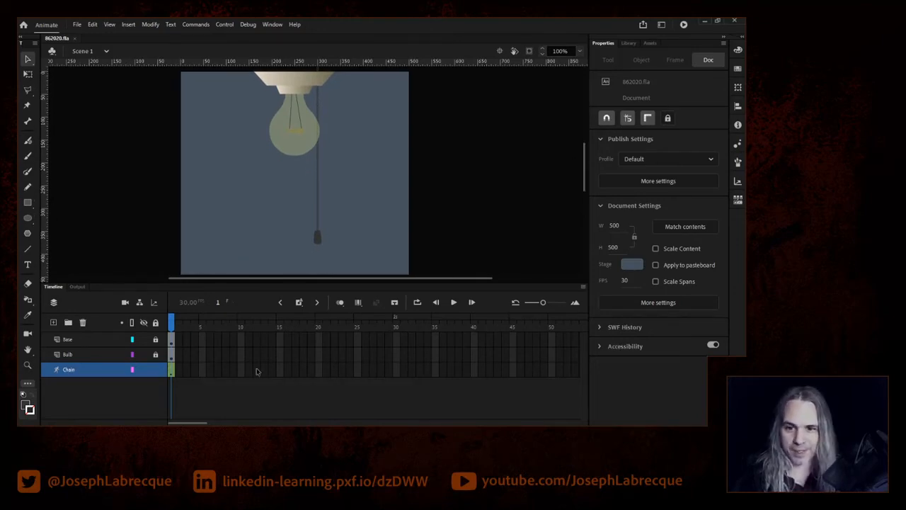
Extend the Base, Bulb and Chain layers to frame 60 by inserting frames.
{"action": "left_click_drag", "start_coordinate": [191, 423], "coordinate": [204, 424]}
{"action": "left_click", "coordinate": [489, 321]}
{"action": "left_click", "coordinate": [489, 339]}
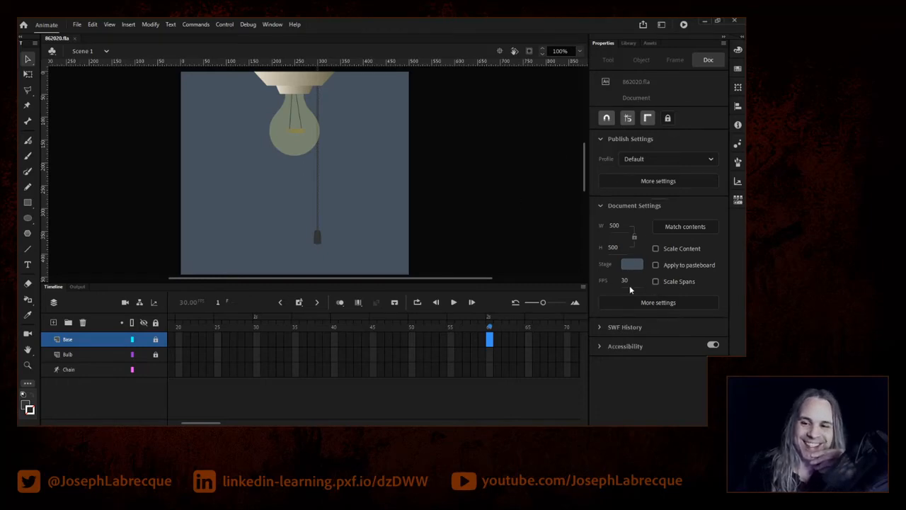
{"action": "left_click", "coordinate": [496, 326]}
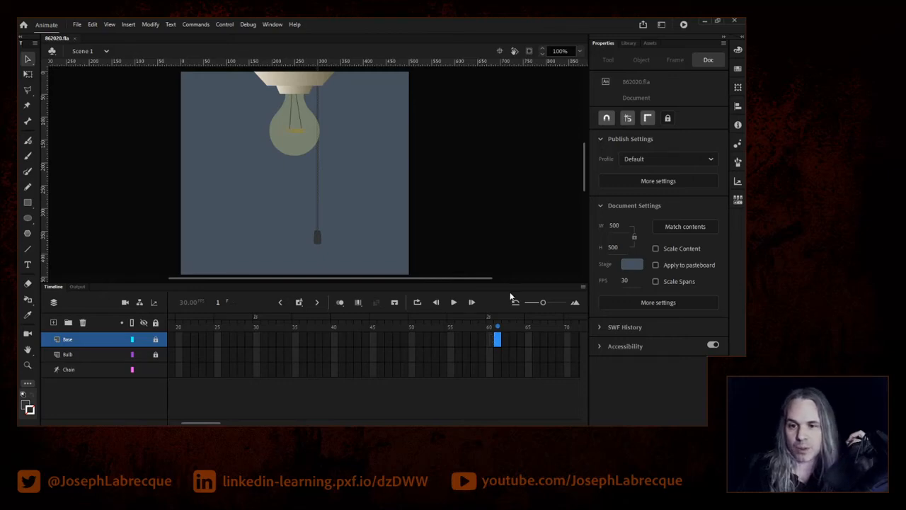
{"action": "left_click_drag", "start_coordinate": [506, 283], "coordinate": [508, 312]}
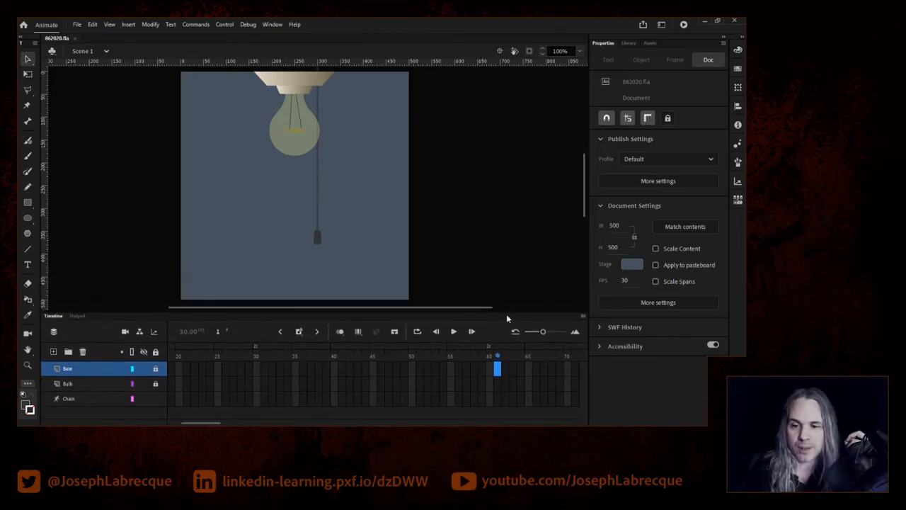
{"action": "left_click", "coordinate": [490, 369]}
{"action": "left_click_drag", "start_coordinate": [490, 376], "coordinate": [490, 402]}
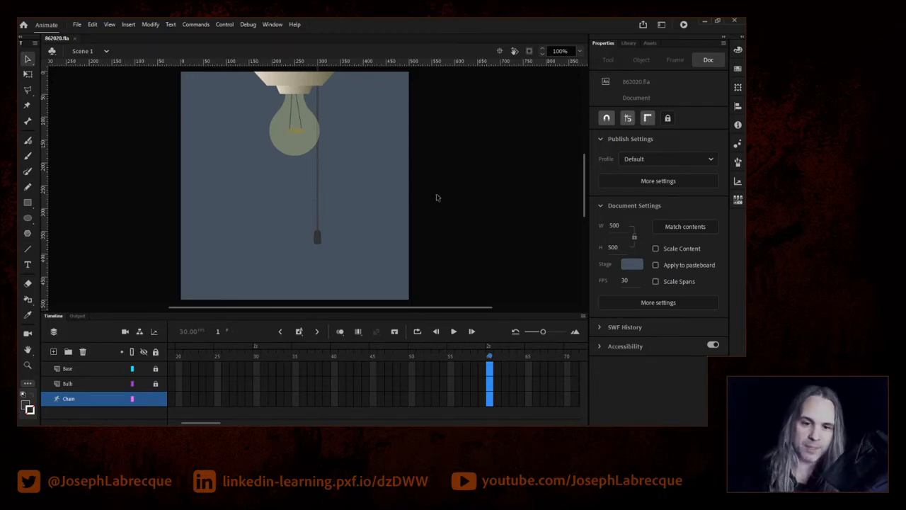
{"action": "left_click", "coordinate": [299, 333]}
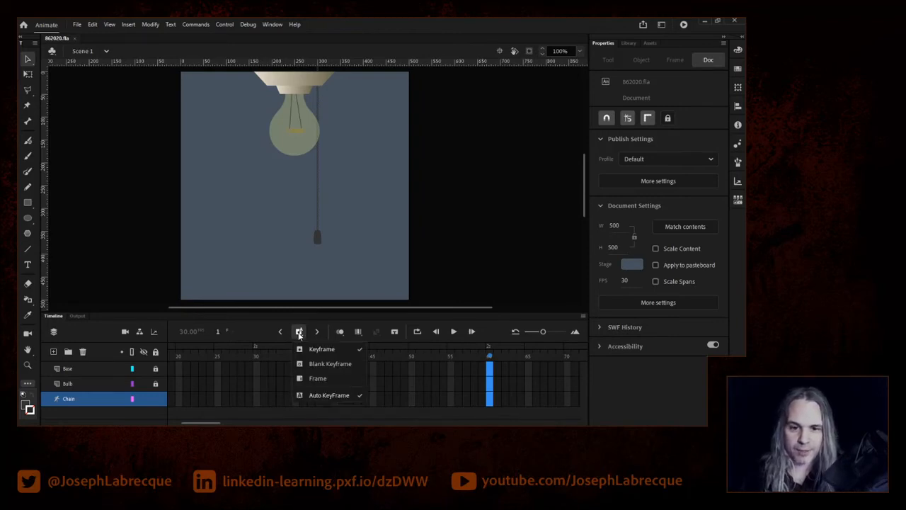
{"action": "left_click", "coordinate": [325, 376]}
Scrub the playhead back to frame 1 to check the chain across the extended timeline.
{"action": "left_click_drag", "start_coordinate": [488, 353], "coordinate": [210, 352]}
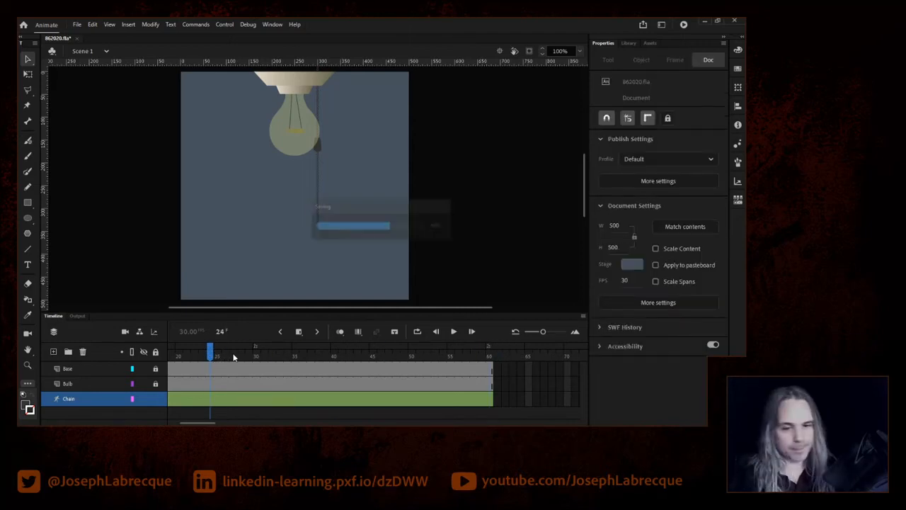
{"action": "left_click_drag", "start_coordinate": [212, 352], "coordinate": [86, 352]}
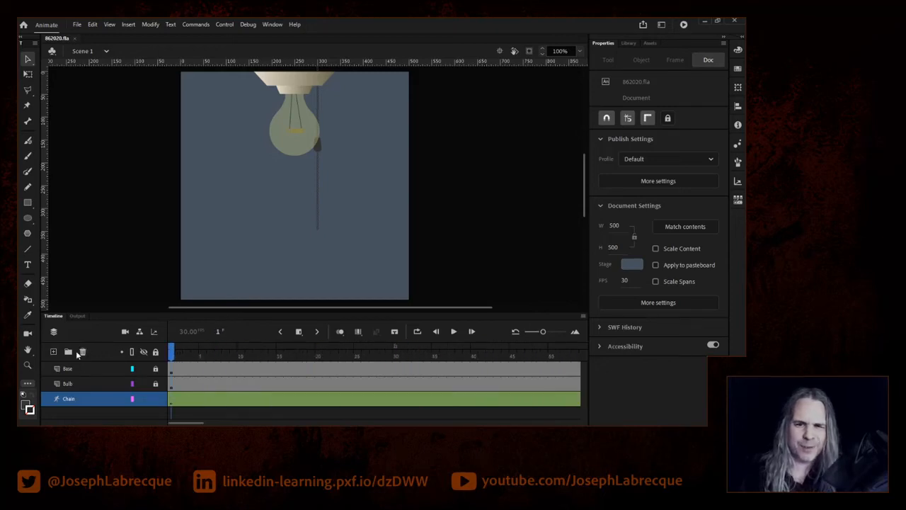
{"action": "mouse_move", "coordinate": [584, 168]}
{"action": "left_mouse_down"}
{"action": "mouse_move", "coordinate": [579, 147]}
{"action": "mouse_move", "coordinate": [580, 170]}
{"action": "left_mouse_up"}
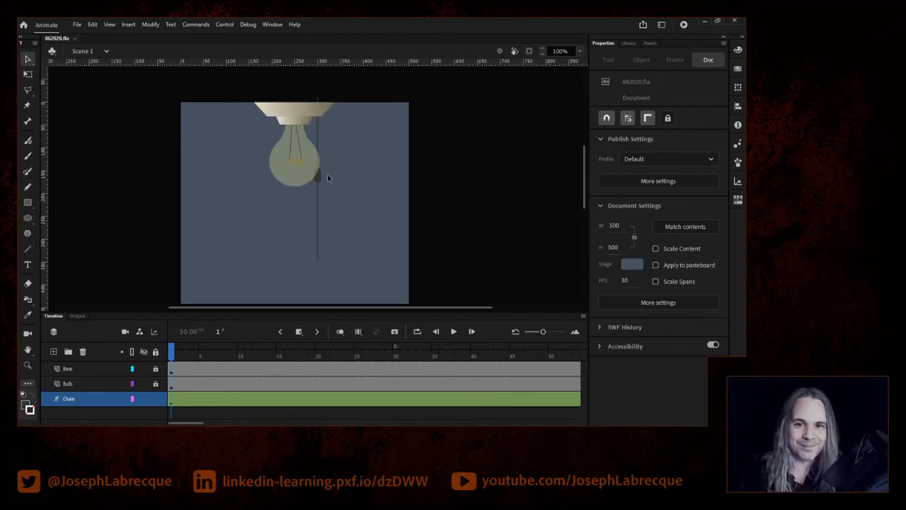
Try nudging the chain's pull handle shape on frame 1 down 20 px and back up.
{"action": "left_click", "coordinate": [319, 181]}
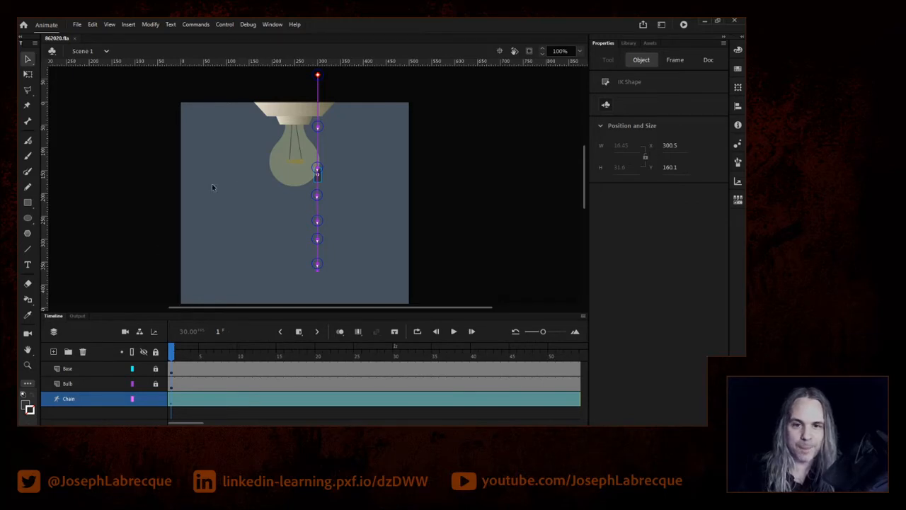
{"action": "left_click", "coordinate": [340, 183]}
{"action": "left_click", "coordinate": [321, 182]}
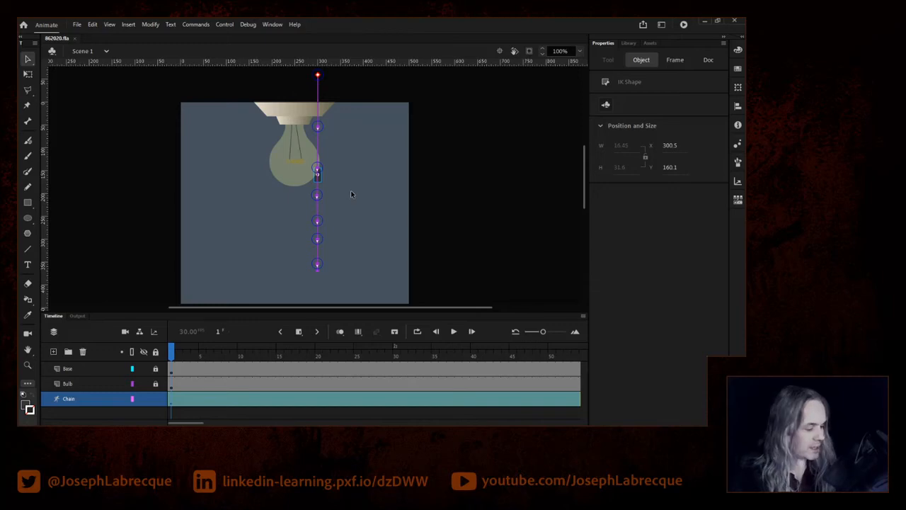
{"action": "key", "text": "shift+Down"}
{"action": "key", "text": "shift+Down"}
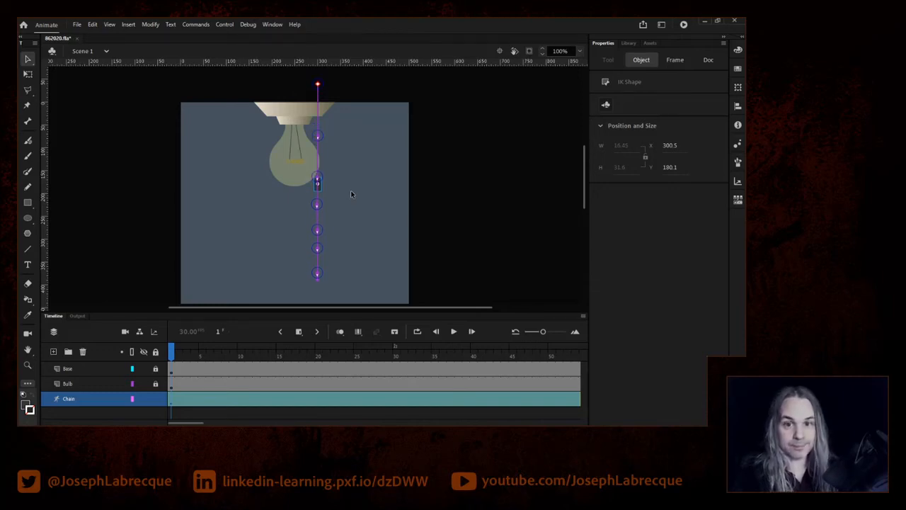
{"action": "key", "text": "shift+Up"}
{"action": "key", "text": "shift+Up"}
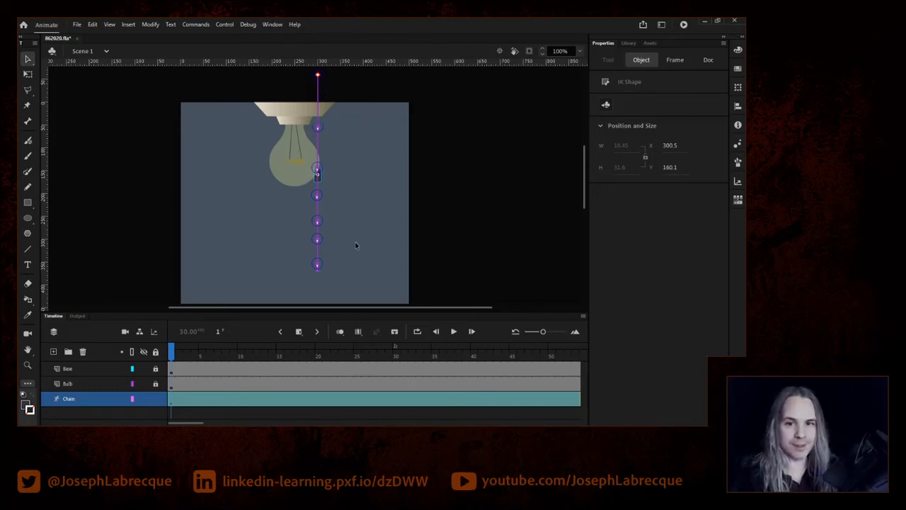
{"action": "left_click", "coordinate": [383, 253]}
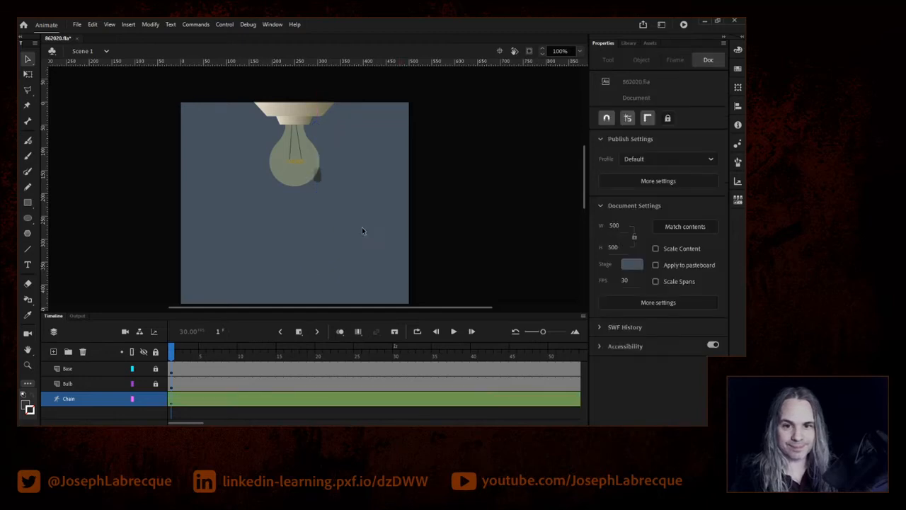
Select the pull handle, then play and step through the timeline to examine how the chain renders.
{"action": "left_click", "coordinate": [316, 175]}
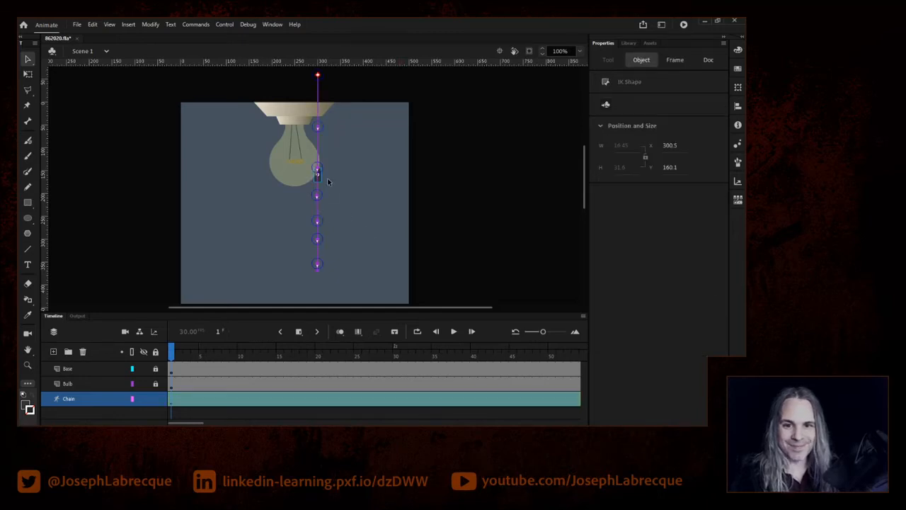
{"action": "mouse_move", "coordinate": [251, 347]}
{"action": "left_mouse_down"}
{"action": "mouse_move", "coordinate": [587, 338]}
{"action": "mouse_move", "coordinate": [265, 347]}
{"action": "left_mouse_up"}
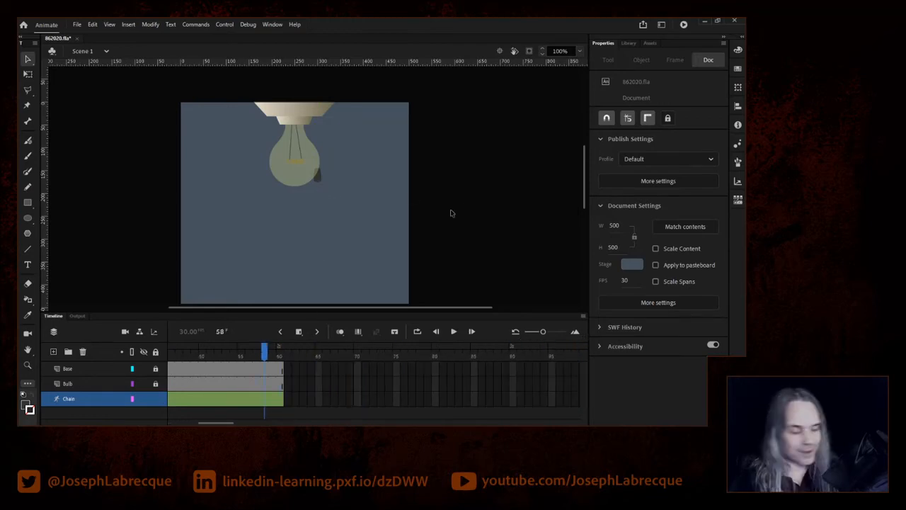
{"action": "key", "text": "Return"}
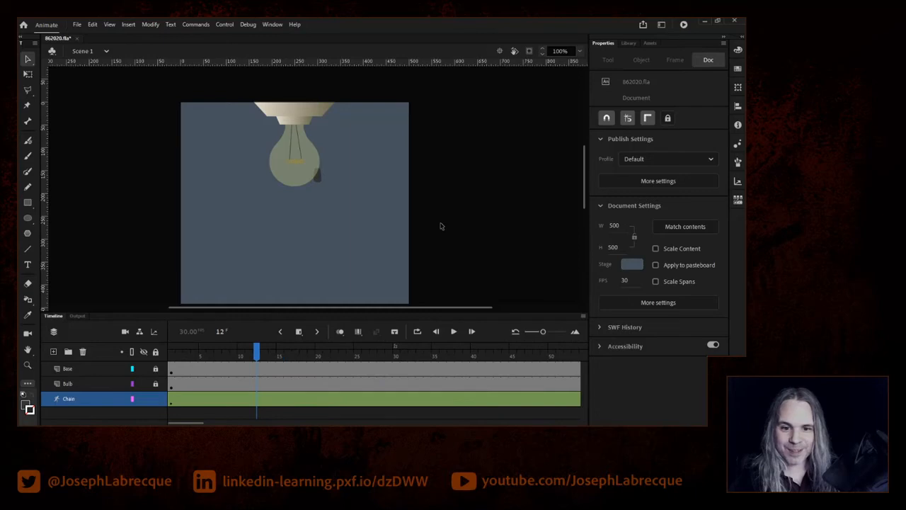
{"action": "key", "text": "comma"}
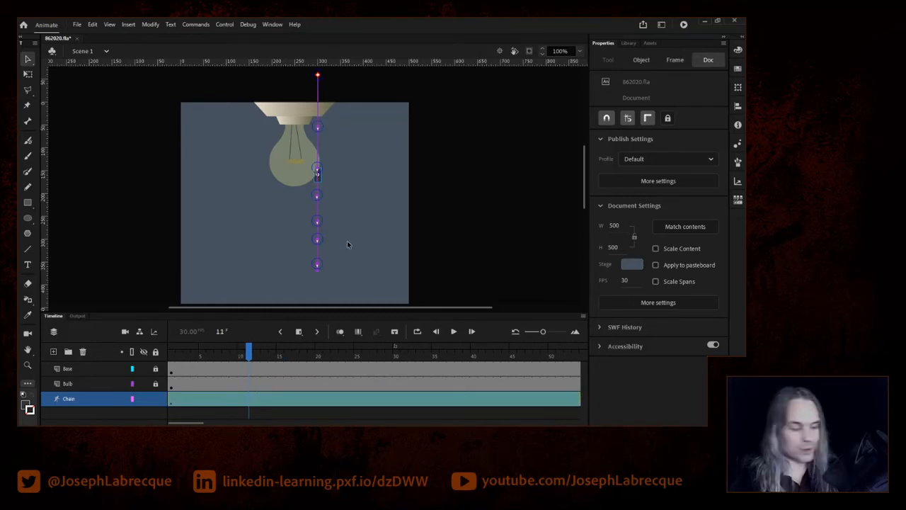
{"action": "key", "text": "shift+comma"}
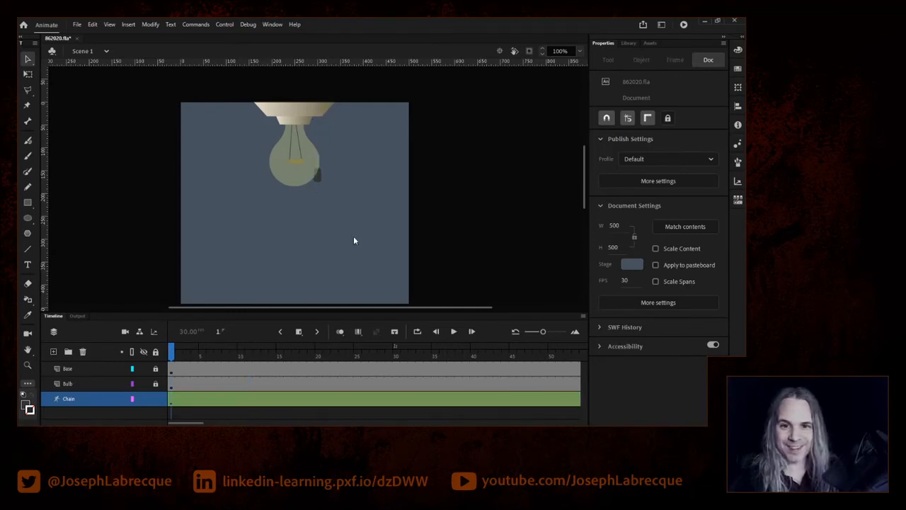
{"action": "key", "text": "shift+period"}
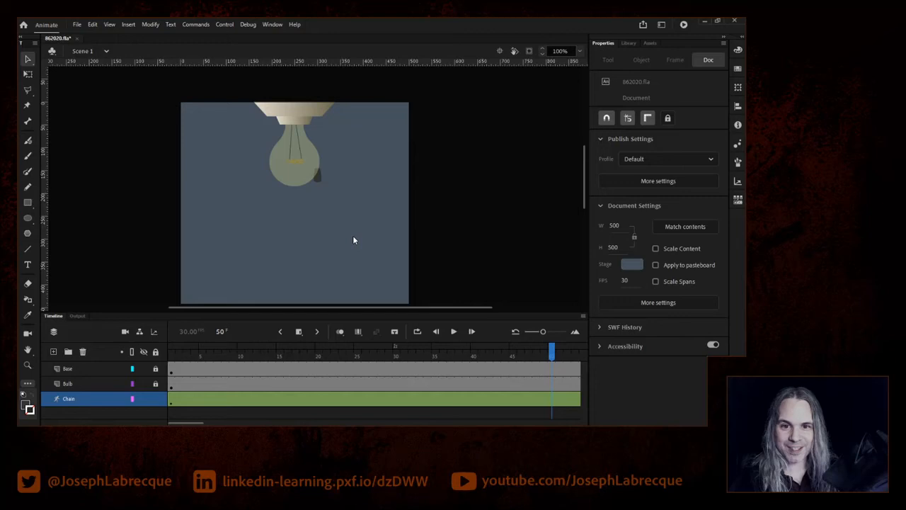
{"action": "key", "text": "Return"}
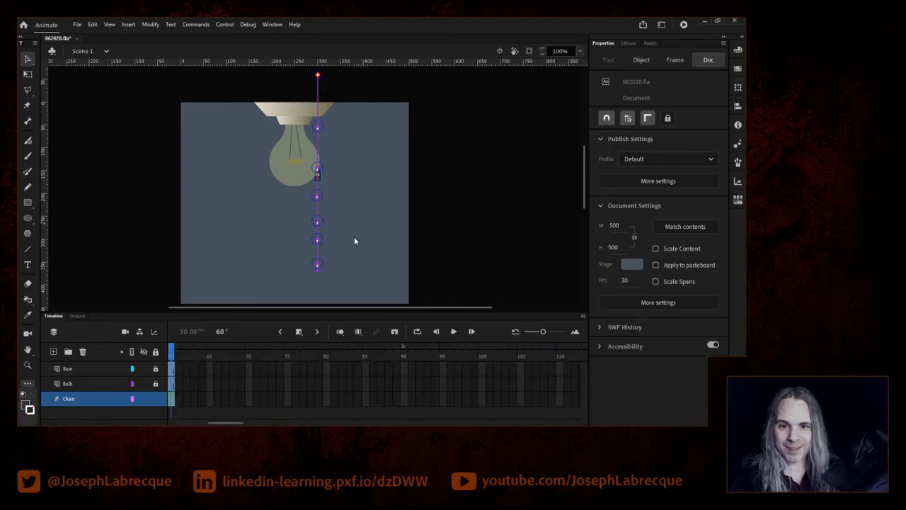
{"action": "key", "text": "shift+comma"}
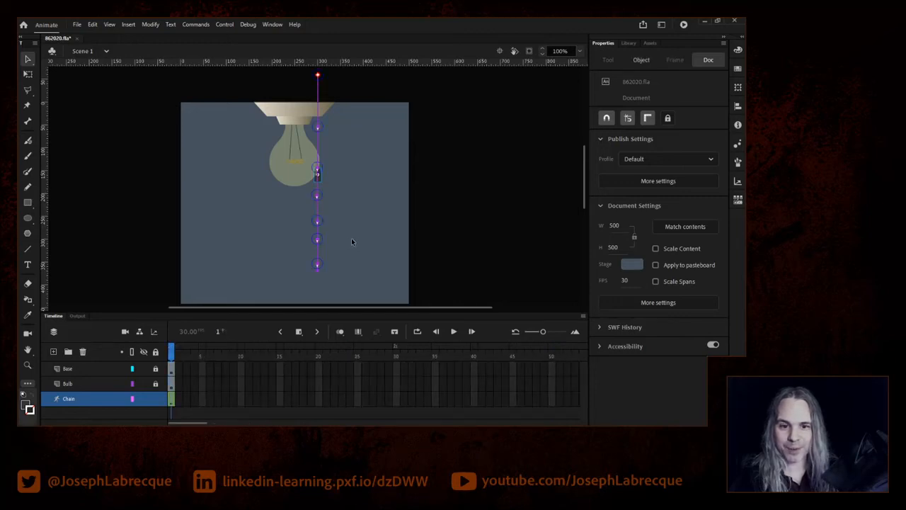
{"action": "key", "text": "Return"}
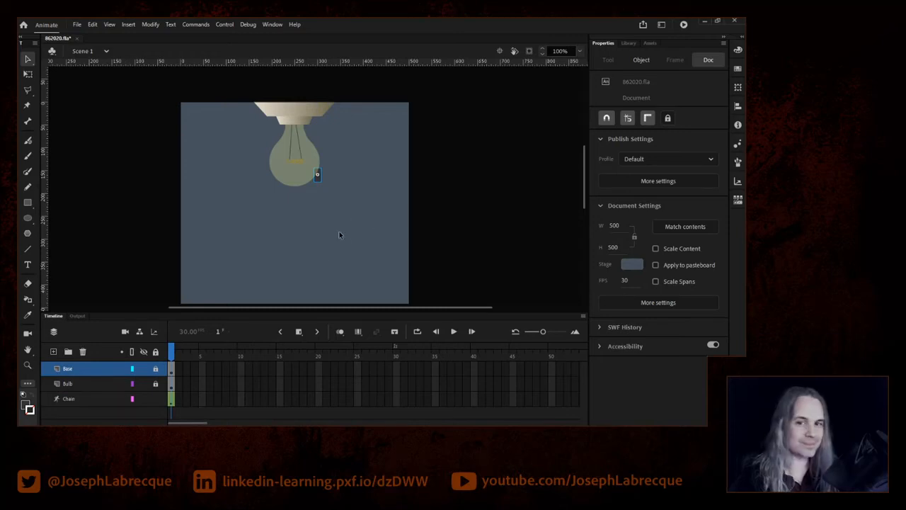
Repose the Chain armature by pulling on the handle shape and on the lowest bone.
{"action": "left_click_drag", "start_coordinate": [319, 179], "coordinate": [319, 214]}
{"action": "mouse_move", "coordinate": [322, 276]}
{"action": "left_mouse_down"}
{"action": "mouse_move", "coordinate": [364, 269]}
{"action": "mouse_move", "coordinate": [361, 276]}
{"action": "mouse_move", "coordinate": [253, 253]}
{"action": "mouse_move", "coordinate": [423, 275]}
{"action": "mouse_move", "coordinate": [264, 299]}
{"action": "mouse_move", "coordinate": [411, 271]}
{"action": "mouse_move", "coordinate": [283, 291]}
{"action": "mouse_move", "coordinate": [343, 278]}
{"action": "mouse_move", "coordinate": [336, 275]}
{"action": "mouse_move", "coordinate": [243, 293]}
{"action": "mouse_move", "coordinate": [398, 271]}
{"action": "mouse_move", "coordinate": [285, 291]}
{"action": "mouse_move", "coordinate": [354, 294]}
{"action": "mouse_move", "coordinate": [279, 293]}
{"action": "mouse_move", "coordinate": [338, 293]}
{"action": "mouse_move", "coordinate": [318, 294]}
{"action": "left_mouse_up"}
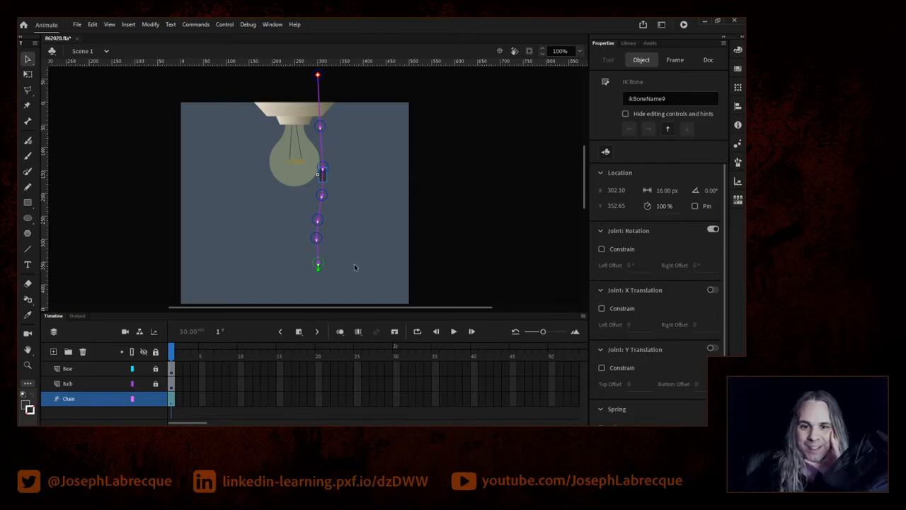
{"action": "left_click", "coordinate": [365, 293]}
Inspect the chain's pull handle at 200% zoom and return the view to 100%.
{"action": "left_click", "coordinate": [580, 51]}
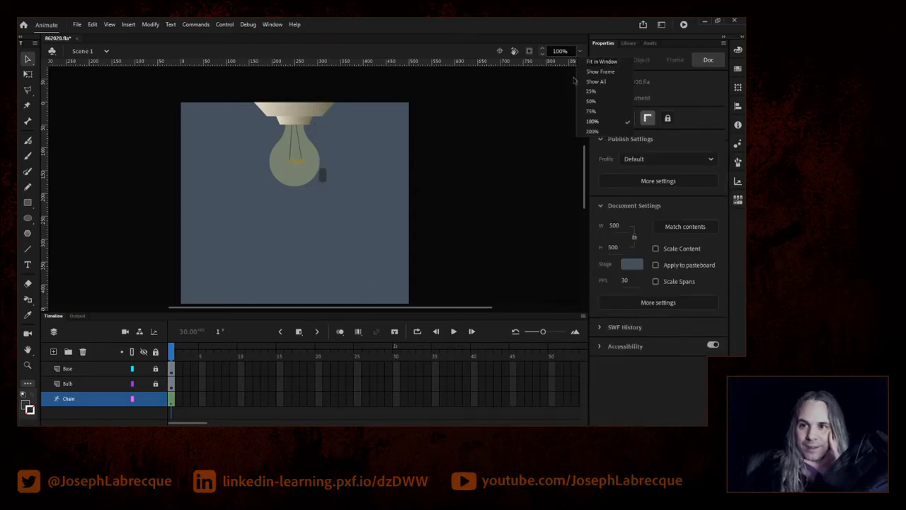
{"action": "left_click", "coordinate": [604, 126]}
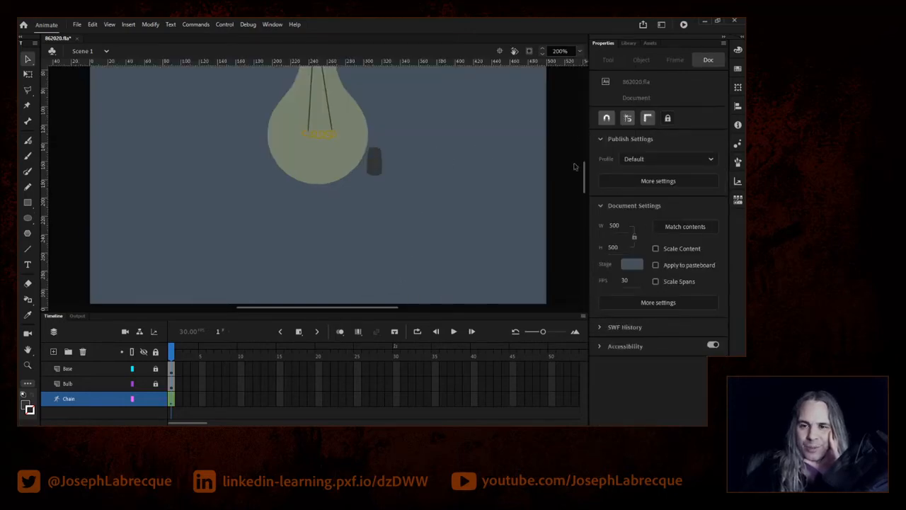
{"action": "mouse_move", "coordinate": [585, 168]}
{"action": "left_mouse_down"}
{"action": "mouse_move", "coordinate": [585, 143]}
{"action": "mouse_move", "coordinate": [585, 156]}
{"action": "left_mouse_up"}
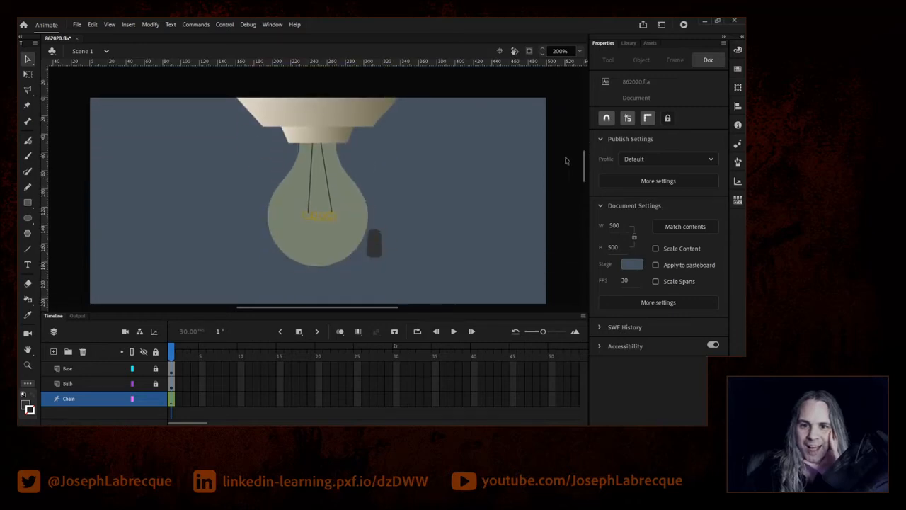
{"action": "left_click", "coordinate": [371, 240]}
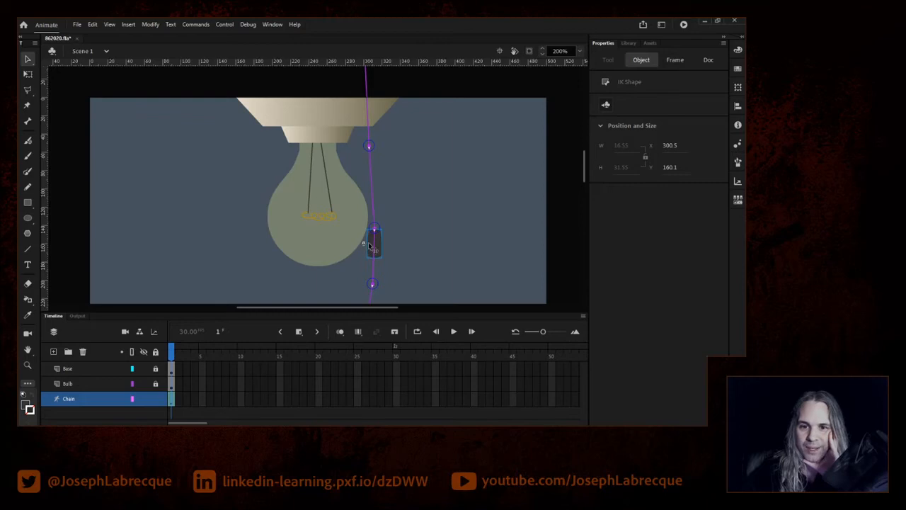
{"action": "left_click", "coordinate": [579, 51]}
{"action": "left_click", "coordinate": [594, 121]}
{"action": "scroll", "coordinate": [588, 158], "scroll_direction": "down", "scroll_amount": 3}
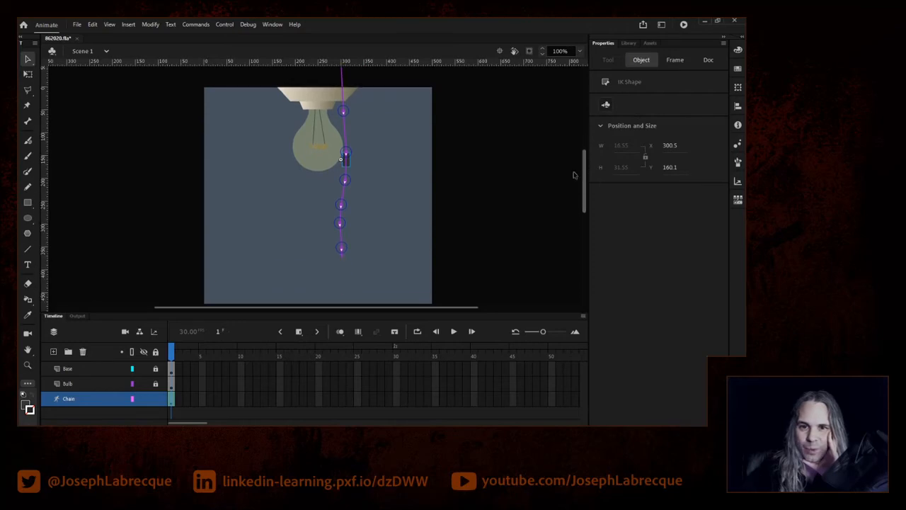
{"action": "scroll", "coordinate": [585, 168], "scroll_direction": "up", "scroll_amount": 2}
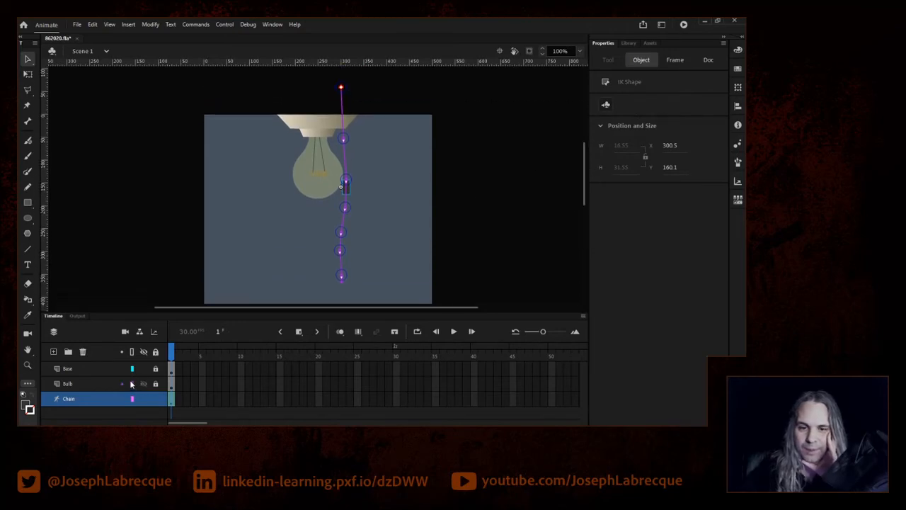
Select the pull handle and its bones, reposition the lowest bone, and delete the bottom bones of the Chain armature.
{"action": "left_click", "coordinate": [383, 227]}
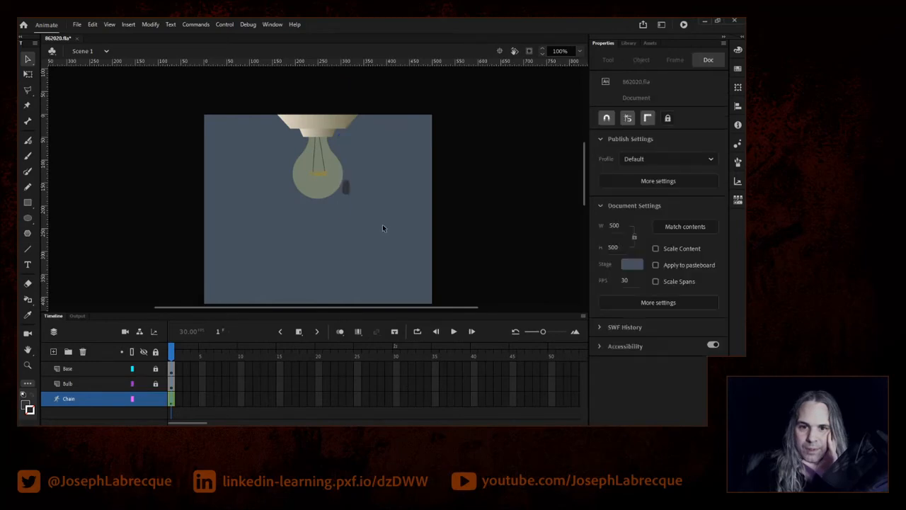
{"action": "left_click", "coordinate": [352, 191]}
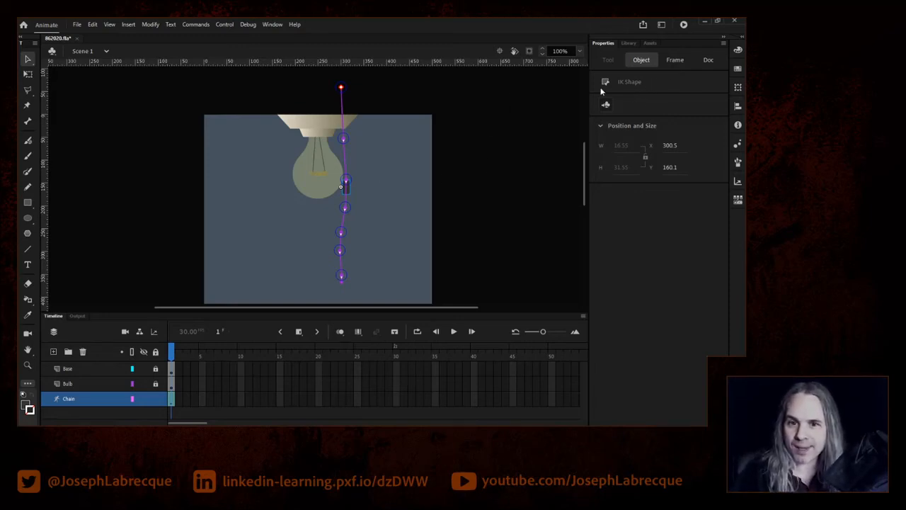
{"action": "left_click", "coordinate": [347, 191]}
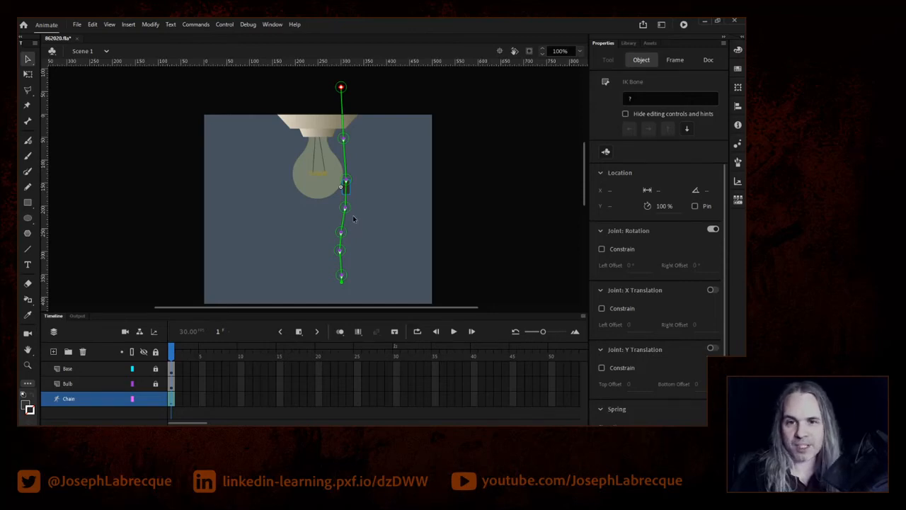
{"action": "left_click_drag", "start_coordinate": [344, 279], "coordinate": [344, 299]}
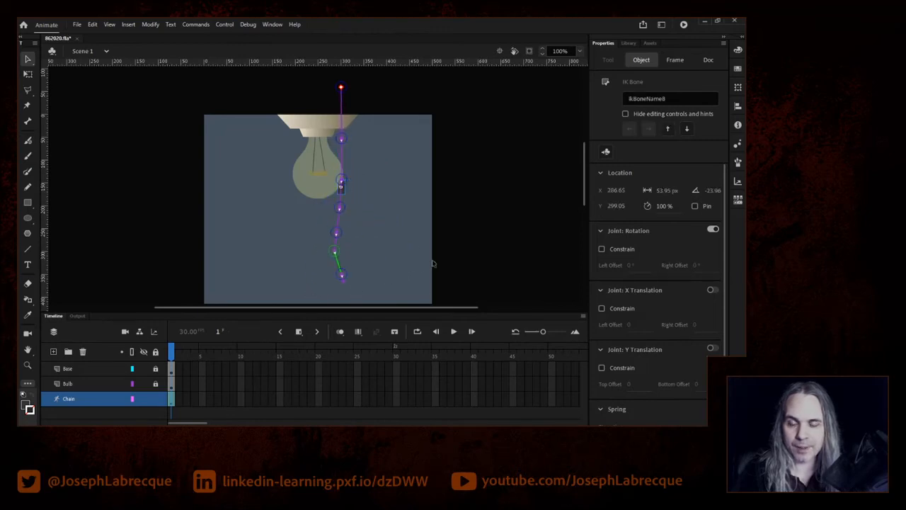
{"action": "left_click", "coordinate": [371, 234]}
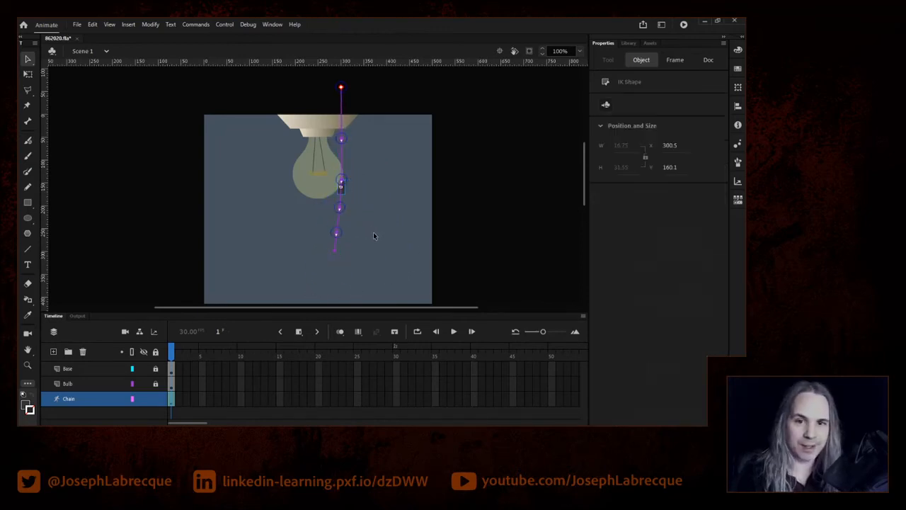
{"action": "left_click", "coordinate": [333, 241]}
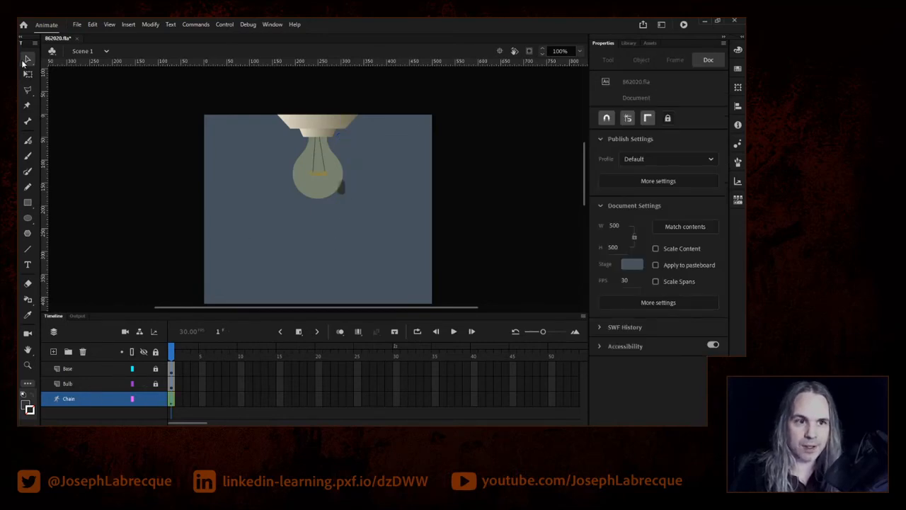
Cut the pull handle's armature shape and paste it back onto the Chain layer's first frame.
{"action": "left_click", "coordinate": [342, 191]}
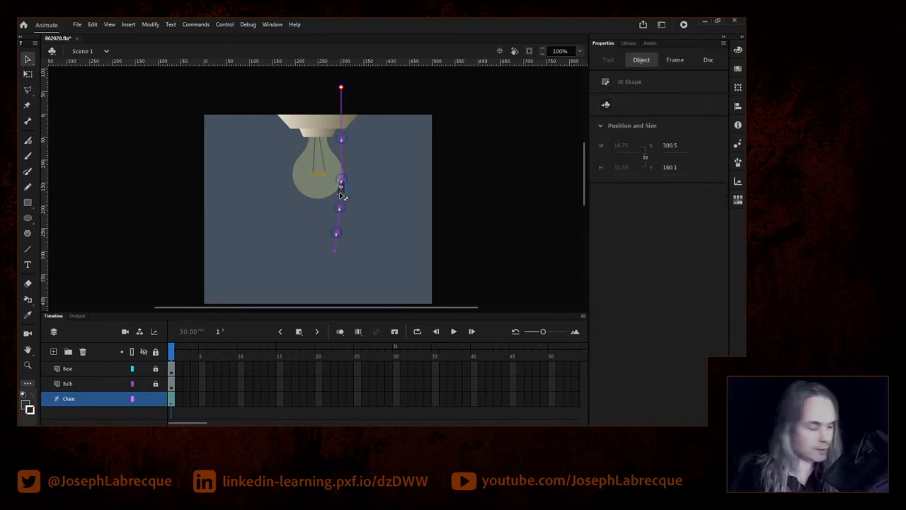
{"action": "left_click", "coordinate": [380, 181]}
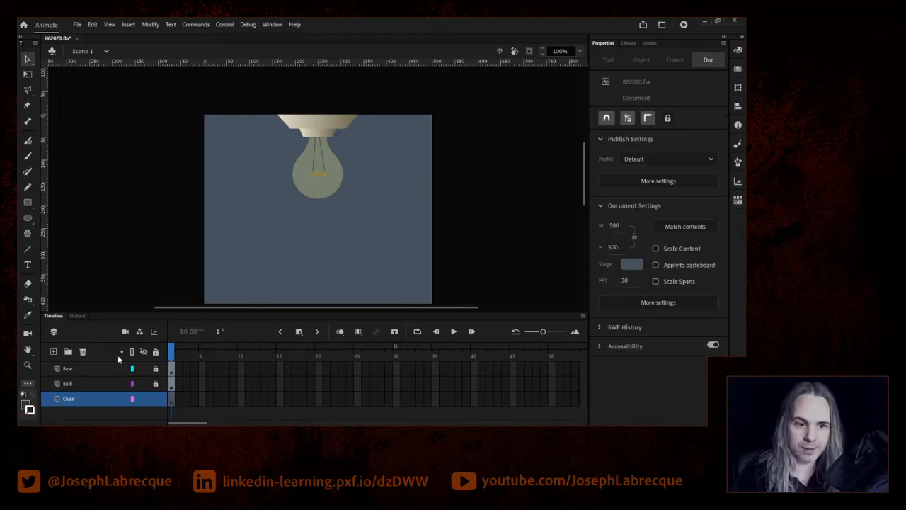
{"action": "left_click", "coordinate": [172, 398]}
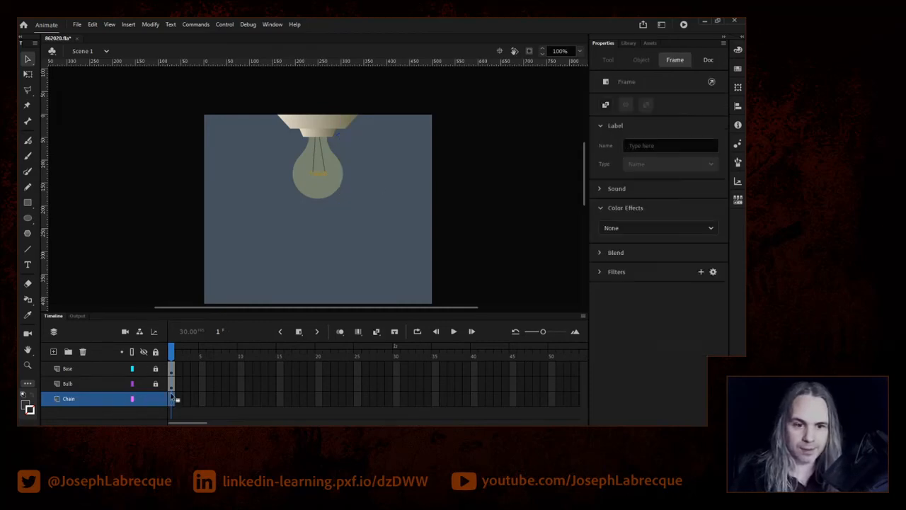
{"action": "right_click", "coordinate": [381, 230]}
{"action": "left_click", "coordinate": [431, 262]}
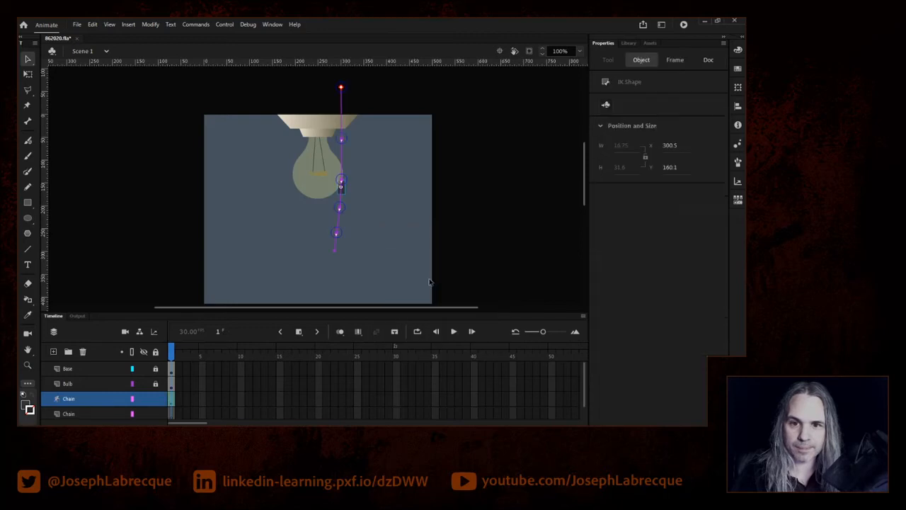
{"action": "left_click", "coordinate": [401, 273]}
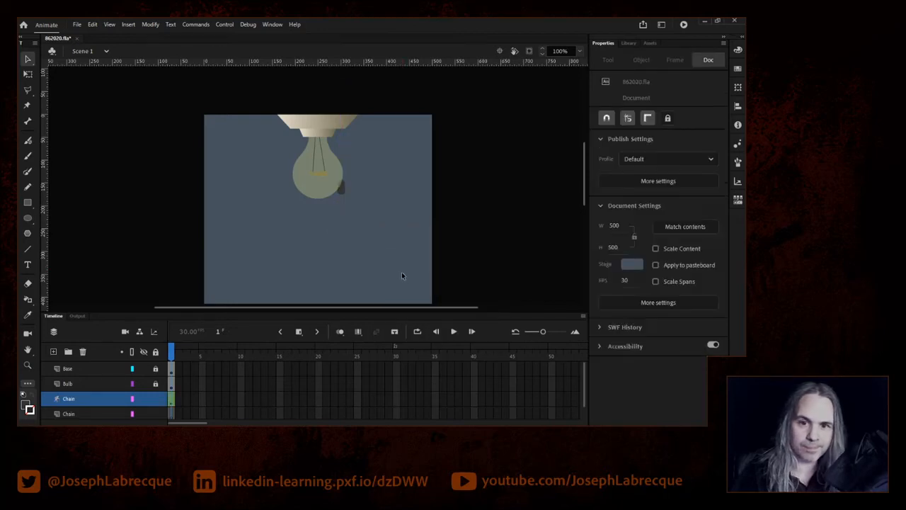
Examine the pasted armature by selecting its bones and shape in turn and checking the options available for the shape.
{"action": "left_click", "coordinate": [342, 196]}
{"action": "left_click", "coordinate": [343, 197]}
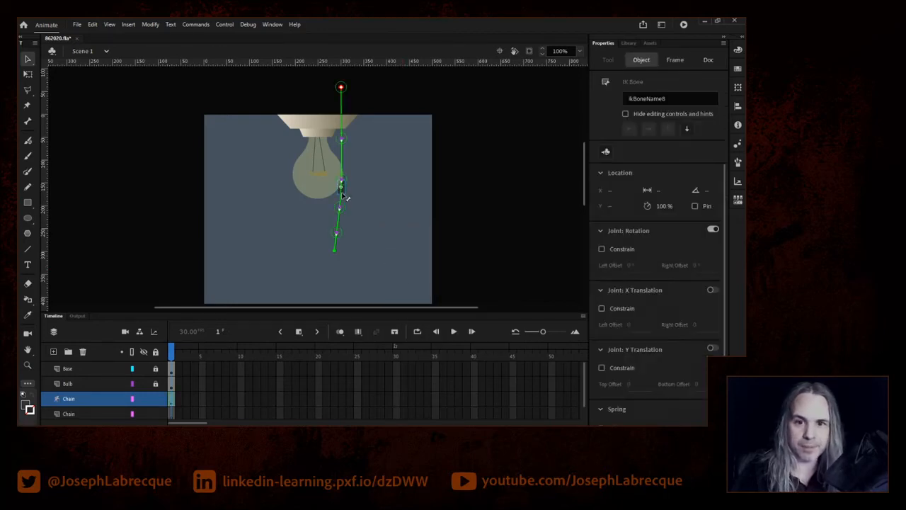
{"action": "left_click", "coordinate": [343, 197]}
{"action": "left_click", "coordinate": [344, 198]}
{"action": "left_click", "coordinate": [346, 199]}
{"action": "left_click", "coordinate": [346, 199]}
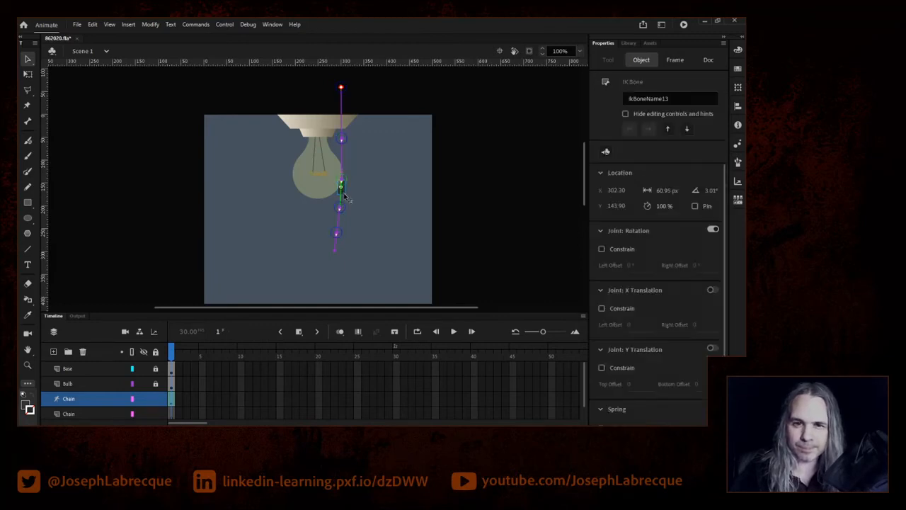
{"action": "left_click", "coordinate": [345, 196]}
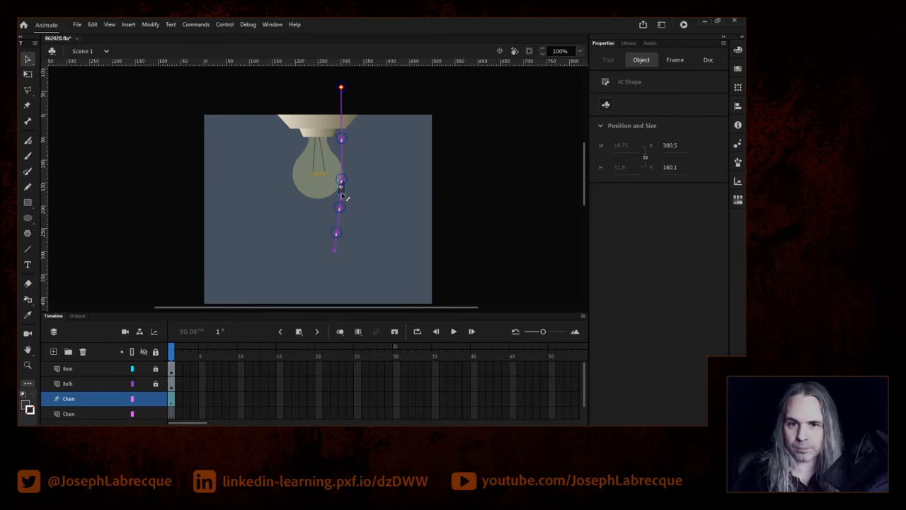
{"action": "right_click", "coordinate": [344, 197]}
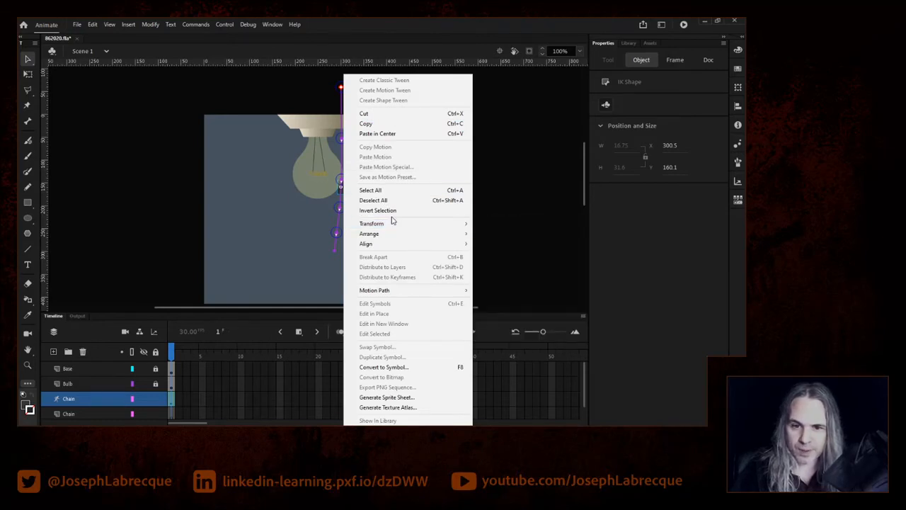
{"action": "left_click", "coordinate": [524, 218]}
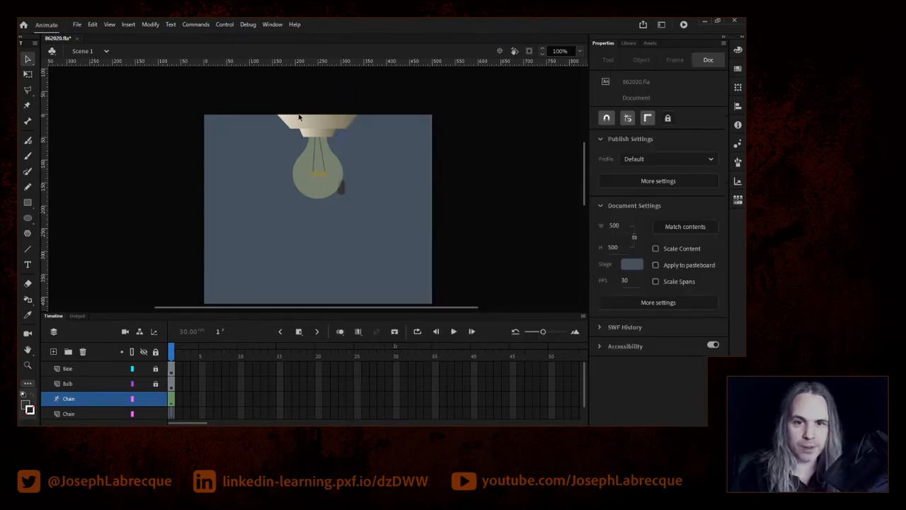
Delete the pull handle's armature shape and remove the duplicate Chain layer.
{"action": "left_click", "coordinate": [347, 212]}
{"action": "key", "text": "Delete"}
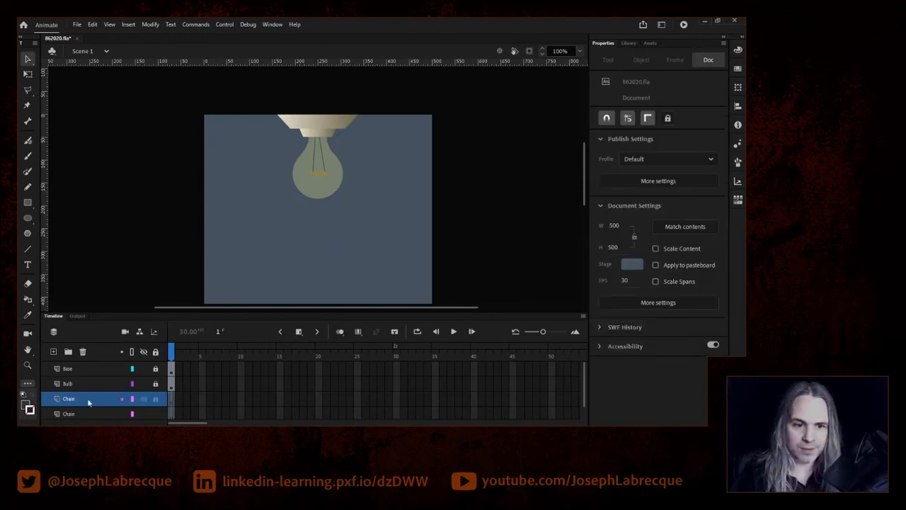
{"action": "left_click", "coordinate": [83, 352]}
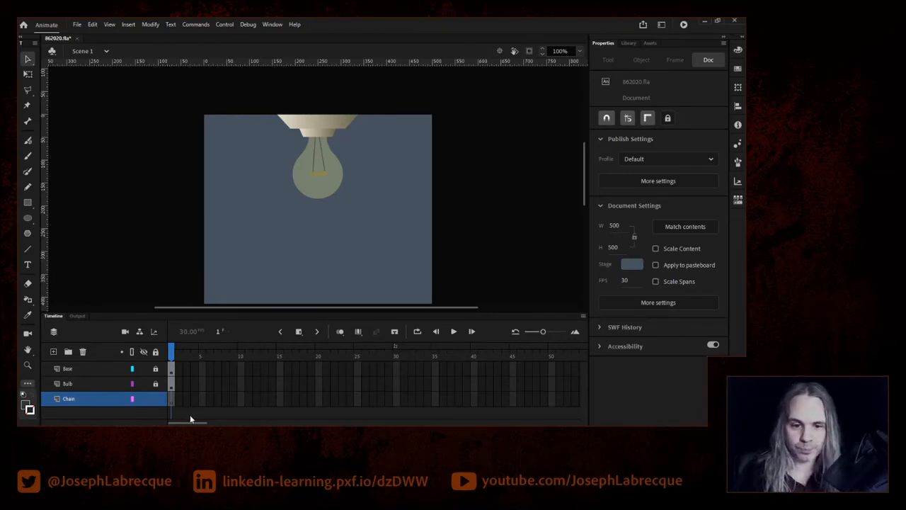
Extend the Base, Bulb and Chain layers to frame 60.
{"action": "left_click_drag", "start_coordinate": [189, 423], "coordinate": [200, 423]}
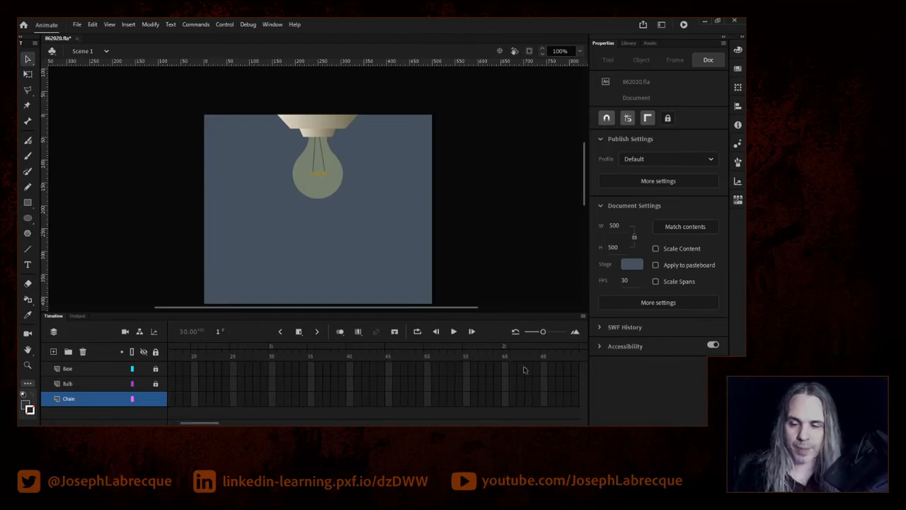
{"action": "left_click_drag", "start_coordinate": [507, 369], "coordinate": [504, 400]}
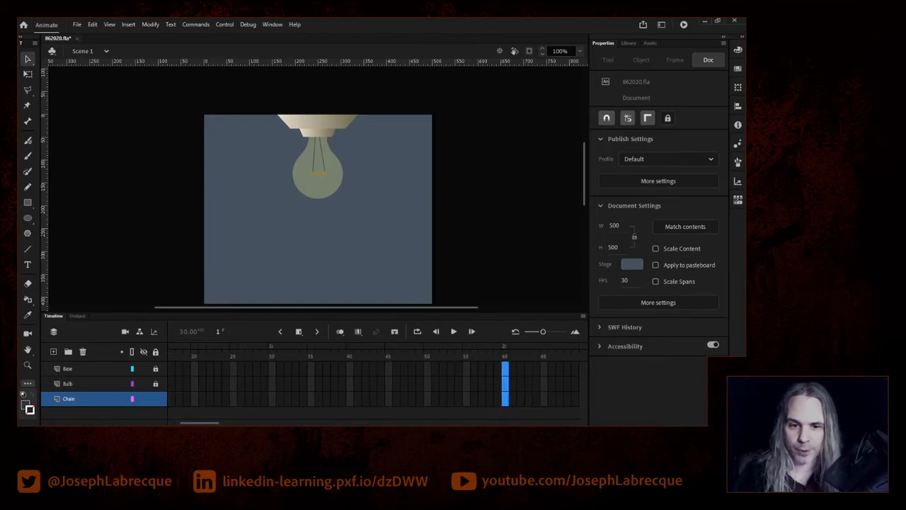
{"action": "left_click", "coordinate": [297, 331]}
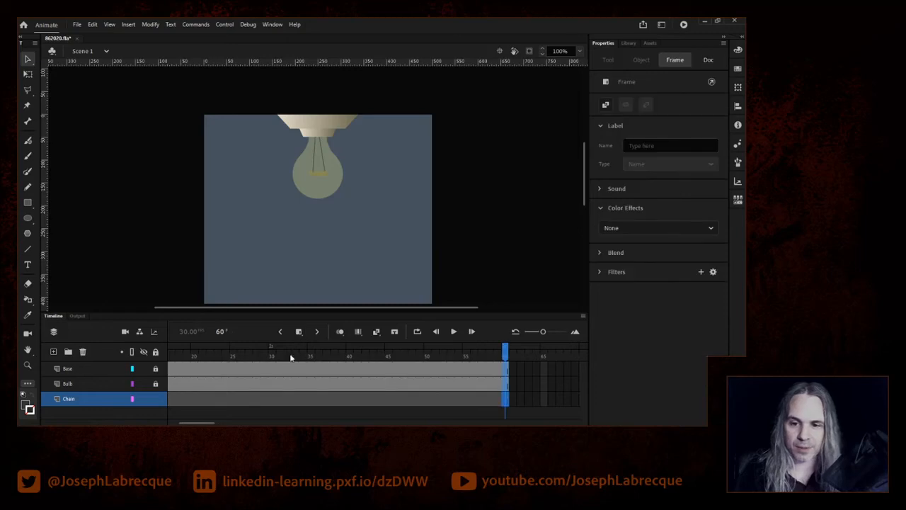
Insert a keyframe at frame 30 on the Bulb layer.
{"action": "left_click_drag", "start_coordinate": [504, 352], "coordinate": [474, 351]}
{"action": "left_click", "coordinate": [272, 361]}
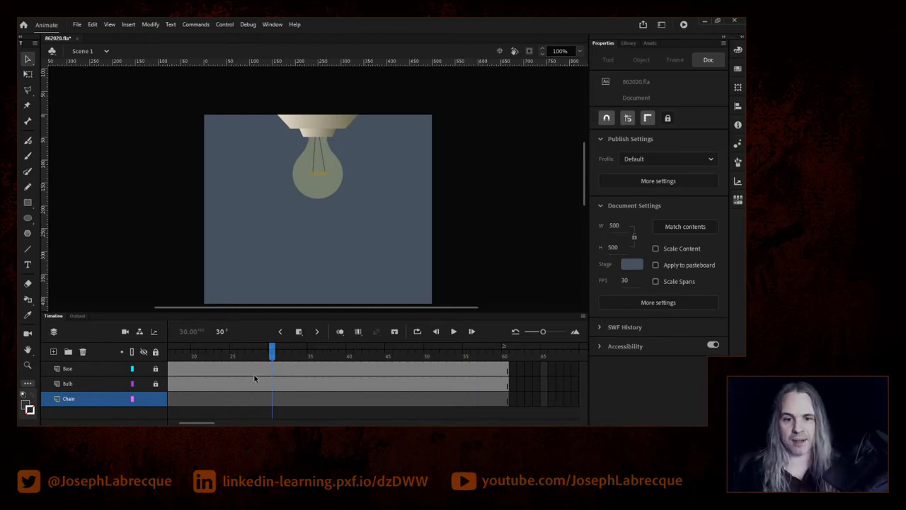
{"action": "left_click", "coordinate": [273, 383]}
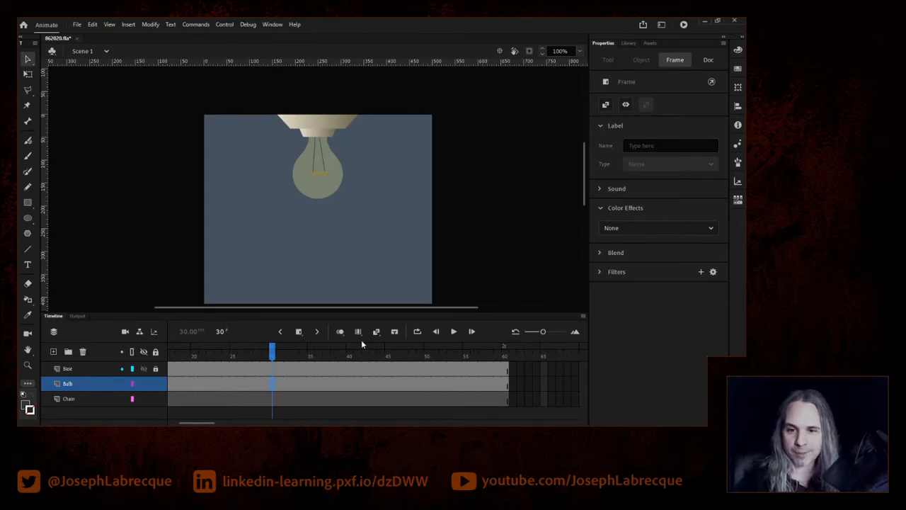
{"action": "left_click", "coordinate": [298, 333]}
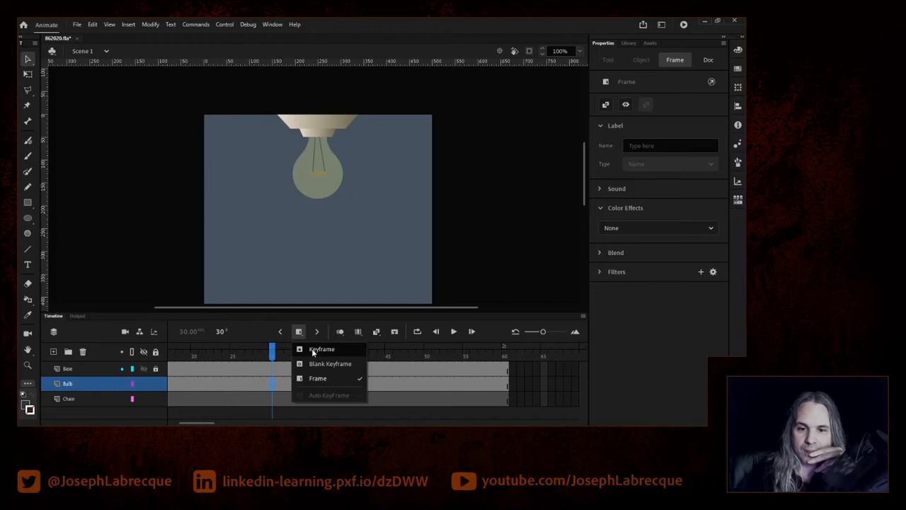
{"action": "left_click", "coordinate": [311, 352]}
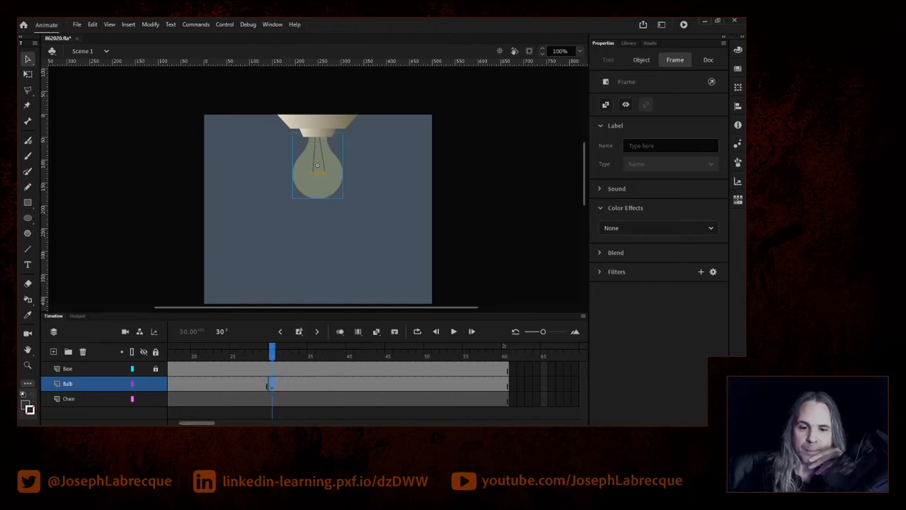
Change the bulb instance on the frame 30 keyframe from Graphic to Movie Clip.
{"action": "left_click_drag", "start_coordinate": [189, 423], "coordinate": [177, 424]}
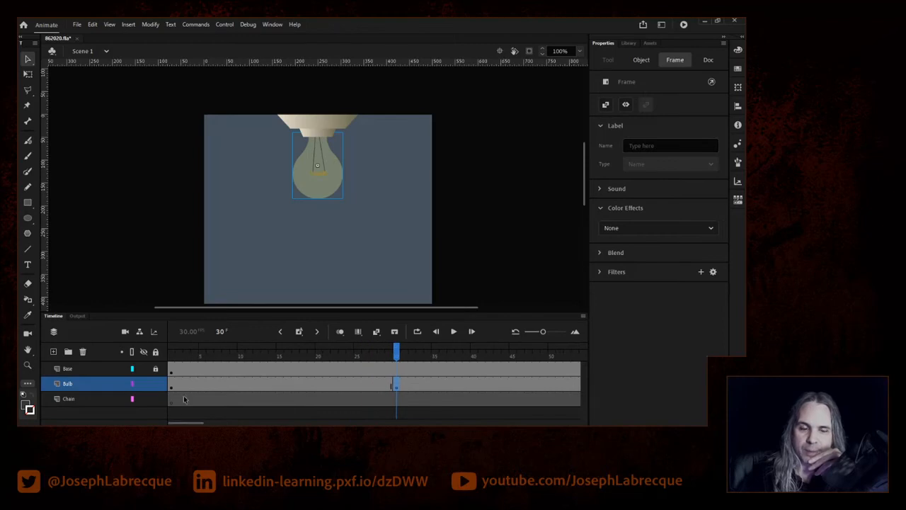
{"action": "left_click", "coordinate": [172, 356]}
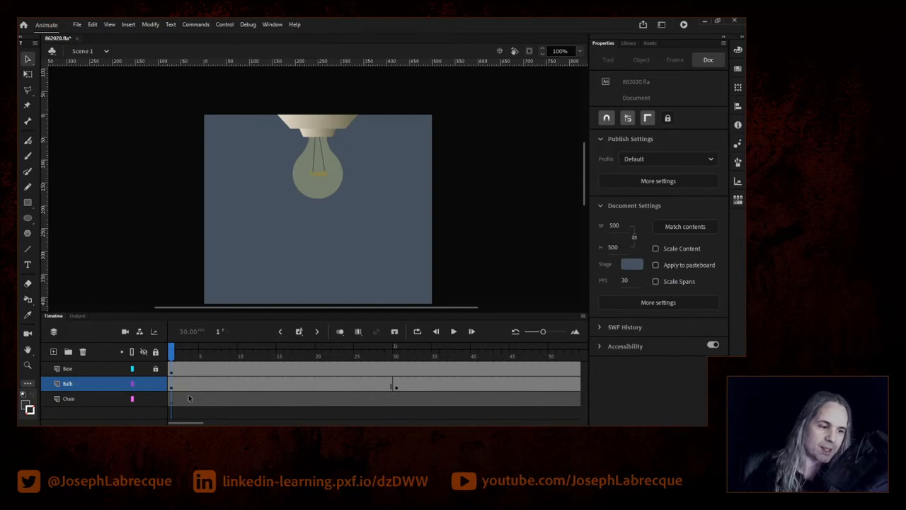
{"action": "left_click", "coordinate": [396, 357]}
{"action": "left_click", "coordinate": [395, 386]}
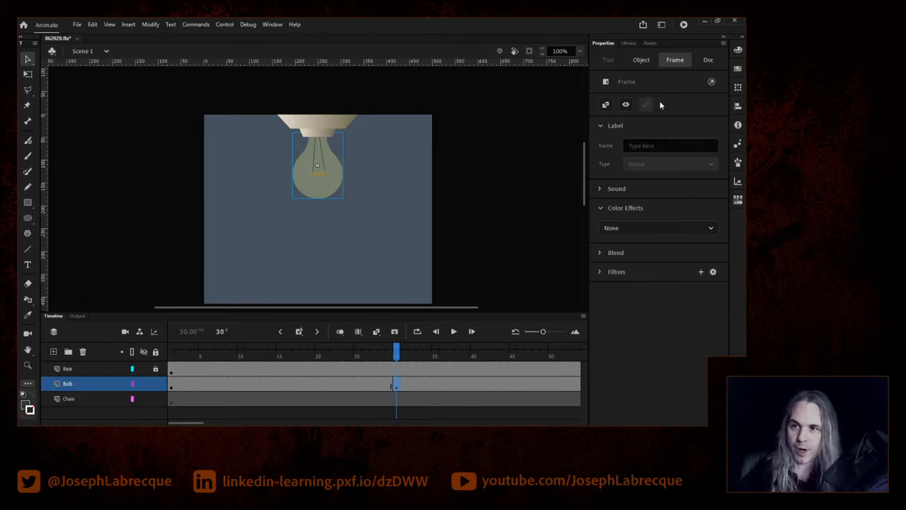
{"action": "left_click", "coordinate": [320, 190]}
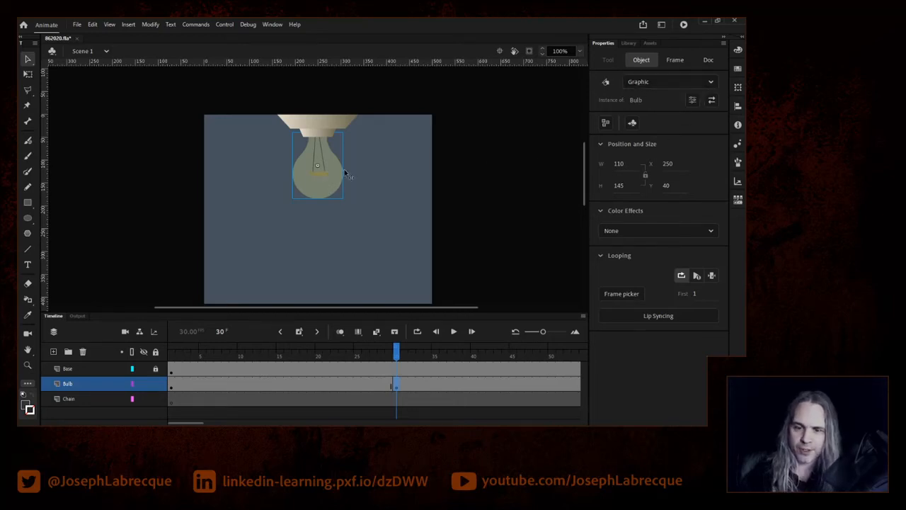
{"action": "left_click", "coordinate": [659, 82]}
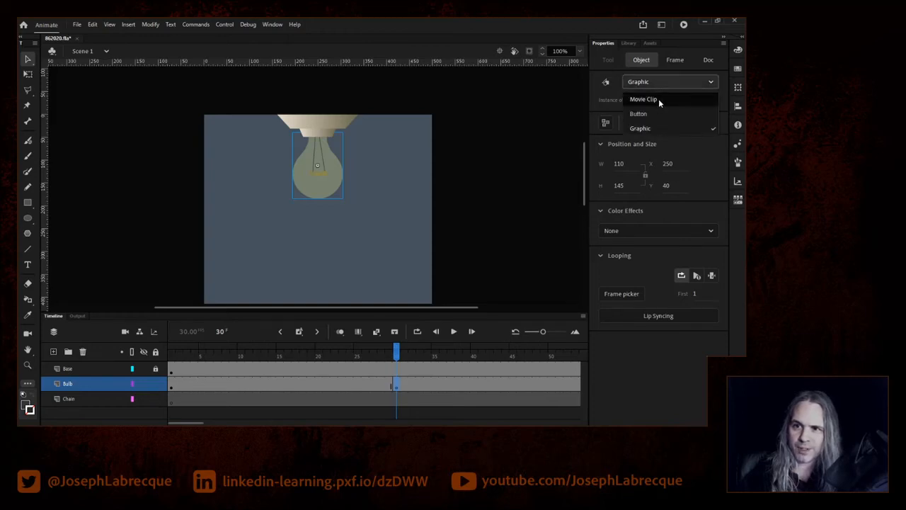
{"action": "left_click", "coordinate": [659, 99]}
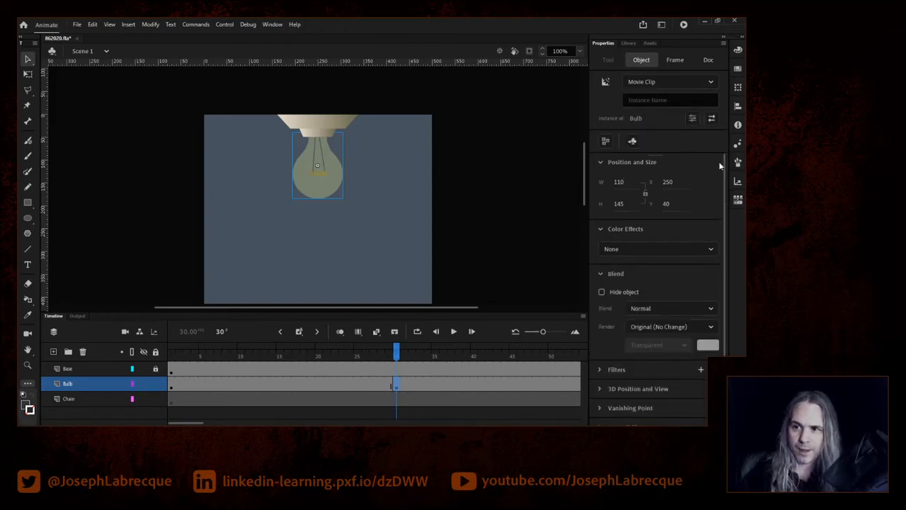
Collapse the bulb instance's Position and Size, Color Effects and Blend settings and expand its Filters.
{"action": "mouse_move", "coordinate": [724, 160]}
{"action": "left_mouse_down"}
{"action": "mouse_move", "coordinate": [724, 169]}
{"action": "mouse_move", "coordinate": [718, 160]}
{"action": "left_mouse_up"}
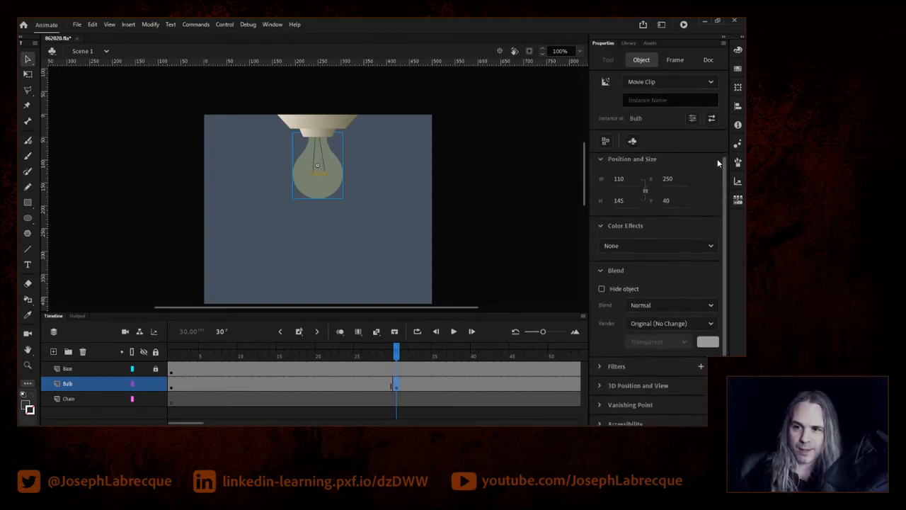
{"action": "left_click", "coordinate": [601, 161]}
{"action": "left_click", "coordinate": [600, 181]}
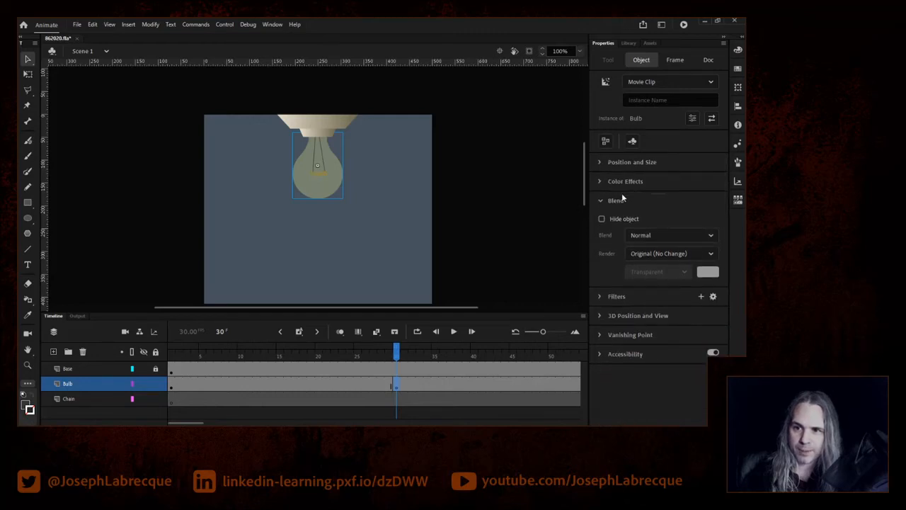
{"action": "left_click", "coordinate": [600, 200]}
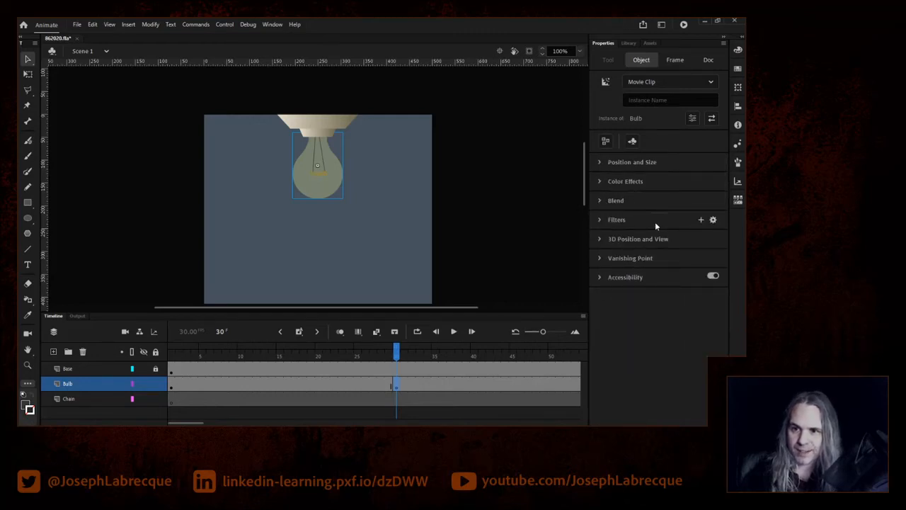
{"action": "left_click", "coordinate": [600, 220]}
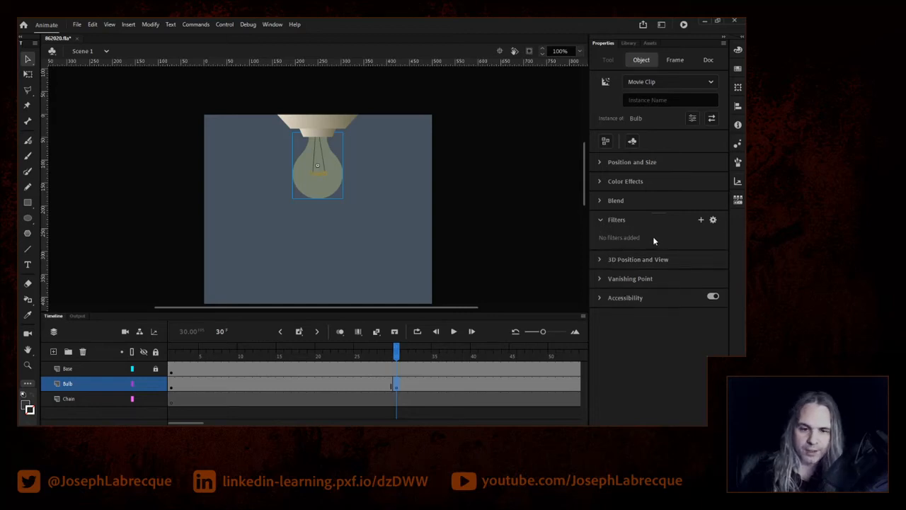
Change the bulb instance on the frame 1 keyframe of the Bulb layer from Graphic to Movie Clip.
{"action": "left_click", "coordinate": [172, 356]}
{"action": "left_click", "coordinate": [170, 390]}
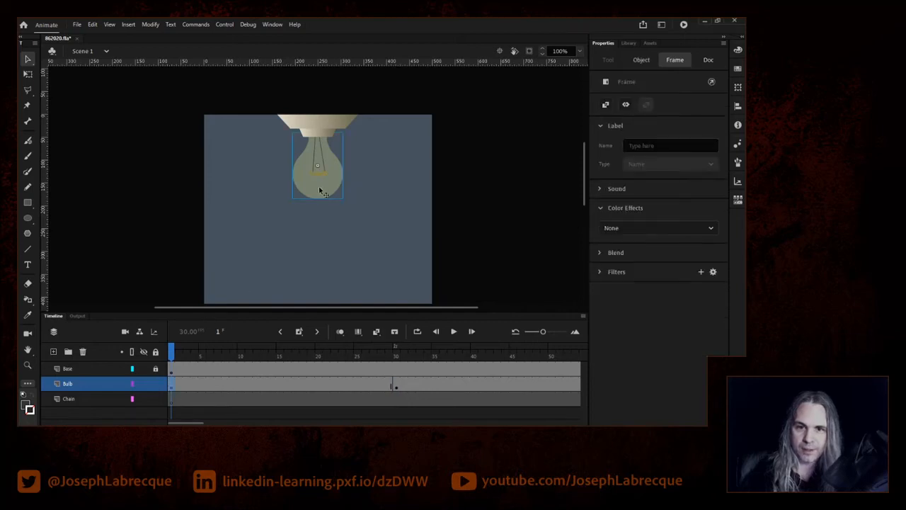
{"action": "left_click", "coordinate": [323, 192]}
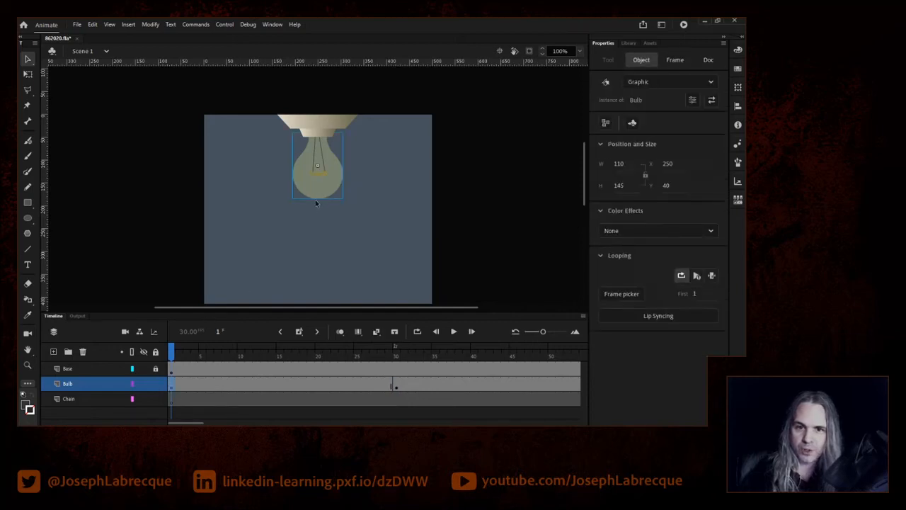
{"action": "left_click", "coordinate": [650, 85]}
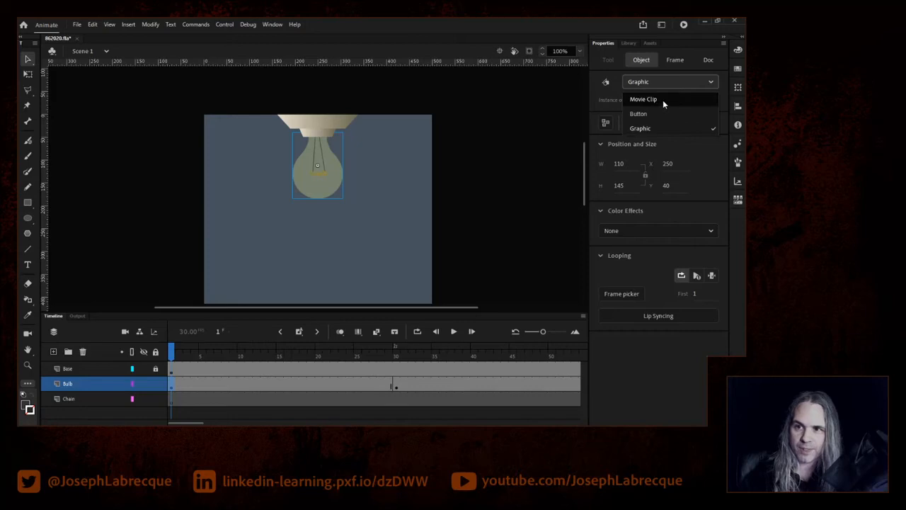
{"action": "left_click", "coordinate": [663, 101]}
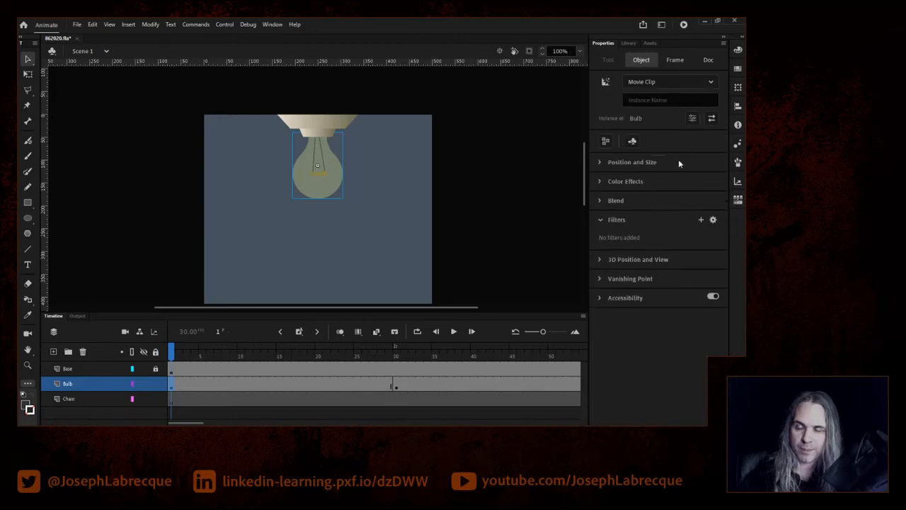
Examine the frame, document and object properties at the Bulb layer's frame 30 keyframe, including the frame-level and object-level Filters.
{"action": "left_click", "coordinate": [396, 354]}
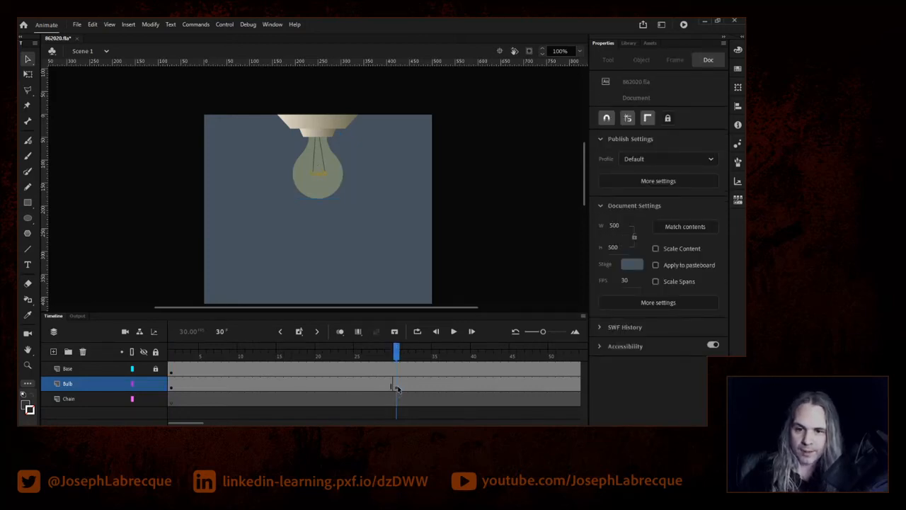
{"action": "key", "text": "F6"}
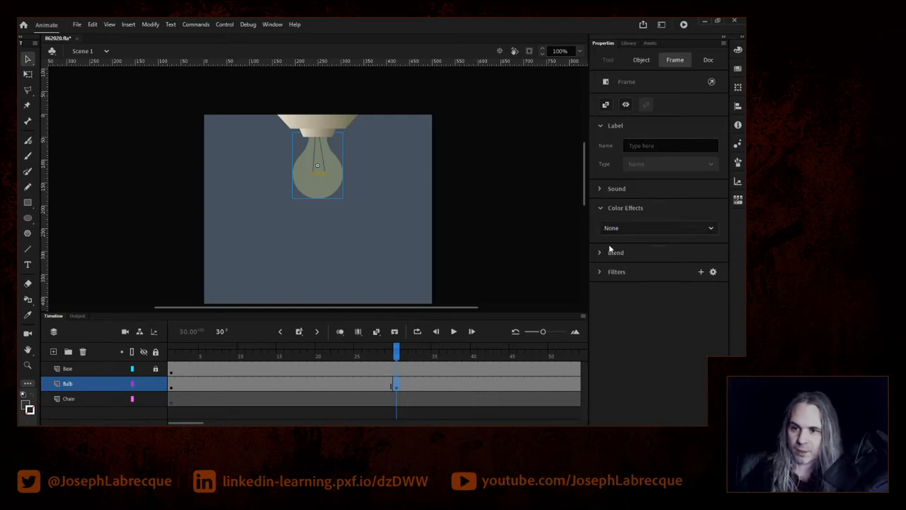
{"action": "left_click", "coordinate": [602, 272]}
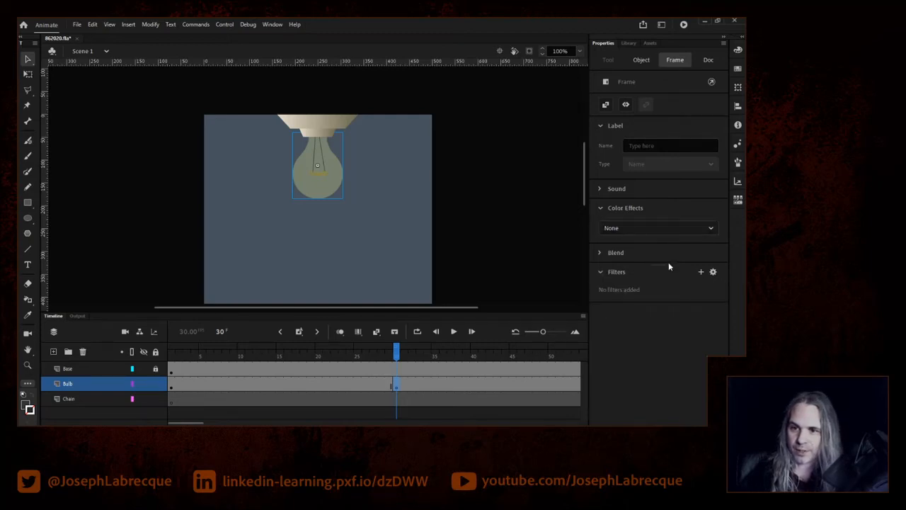
{"action": "left_click", "coordinate": [322, 194]}
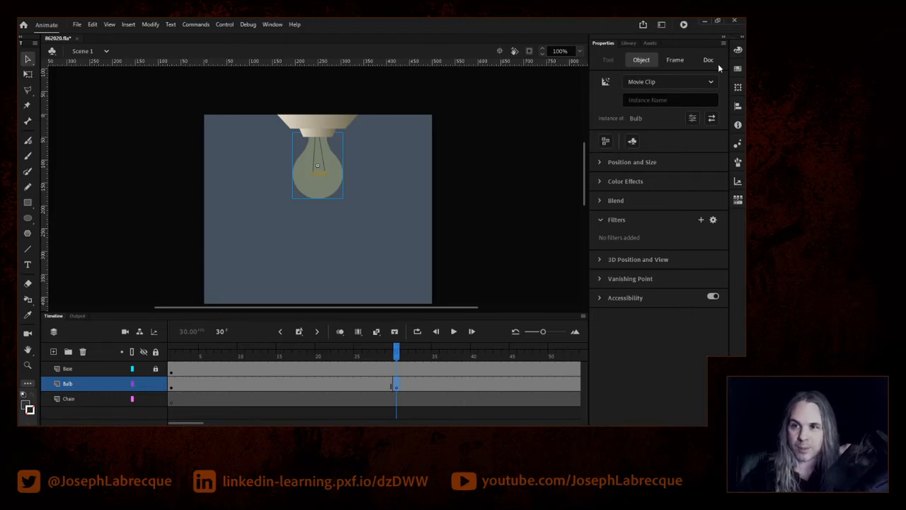
{"action": "left_click", "coordinate": [680, 62]}
{"action": "left_click", "coordinate": [710, 61]}
{"action": "left_click", "coordinate": [675, 61]}
{"action": "left_click", "coordinate": [645, 61]}
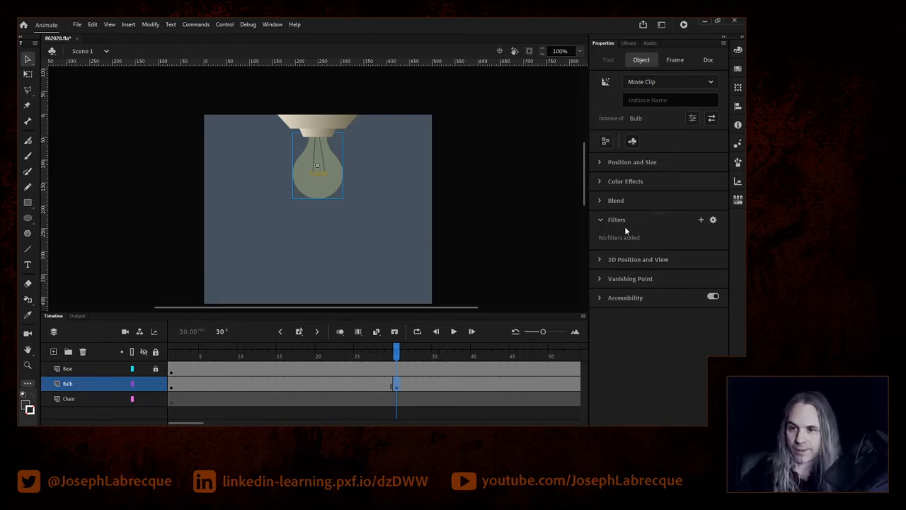
Add a pale yellow Glow filter to the frame 30 bulb instance, with linked Blur X and Y of 195 and strength of 343%.
{"action": "left_click", "coordinate": [701, 220]}
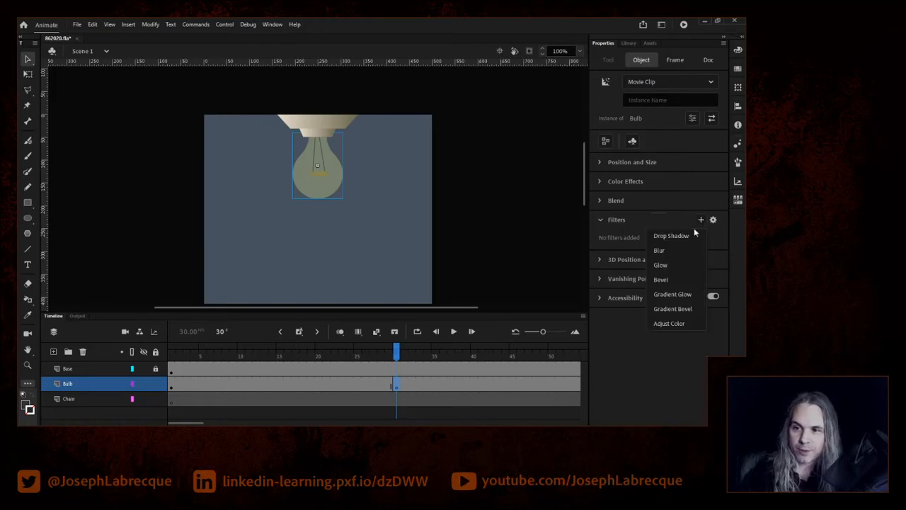
{"action": "left_click", "coordinate": [671, 267]}
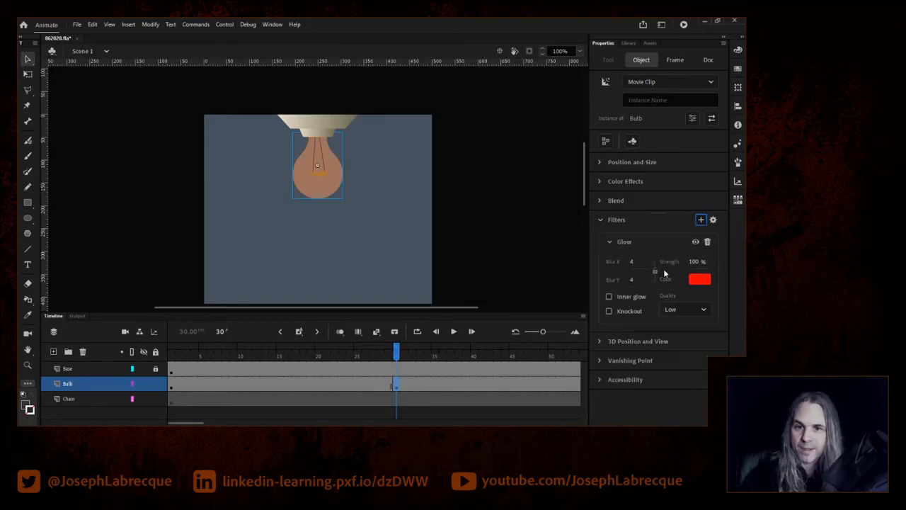
{"action": "left_click", "coordinate": [699, 280]}
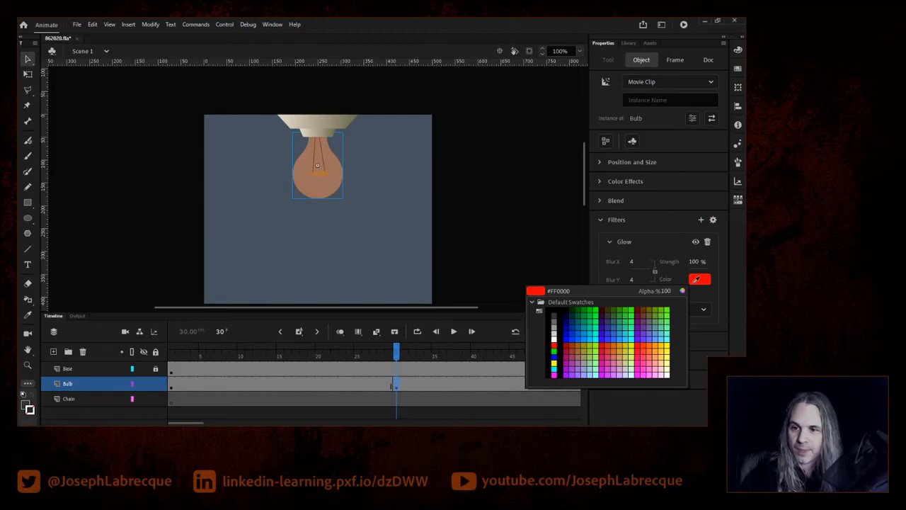
{"action": "left_click", "coordinate": [666, 368]}
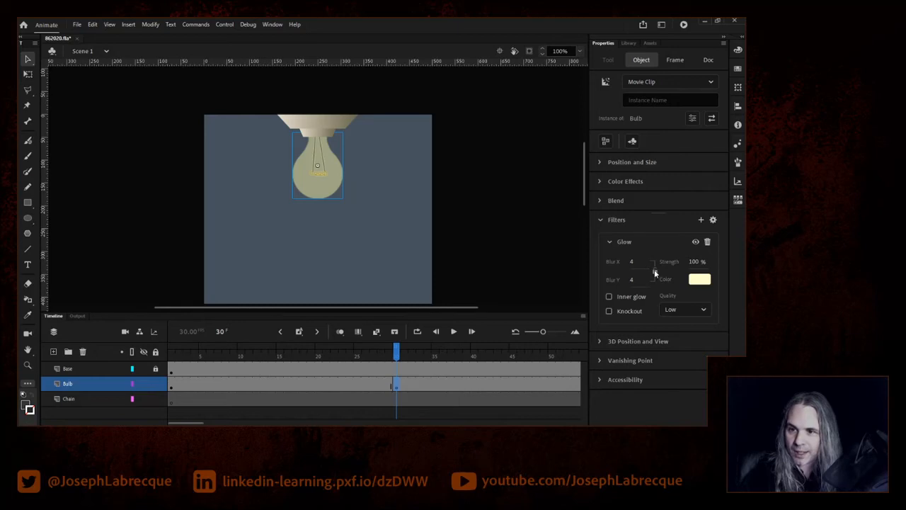
{"action": "left_click_drag", "start_coordinate": [630, 265], "coordinate": [676, 217]}
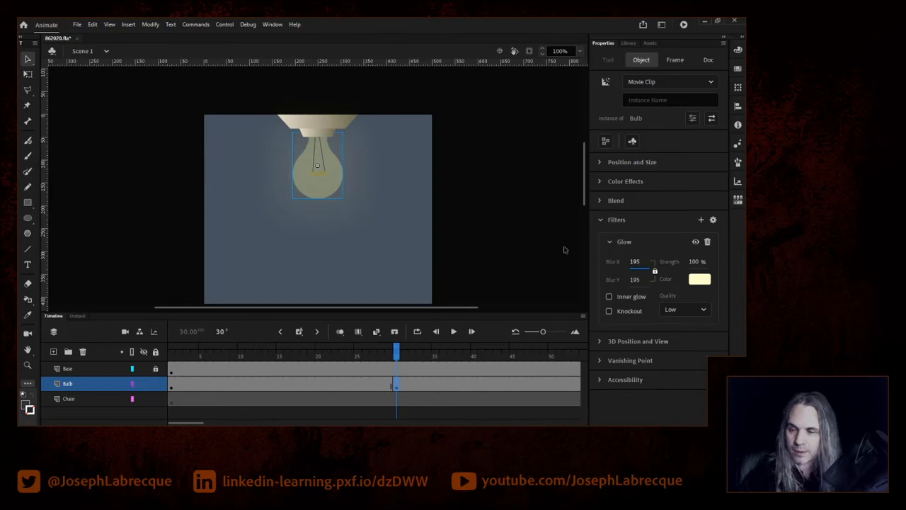
{"action": "left_click_drag", "start_coordinate": [697, 259], "coordinate": [731, 183]}
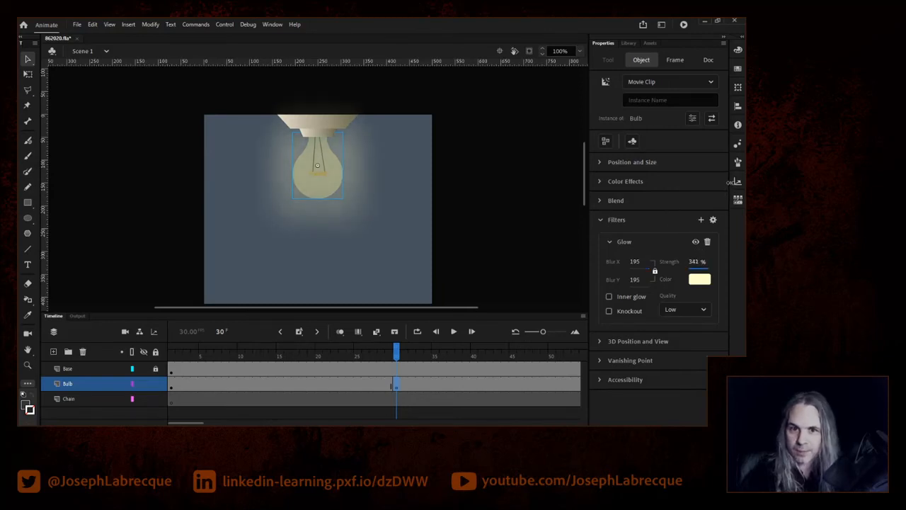
Try the Medium and High quality settings on the bulb's Glow filter, ending on Medium.
{"action": "left_click", "coordinate": [685, 311]}
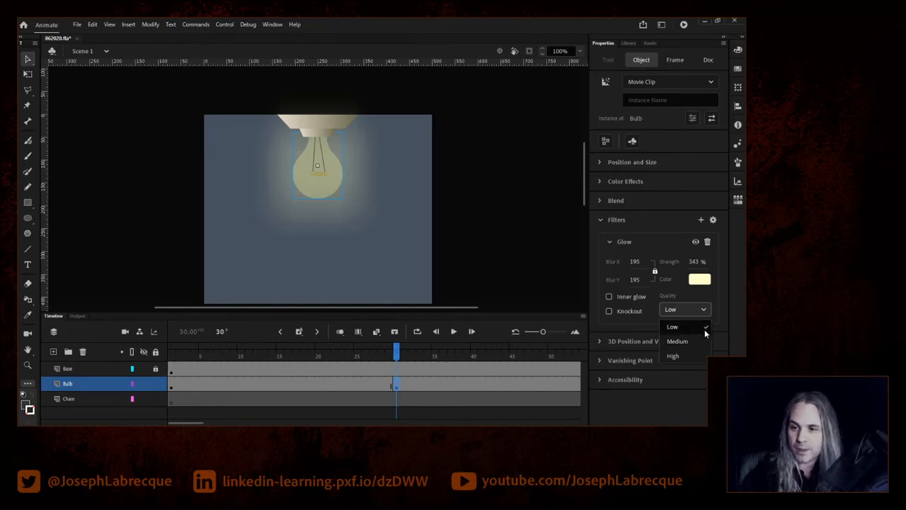
{"action": "left_click", "coordinate": [678, 342]}
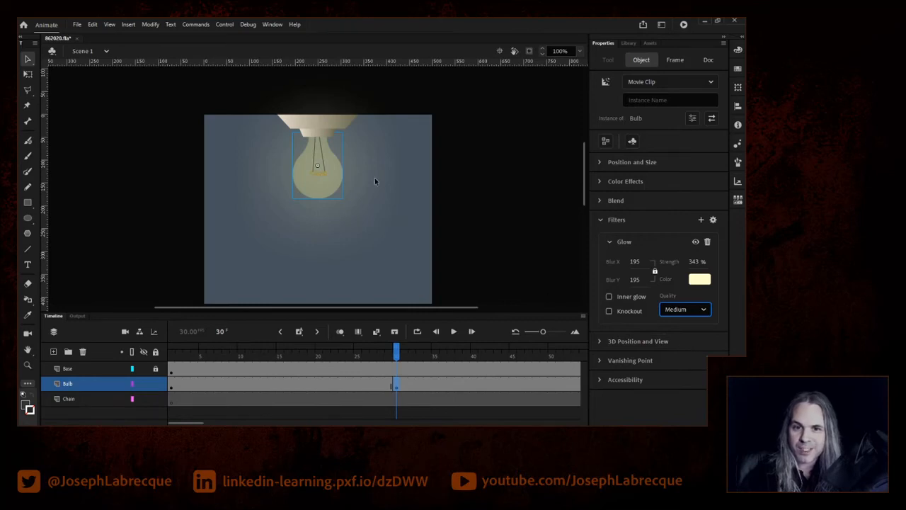
{"action": "left_click", "coordinate": [698, 309]}
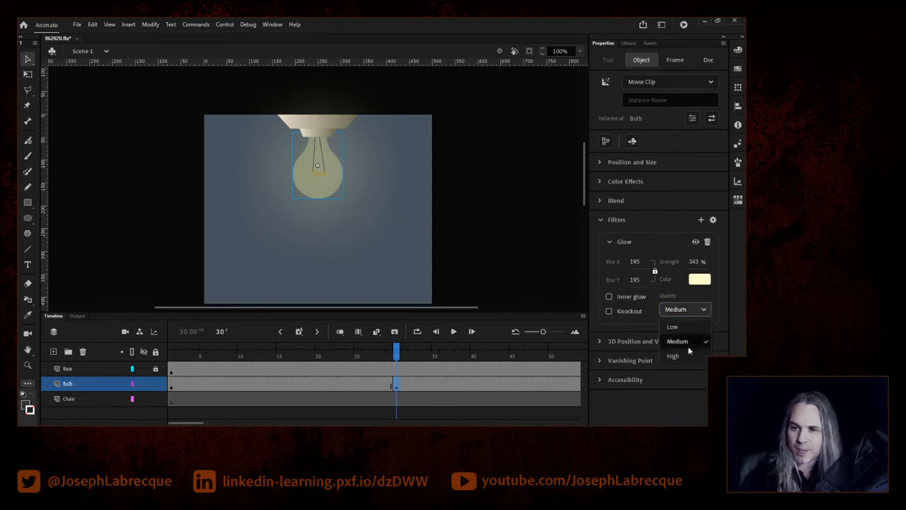
{"action": "left_click", "coordinate": [683, 355]}
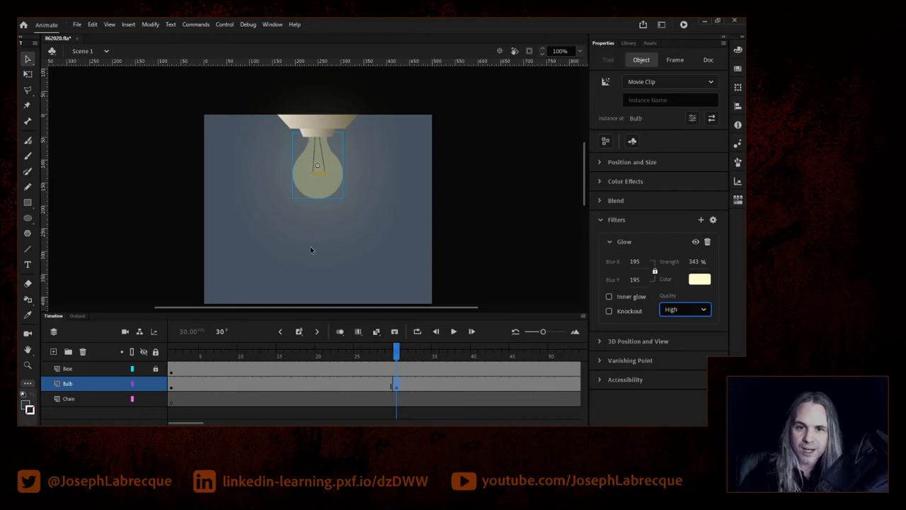
{"action": "left_click", "coordinate": [703, 311]}
{"action": "left_click", "coordinate": [687, 343]}
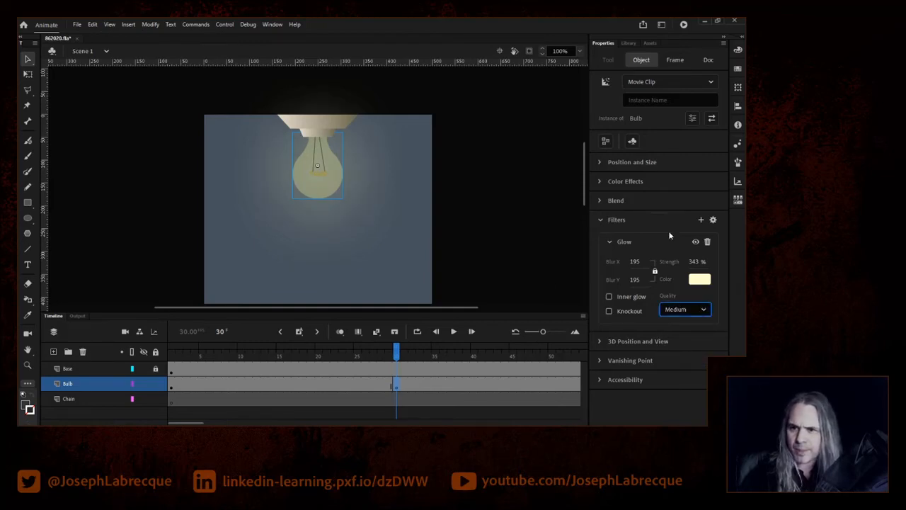
Set the Glow filter's strength to 515%, its linked blur to 124 and its quality to High.
{"action": "left_click_drag", "start_coordinate": [696, 262], "coordinate": [724, 209]}
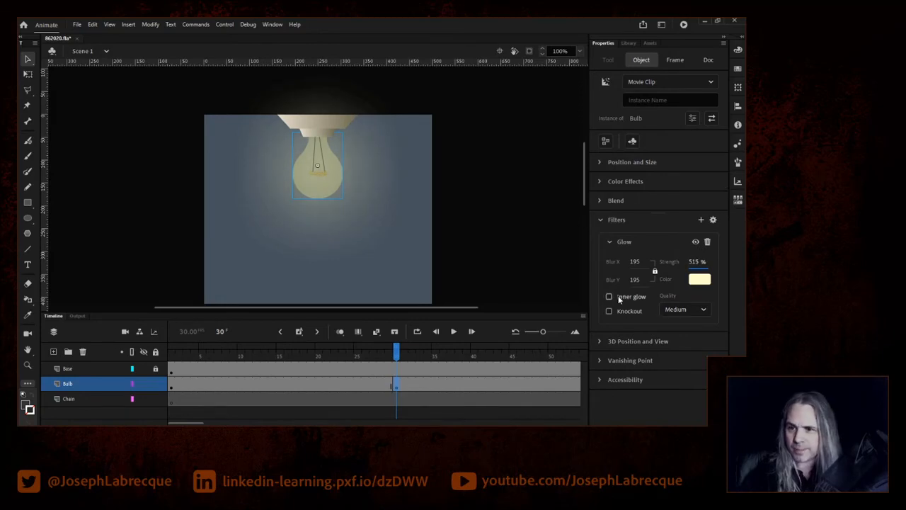
{"action": "left_click_drag", "start_coordinate": [636, 266], "coordinate": [603, 263]}
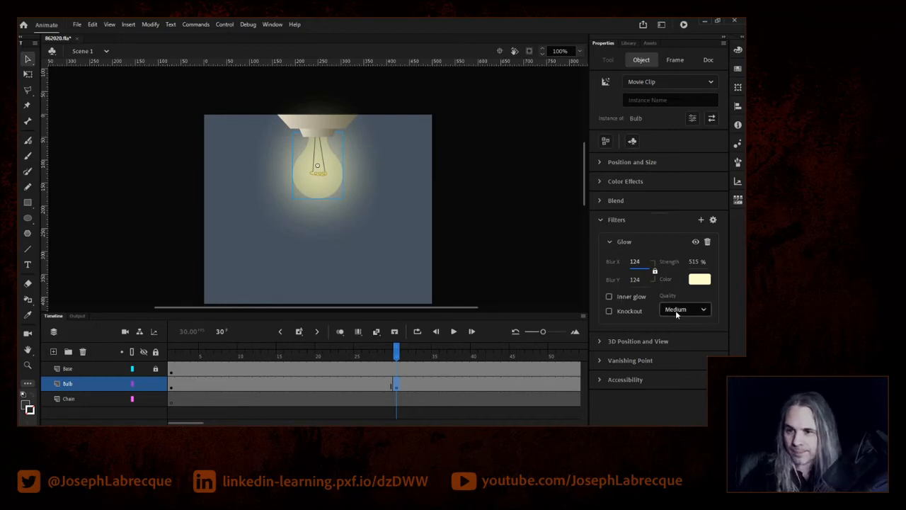
{"action": "left_click", "coordinate": [695, 311]}
{"action": "left_click", "coordinate": [676, 355]}
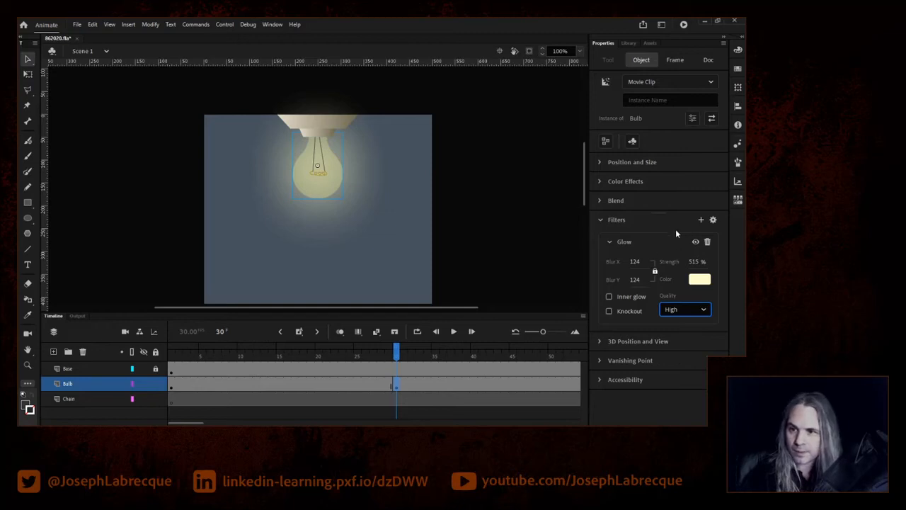
Add a light yellow Drop Shadow filter to the bulb with linked Blur X and Y of 77.
{"action": "left_click", "coordinate": [701, 219]}
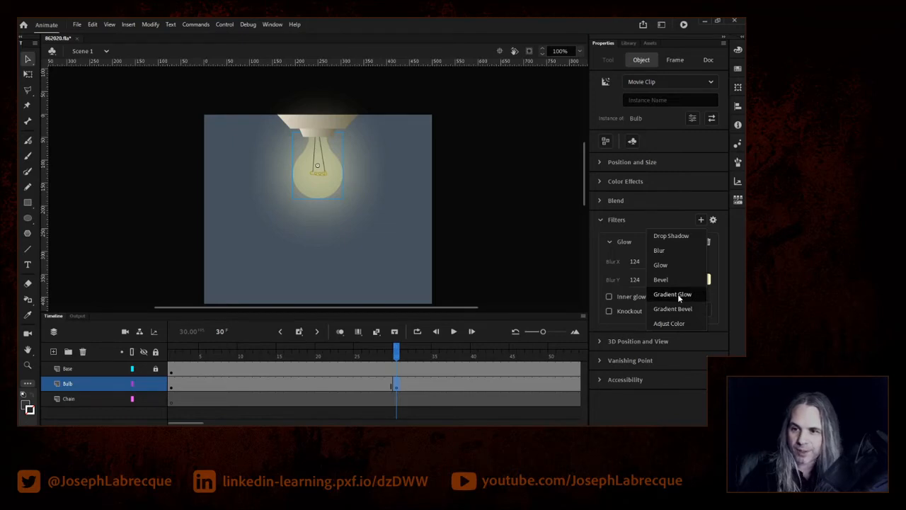
{"action": "left_click", "coordinate": [674, 237]}
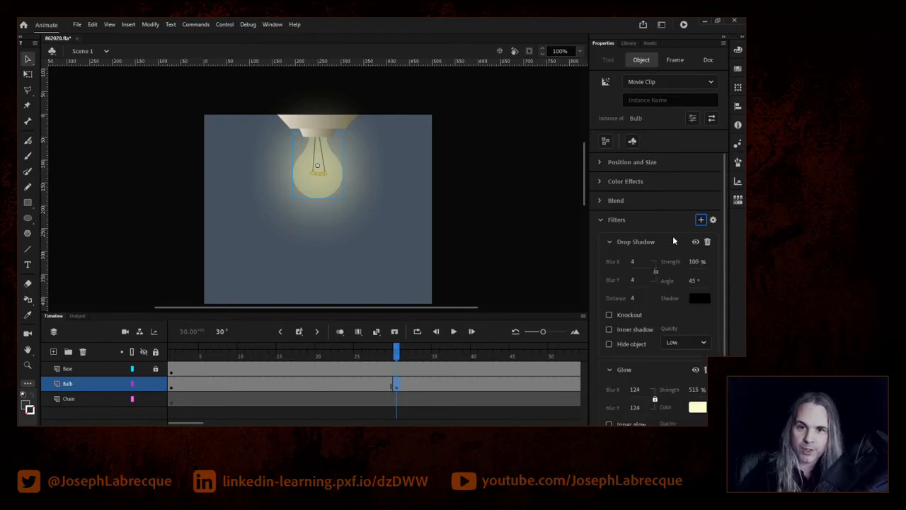
{"action": "left_click", "coordinate": [699, 298]}
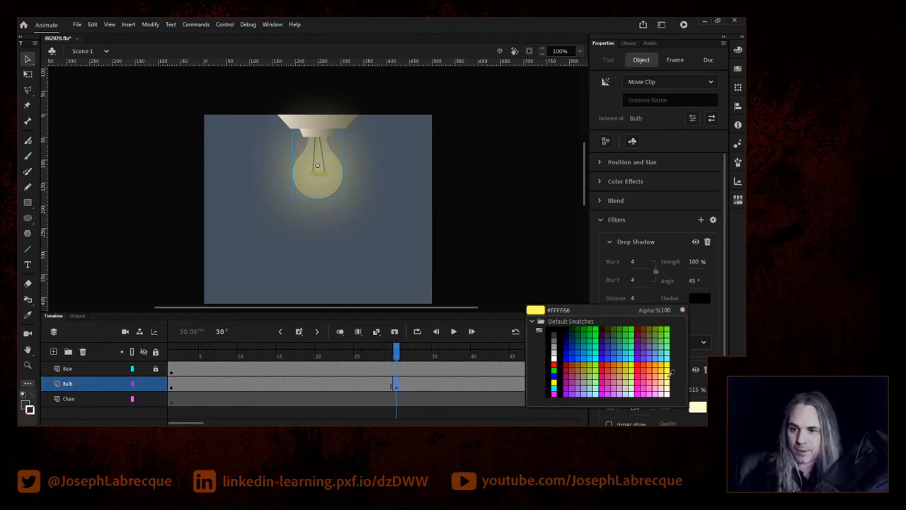
{"action": "left_click", "coordinate": [667, 383]}
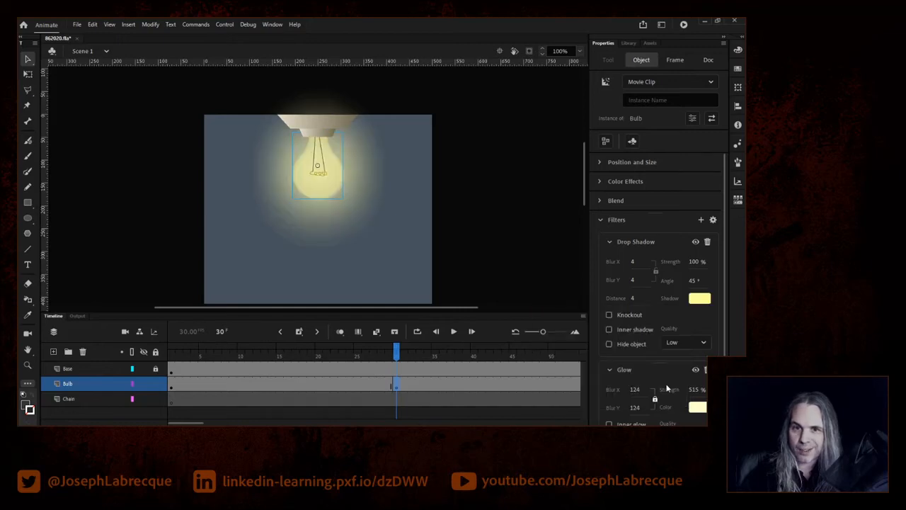
{"action": "left_click", "coordinate": [656, 272]}
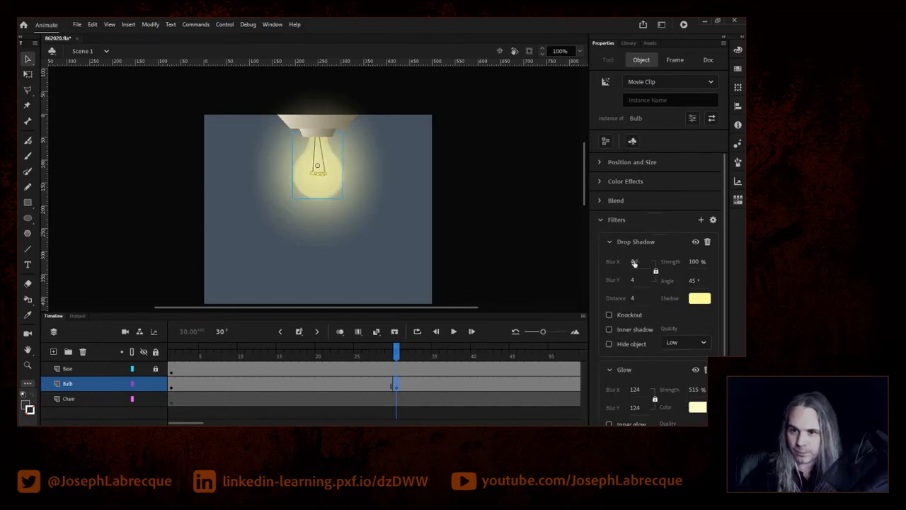
{"action": "left_click_drag", "start_coordinate": [634, 263], "coordinate": [669, 261]}
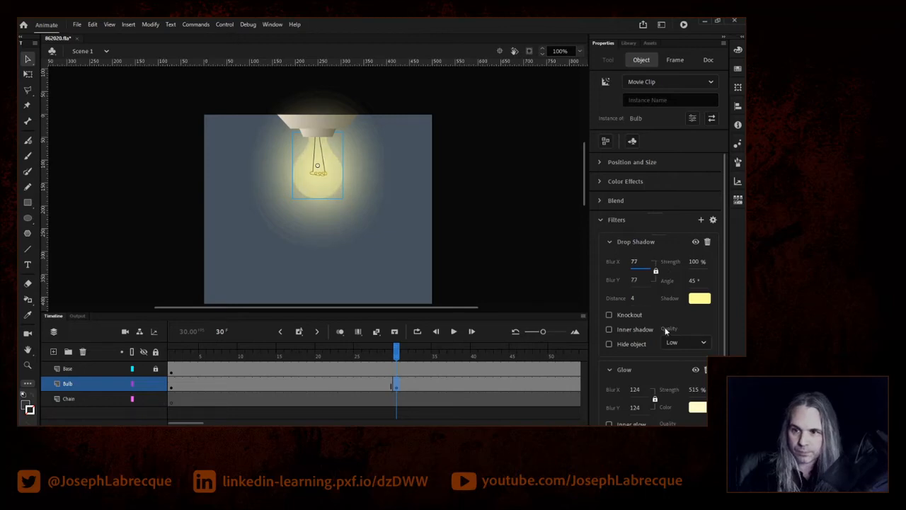
Disable the Glow filter's visibility, then set the Drop Shadow's linked blur to 204 and its quality to High.
{"action": "left_click", "coordinate": [696, 371]}
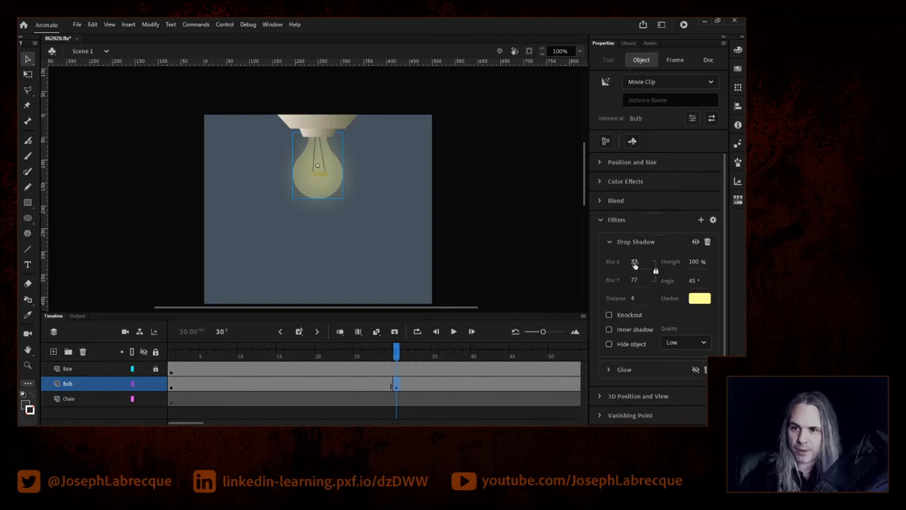
{"action": "left_click_drag", "start_coordinate": [634, 263], "coordinate": [653, 224]}
{"action": "left_click", "coordinate": [693, 342]}
{"action": "left_click", "coordinate": [674, 388]}
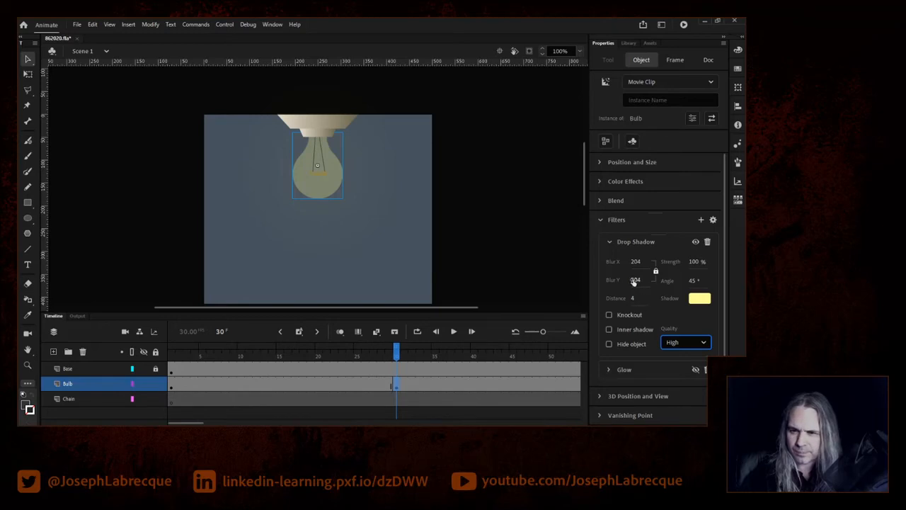
Set the Drop Shadow's distance to -1, strength to 157%, linked blur to 59 and shadow colour to light orange.
{"action": "mouse_move", "coordinate": [633, 300]}
{"action": "left_mouse_down"}
{"action": "mouse_move", "coordinate": [648, 279]}
{"action": "mouse_move", "coordinate": [643, 309]}
{"action": "left_mouse_up"}
{"action": "left_click_drag", "start_coordinate": [695, 264], "coordinate": [701, 241]}
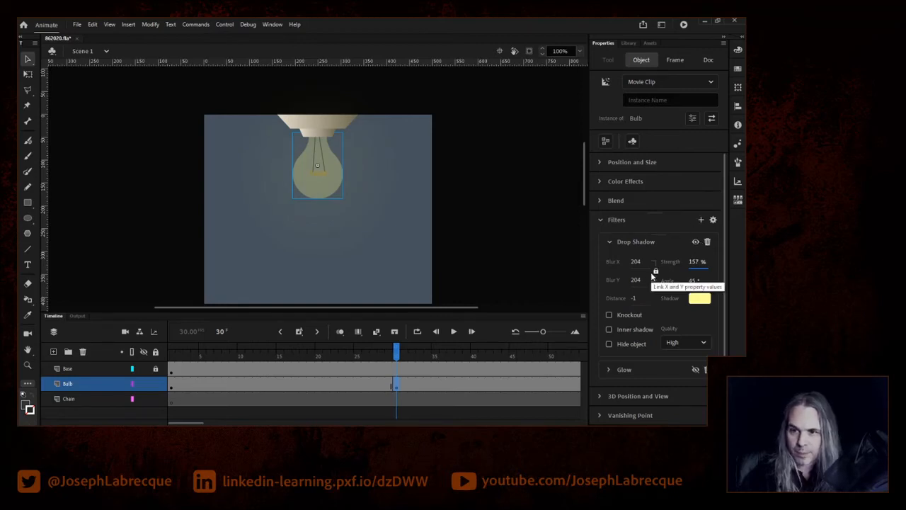
{"action": "left_click_drag", "start_coordinate": [635, 263], "coordinate": [639, 314]}
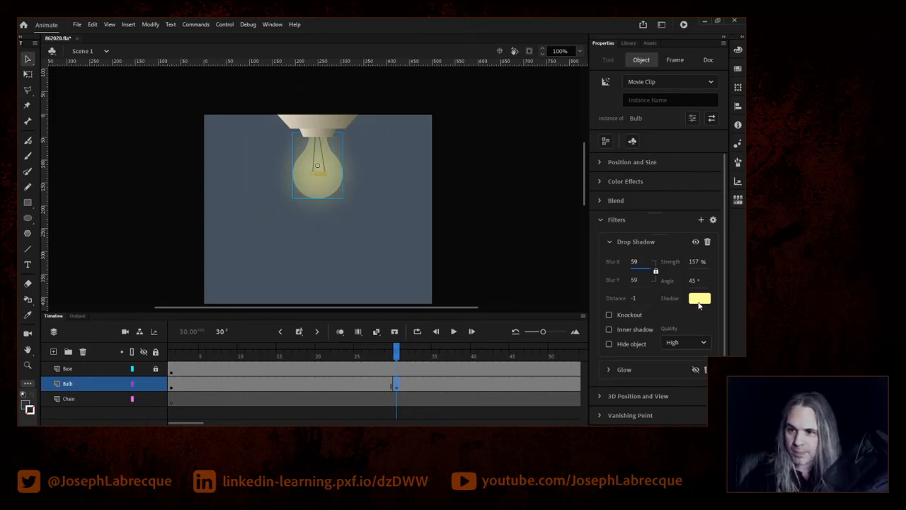
{"action": "left_click", "coordinate": [699, 303]}
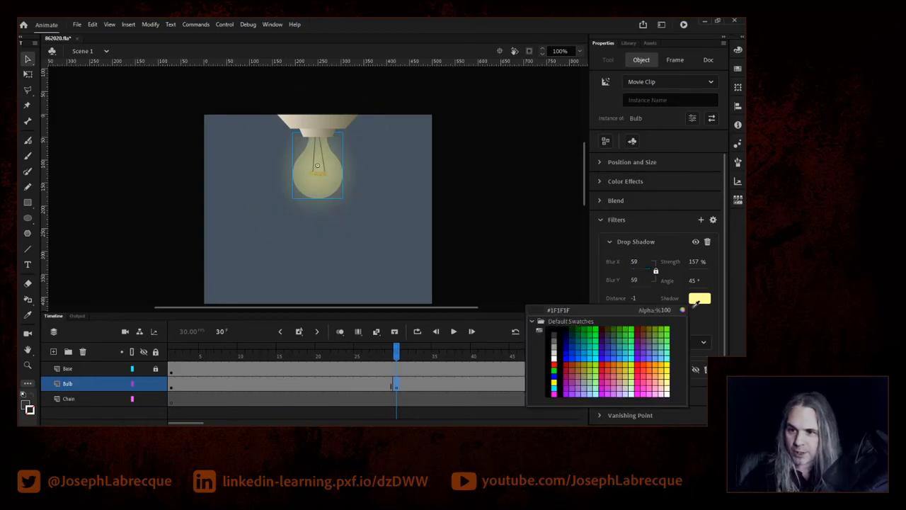
{"action": "left_click", "coordinate": [664, 377]}
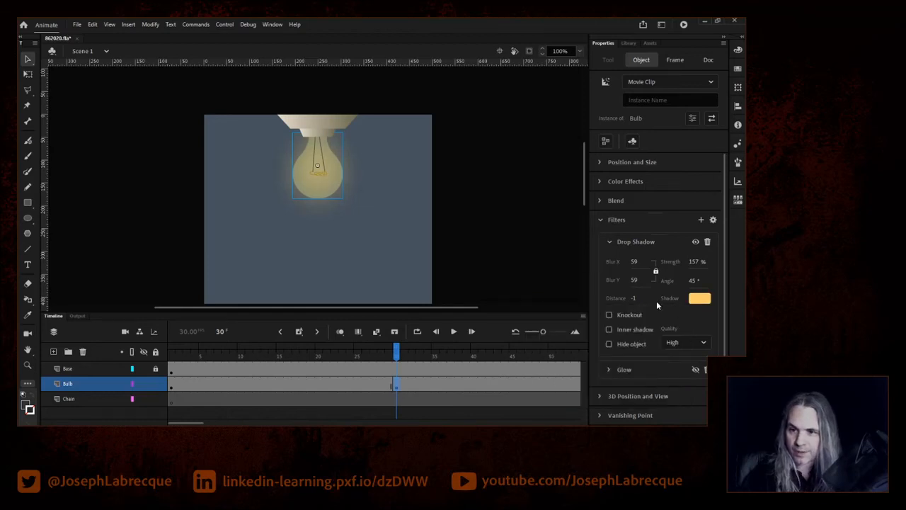
Set the bulb's Drop Shadow distance to 2 and turn the Glow filter's visibility back on.
{"action": "left_click_drag", "start_coordinate": [637, 301], "coordinate": [634, 298]}
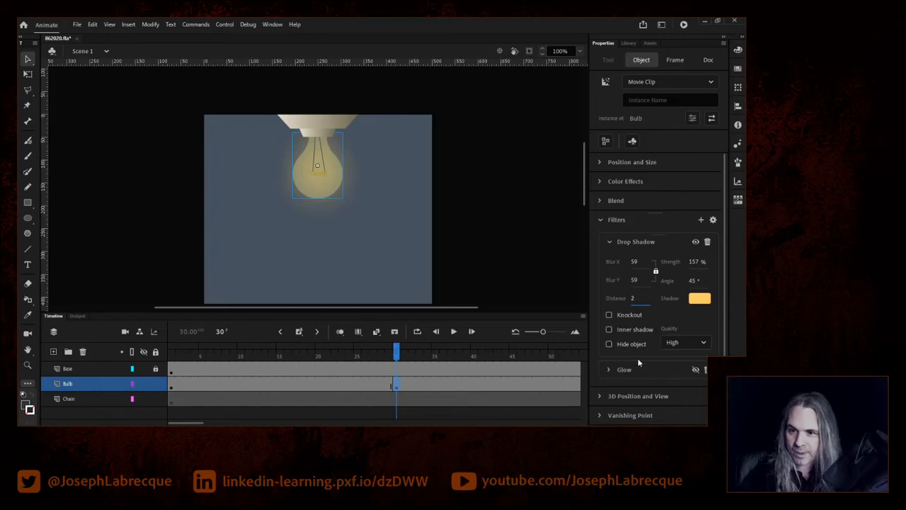
{"action": "left_click", "coordinate": [694, 370]}
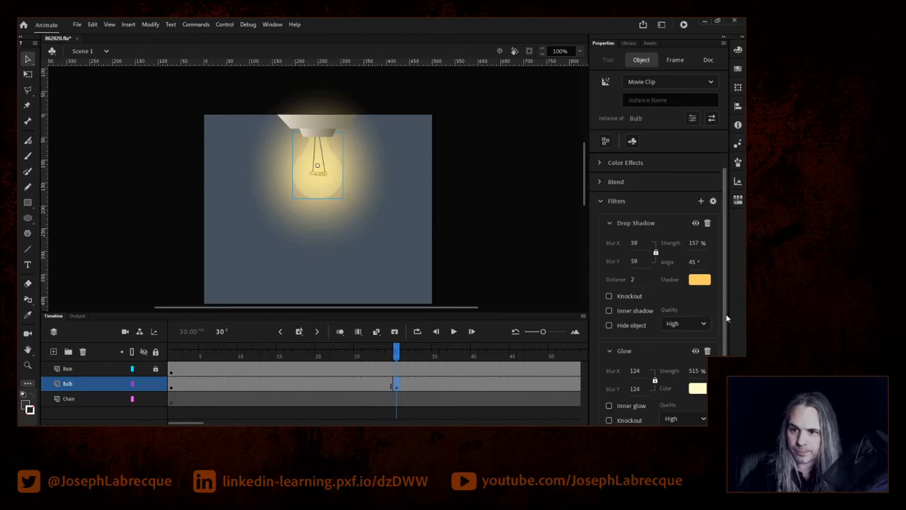
Set the Glow filter's strength to 198% and its linked blur to 39, and deselect the bulb.
{"action": "scroll", "coordinate": [717, 308], "scroll_direction": "down", "scroll_amount": 2}
{"action": "scroll", "coordinate": [666, 326], "scroll_direction": "down", "scroll_amount": 1}
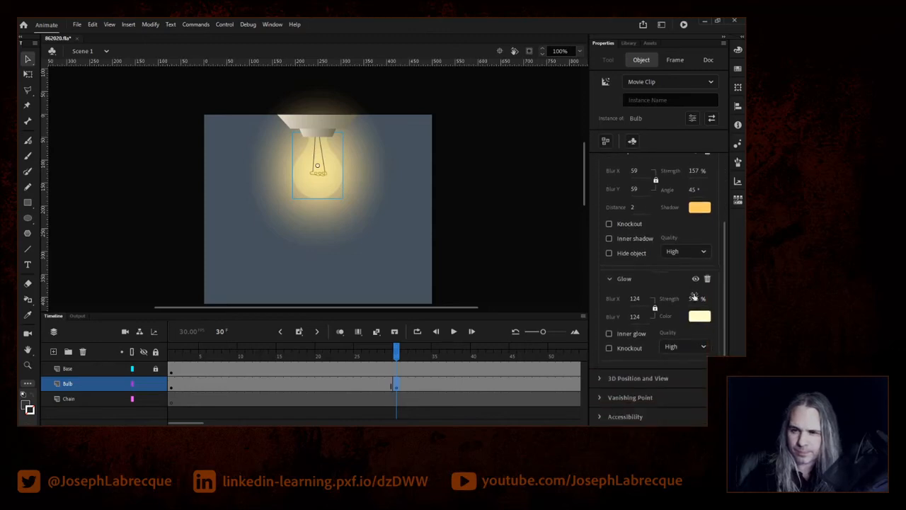
{"action": "left_click_drag", "start_coordinate": [696, 300], "coordinate": [548, 316]}
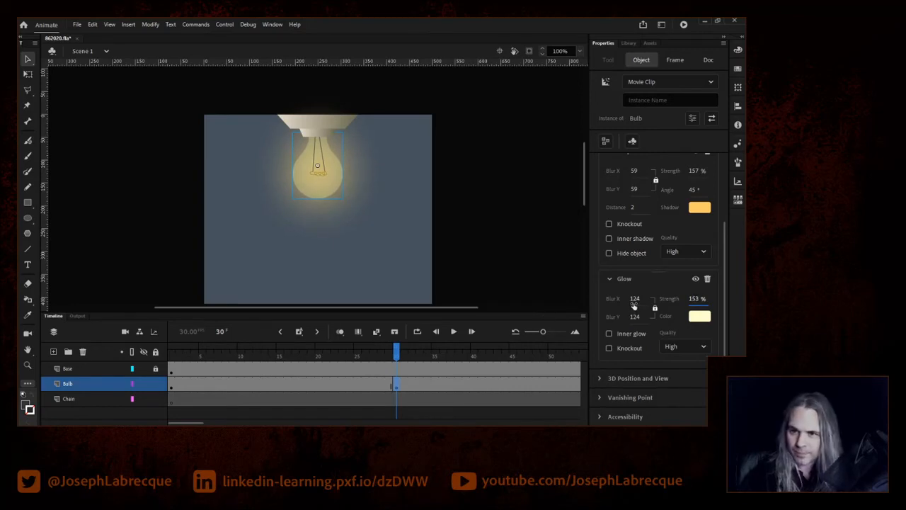
{"action": "left_click_drag", "start_coordinate": [635, 298], "coordinate": [603, 303]}
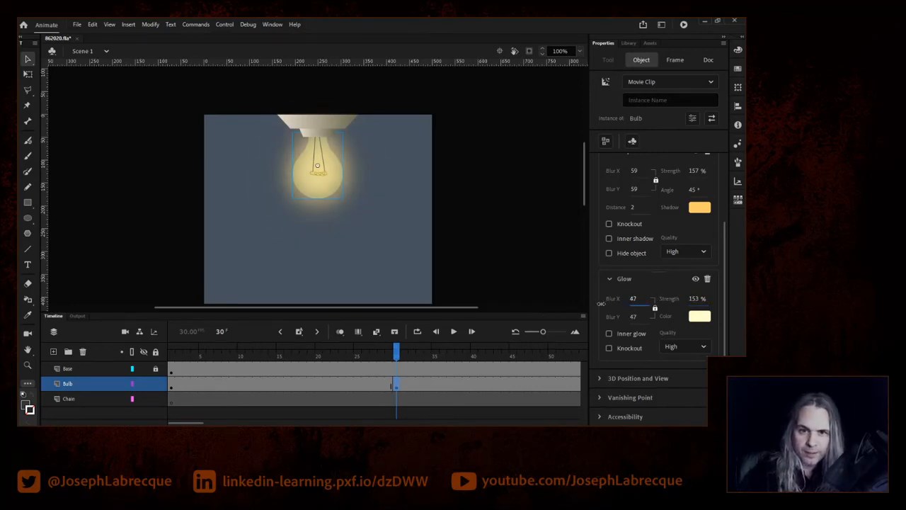
{"action": "left_click_drag", "start_coordinate": [693, 298], "coordinate": [711, 298]}
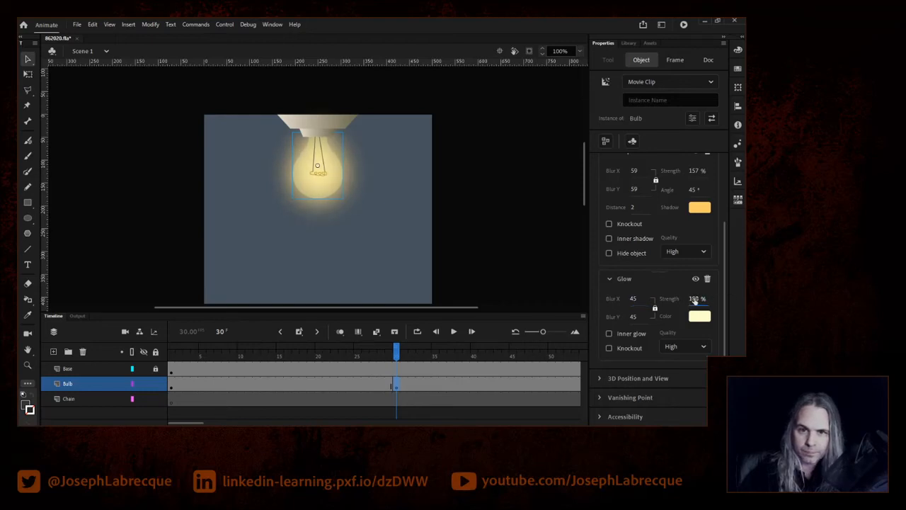
{"action": "left_click_drag", "start_coordinate": [635, 298], "coordinate": [629, 298]}
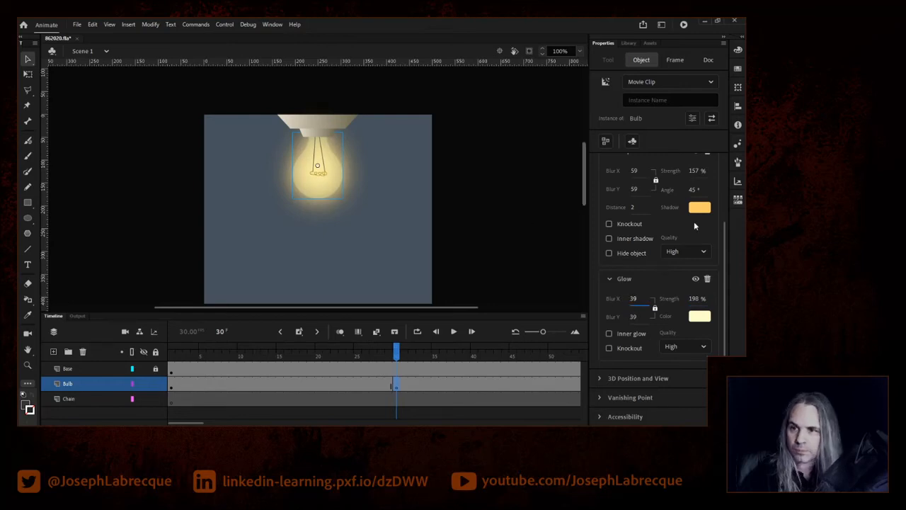
{"action": "left_click", "coordinate": [485, 239]}
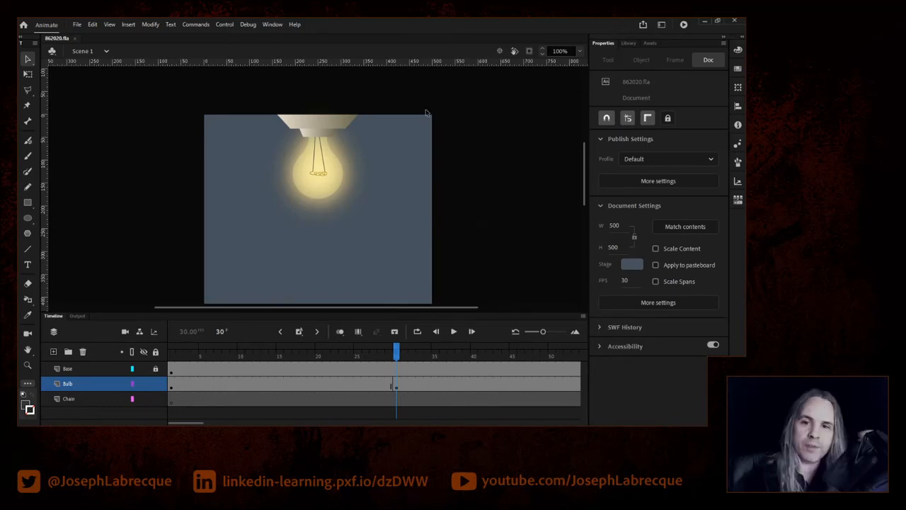
Examine the lit bulb at 200% magnification around frame 30, and return the stage to 100%.
{"action": "left_click", "coordinate": [580, 51]}
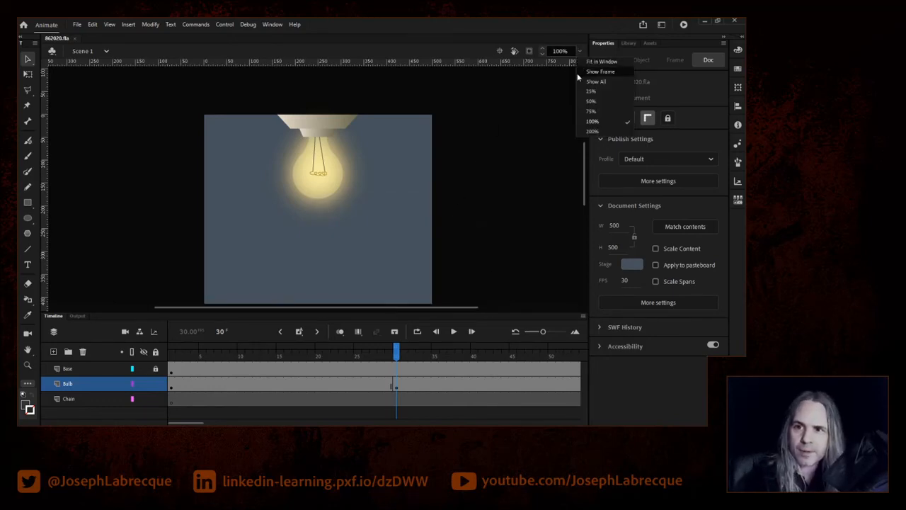
{"action": "left_click", "coordinate": [593, 132]}
{"action": "left_click_drag", "start_coordinate": [584, 179], "coordinate": [582, 173]}
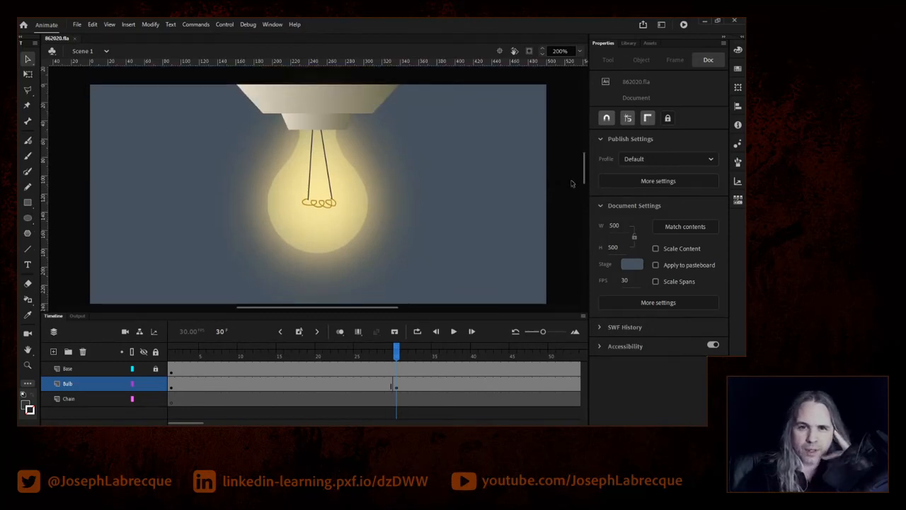
{"action": "mouse_move", "coordinate": [396, 352]}
{"action": "left_mouse_down"}
{"action": "mouse_move", "coordinate": [368, 352]}
{"action": "mouse_move", "coordinate": [413, 352]}
{"action": "mouse_move", "coordinate": [366, 352]}
{"action": "mouse_move", "coordinate": [407, 352]}
{"action": "mouse_move", "coordinate": [372, 353]}
{"action": "mouse_move", "coordinate": [400, 358]}
{"action": "left_mouse_up"}
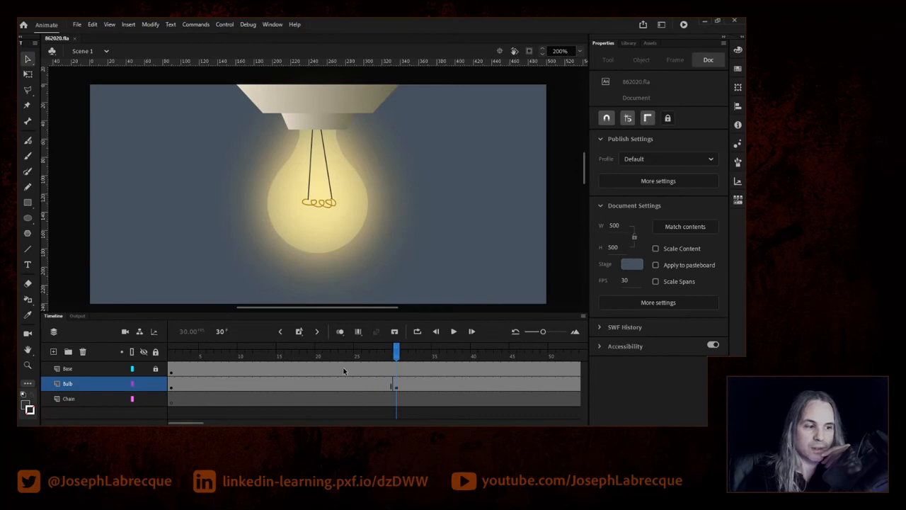
{"action": "mouse_move", "coordinate": [393, 354]}
{"action": "left_mouse_down"}
{"action": "mouse_move", "coordinate": [373, 354]}
{"action": "mouse_move", "coordinate": [398, 354]}
{"action": "mouse_move", "coordinate": [378, 367]}
{"action": "mouse_move", "coordinate": [413, 349]}
{"action": "mouse_move", "coordinate": [383, 352]}
{"action": "mouse_move", "coordinate": [378, 362]}
{"action": "mouse_move", "coordinate": [396, 354]}
{"action": "left_mouse_up"}
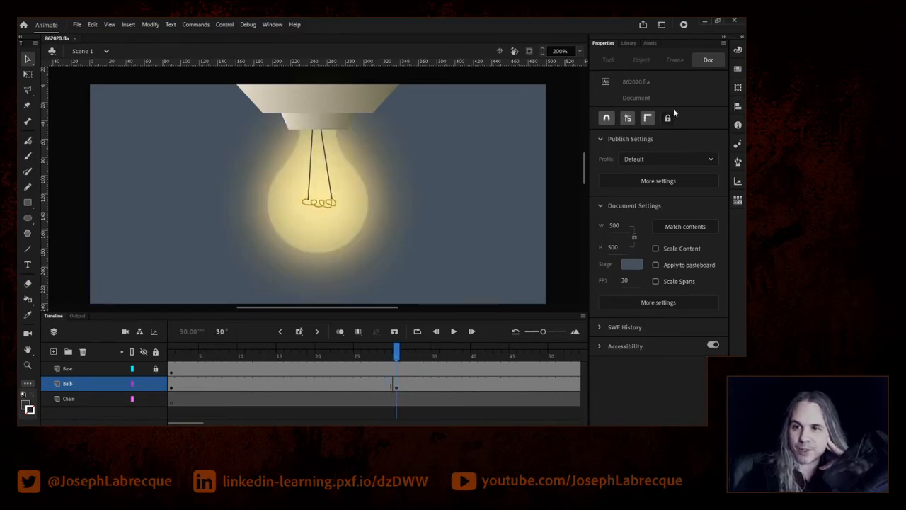
{"action": "left_click", "coordinate": [579, 51]}
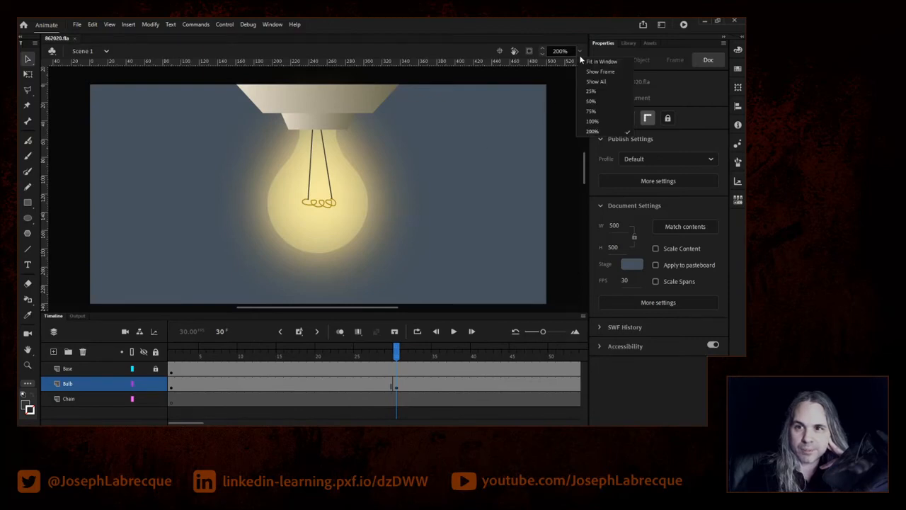
{"action": "left_click", "coordinate": [600, 121]}
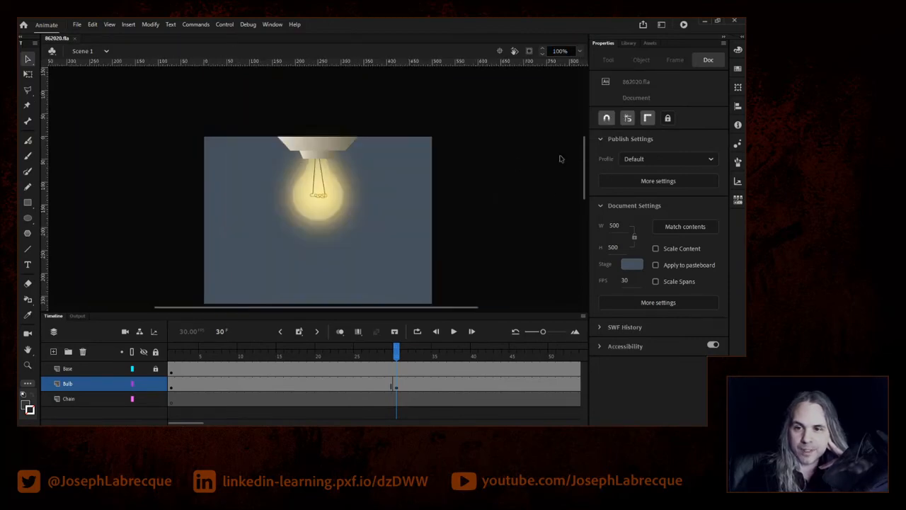
{"action": "left_click_drag", "start_coordinate": [586, 151], "coordinate": [585, 181]}
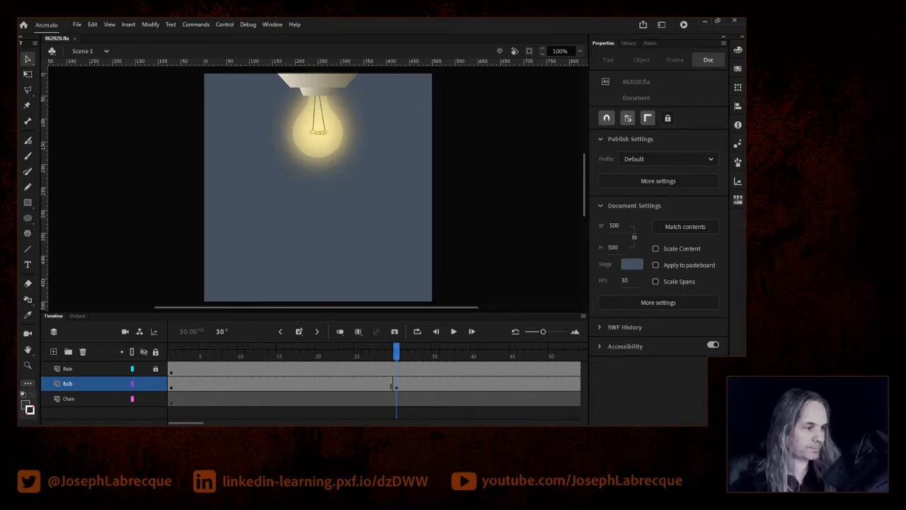
{"action": "left_click_drag", "start_coordinate": [585, 173], "coordinate": [580, 169]}
Draw a vertical line about 420 px long beside the bulb on the Chain layer at frame 1.
{"action": "left_click", "coordinate": [174, 399]}
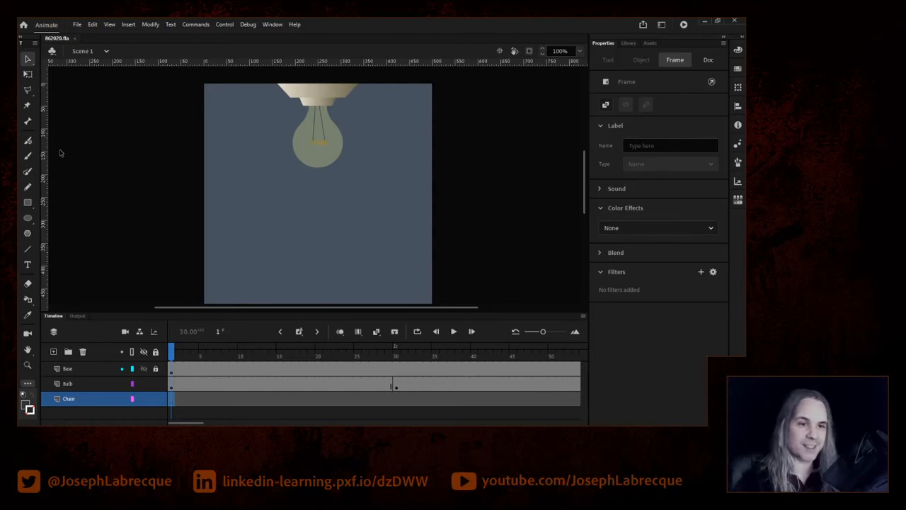
{"action": "left_click", "coordinate": [27, 250]}
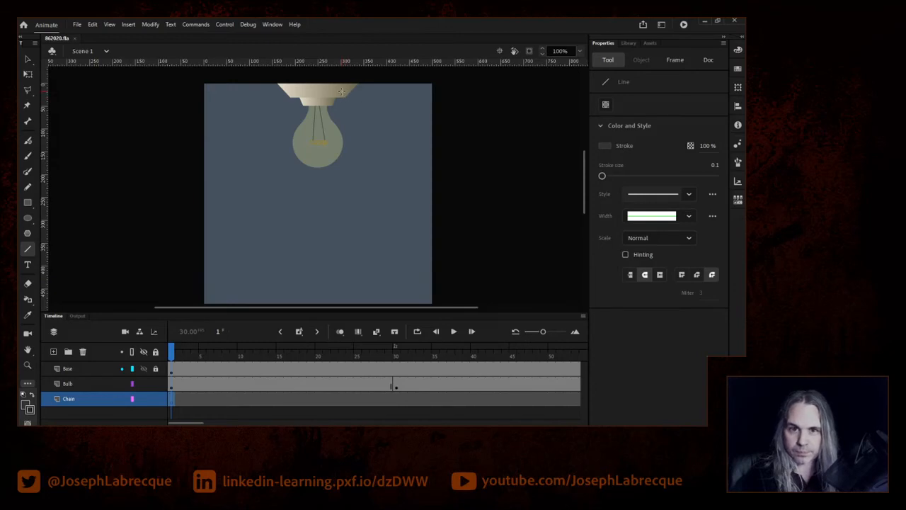
{"action": "mouse_move", "coordinate": [347, 111]}
{"action": "left_mouse_down"}
{"action": "mouse_move", "coordinate": [331, 213]}
{"action": "mouse_move", "coordinate": [345, 283]}
{"action": "left_mouse_up"}
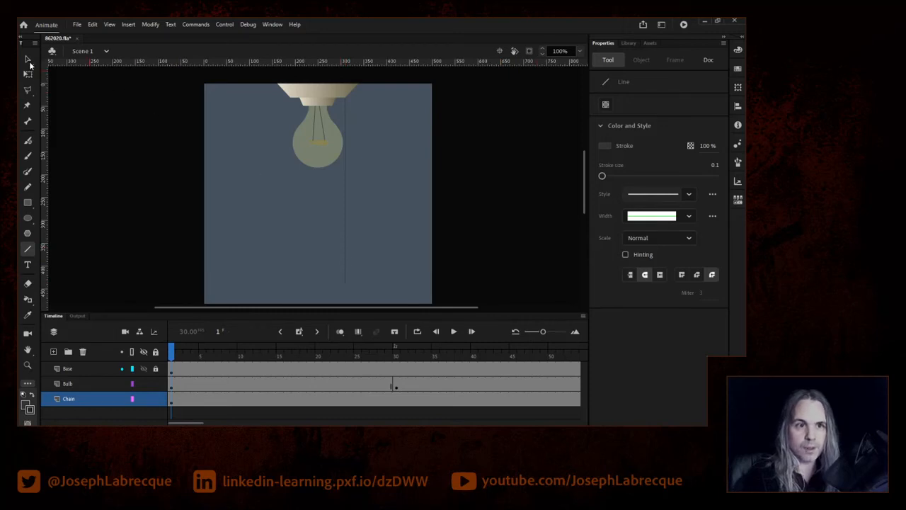
Move the chain line to X 301, Y -70 so it extends above the stage.
{"action": "left_click", "coordinate": [27, 59]}
{"action": "left_click", "coordinate": [345, 235]}
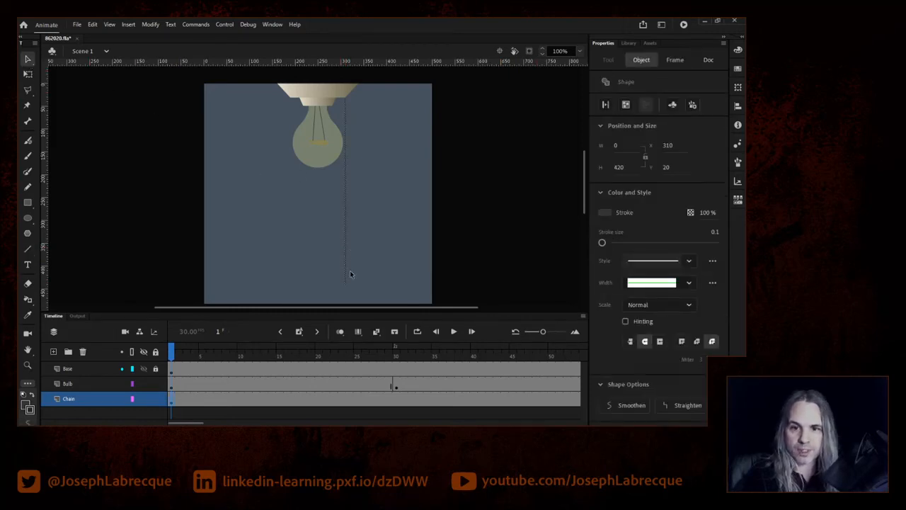
{"action": "key", "text": "Left"}
{"action": "key", "text": "Left"}
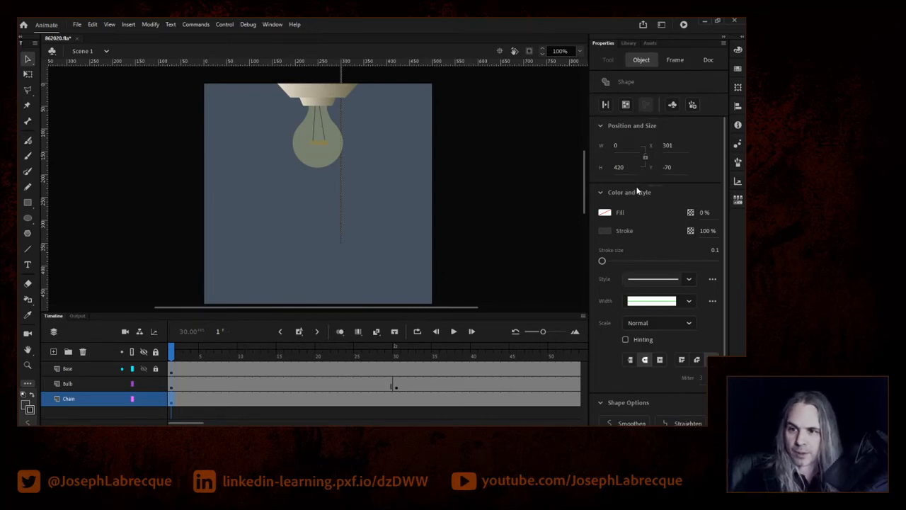
Thicken the chain line to a stroke size of 3.
{"action": "left_click_drag", "start_coordinate": [602, 262], "coordinate": [605, 264]}
{"action": "left_click", "coordinate": [499, 235]}
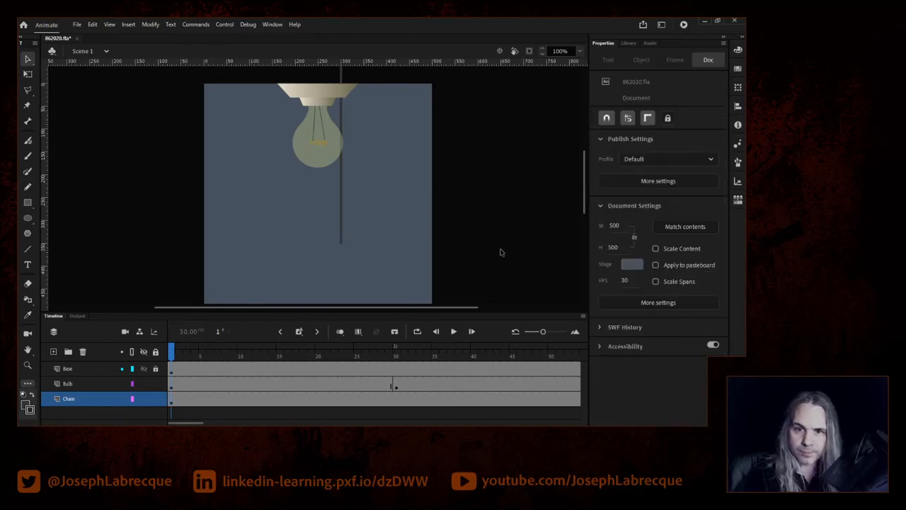
{"action": "left_click", "coordinate": [342, 227]}
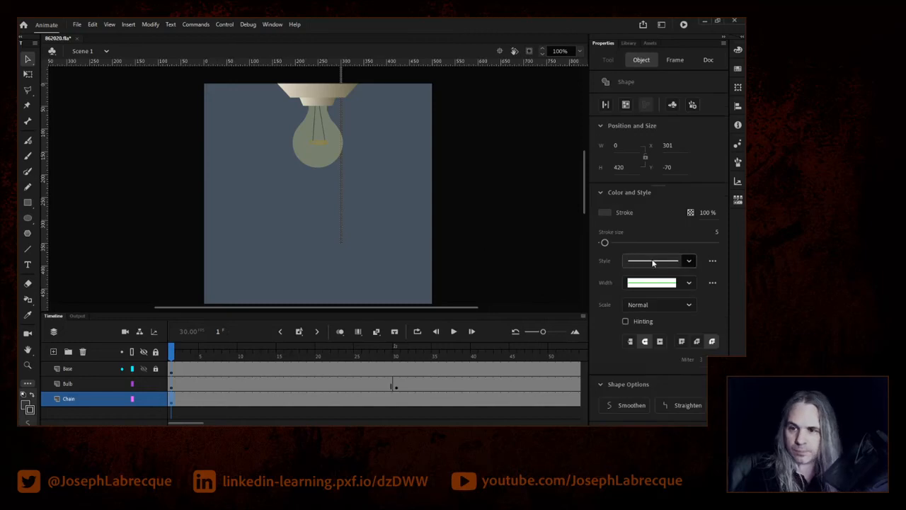
{"action": "left_click", "coordinate": [482, 272]}
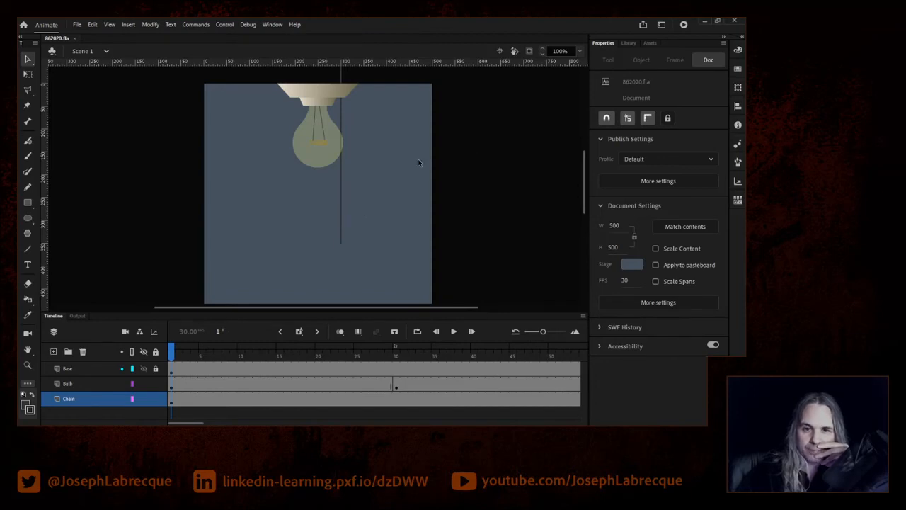
Convert the chain line's stroke to a fill.
{"action": "left_click", "coordinate": [341, 196]}
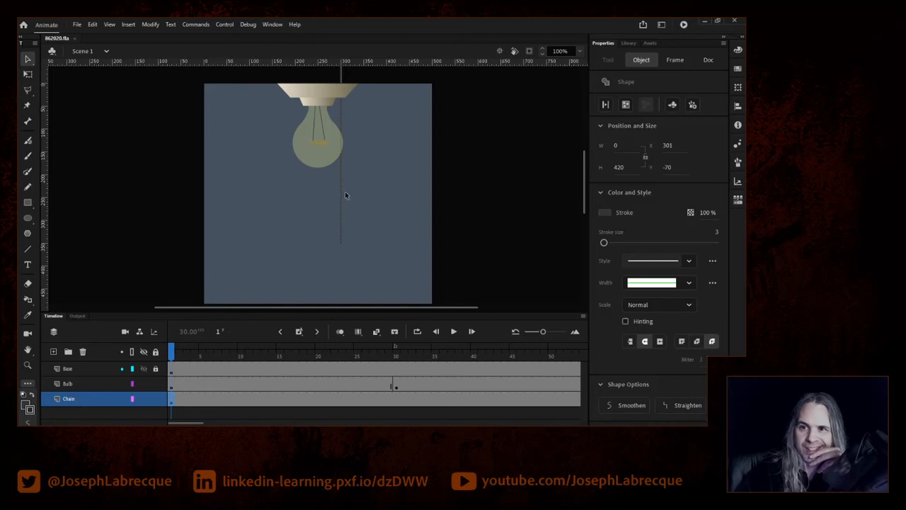
{"action": "left_click", "coordinate": [150, 25]}
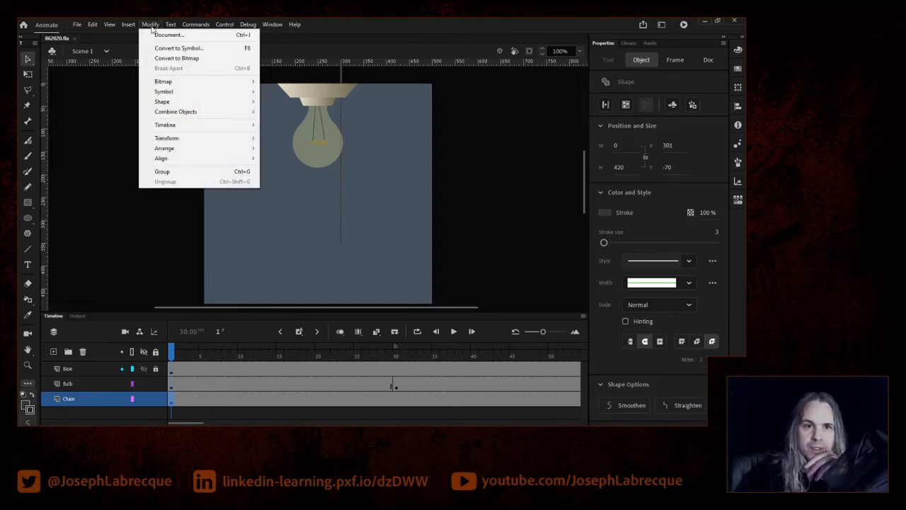
{"action": "mouse_move", "coordinate": [225, 104]}
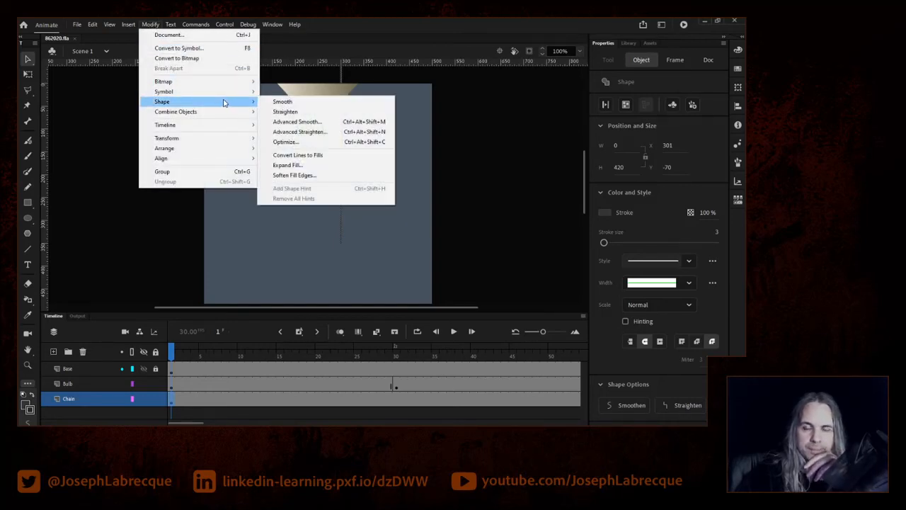
{"action": "left_click", "coordinate": [320, 157]}
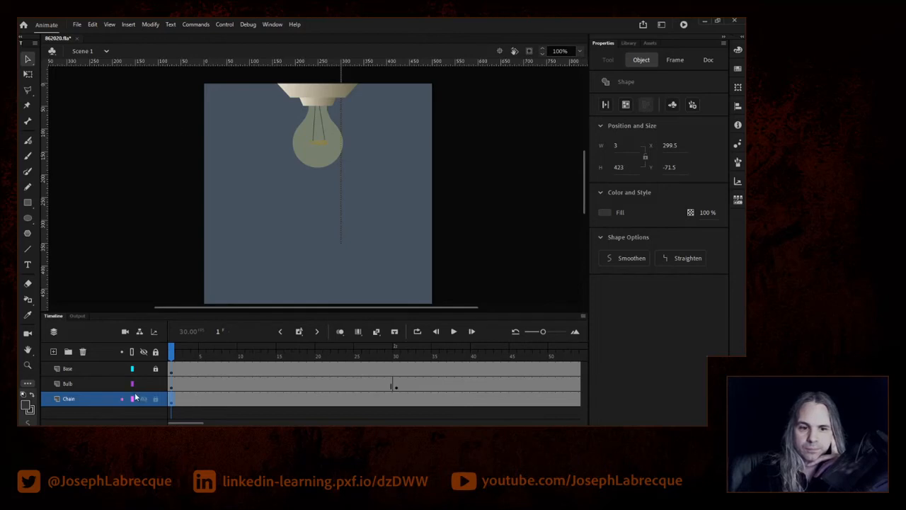
Turn off all six snapping options, from Snap Align to Snap Bitmaps to Pixels, and lock the Bulb layer.
{"action": "left_click", "coordinate": [579, 52]}
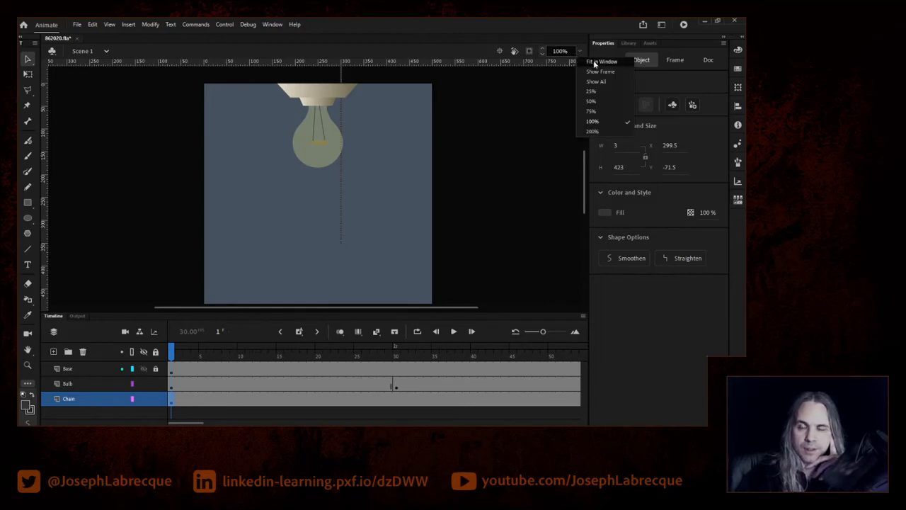
{"action": "left_click", "coordinate": [600, 126]}
{"action": "left_click_drag", "start_coordinate": [585, 178], "coordinate": [585, 156]}
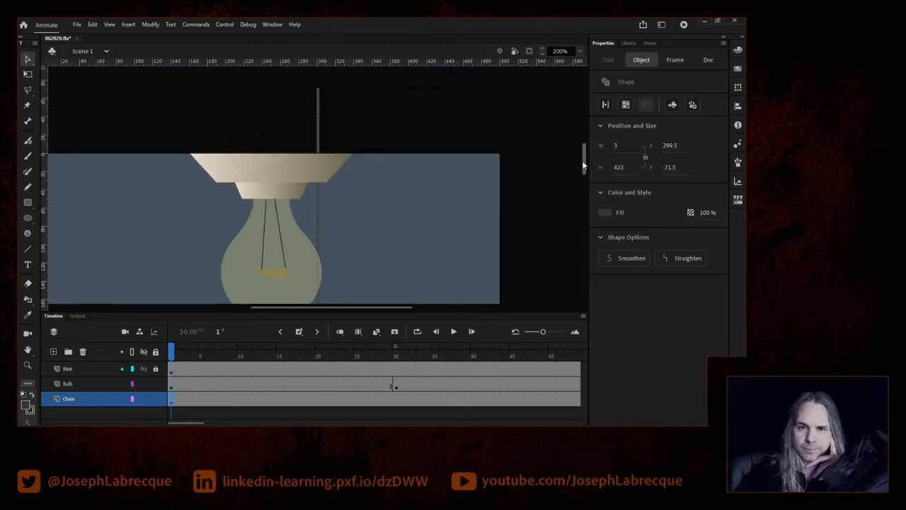
{"action": "left_click", "coordinate": [361, 129]}
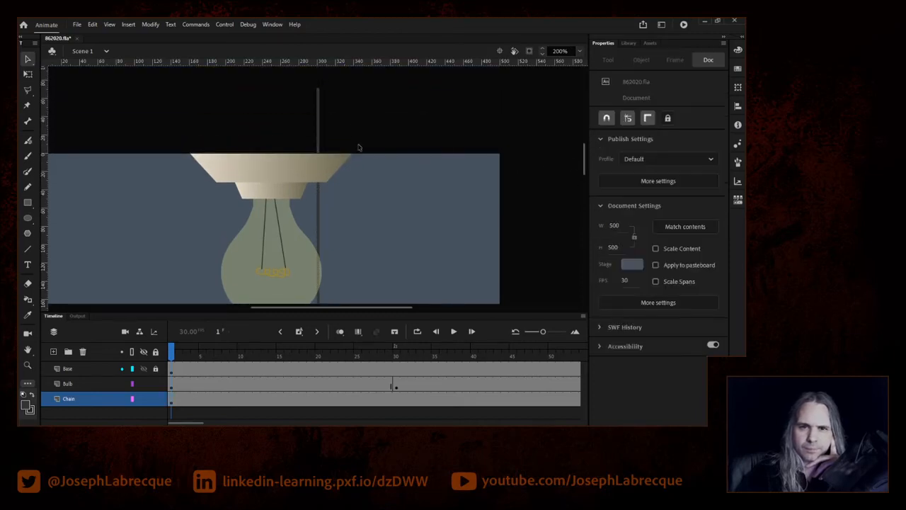
{"action": "left_click", "coordinate": [110, 25]}
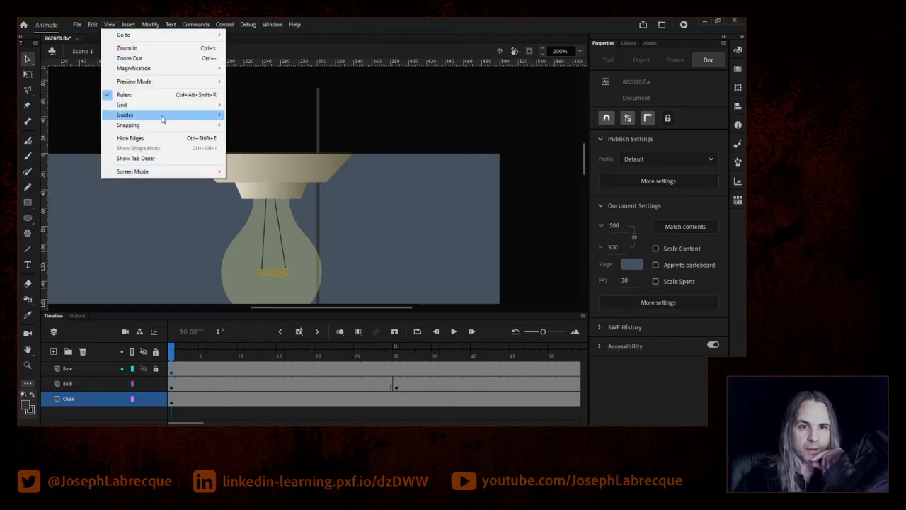
{"action": "mouse_move", "coordinate": [162, 128]}
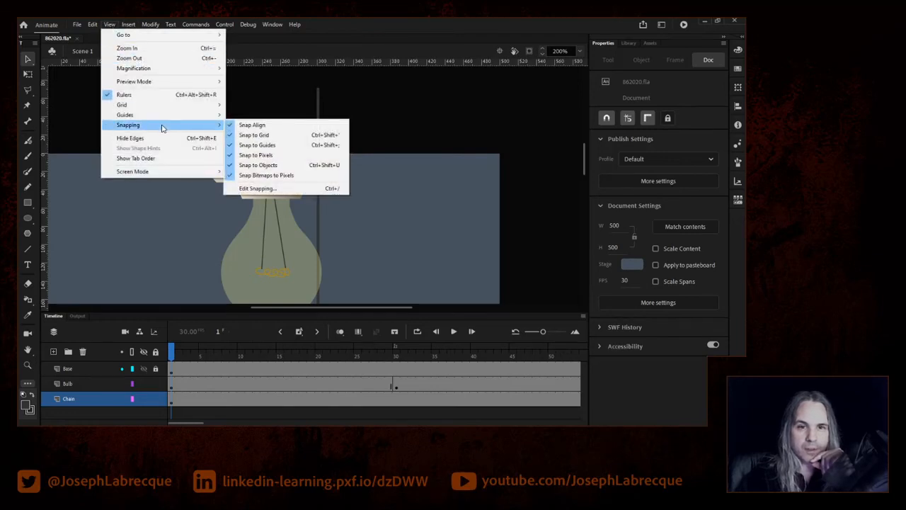
{"action": "left_click", "coordinate": [256, 189]}
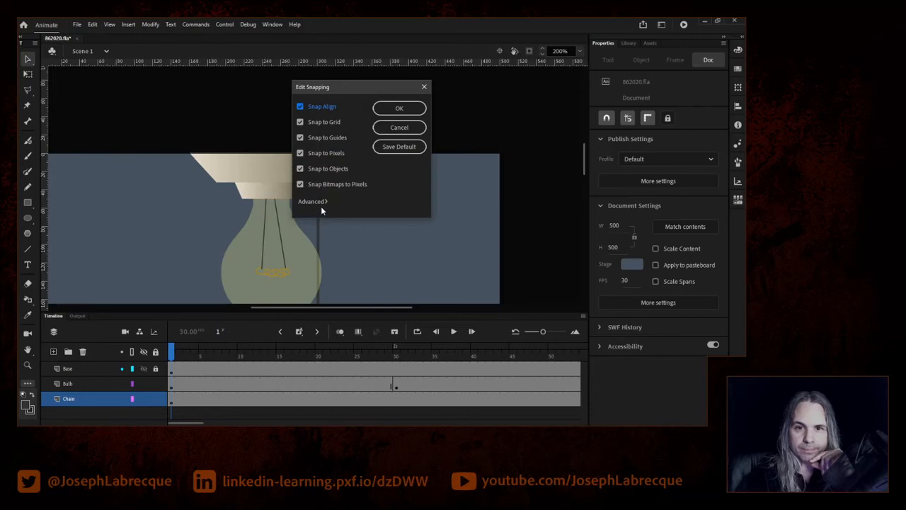
{"action": "left_click", "coordinate": [308, 107]}
{"action": "left_click", "coordinate": [301, 122]}
{"action": "left_click", "coordinate": [301, 137]}
{"action": "left_click", "coordinate": [300, 152]}
{"action": "left_click", "coordinate": [300, 169]}
{"action": "left_click", "coordinate": [300, 184]}
{"action": "left_click", "coordinate": [400, 108]}
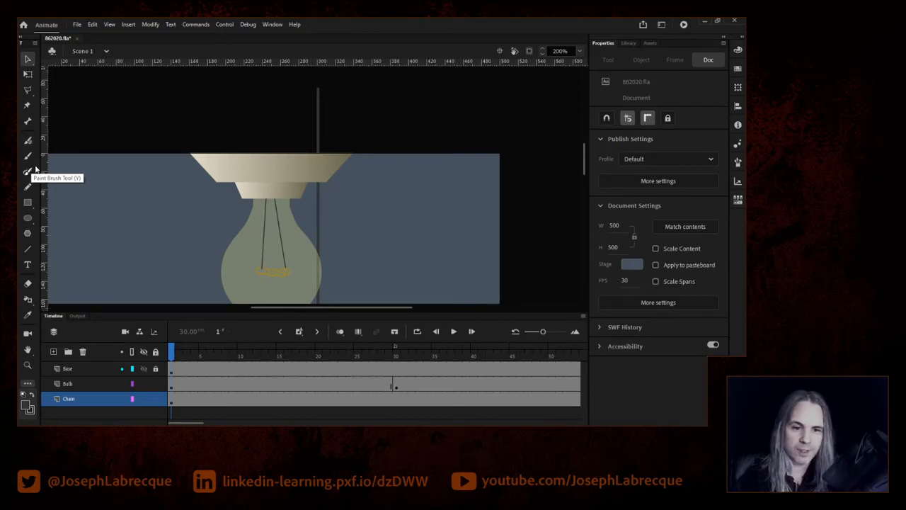
{"action": "left_click", "coordinate": [155, 383]}
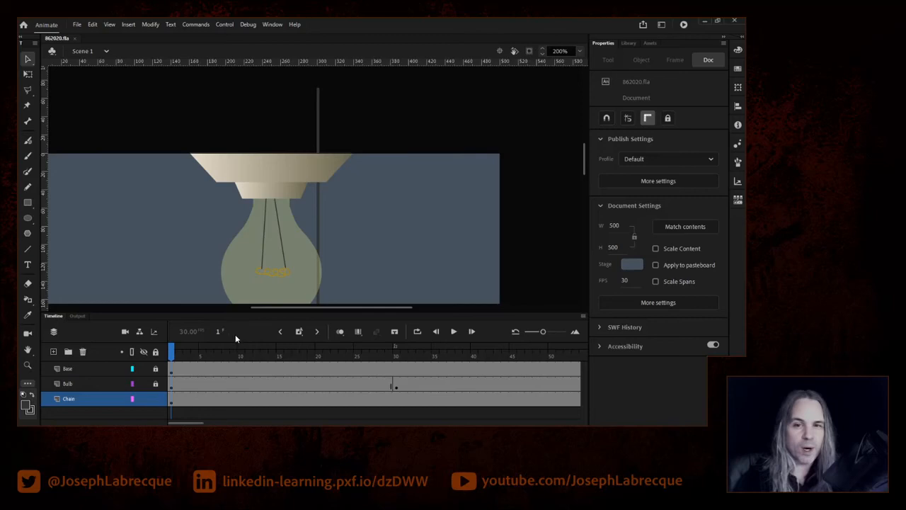
Rig the chain line with two connected bones, starting at its upper end and ending at about Y 165 beside the bulb.
{"action": "left_click", "coordinate": [29, 122]}
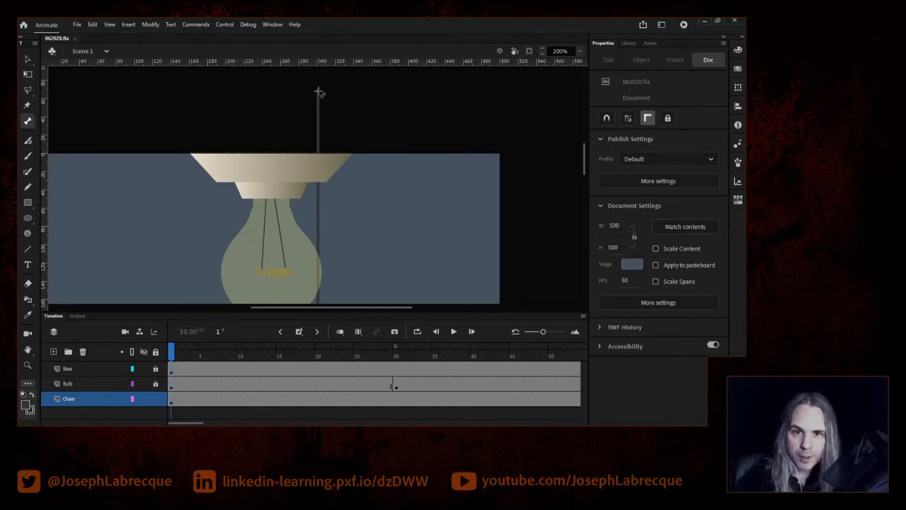
{"action": "left_click", "coordinate": [558, 51]}
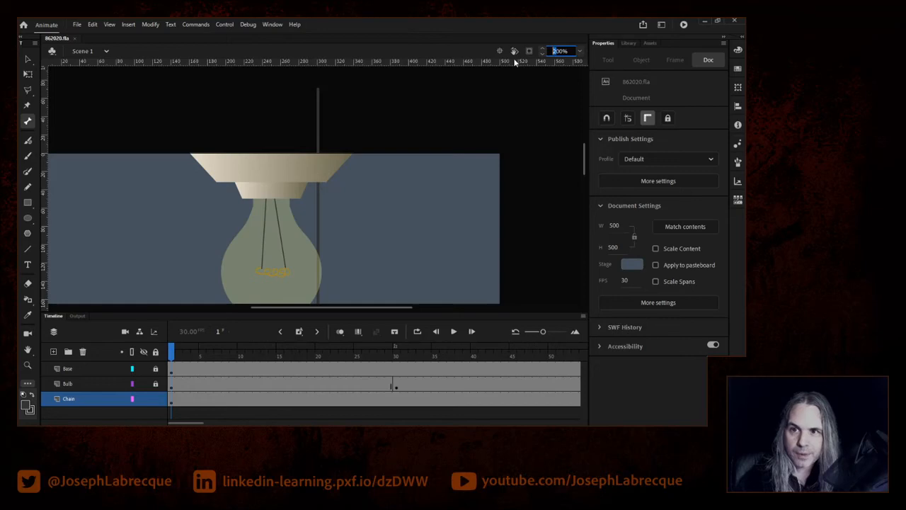
{"action": "type", "text": "300"}
{"action": "key", "text": "Return"}
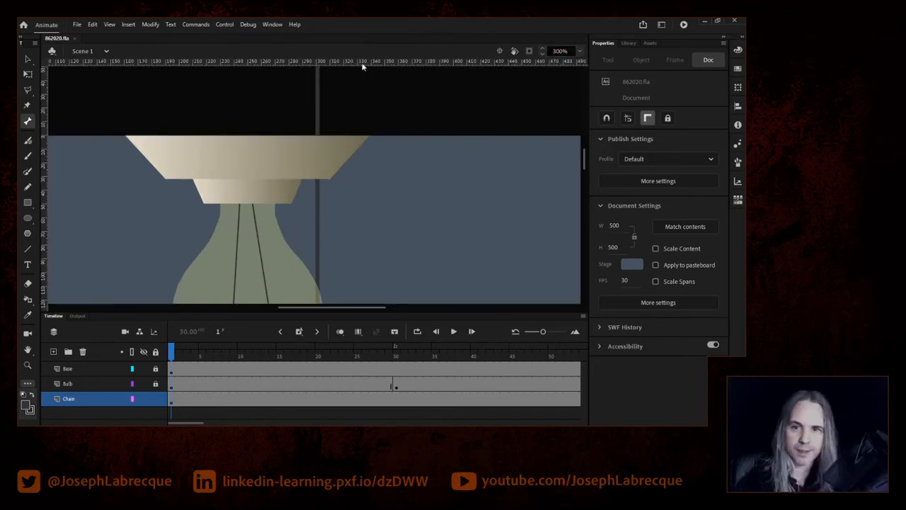
{"action": "scroll", "coordinate": [587, 155], "scroll_direction": "up", "scroll_amount": 3}
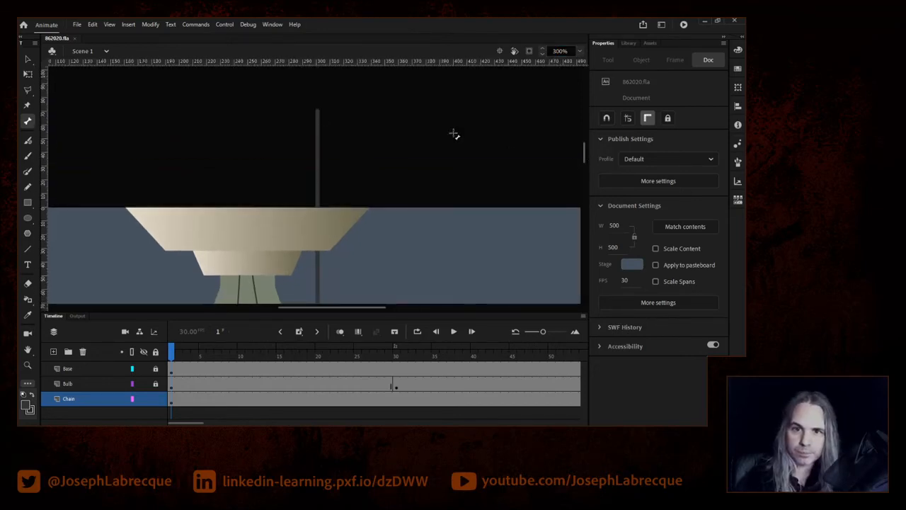
{"action": "left_click_drag", "start_coordinate": [320, 112], "coordinate": [317, 298]}
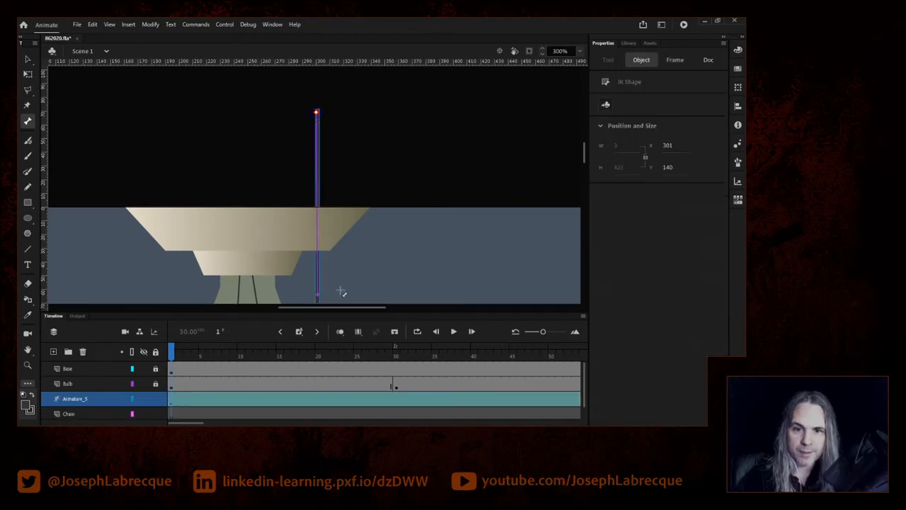
{"action": "scroll", "coordinate": [585, 145], "scroll_direction": "down", "scroll_amount": 8}
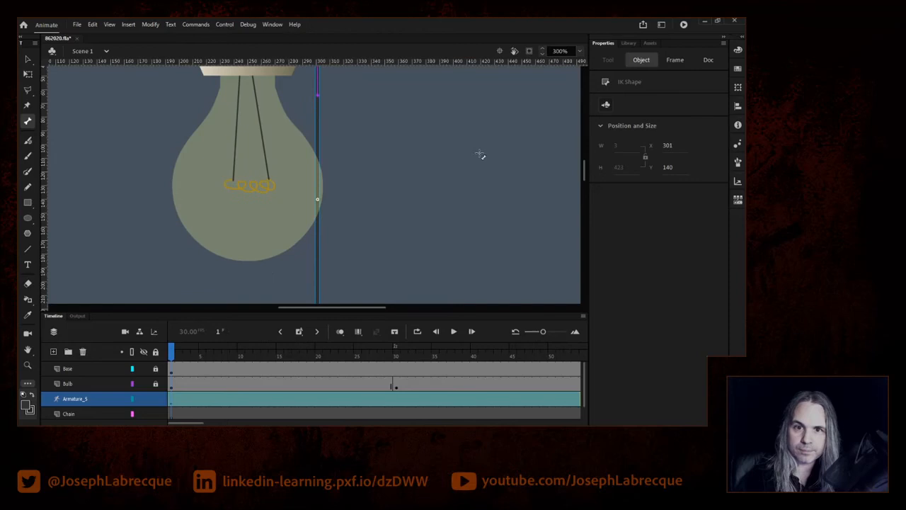
{"action": "left_click_drag", "start_coordinate": [320, 100], "coordinate": [320, 243]}
Extend the chain's armature with three more connected bones down to the line's lower end.
{"action": "left_click_drag", "start_coordinate": [585, 169], "coordinate": [579, 182]}
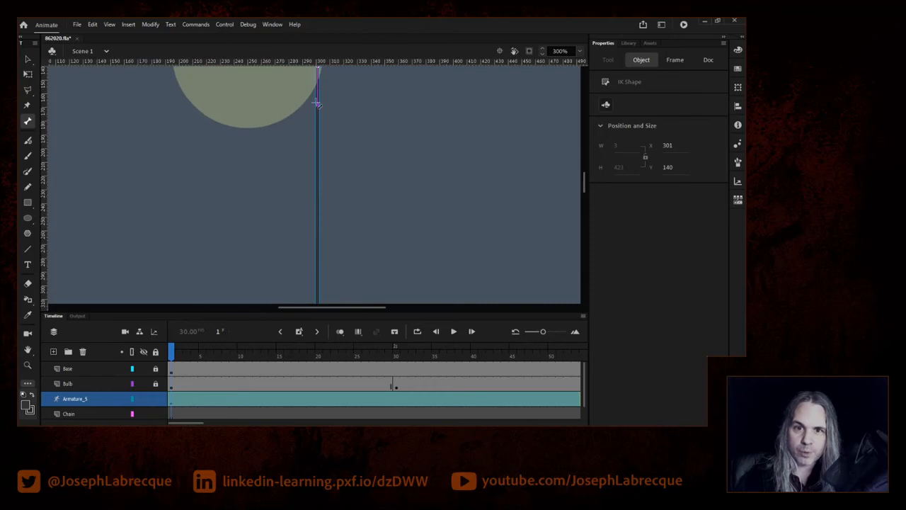
{"action": "left_click_drag", "start_coordinate": [315, 105], "coordinate": [317, 197]}
{"action": "left_click_drag", "start_coordinate": [584, 182], "coordinate": [582, 191]}
{"action": "left_click_drag", "start_coordinate": [318, 106], "coordinate": [319, 183]}
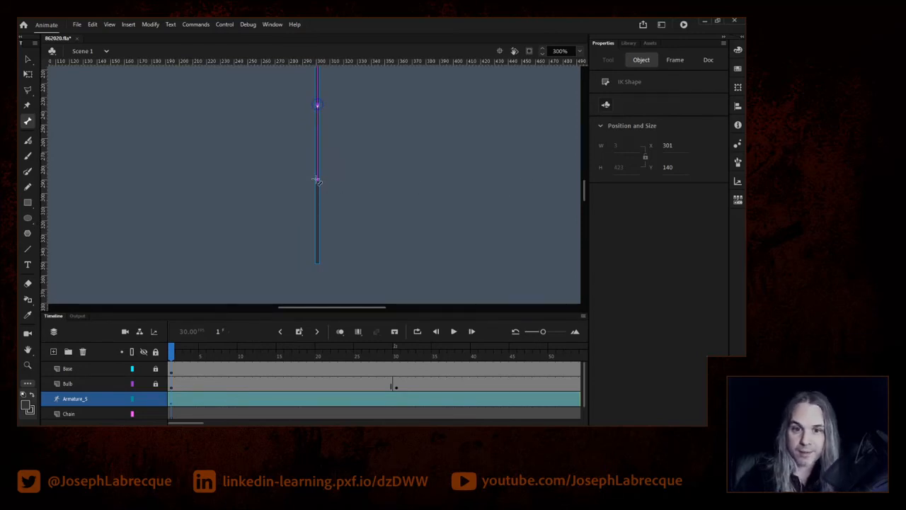
{"action": "left_click_drag", "start_coordinate": [318, 182], "coordinate": [319, 261]}
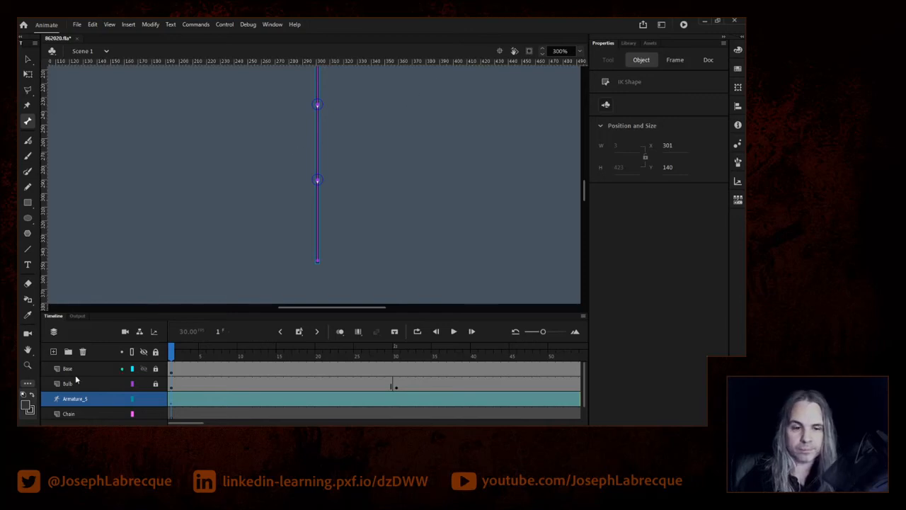
Rename the armature layer as Chain.
{"action": "left_click", "coordinate": [73, 399]}
{"action": "type", "text": "Chain"}
{"action": "key", "text": "Return"}
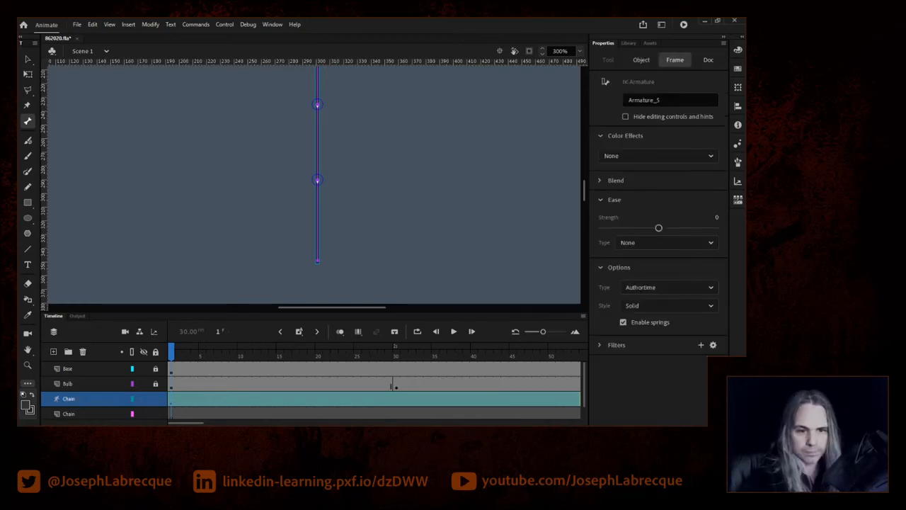
Return the stage to 100% magnification and delete the empty original Chain layer beneath the armature layer.
{"action": "scroll", "coordinate": [579, 384], "scroll_direction": "down", "scroll_amount": 1}
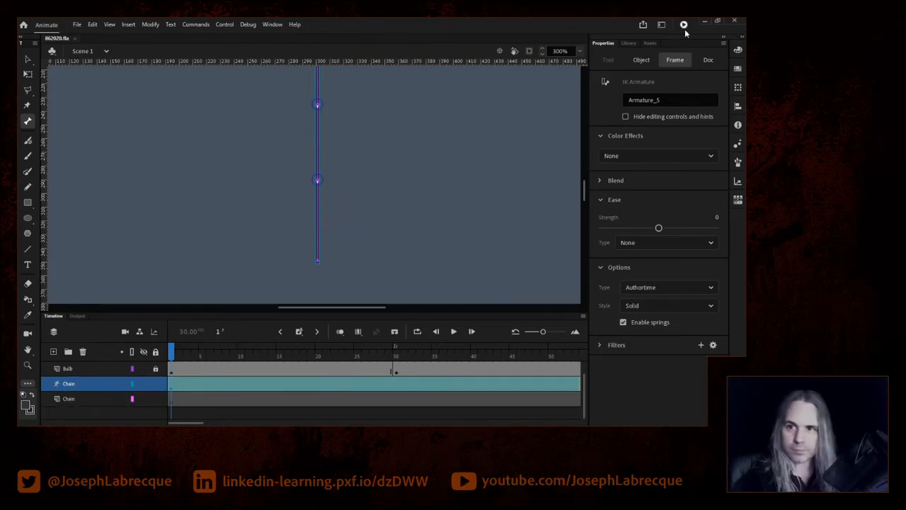
{"action": "left_click", "coordinate": [580, 51]}
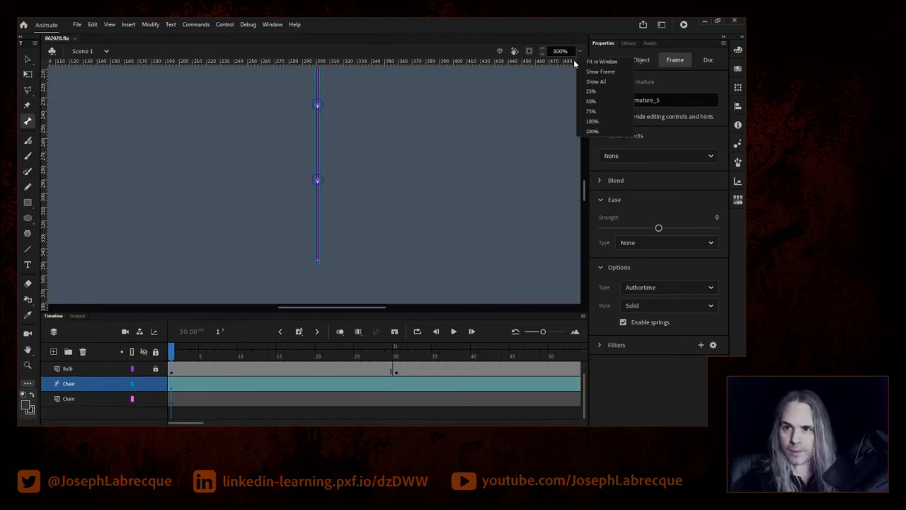
{"action": "left_click", "coordinate": [599, 122]}
{"action": "key", "text": "v"}
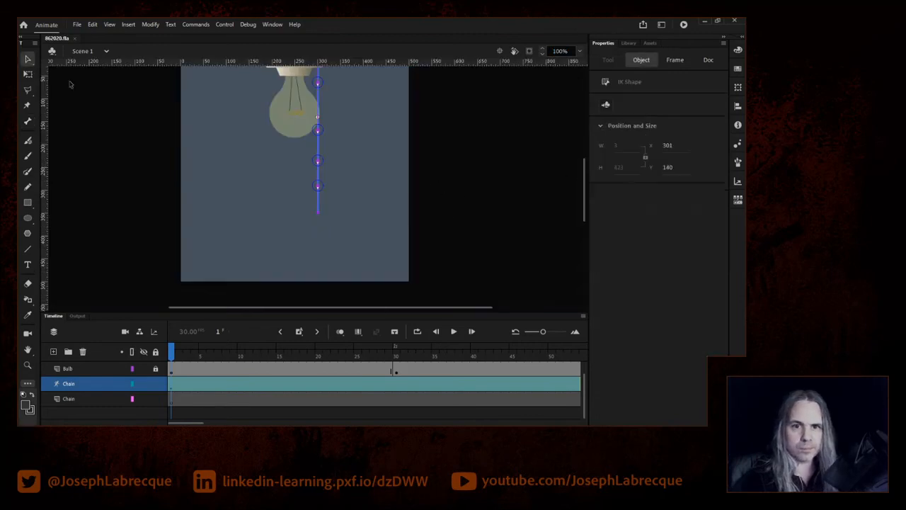
{"action": "left_click", "coordinate": [240, 214]}
{"action": "mouse_move", "coordinate": [586, 182]}
{"action": "left_mouse_down"}
{"action": "mouse_move", "coordinate": [588, 154]}
{"action": "mouse_move", "coordinate": [587, 170]}
{"action": "left_mouse_up"}
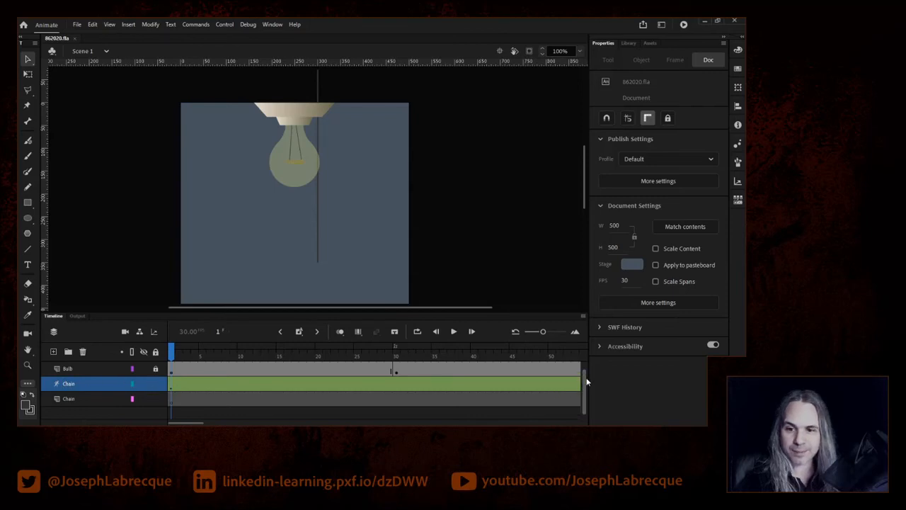
{"action": "left_click_drag", "start_coordinate": [585, 383], "coordinate": [587, 373]}
{"action": "left_click", "coordinate": [68, 413]}
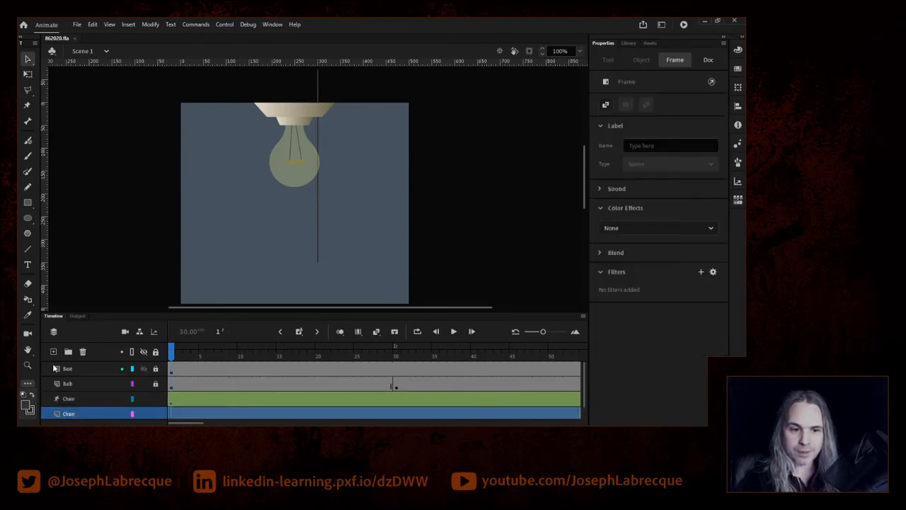
{"action": "left_click", "coordinate": [82, 351]}
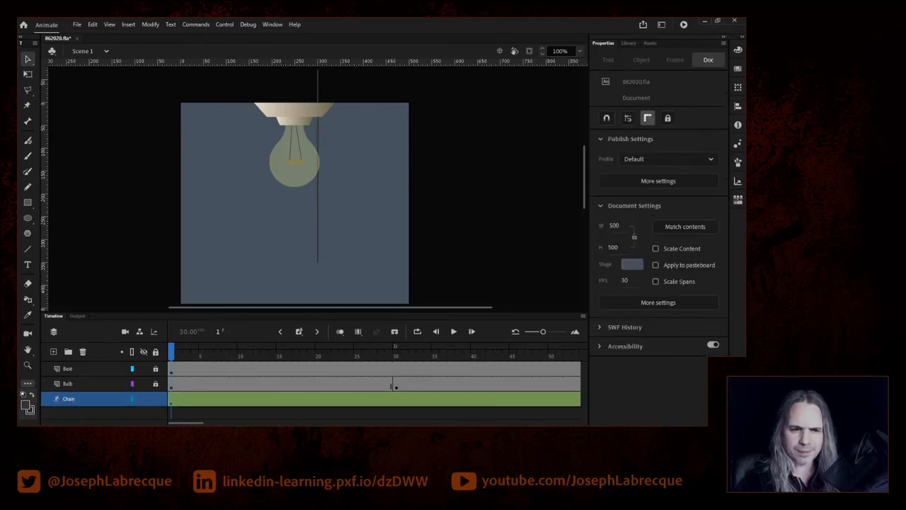
Insert a pose at frame 20 of the Chain armature layer.
{"action": "left_click", "coordinate": [171, 405]}
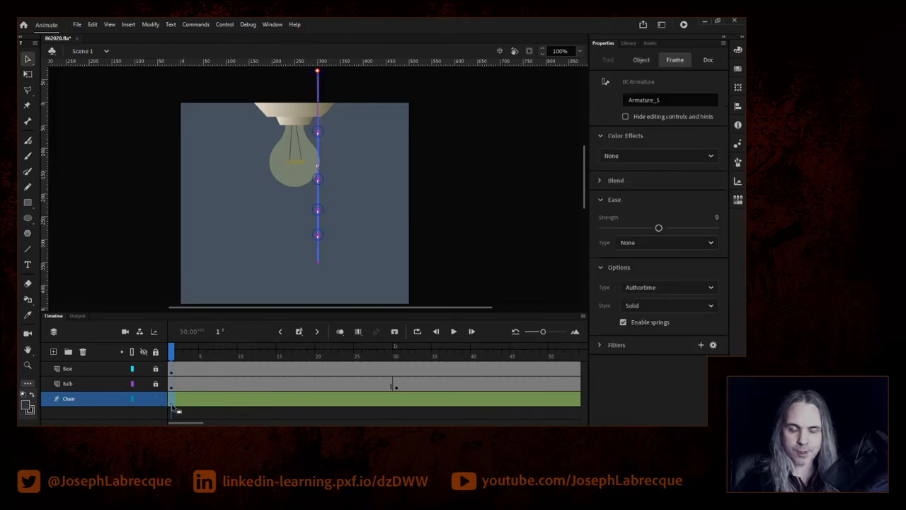
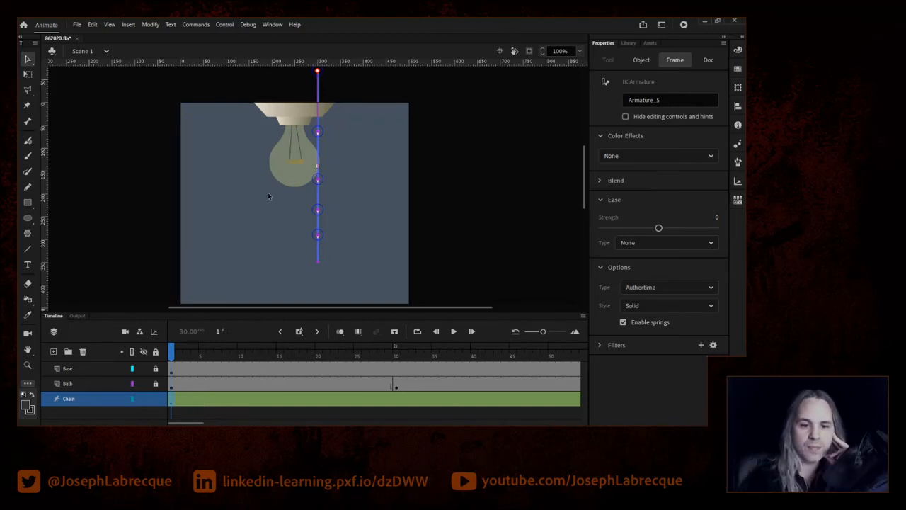
{"action": "left_click", "coordinate": [187, 355]}
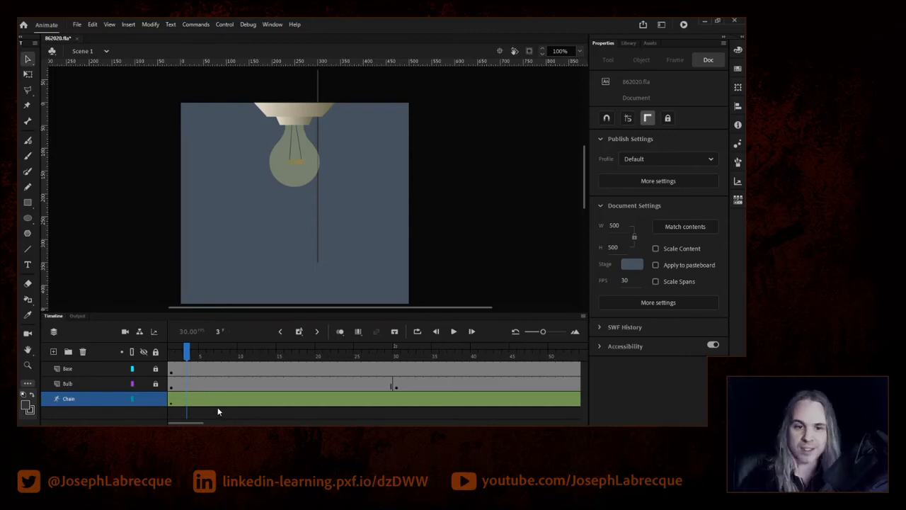
{"action": "left_click_drag", "start_coordinate": [185, 354], "coordinate": [318, 368]}
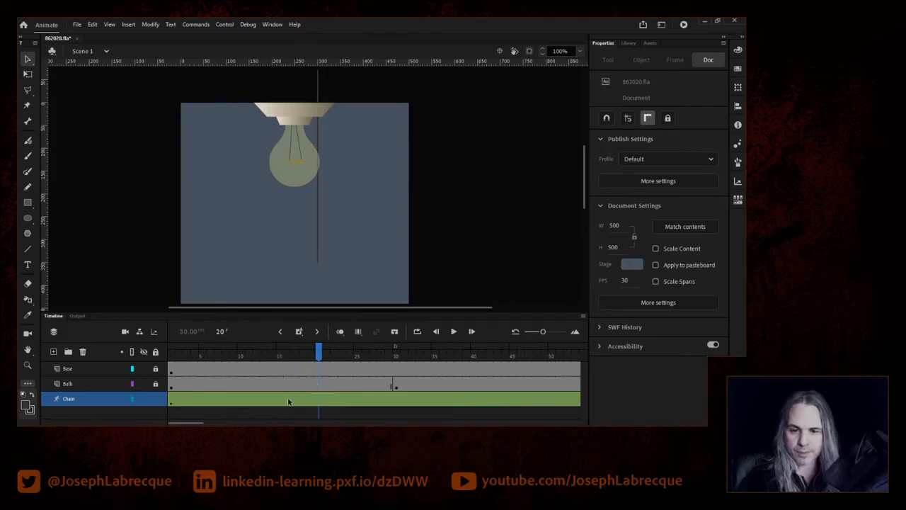
{"action": "left_click", "coordinate": [319, 400]}
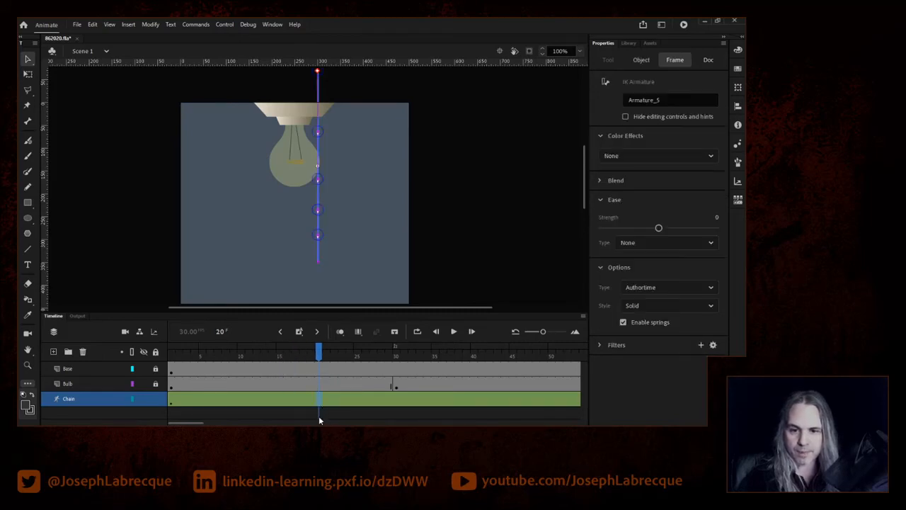
{"action": "right_click", "coordinate": [321, 404]}
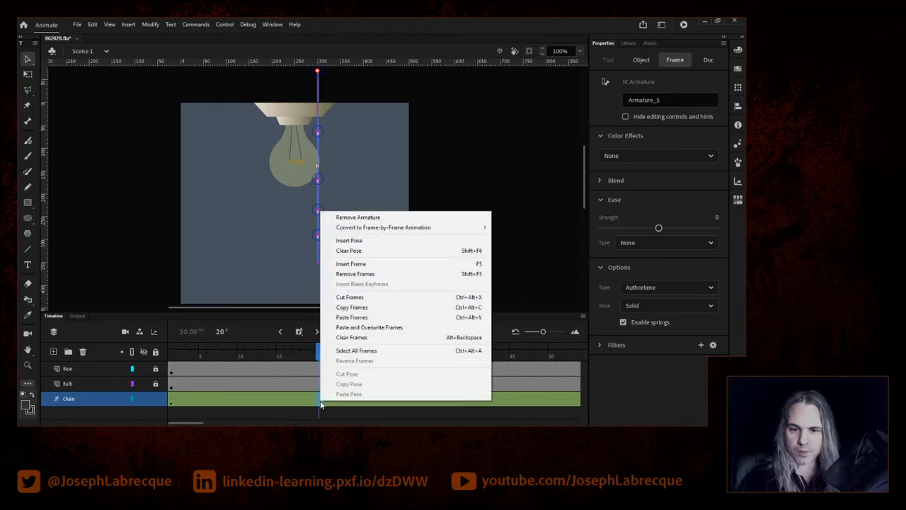
{"action": "left_click", "coordinate": [366, 243]}
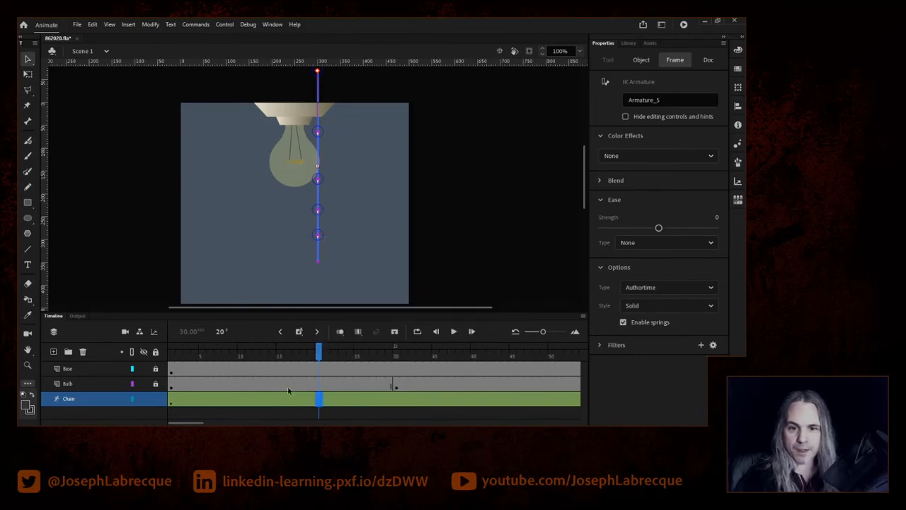
Insert a pose at frame 25 of the Chain armature layer.
{"action": "left_click_drag", "start_coordinate": [318, 352], "coordinate": [334, 352]}
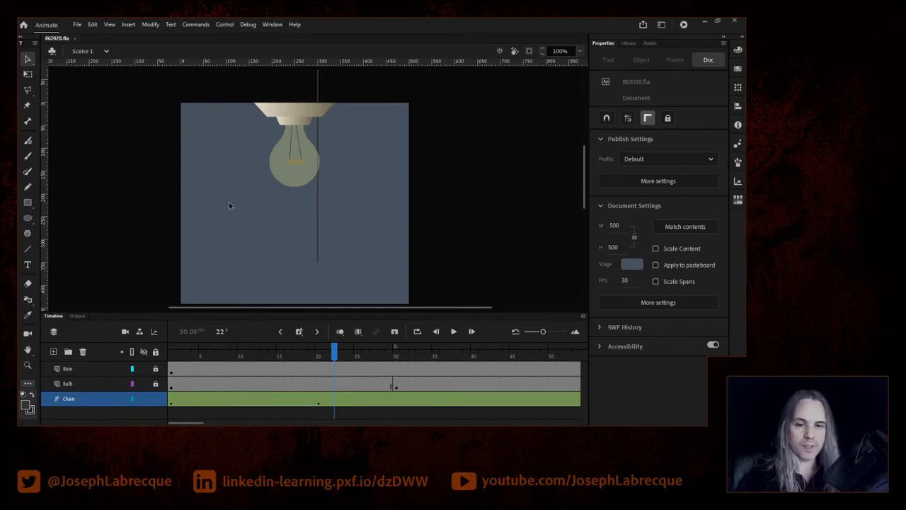
{"action": "left_click", "coordinate": [318, 354]}
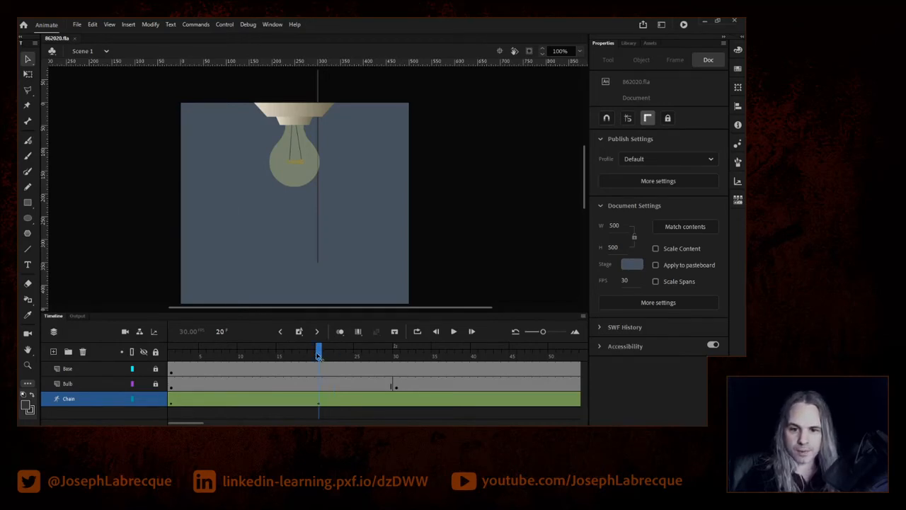
{"action": "left_click_drag", "start_coordinate": [318, 354], "coordinate": [357, 359]}
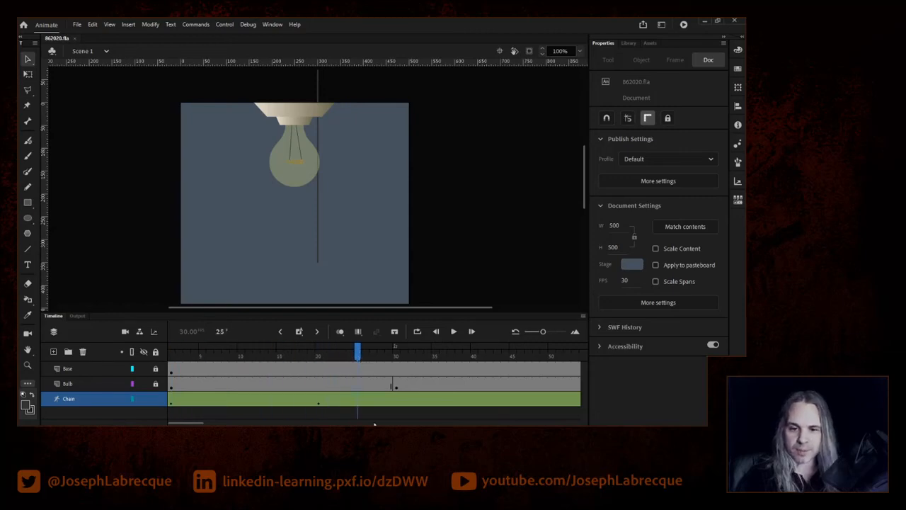
{"action": "left_click", "coordinate": [357, 401]}
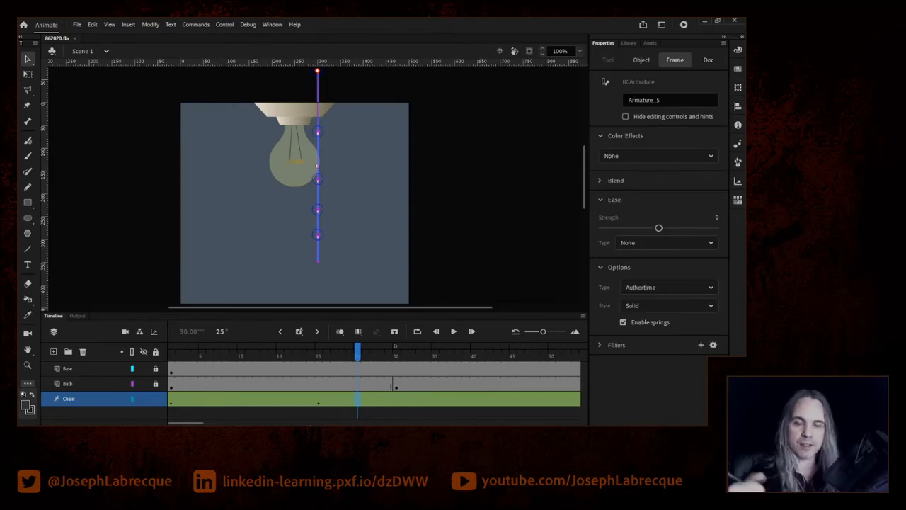
{"action": "right_click", "coordinate": [359, 404]}
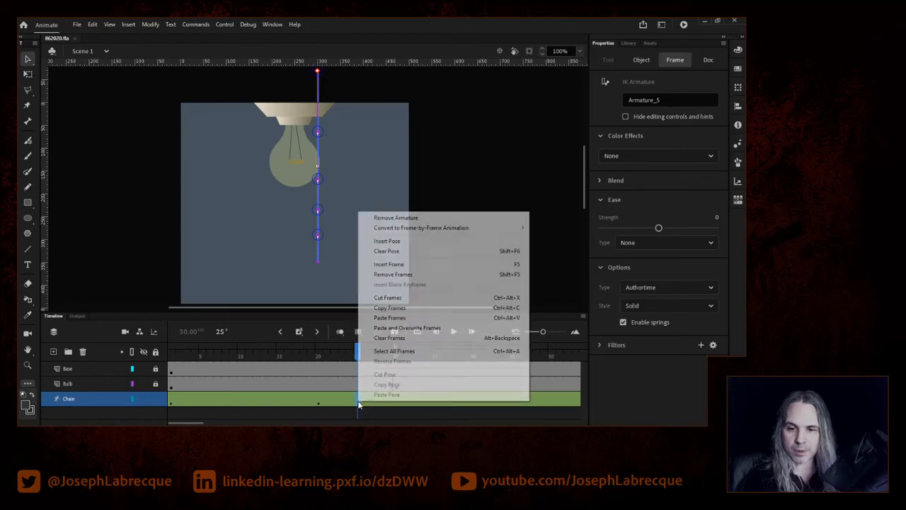
{"action": "left_click", "coordinate": [411, 242]}
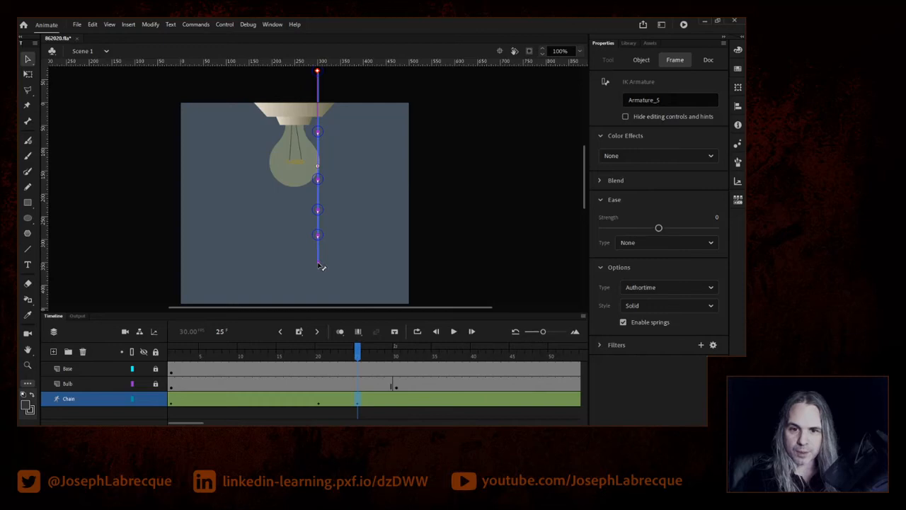
At frame 25, swing the chain's lowest bone to about X 325 and shift the whole armature down 40 px to Y 330.15.
{"action": "left_click_drag", "start_coordinate": [321, 266], "coordinate": [336, 301]}
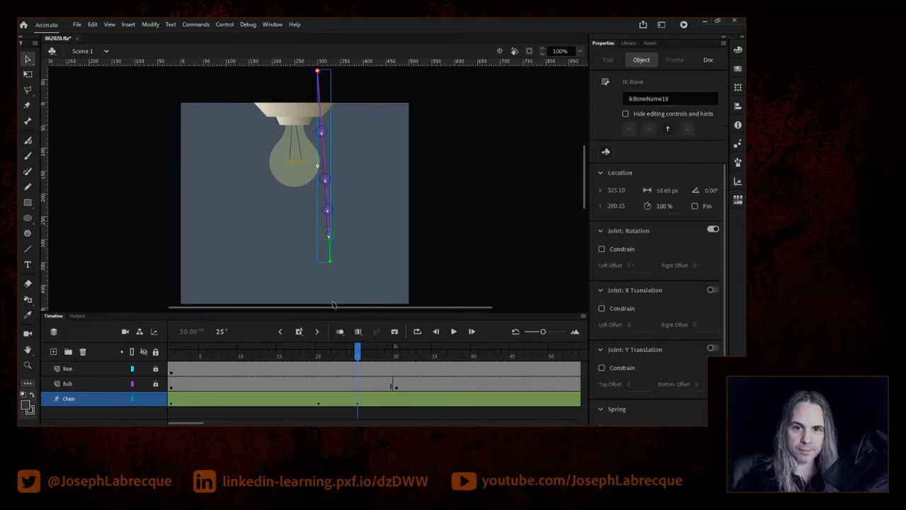
{"action": "key", "text": "shift+Down"}
{"action": "key", "text": "shift+Down"}
{"action": "key", "text": "shift+Down"}
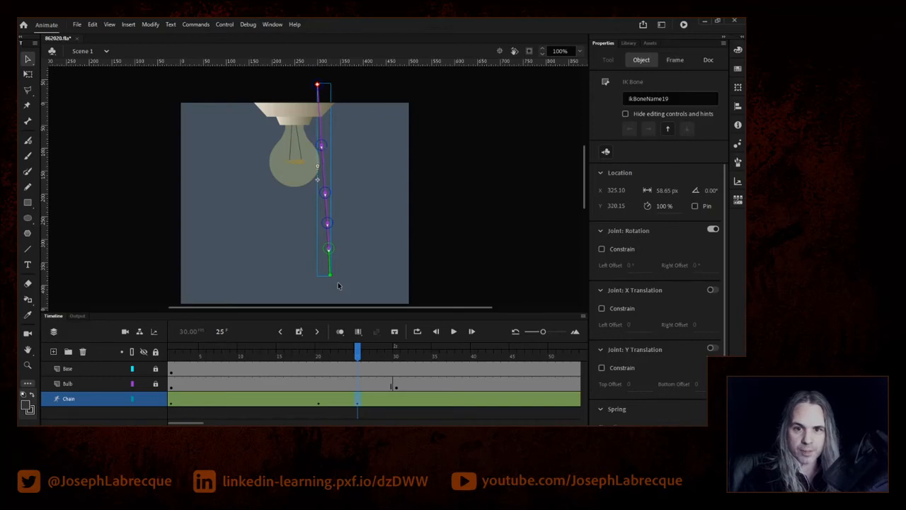
{"action": "key", "text": "shift+Down"}
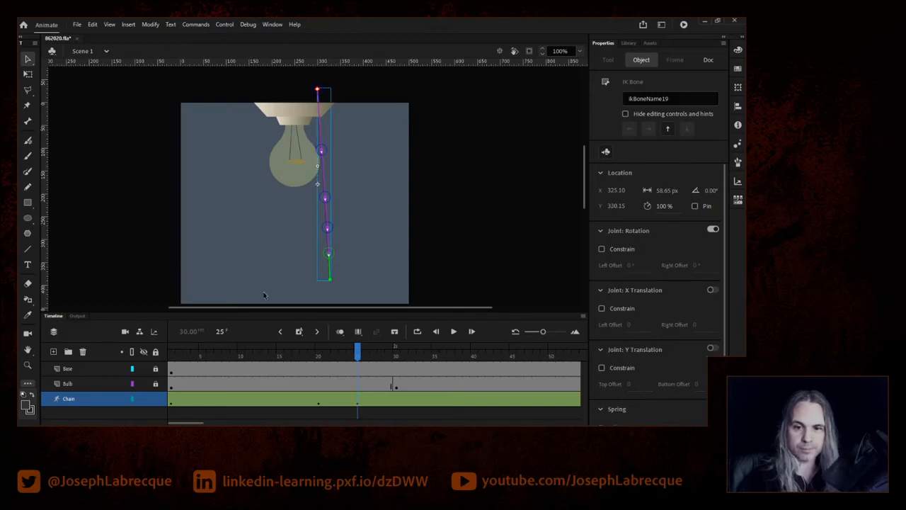
{"action": "mouse_move", "coordinate": [358, 352]}
{"action": "left_mouse_down"}
{"action": "mouse_move", "coordinate": [318, 354]}
{"action": "mouse_move", "coordinate": [381, 354]}
{"action": "mouse_move", "coordinate": [298, 354]}
{"action": "mouse_move", "coordinate": [370, 354]}
{"action": "mouse_move", "coordinate": [298, 354]}
{"action": "mouse_move", "coordinate": [359, 363]}
{"action": "left_mouse_up"}
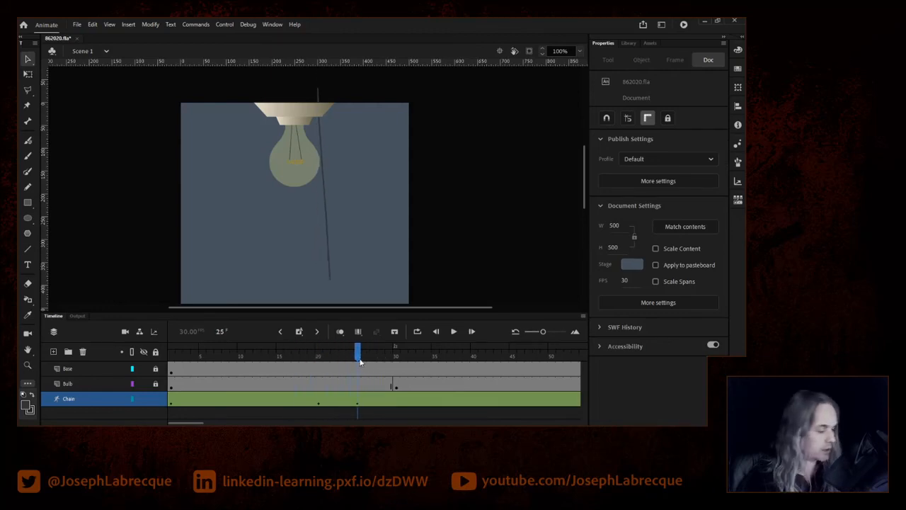
At frame 27, move the whole chain armature up to Y 120 to create the rebound pose.
{"action": "mouse_move", "coordinate": [357, 354]}
{"action": "left_mouse_down"}
{"action": "mouse_move", "coordinate": [380, 354]}
{"action": "mouse_move", "coordinate": [358, 361]}
{"action": "mouse_move", "coordinate": [373, 359]}
{"action": "left_mouse_up"}
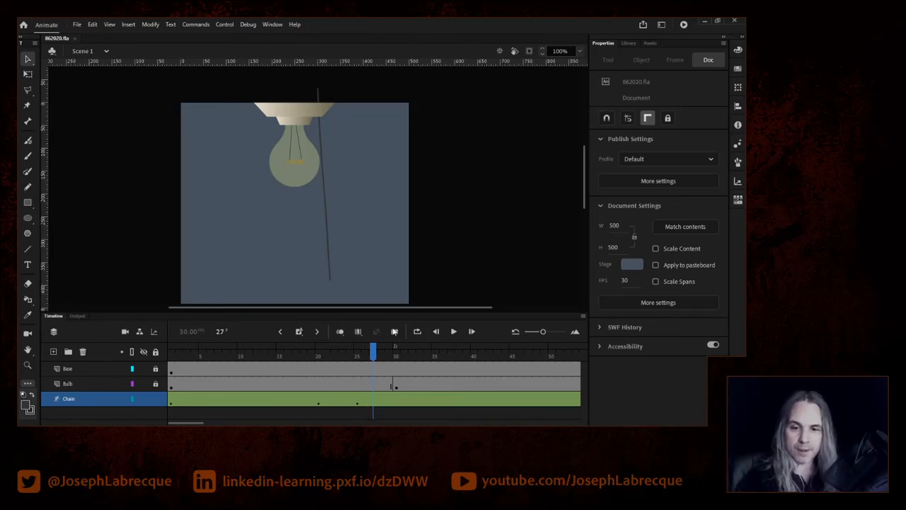
{"action": "left_click", "coordinate": [329, 276]}
{"action": "key", "text": "shift+Up"}
{"action": "key", "text": "shift+Up"}
{"action": "key", "text": "shift+Up"}
{"action": "key", "text": "shift+Up"}
{"action": "key", "text": "shift+Up"}
{"action": "key", "text": "shift+Up"}
{"action": "key", "text": "shift+Up"}
{"action": "key", "text": "shift+Down"}
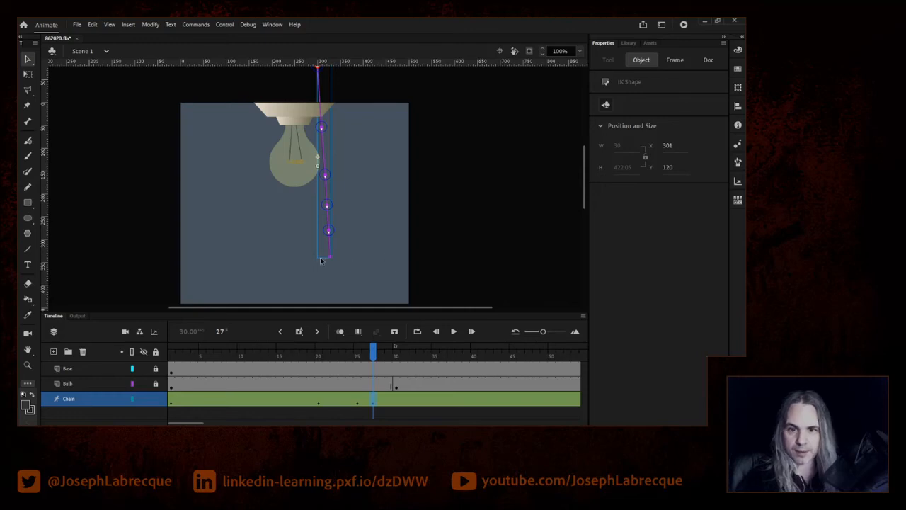
Swing the chain's lower end left under the bulb's edge at frame 27, and out to the right at frame 29.
{"action": "mouse_move", "coordinate": [335, 261]}
{"action": "left_mouse_down"}
{"action": "mouse_move", "coordinate": [309, 265]}
{"action": "mouse_move", "coordinate": [336, 267]}
{"action": "mouse_move", "coordinate": [320, 263]}
{"action": "left_mouse_up"}
{"action": "left_click", "coordinate": [352, 348]}
{"action": "left_click_drag", "start_coordinate": [352, 352], "coordinate": [389, 354]}
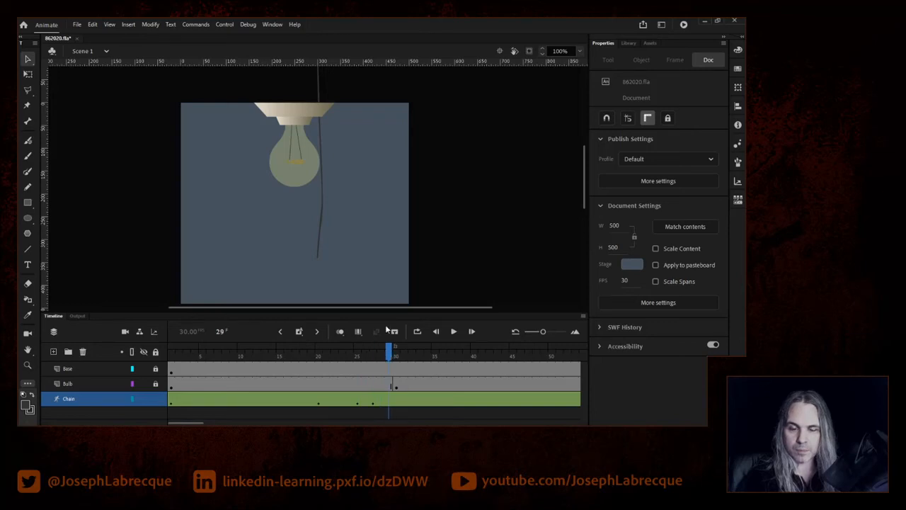
{"action": "left_click", "coordinate": [320, 258]}
{"action": "left_click_drag", "start_coordinate": [321, 259], "coordinate": [357, 252]}
Swing the chain's tip left below the bulb at frame 31, and moderately back to the right at frame 36.
{"action": "mouse_move", "coordinate": [392, 352]}
{"action": "left_mouse_down"}
{"action": "mouse_move", "coordinate": [413, 352]}
{"action": "mouse_move", "coordinate": [405, 352]}
{"action": "left_mouse_up"}
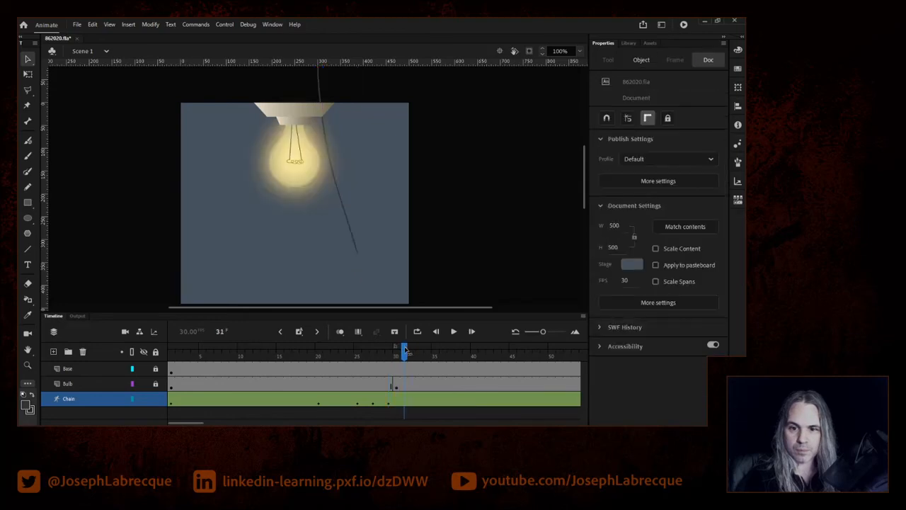
{"action": "left_click_drag", "start_coordinate": [359, 259], "coordinate": [289, 261]}
{"action": "left_click_drag", "start_coordinate": [404, 356], "coordinate": [443, 352]}
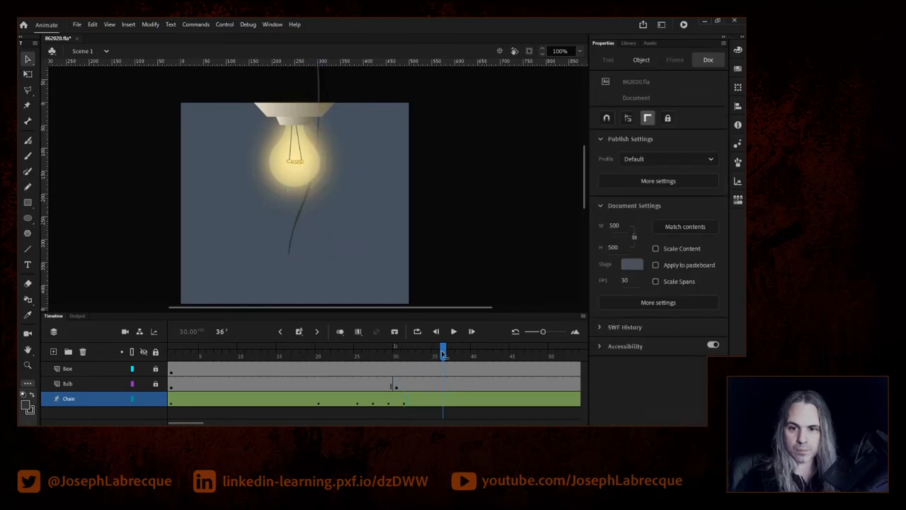
{"action": "left_click", "coordinate": [288, 254]}
{"action": "left_click_drag", "start_coordinate": [292, 257], "coordinate": [337, 268]}
Let the chain's swing settle with a smaller left pose at frame 40 and a slight right pose at frame 46.
{"action": "left_click_drag", "start_coordinate": [450, 346], "coordinate": [474, 350]}
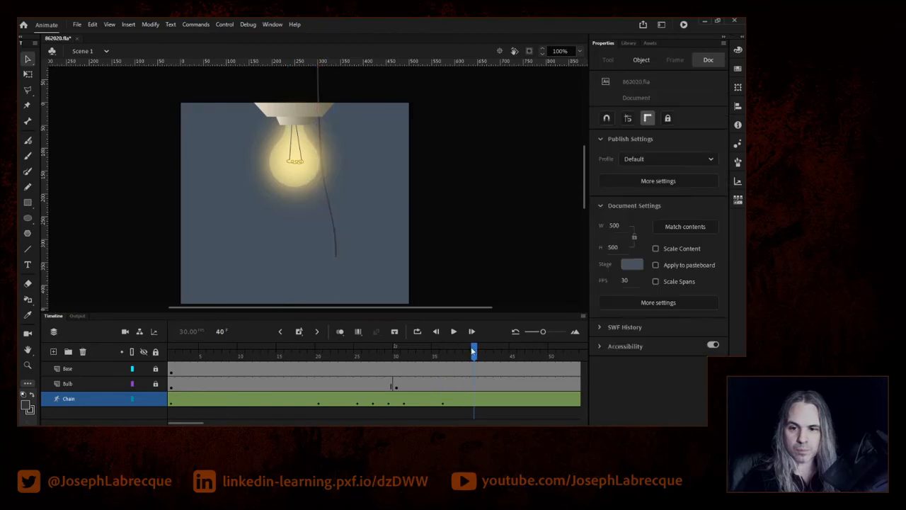
{"action": "left_click_drag", "start_coordinate": [338, 261], "coordinate": [319, 257]}
{"action": "left_click_drag", "start_coordinate": [475, 349], "coordinate": [521, 350]}
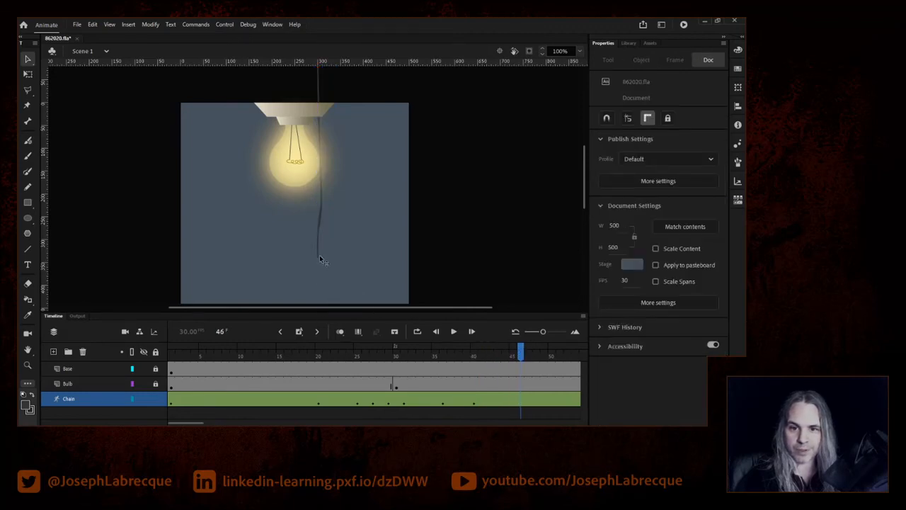
{"action": "left_click_drag", "start_coordinate": [318, 257], "coordinate": [327, 269]}
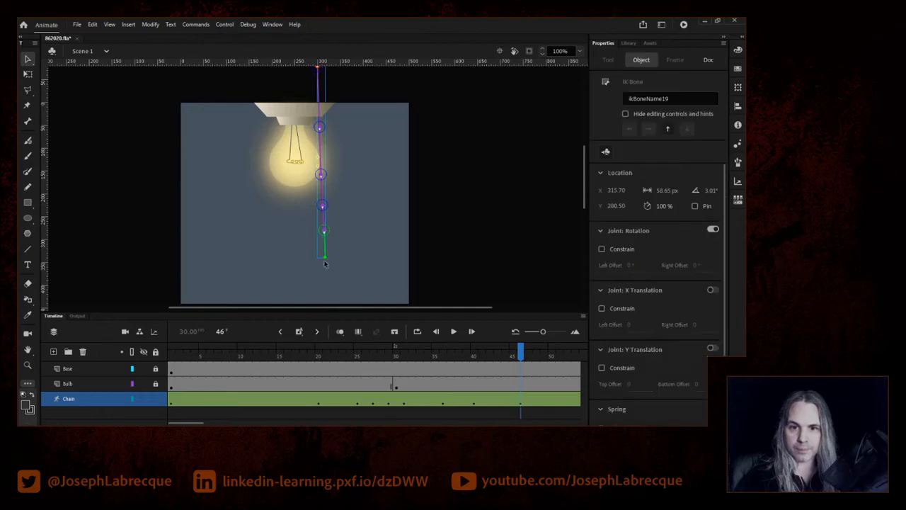
Enable looped playback over frames 17 to 48 and play the chain's tug and swing.
{"action": "left_click_drag", "start_coordinate": [520, 352], "coordinate": [371, 357]}
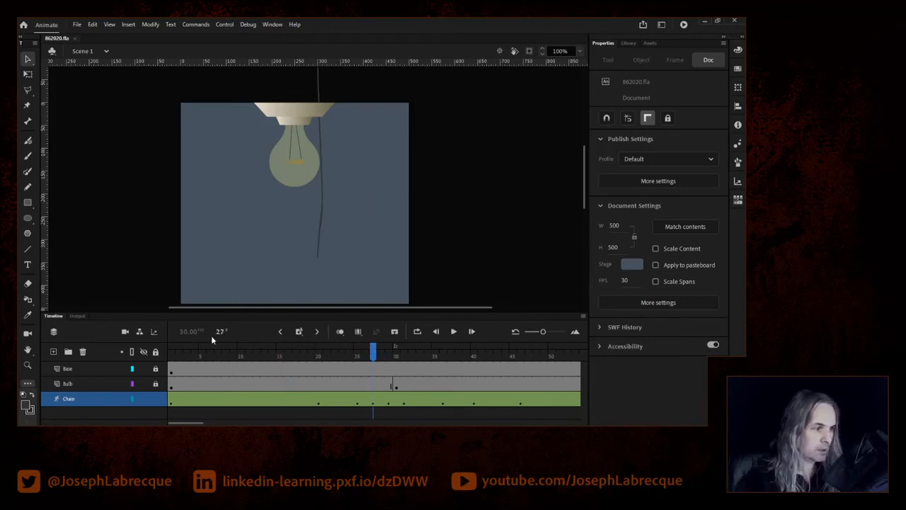
{"action": "left_click", "coordinate": [417, 333]}
{"action": "left_click_drag", "start_coordinate": [394, 345], "coordinate": [539, 345]}
{"action": "left_click_drag", "start_coordinate": [354, 346], "coordinate": [294, 346]}
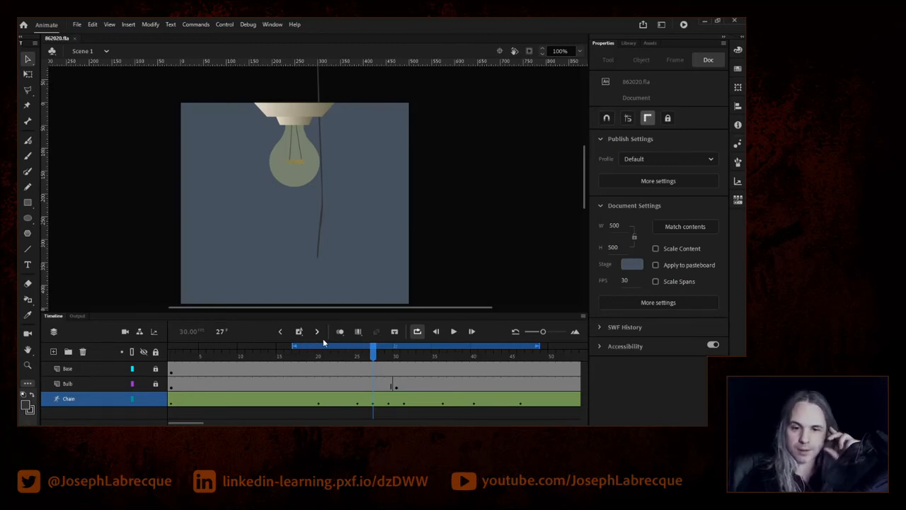
{"action": "left_click", "coordinate": [453, 331]}
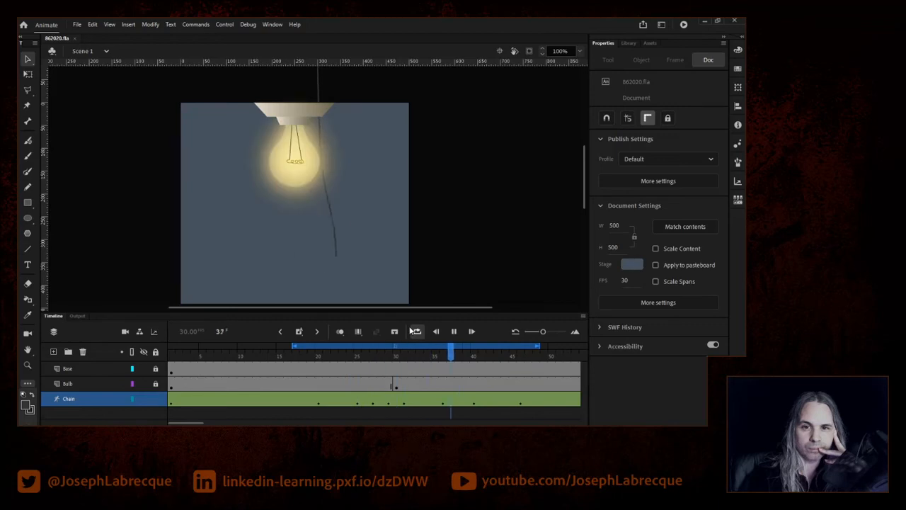
{"action": "left_click", "coordinate": [454, 332]}
Move the Bulb layer's lit keyframe from frame 30 to frame 25 to match the chain's lowest pull.
{"action": "left_click_drag", "start_coordinate": [386, 358], "coordinate": [359, 363]}
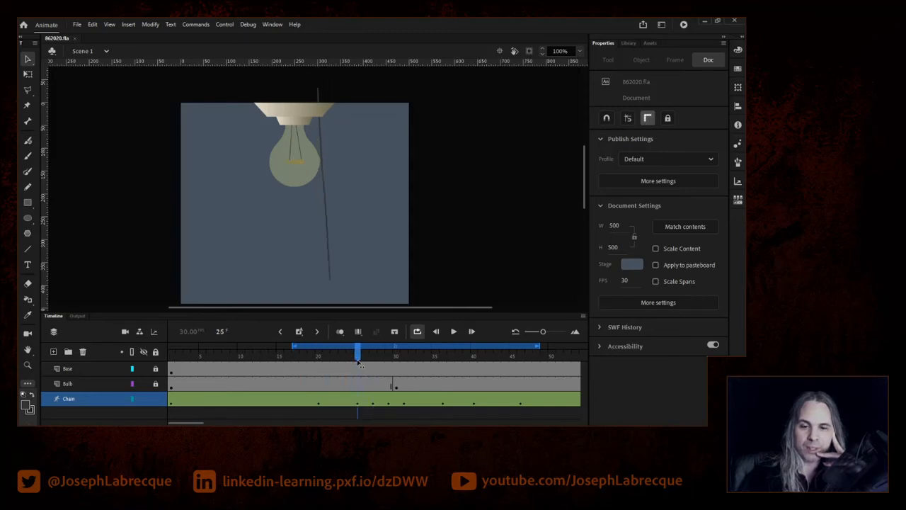
{"action": "left_click", "coordinate": [397, 386]}
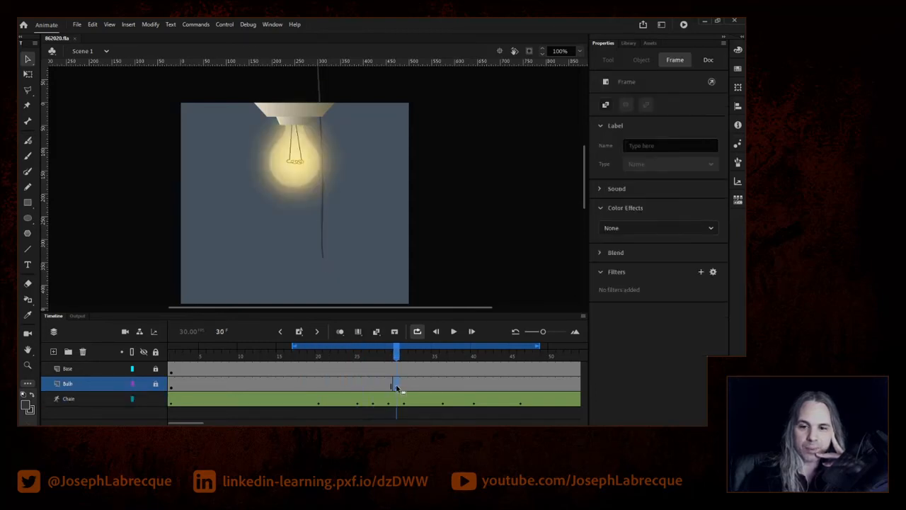
{"action": "left_click_drag", "start_coordinate": [379, 385], "coordinate": [357, 362]}
{"action": "left_click", "coordinate": [373, 387]}
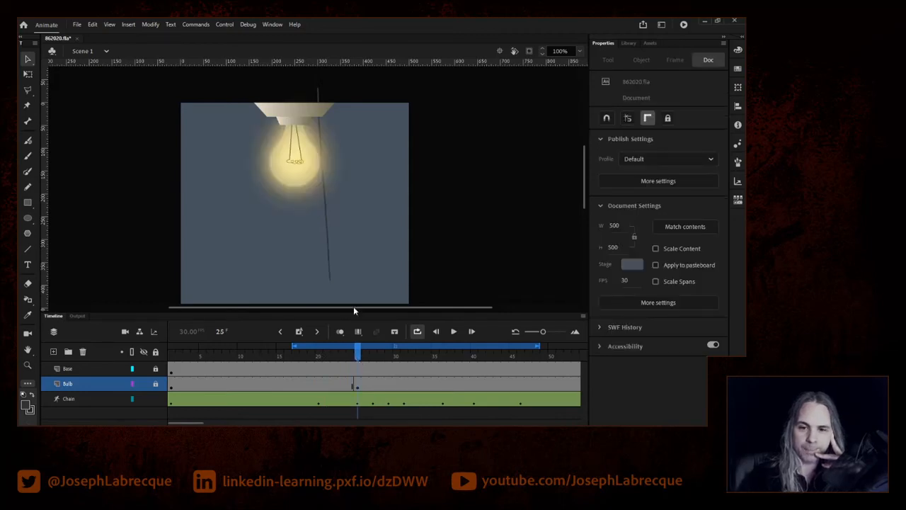
{"action": "left_click_drag", "start_coordinate": [356, 357], "coordinate": [490, 358]}
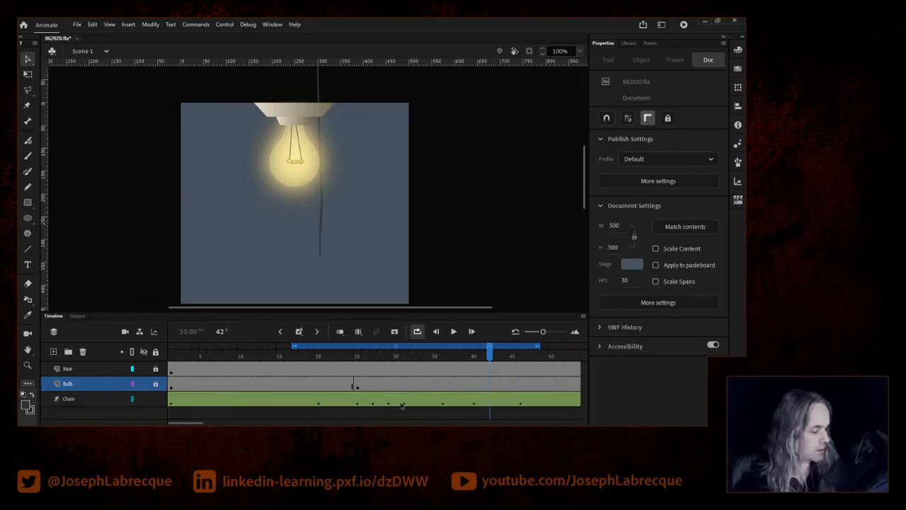
Extend the loop range to cover the entire 60-frame animation and play it through.
{"action": "left_click_drag", "start_coordinate": [296, 346], "coordinate": [137, 349]}
{"action": "left_click_drag", "start_coordinate": [539, 345], "coordinate": [597, 352]}
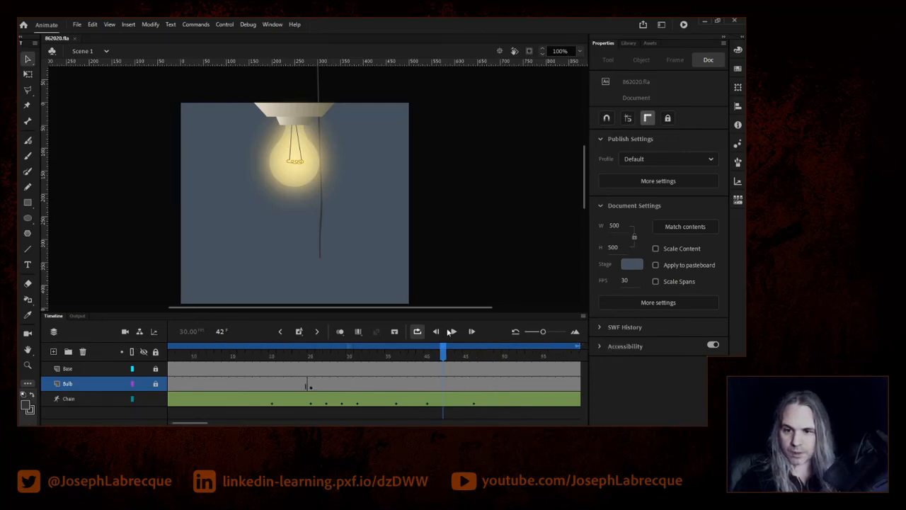
{"action": "left_click", "coordinate": [454, 332]}
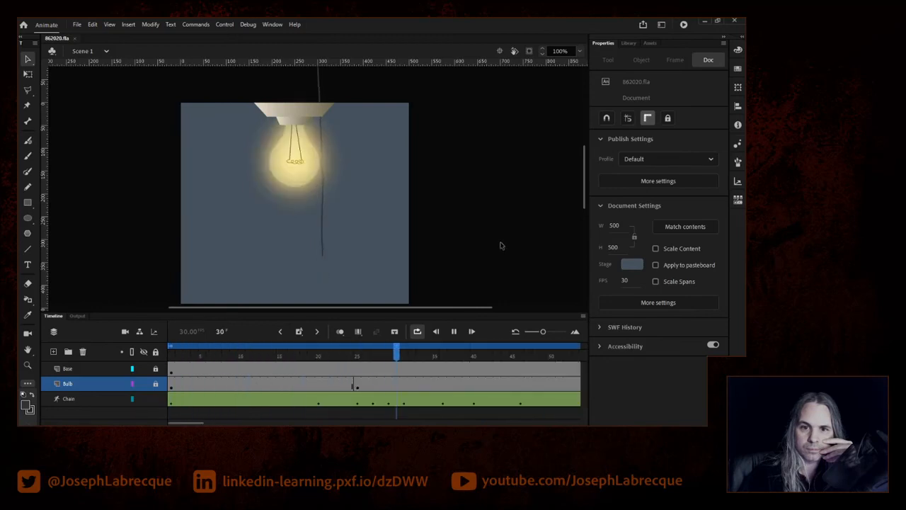
{"action": "left_click", "coordinate": [454, 332]}
Insert 12 frames across all three layers at frames 5 to 16 to lengthen the wait before the tug.
{"action": "left_click_drag", "start_coordinate": [406, 352], "coordinate": [169, 365]}
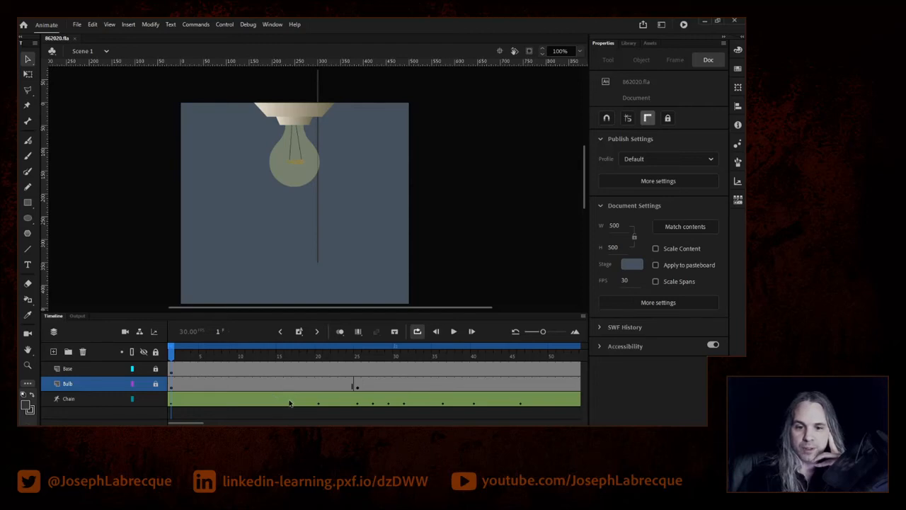
{"action": "left_click_drag", "start_coordinate": [288, 403], "coordinate": [202, 365]}
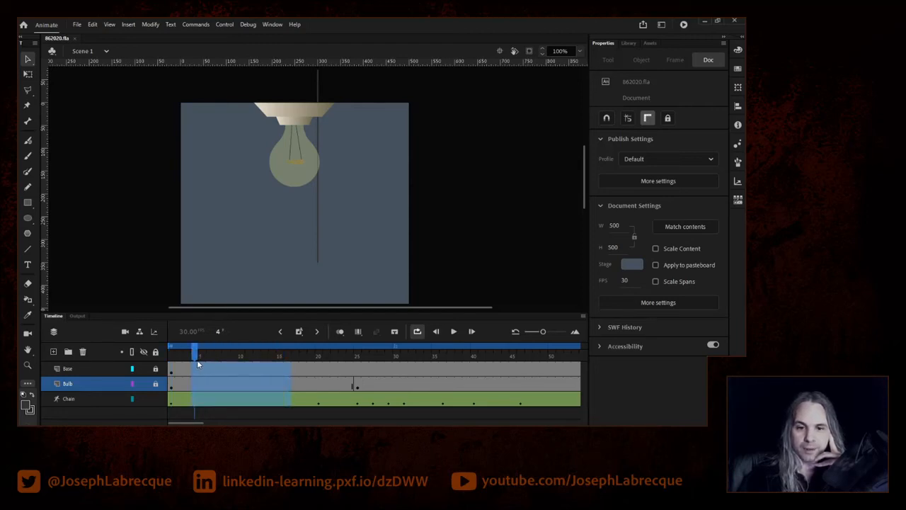
{"action": "left_click_drag", "start_coordinate": [199, 364], "coordinate": [204, 364]}
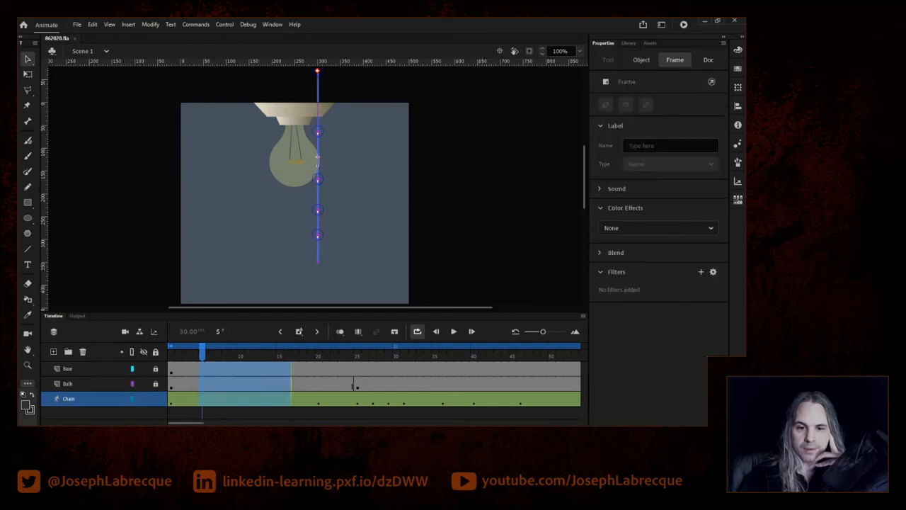
{"action": "left_click", "coordinate": [299, 332]}
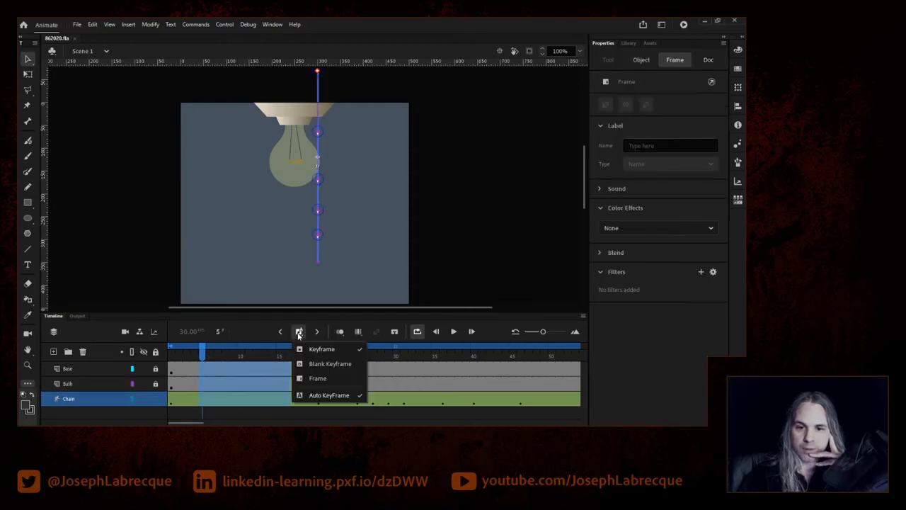
{"action": "left_click", "coordinate": [322, 379]}
Play and scrub through the lengthened animation to check the timing of the tug, the lighting and the swing.
{"action": "left_click_drag", "start_coordinate": [326, 356], "coordinate": [165, 358]}
{"action": "key", "text": "Return"}
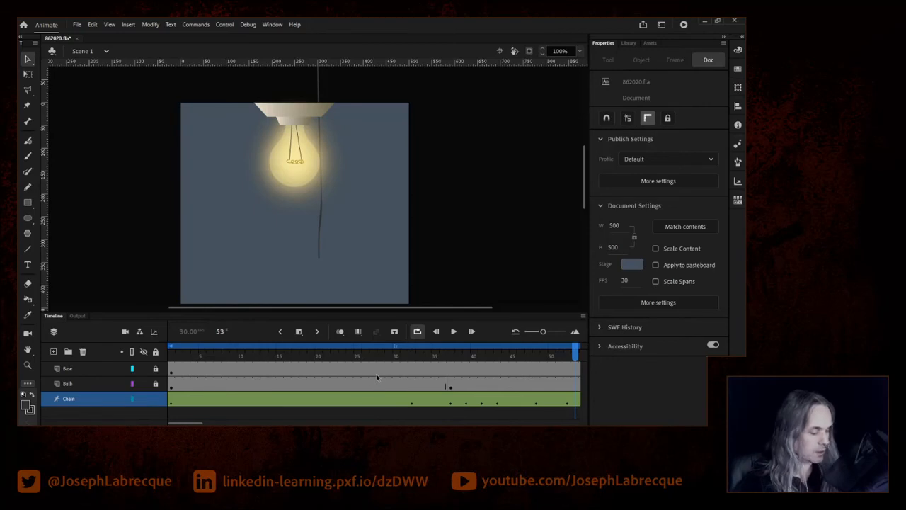
{"action": "left_click", "coordinate": [365, 356]}
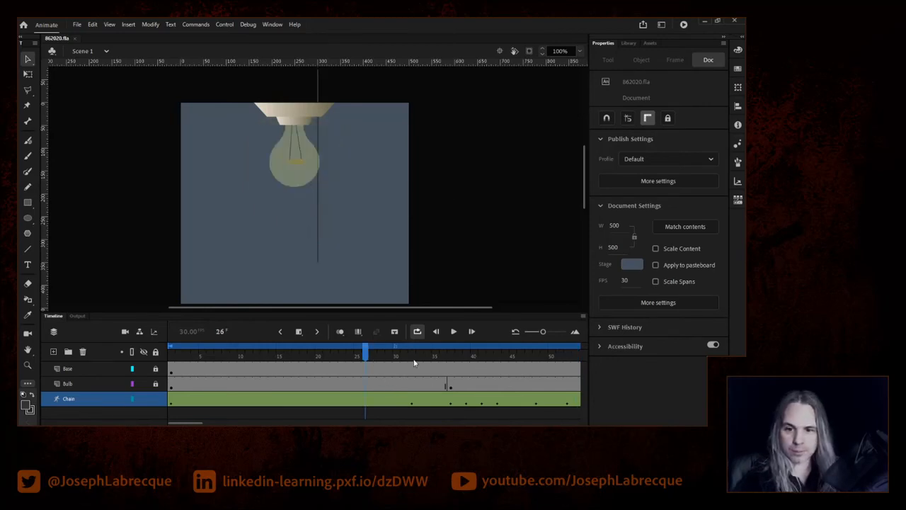
{"action": "left_click_drag", "start_coordinate": [365, 350], "coordinate": [460, 366]}
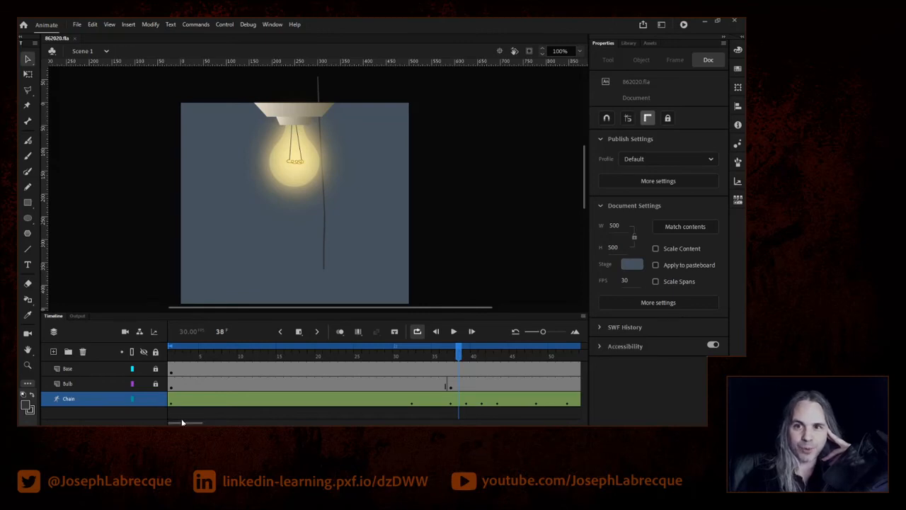
{"action": "scroll", "coordinate": [439, 383], "scroll_direction": "right", "scroll_amount": 5}
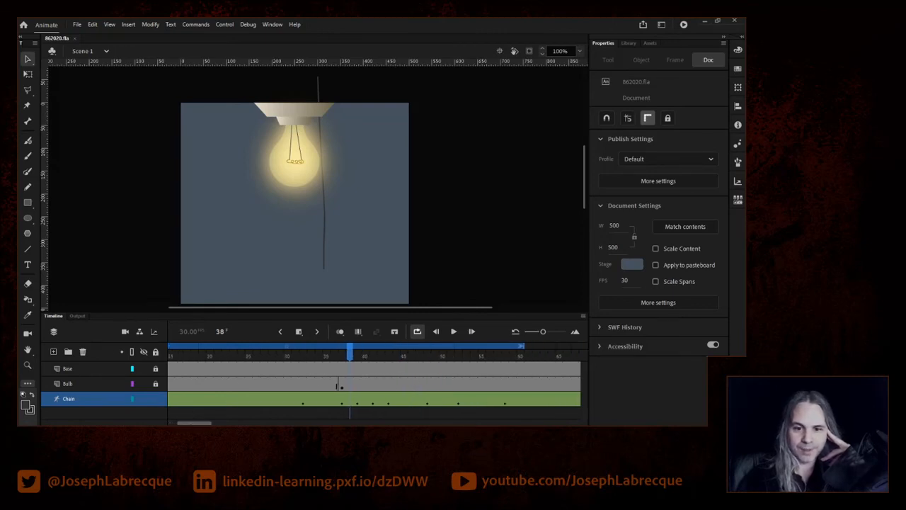
{"action": "left_click_drag", "start_coordinate": [282, 356], "coordinate": [302, 357]}
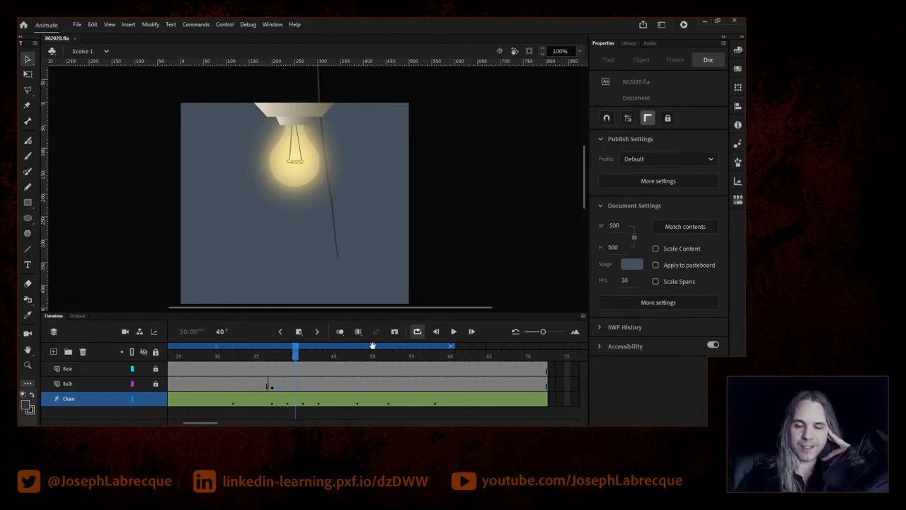
{"action": "left_click_drag", "start_coordinate": [296, 356], "coordinate": [397, 359]}
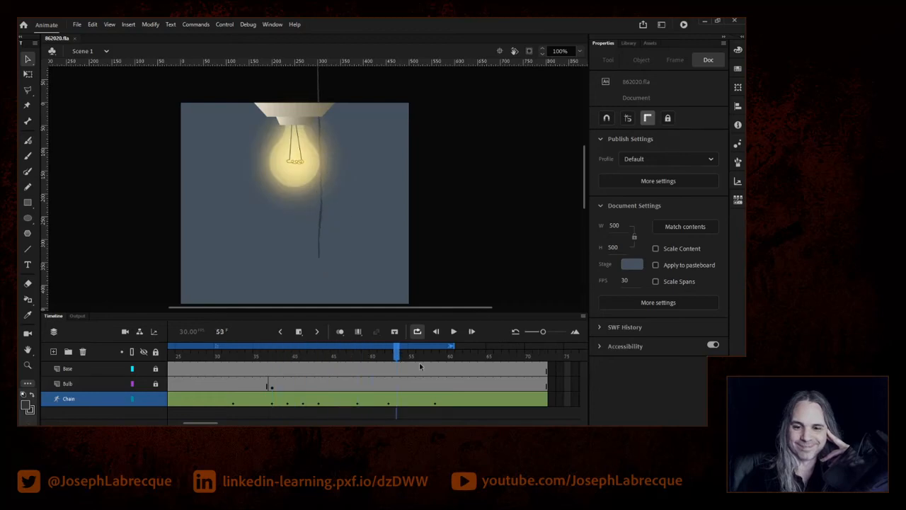
Shift the Chain layer's poses from frames 39 through 58 five frames later, so they span frames 44 to 63.
{"action": "left_click_drag", "start_coordinate": [436, 405], "coordinate": [274, 403]}
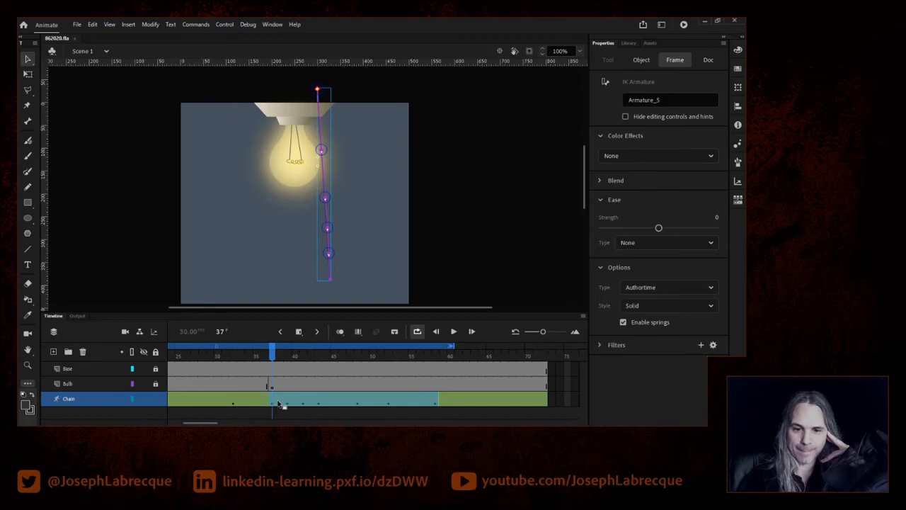
{"action": "left_click", "coordinate": [464, 403]}
{"action": "left_click_drag", "start_coordinate": [435, 404], "coordinate": [347, 407]}
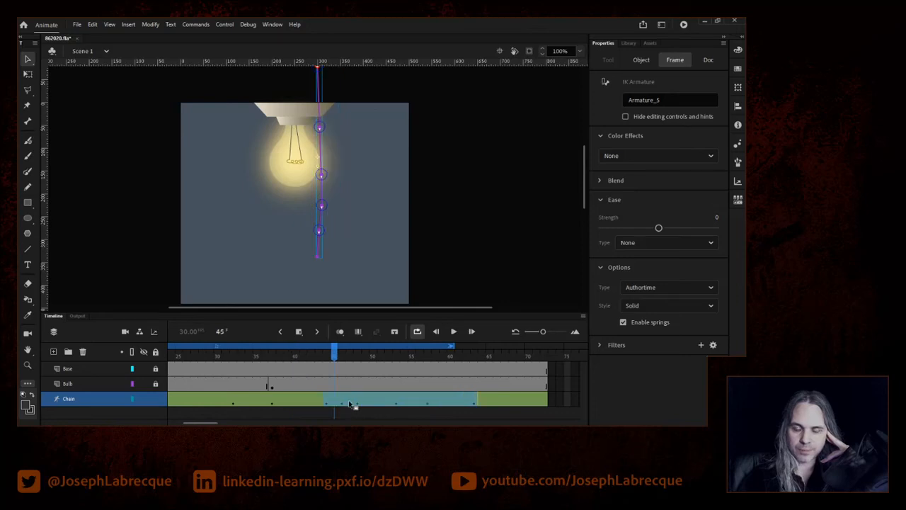
Copy the Chain pose at frame 37 and paste it at frame 39 to hold the pulled position.
{"action": "left_click", "coordinate": [273, 405]}
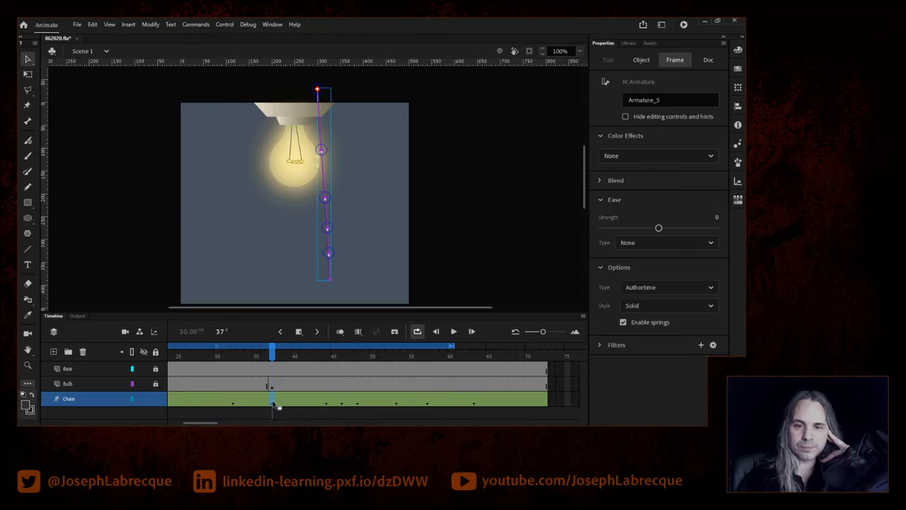
{"action": "right_click", "coordinate": [273, 405]}
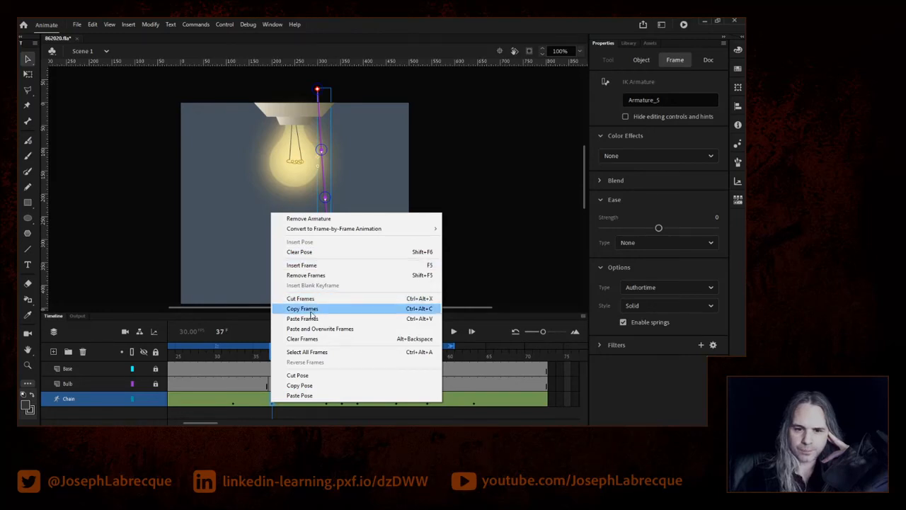
{"action": "left_click", "coordinate": [298, 389]}
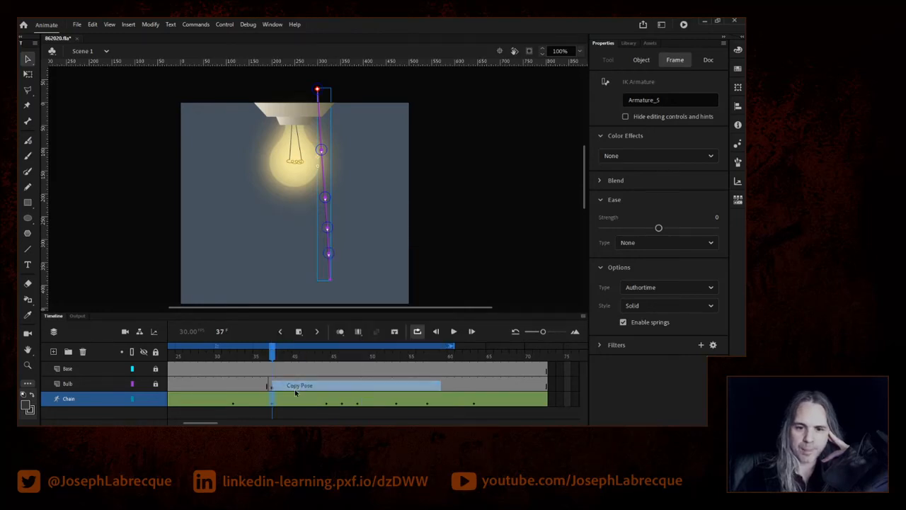
{"action": "left_click", "coordinate": [287, 403]}
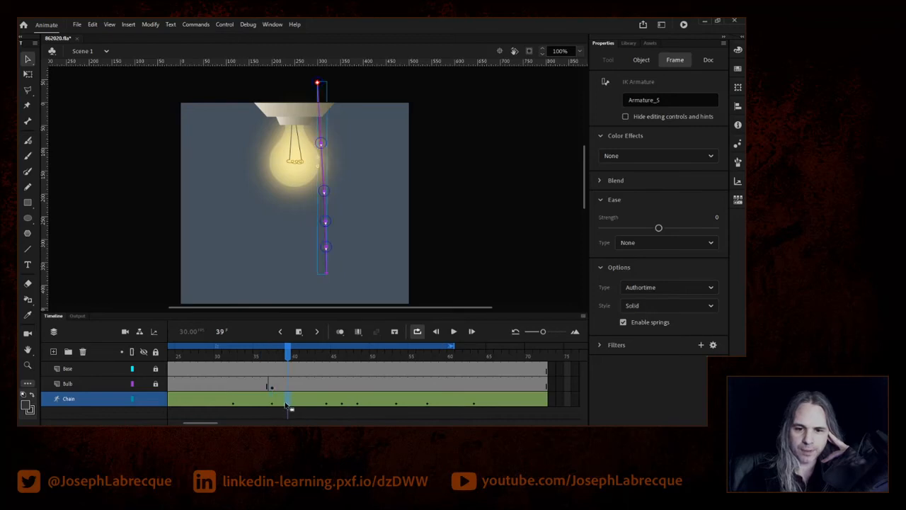
{"action": "right_click", "coordinate": [288, 403]}
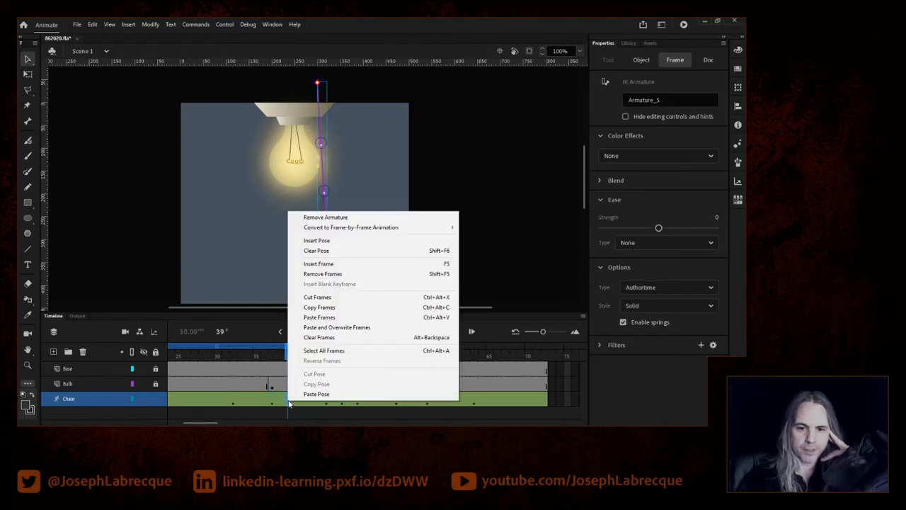
{"action": "left_click", "coordinate": [316, 394]}
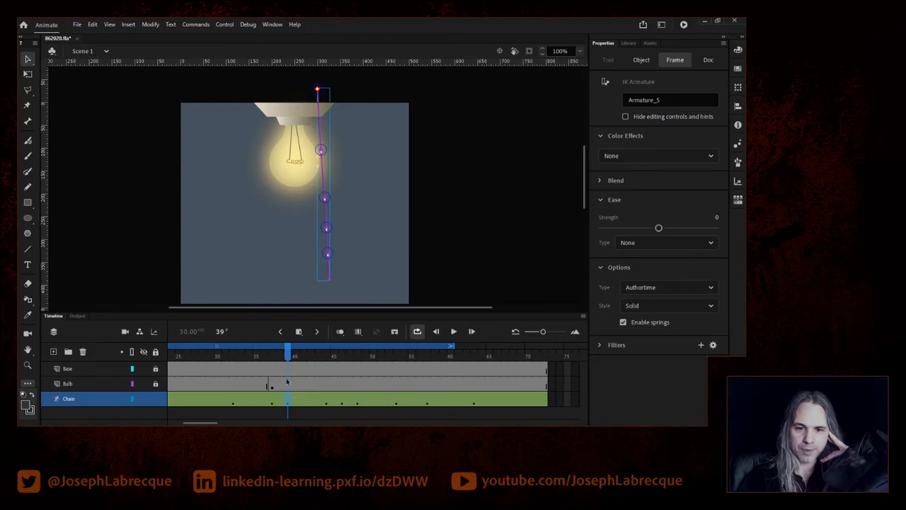
{"action": "left_click_drag", "start_coordinate": [289, 351], "coordinate": [227, 355]}
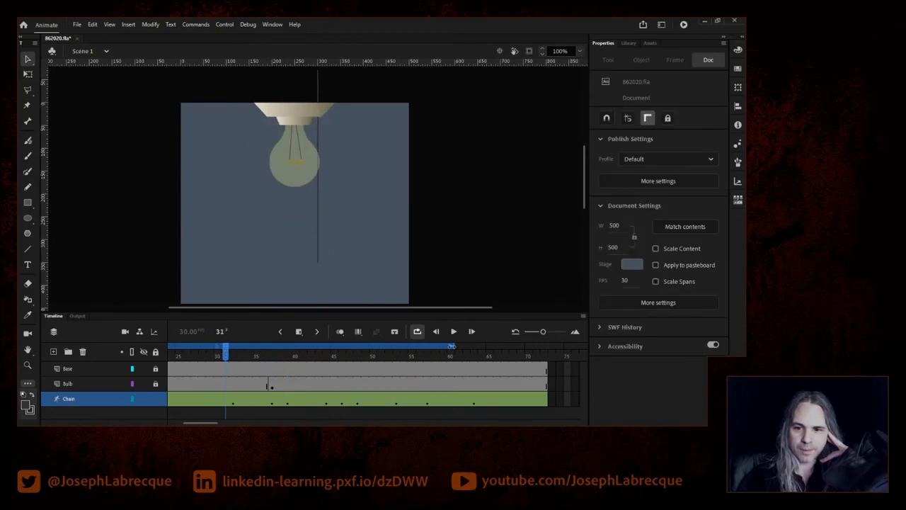
Extend the Base, Bulb and Chain layers to frame 90 and stretch the playback loop range over the added frames.
{"action": "left_click_drag", "start_coordinate": [195, 423], "coordinate": [226, 424]}
{"action": "left_click_drag", "start_coordinate": [373, 368], "coordinate": [368, 397]}
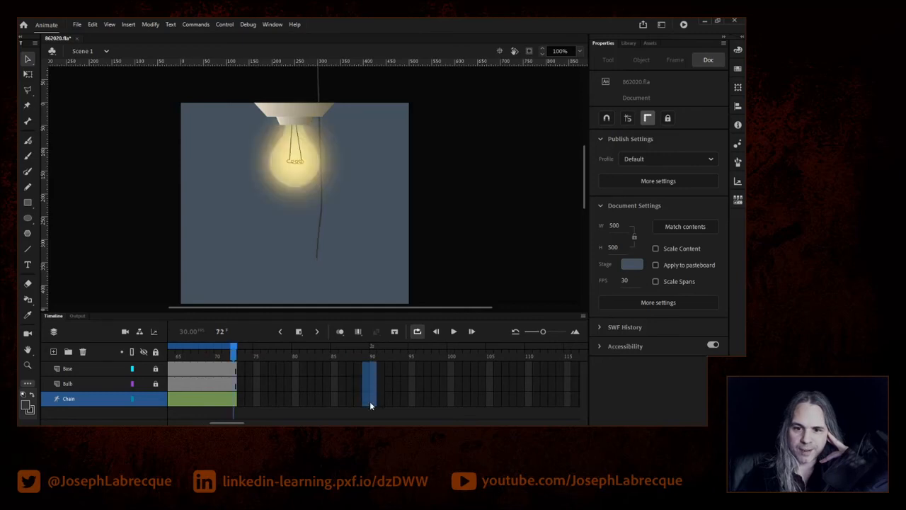
{"action": "left_click", "coordinate": [298, 331]}
{"action": "left_click_drag", "start_coordinate": [236, 345], "coordinate": [378, 346]}
{"action": "left_click_drag", "start_coordinate": [225, 422], "coordinate": [255, 417]}
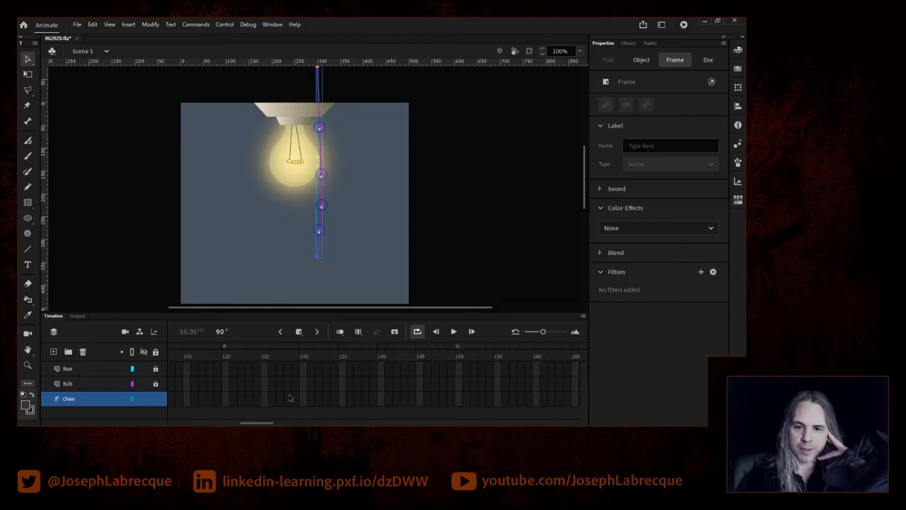
Play the animation and scrub between frames 30 and 58 to check the tug and the swing.
{"action": "left_click", "coordinate": [449, 331]}
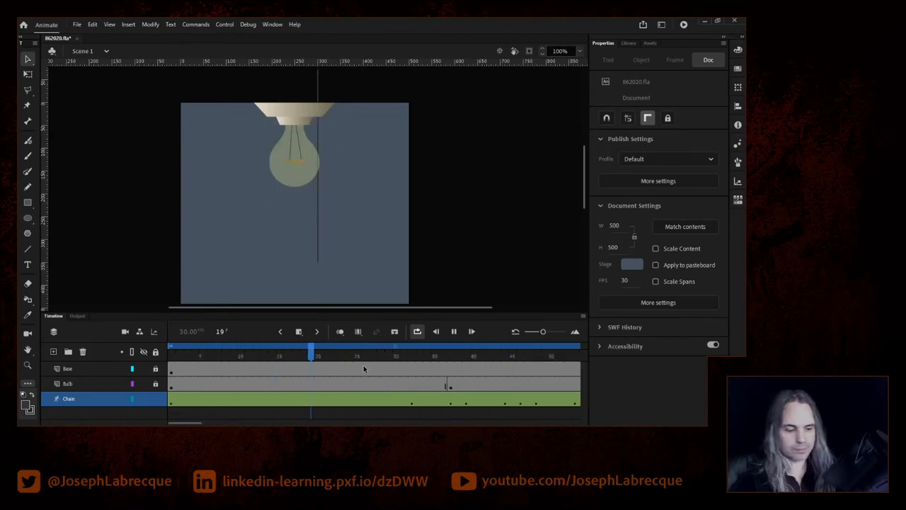
{"action": "key", "text": "Return"}
{"action": "left_click_drag", "start_coordinate": [190, 424], "coordinate": [206, 423]}
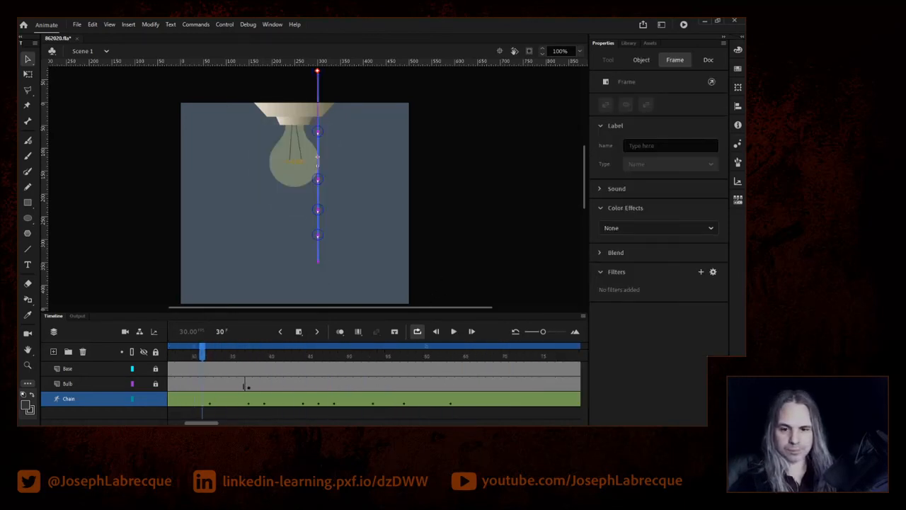
{"action": "left_click_drag", "start_coordinate": [196, 356], "coordinate": [412, 365]}
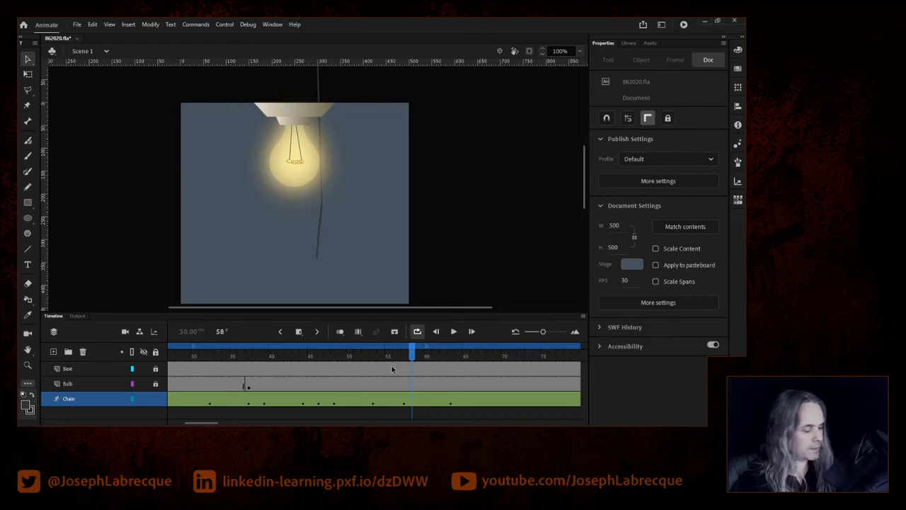
{"action": "left_click_drag", "start_coordinate": [411, 356], "coordinate": [250, 362]}
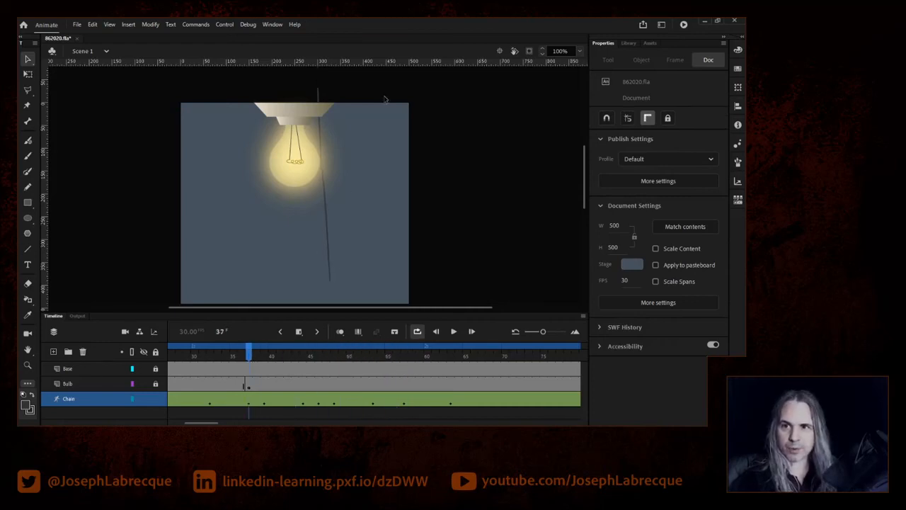
Show the document's edit history, step back to undo the extension to frame 90, and replay the animation.
{"action": "left_click", "coordinate": [271, 26]}
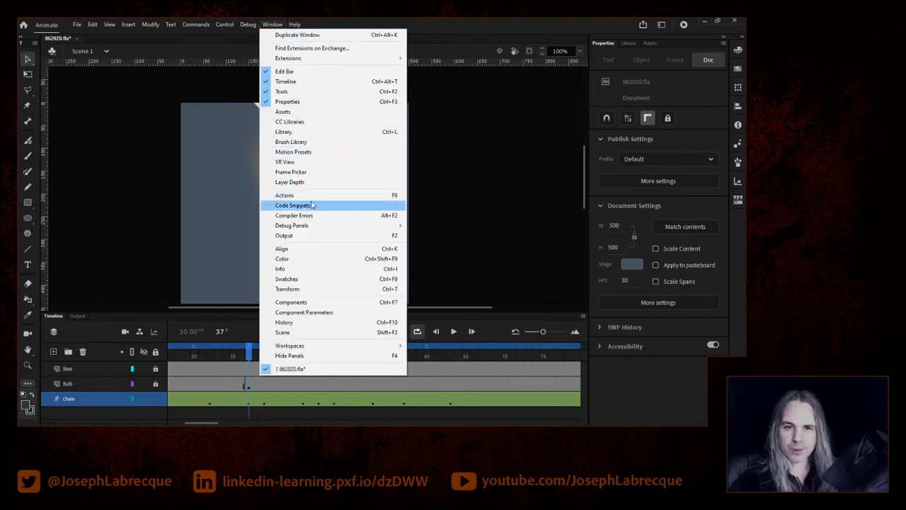
{"action": "left_click", "coordinate": [303, 323]}
{"action": "left_click_drag", "start_coordinate": [376, 192], "coordinate": [510, 98]}
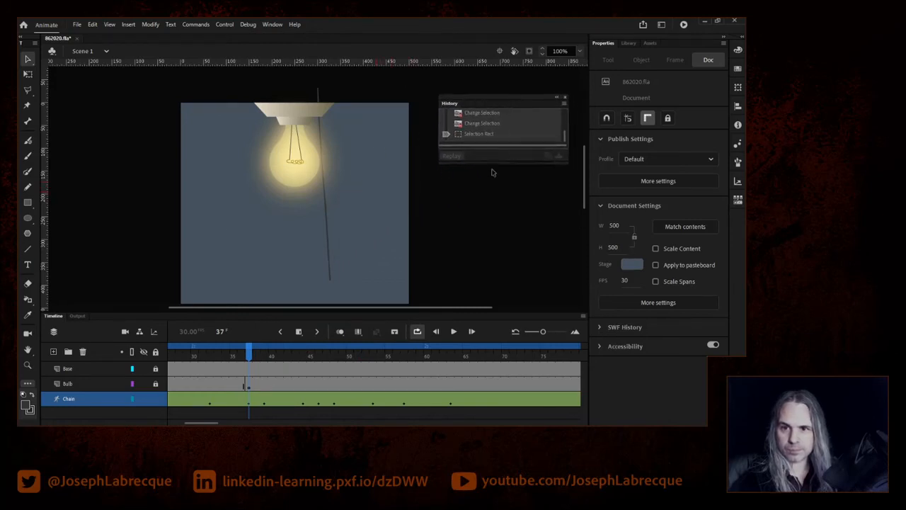
{"action": "left_click_drag", "start_coordinate": [494, 163], "coordinate": [486, 294]}
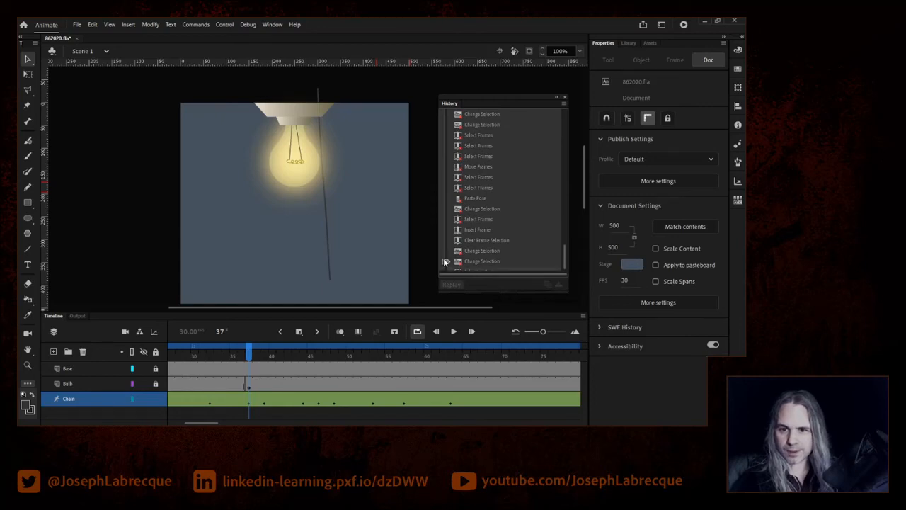
{"action": "left_click_drag", "start_coordinate": [565, 249], "coordinate": [559, 258]}
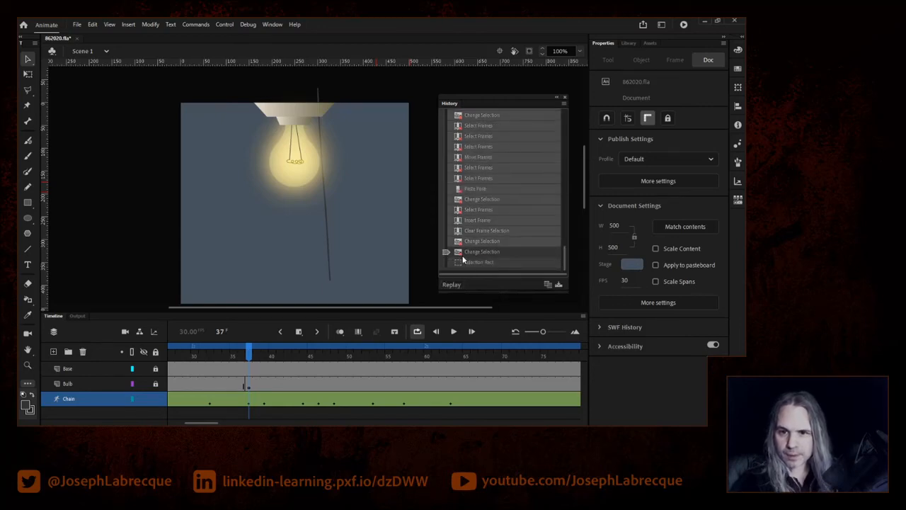
{"action": "left_click_drag", "start_coordinate": [447, 253], "coordinate": [446, 226]}
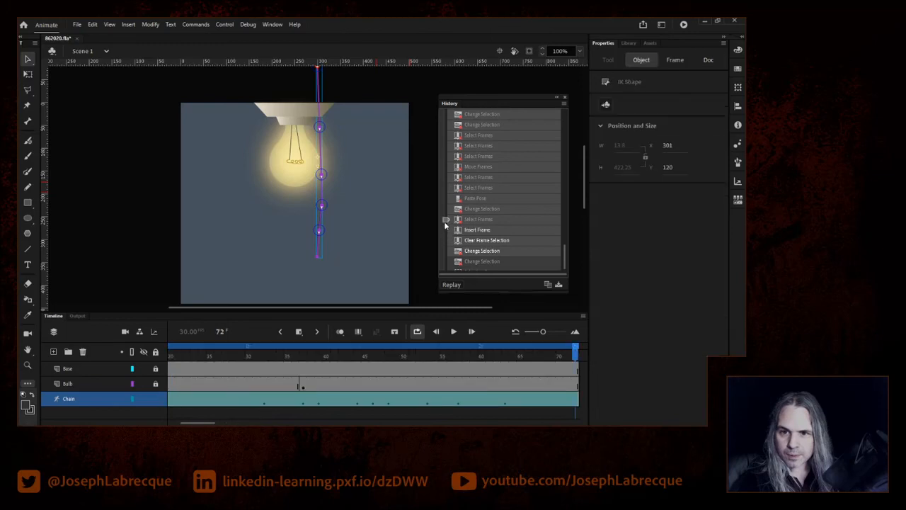
{"action": "left_click", "coordinate": [454, 332]}
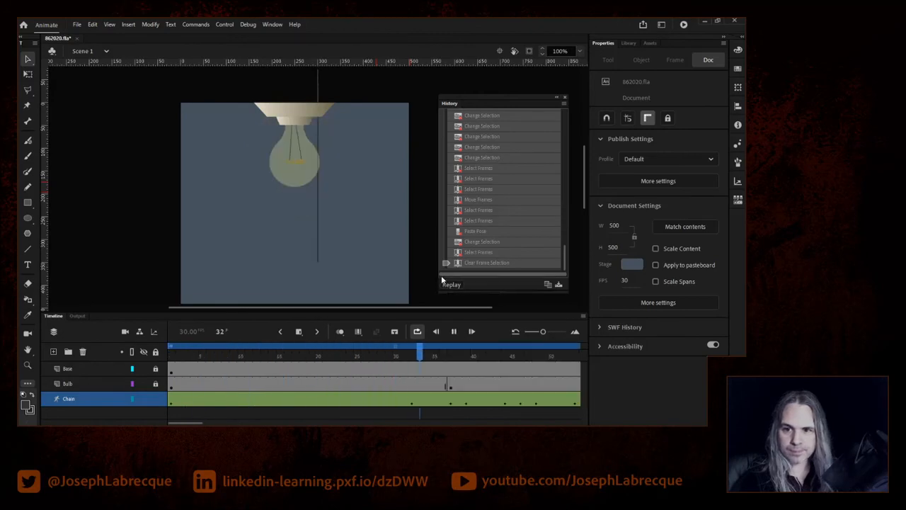
{"action": "key", "text": "Return"}
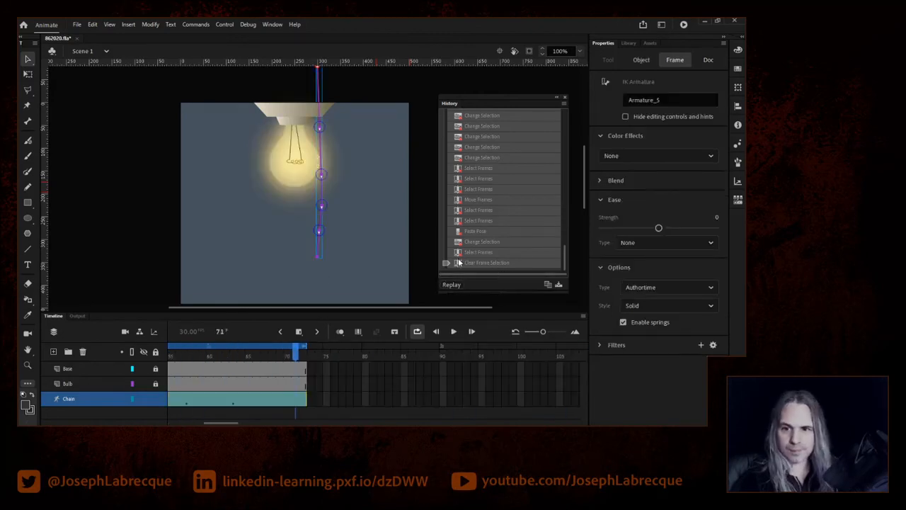
Step further back in the history to undo the Chain's pasted pose and five-frame shift, and close the history after a replay.
{"action": "left_click_drag", "start_coordinate": [445, 263], "coordinate": [448, 188]}
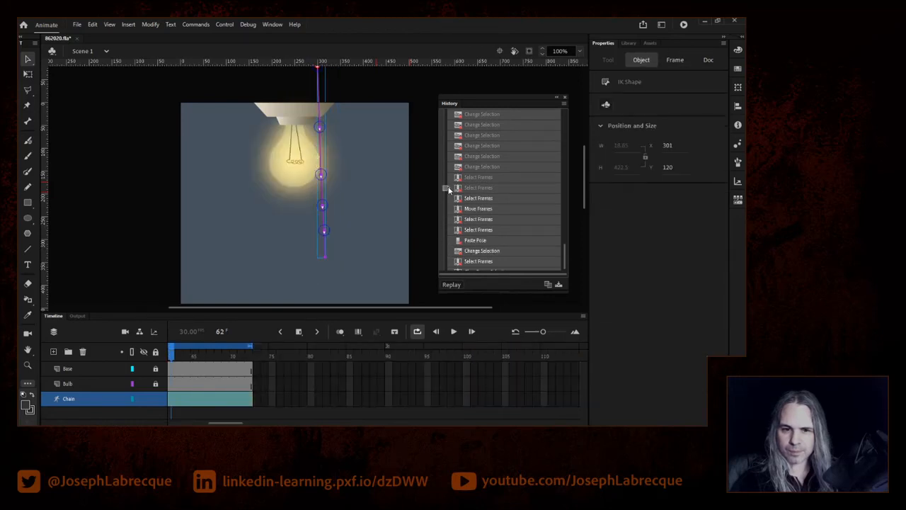
{"action": "left_click", "coordinate": [425, 240]}
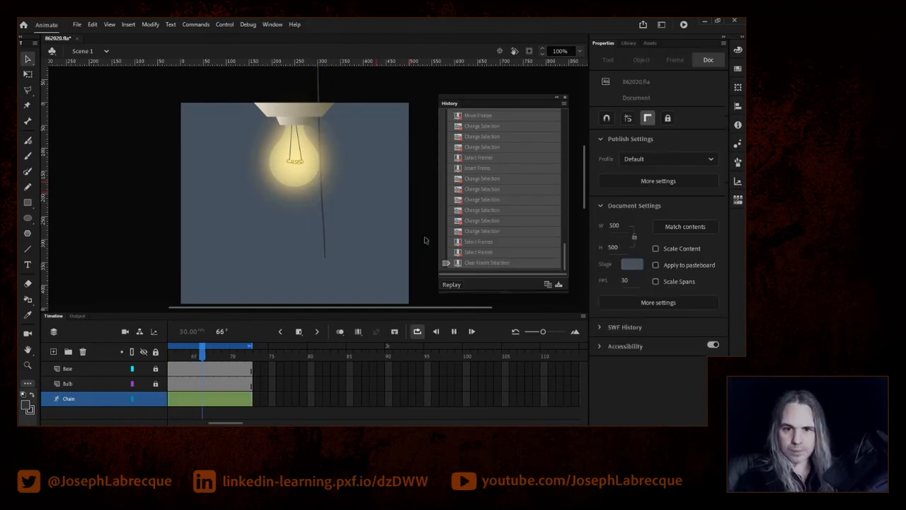
{"action": "key", "text": "Return"}
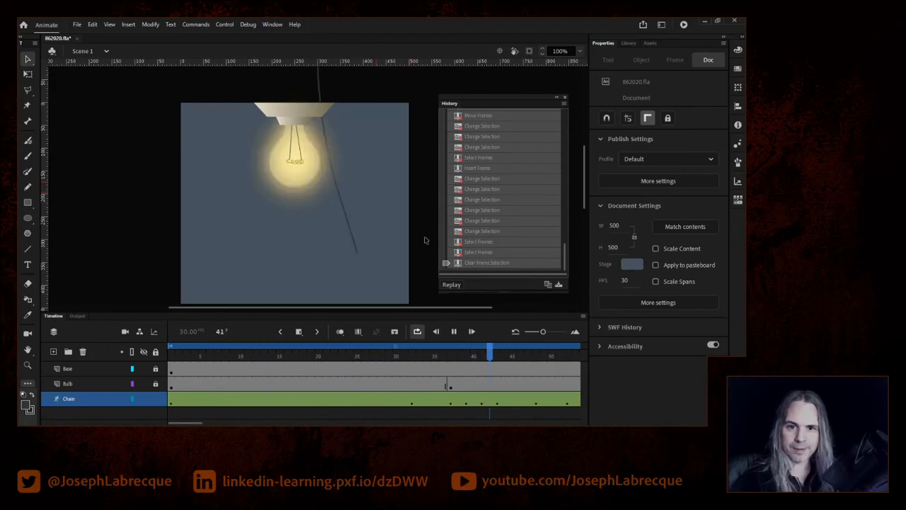
{"action": "left_click", "coordinate": [564, 97]}
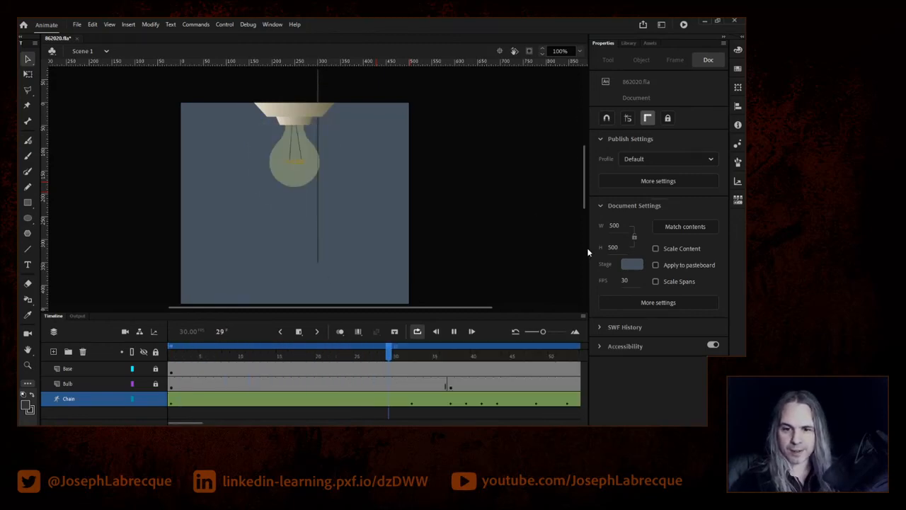
{"action": "key", "text": "Return"}
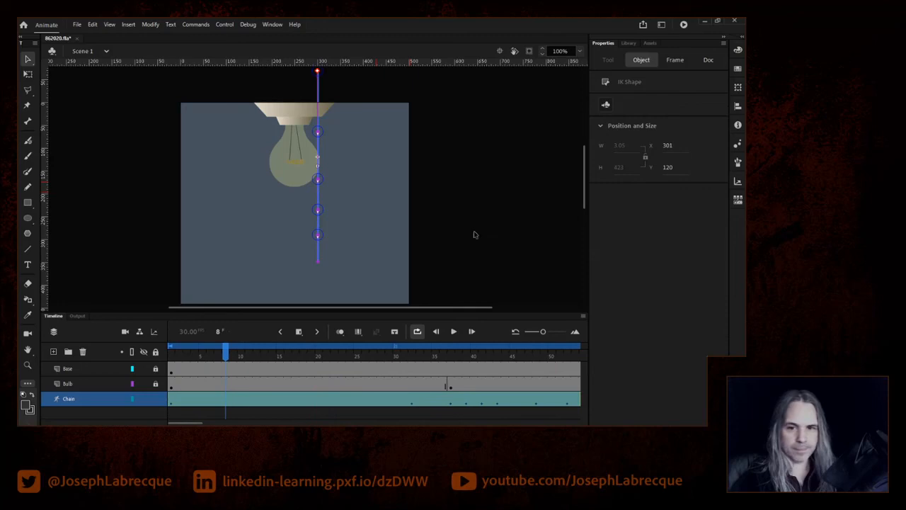
Scrub through the tug and the lighting of the bulb, and play the animation to its end to check the timing.
{"action": "left_click_drag", "start_coordinate": [228, 354], "coordinate": [427, 354]}
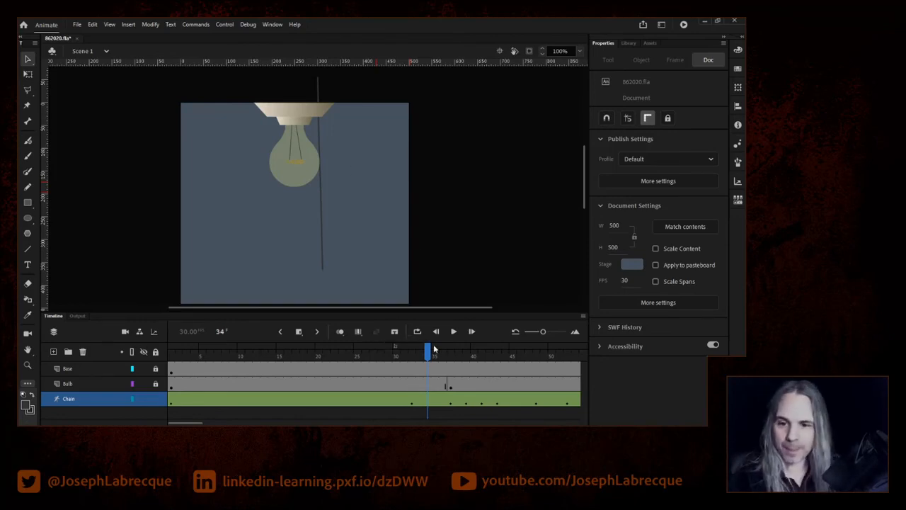
{"action": "left_click_drag", "start_coordinate": [428, 354], "coordinate": [489, 352]}
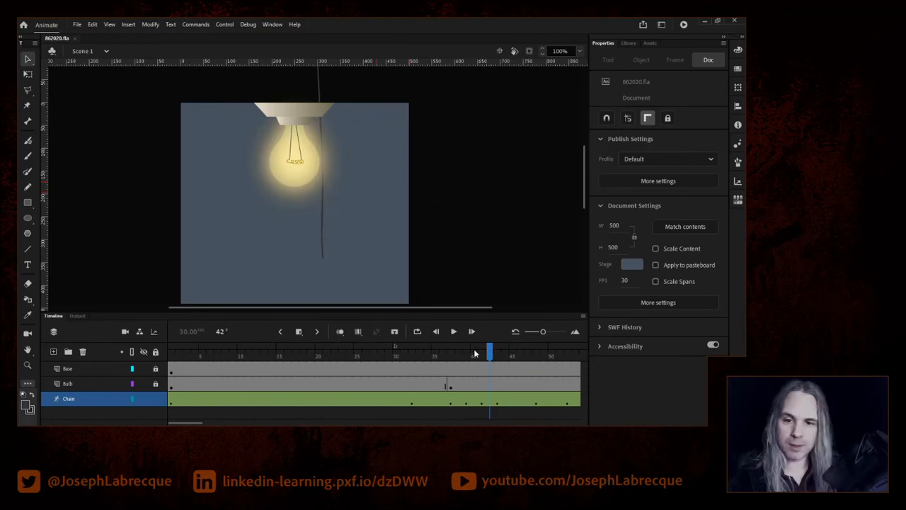
{"action": "left_click_drag", "start_coordinate": [493, 355], "coordinate": [439, 362]}
{"action": "key", "text": "Return"}
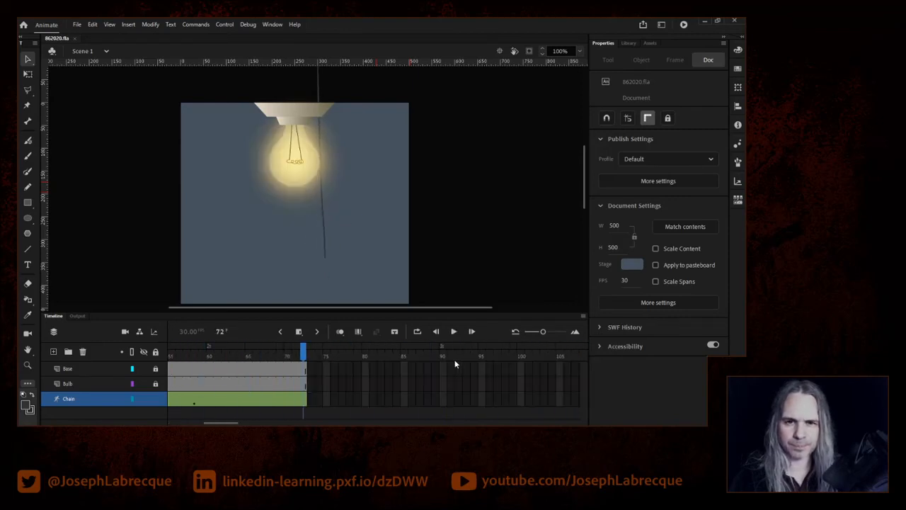
Extend the Base, Bulb and Chain layers to frame 90.
{"action": "left_click", "coordinate": [440, 369]}
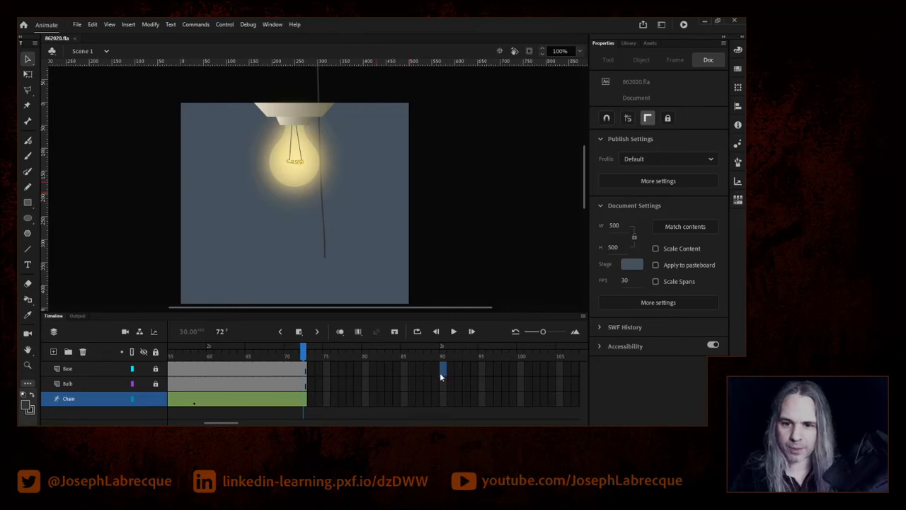
{"action": "left_click", "coordinate": [299, 333]}
{"action": "left_click", "coordinate": [451, 333]}
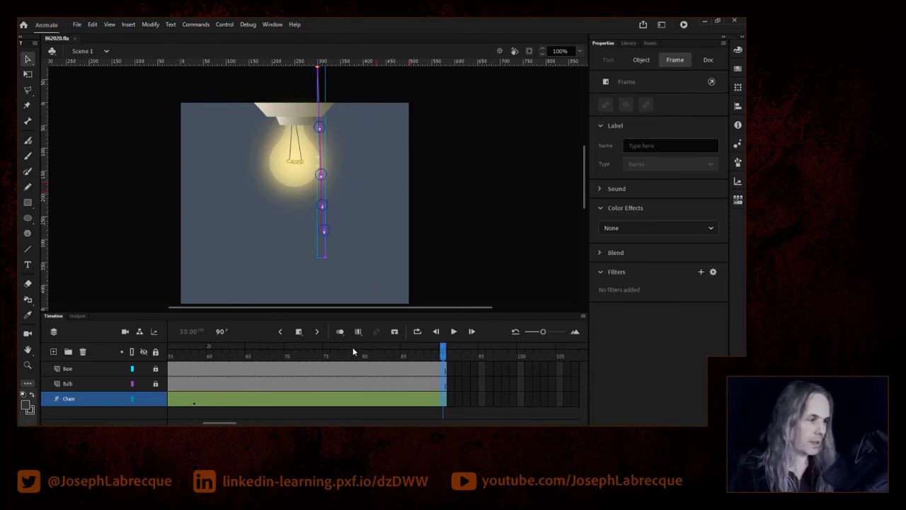
{"action": "left_click", "coordinate": [455, 300]}
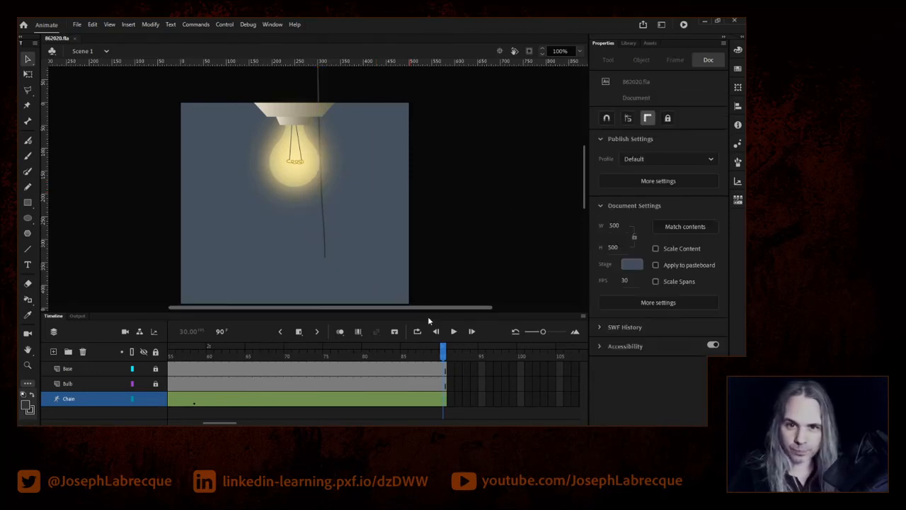
Scrub through the frames around the tug and examine the part of the chain extending above the stage.
{"action": "left_click_drag", "start_coordinate": [444, 350], "coordinate": [287, 349]}
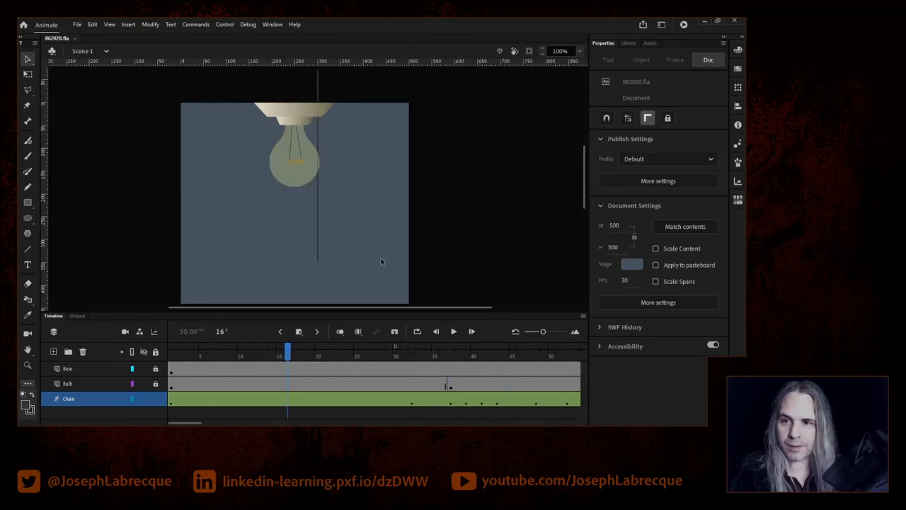
{"action": "left_click_drag", "start_coordinate": [585, 175], "coordinate": [584, 183]}
{"action": "left_click_drag", "start_coordinate": [287, 354], "coordinate": [435, 351]}
{"action": "left_click", "coordinate": [326, 352]}
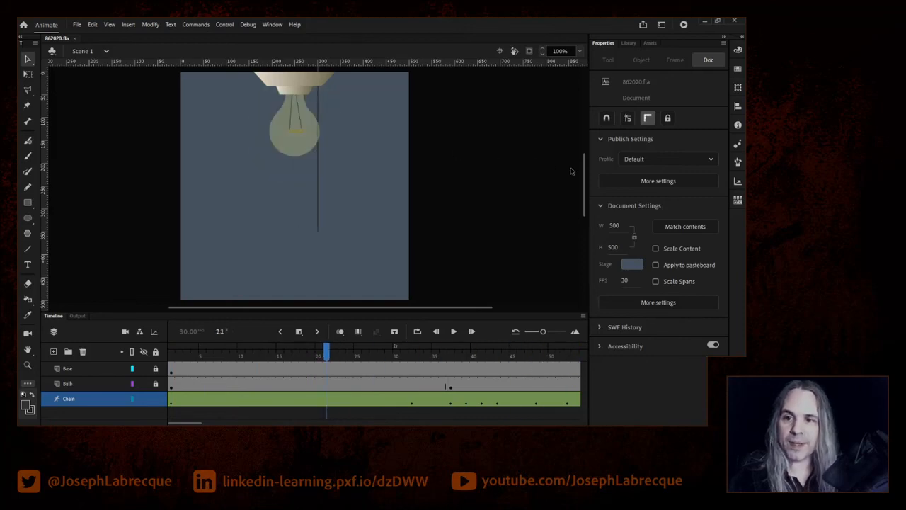
{"action": "left_click_drag", "start_coordinate": [583, 168], "coordinate": [584, 153]}
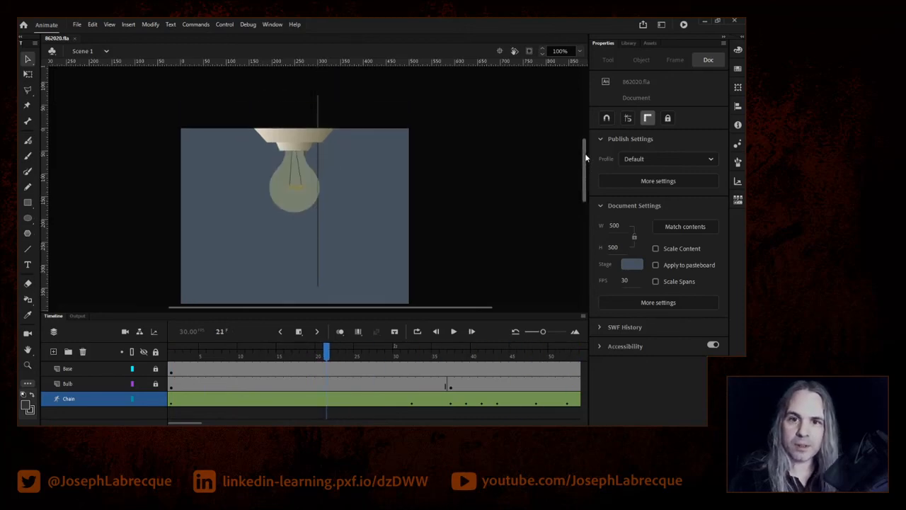
{"action": "left_click", "coordinate": [318, 101]}
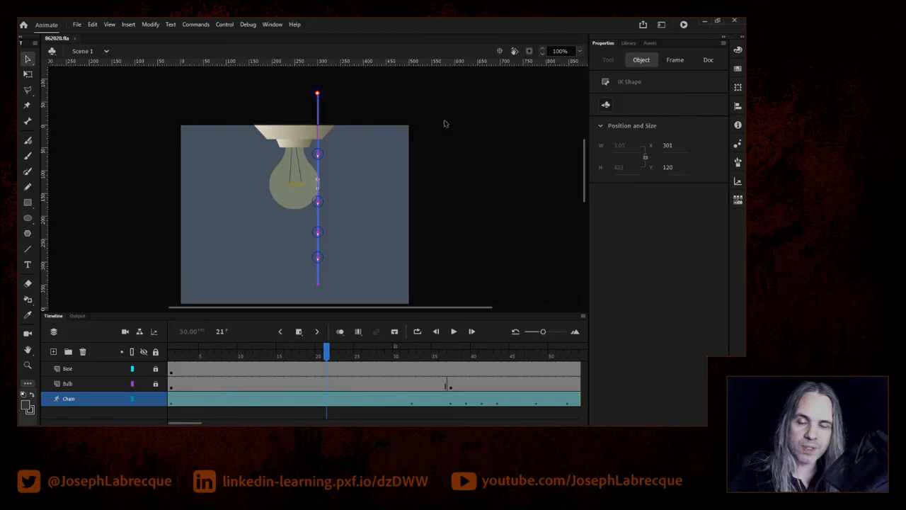
Lock the Chain layer and add a new layer named ChainMask directly above it.
{"action": "left_click", "coordinate": [473, 145]}
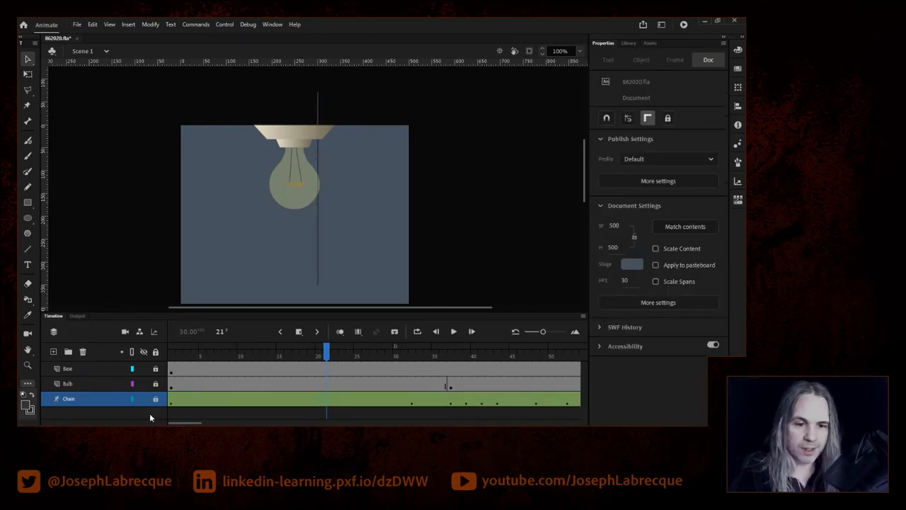
{"action": "left_click", "coordinate": [53, 352]}
{"action": "double_click", "coordinate": [70, 399]}
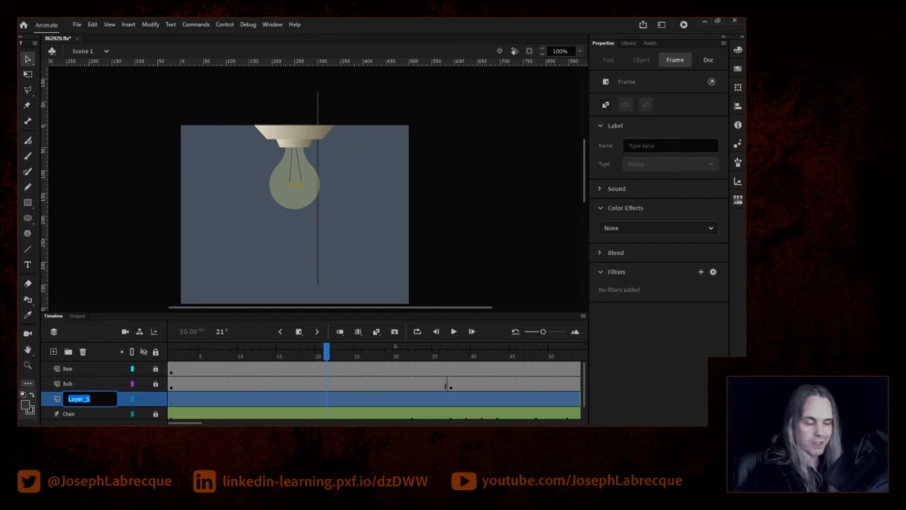
{"action": "type", "text": "c"}
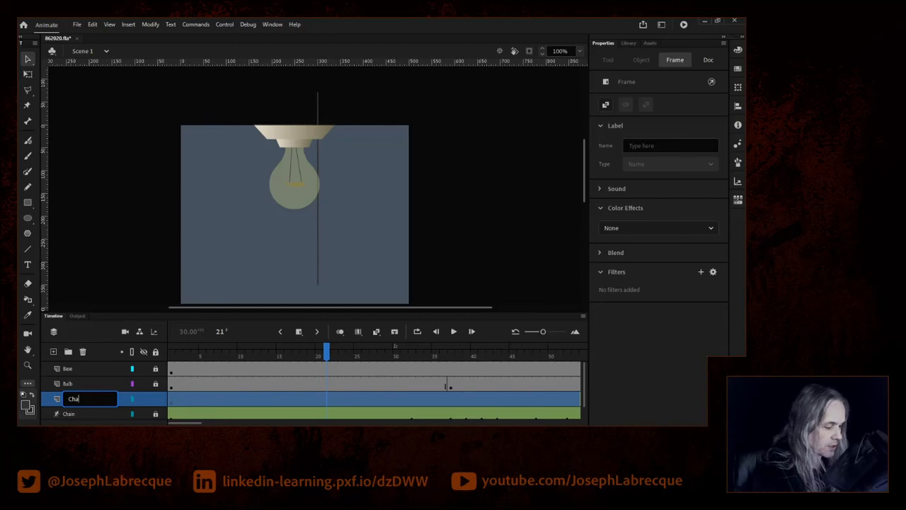
{"action": "key", "text": "Return"}
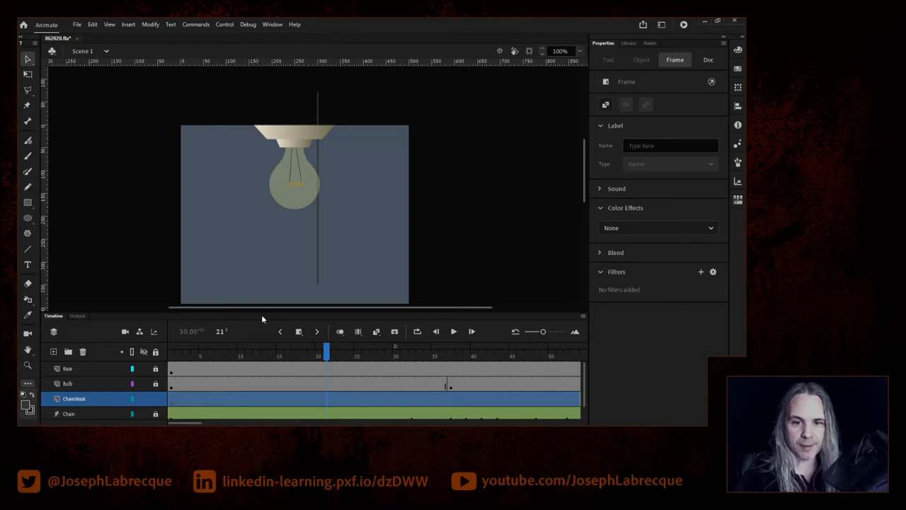
Enlarge the timeline area so that all four layers fit, and center the stage in the remaining view.
{"action": "left_click_drag", "start_coordinate": [276, 311], "coordinate": [276, 294]}
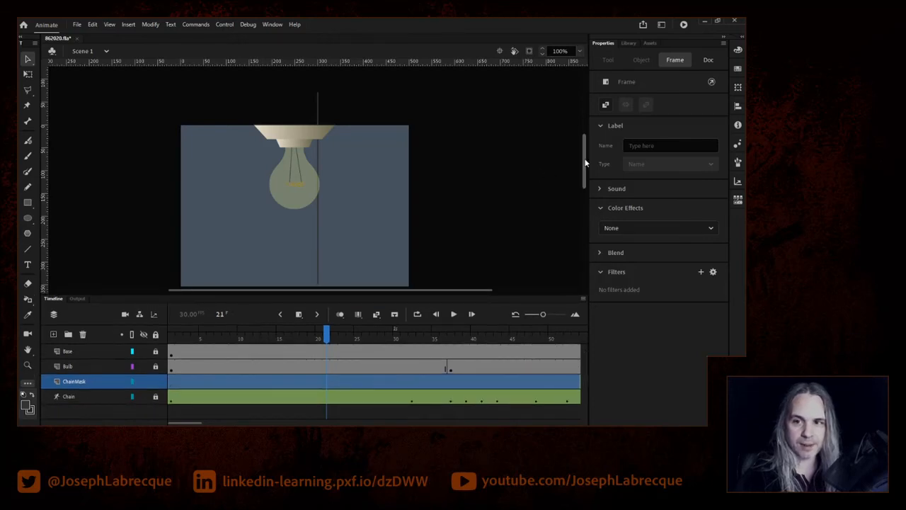
{"action": "scroll", "coordinate": [584, 170], "scroll_direction": "down", "scroll_amount": 1}
{"action": "scroll", "coordinate": [580, 171], "scroll_direction": "down", "scroll_amount": 1}
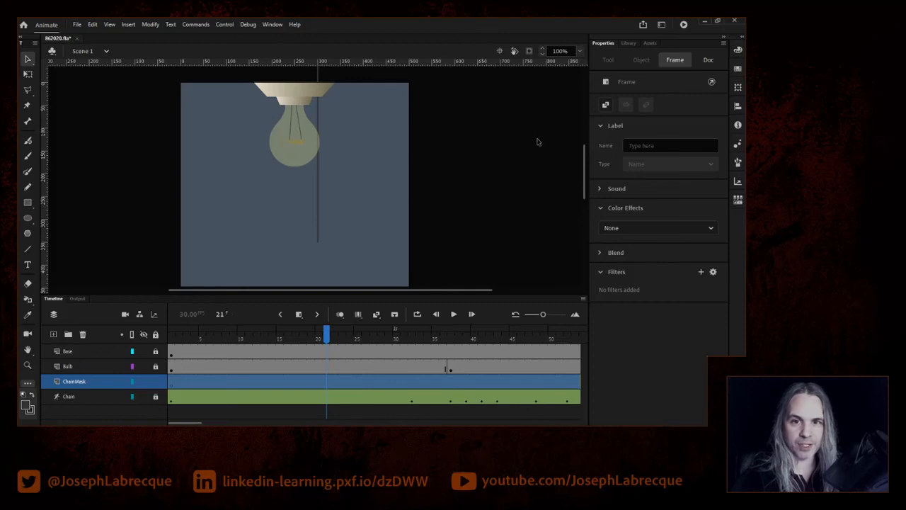
{"action": "scroll", "coordinate": [583, 149], "scroll_direction": "down", "scroll_amount": 1}
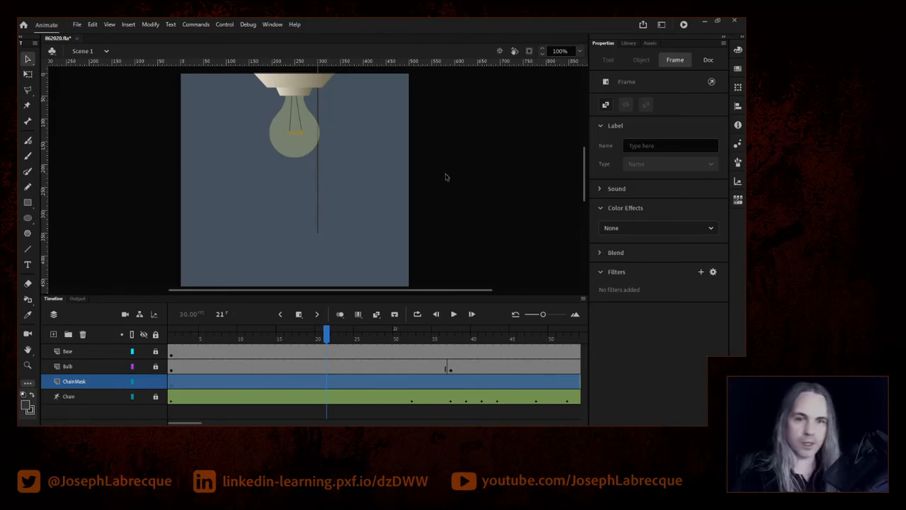
Shrink the timeline area slightly, then scrub forward to frame 41 and examine how far the chain swings.
{"action": "left_click_drag", "start_coordinate": [584, 165], "coordinate": [583, 166]}
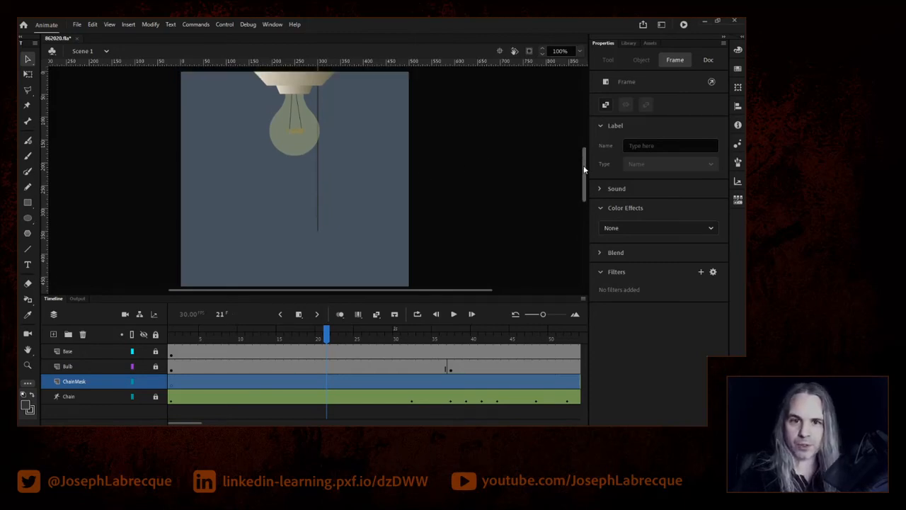
{"action": "left_click_drag", "start_coordinate": [227, 296], "coordinate": [225, 305]}
{"action": "left_click_drag", "start_coordinate": [584, 188], "coordinate": [576, 193]}
{"action": "left_click_drag", "start_coordinate": [327, 347], "coordinate": [209, 335]}
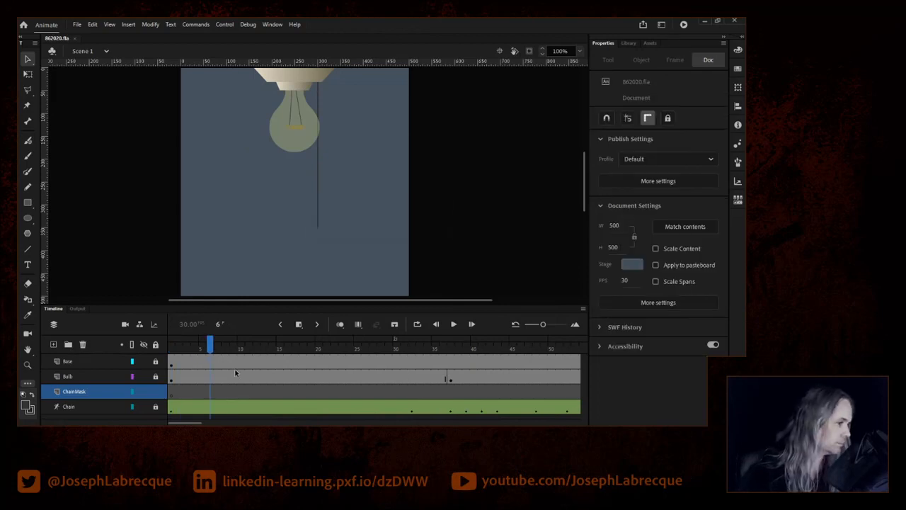
{"action": "left_click_drag", "start_coordinate": [266, 346], "coordinate": [482, 346]}
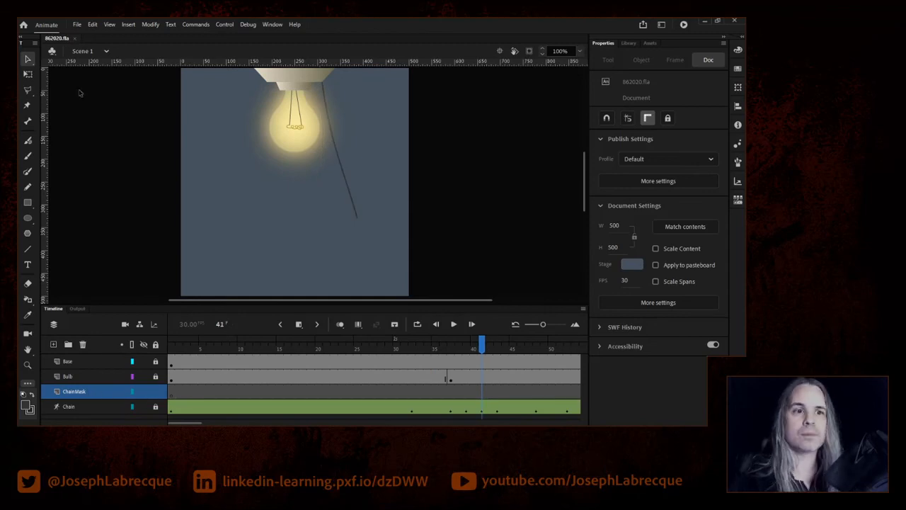
Set the Rectangle tool to a bright green fill without a stroke, with frame 1 of the ChainMask layer selected.
{"action": "left_click", "coordinate": [27, 203]}
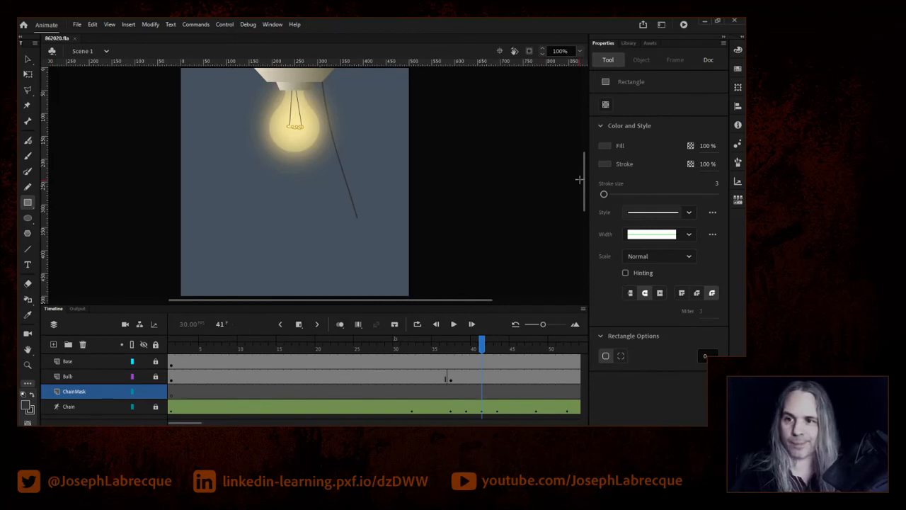
{"action": "left_click", "coordinate": [604, 146]}
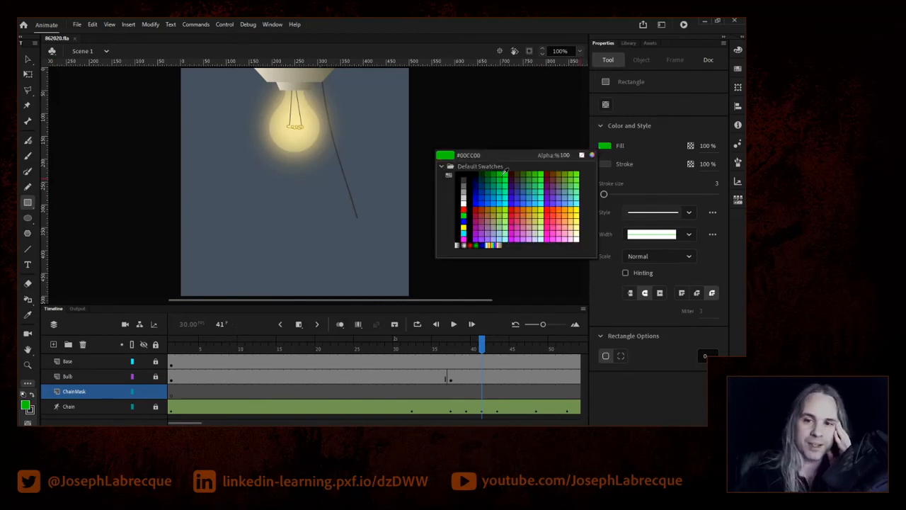
{"action": "left_click", "coordinate": [613, 166]}
{"action": "left_click", "coordinate": [607, 166]}
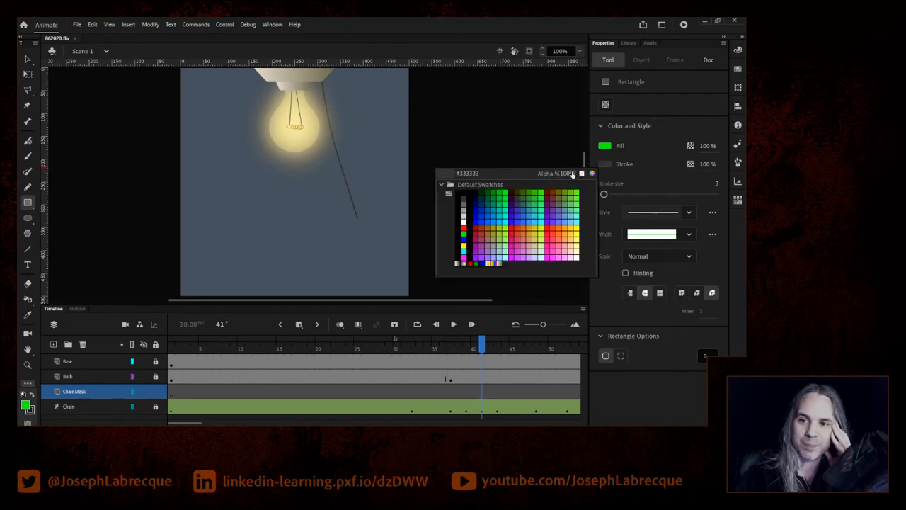
{"action": "left_click", "coordinate": [582, 173]}
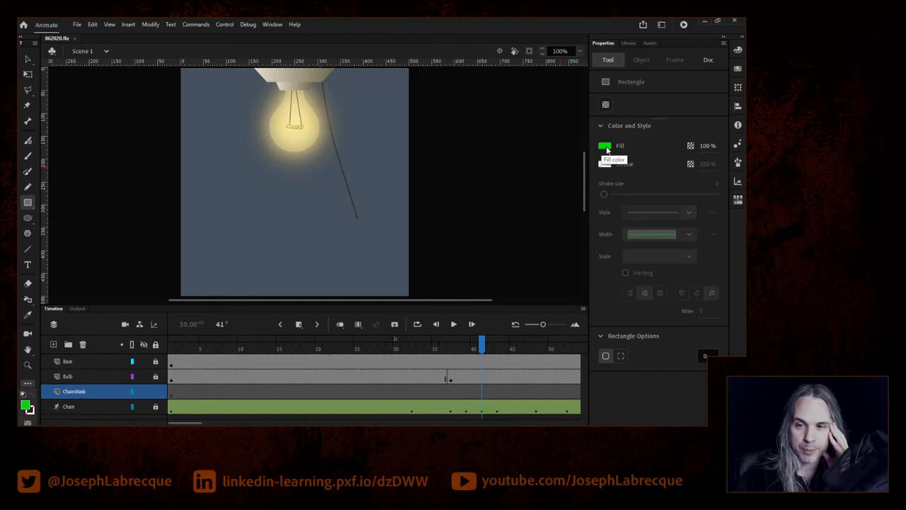
{"action": "left_click", "coordinate": [173, 393]}
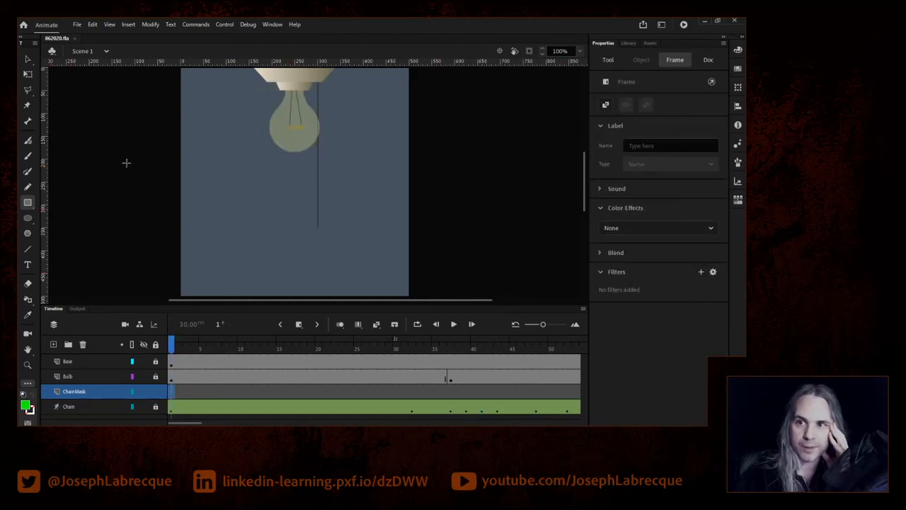
{"action": "left_click", "coordinate": [608, 61]}
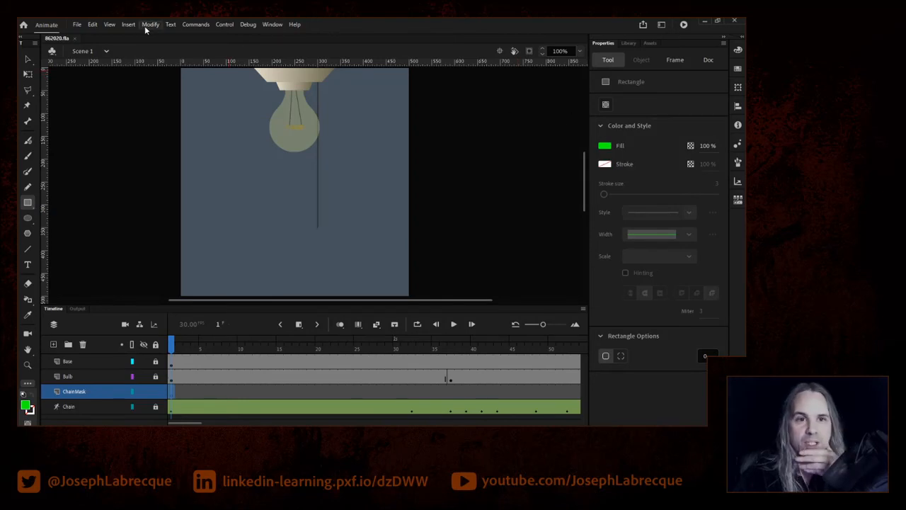
Turn on all the snapping options: align, grid, guides, pixels, objects and bitmaps.
{"action": "left_click", "coordinate": [112, 26]}
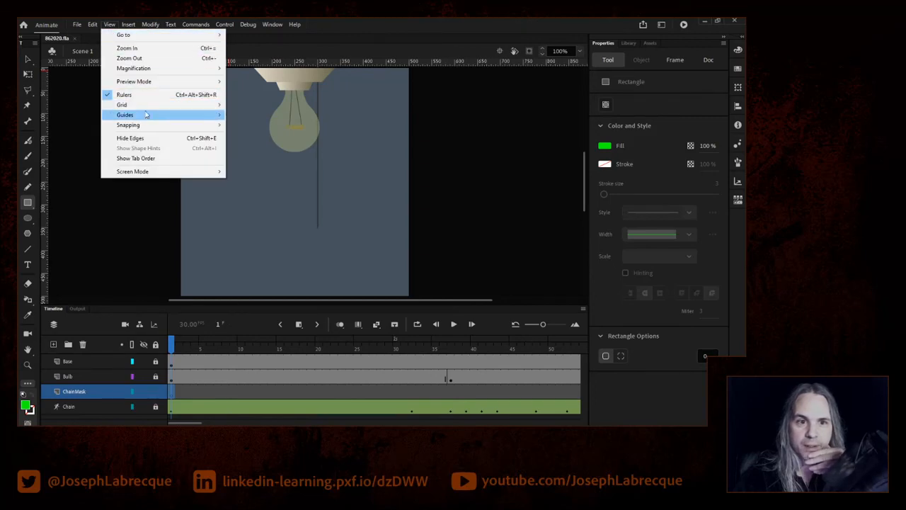
{"action": "mouse_move", "coordinate": [145, 125]}
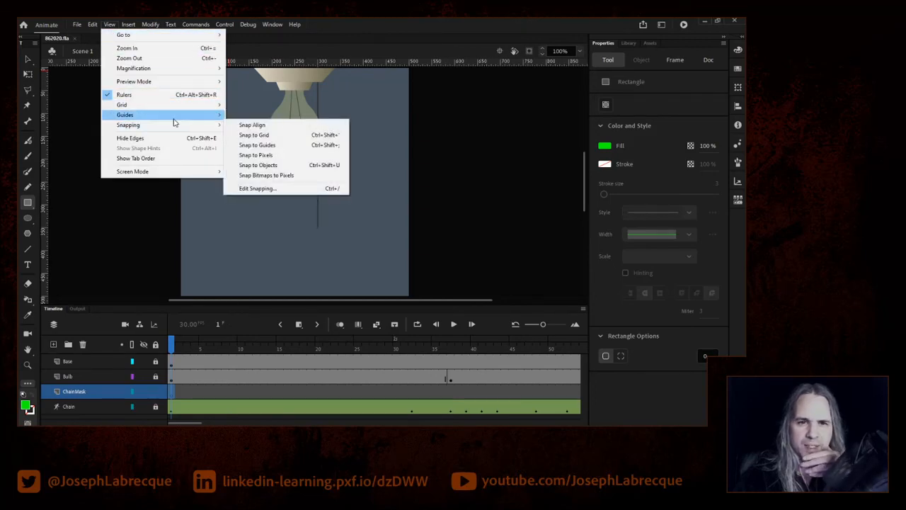
{"action": "left_click", "coordinate": [259, 189]}
{"action": "left_click", "coordinate": [299, 106]}
{"action": "left_click", "coordinate": [300, 122]}
{"action": "left_click", "coordinate": [299, 137]}
{"action": "left_click", "coordinate": [299, 153]}
{"action": "left_click", "coordinate": [300, 169]}
{"action": "left_click", "coordinate": [300, 184]}
{"action": "left_click", "coordinate": [394, 109]}
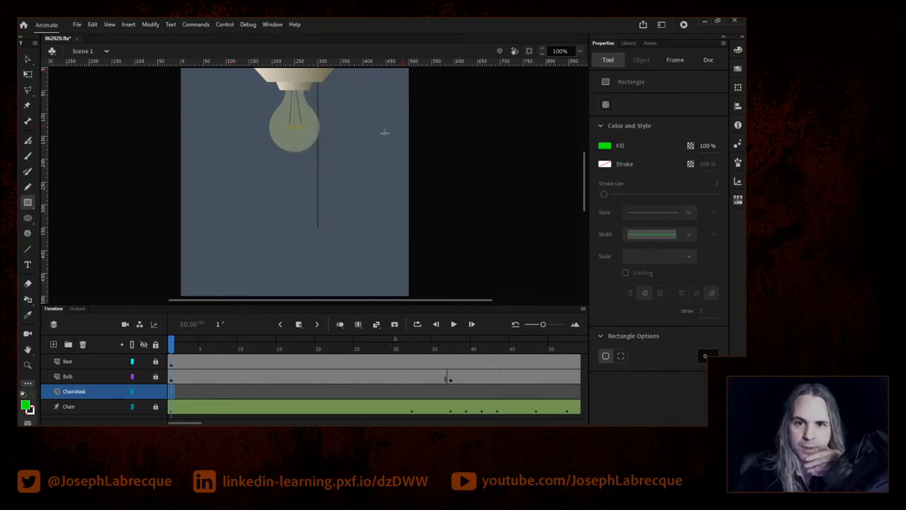
Draw a rectangle about 380 px wide on ChainMask from the stage's upper edge past the chain's lower end, and convert the layer to a mask.
{"action": "scroll", "coordinate": [577, 163], "scroll_direction": "up", "scroll_amount": 2}
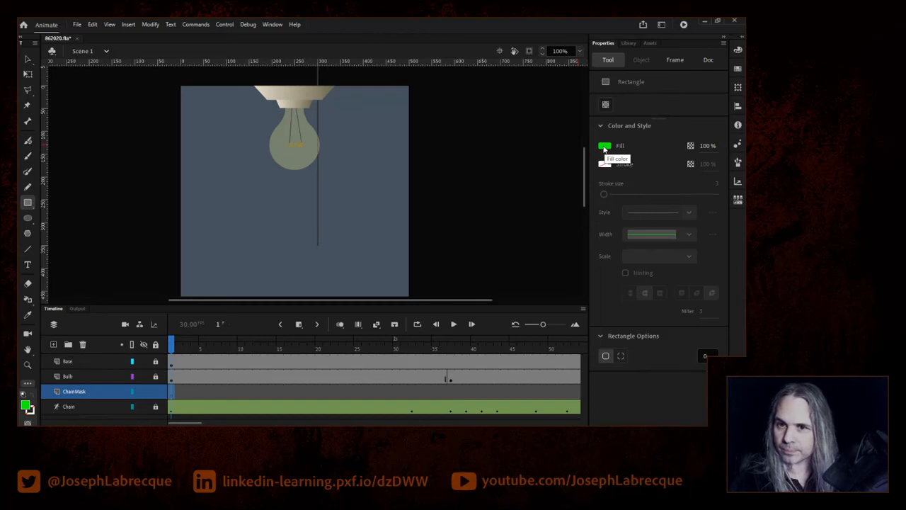
{"action": "mouse_move", "coordinate": [224, 85]}
{"action": "left_mouse_down"}
{"action": "mouse_move", "coordinate": [278, 100]}
{"action": "mouse_move", "coordinate": [348, 177]}
{"action": "mouse_move", "coordinate": [378, 290]}
{"action": "mouse_move", "coordinate": [407, 296]}
{"action": "mouse_move", "coordinate": [399, 297]}
{"action": "left_mouse_up"}
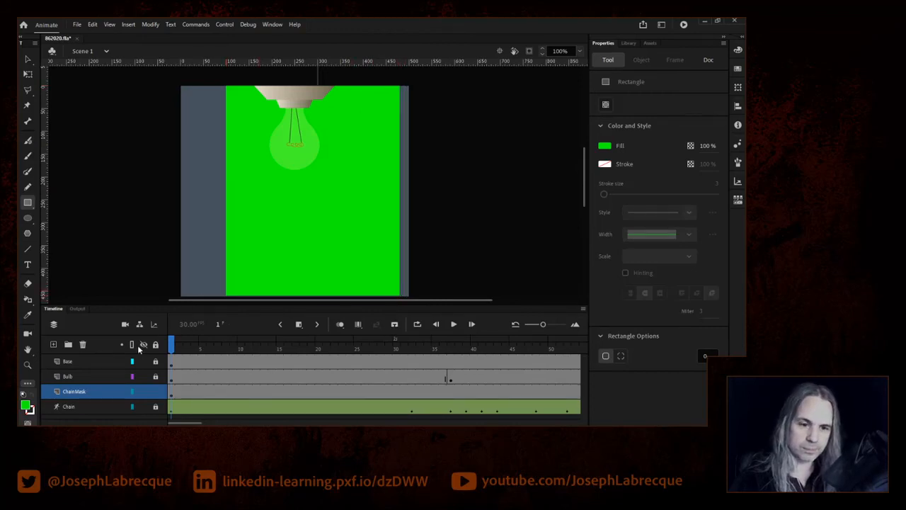
{"action": "right_click", "coordinate": [70, 394]}
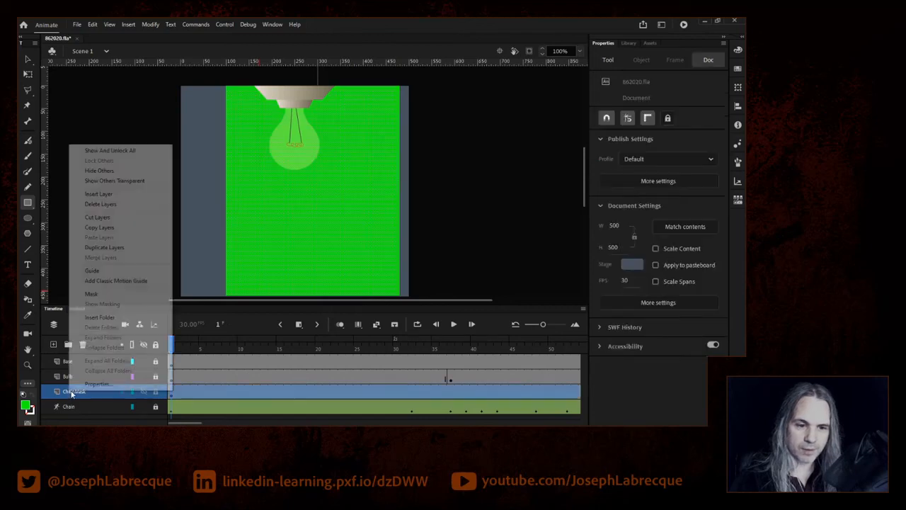
{"action": "left_click", "coordinate": [108, 294]}
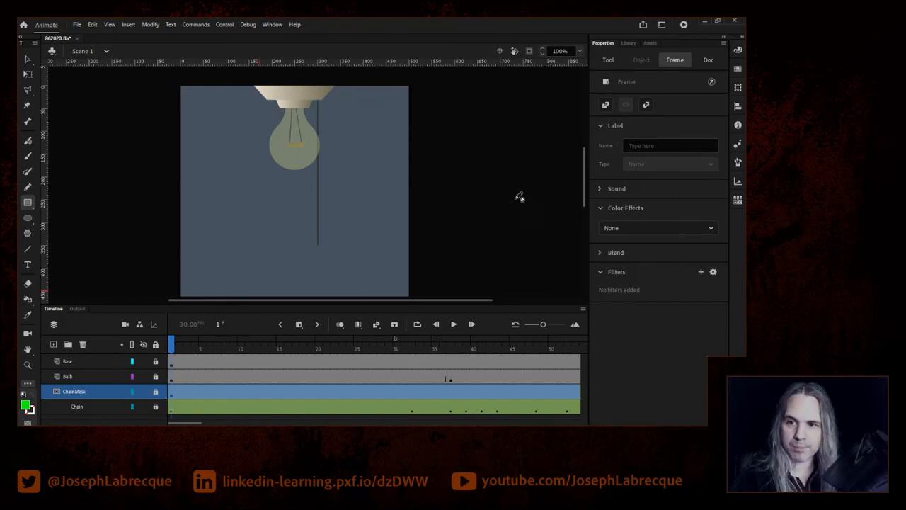
Keep ChainMask locked, switch to the Selection tool and scrub to frame 18 to check the chain above the stage.
{"action": "left_click", "coordinate": [575, 196]}
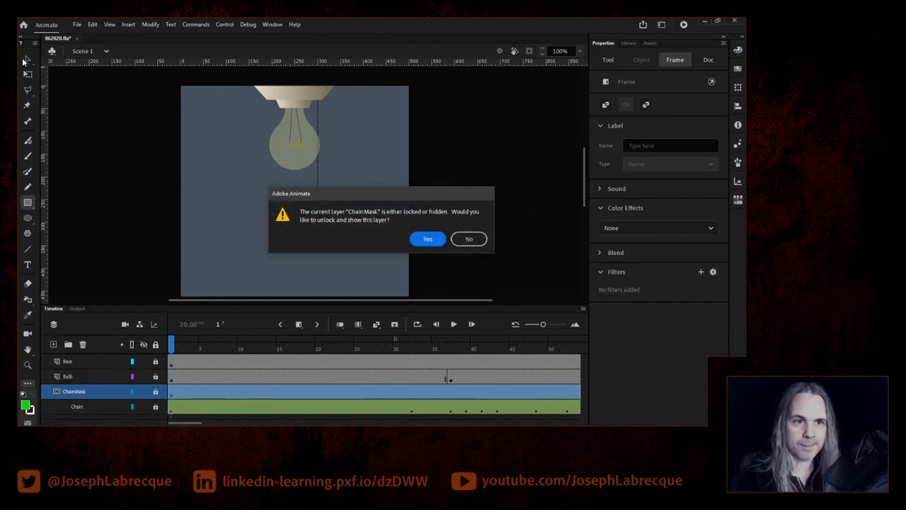
{"action": "left_click", "coordinate": [468, 239]}
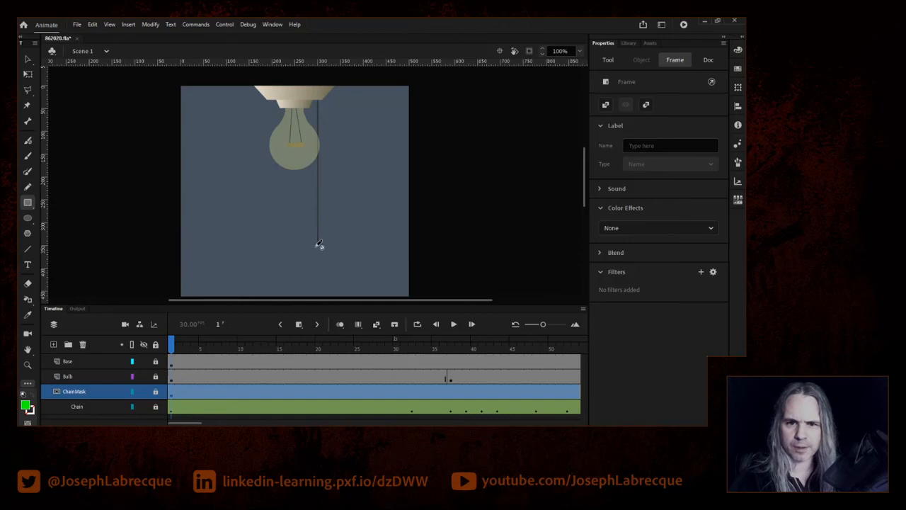
{"action": "left_click", "coordinate": [28, 59]}
{"action": "left_click", "coordinate": [68, 172]}
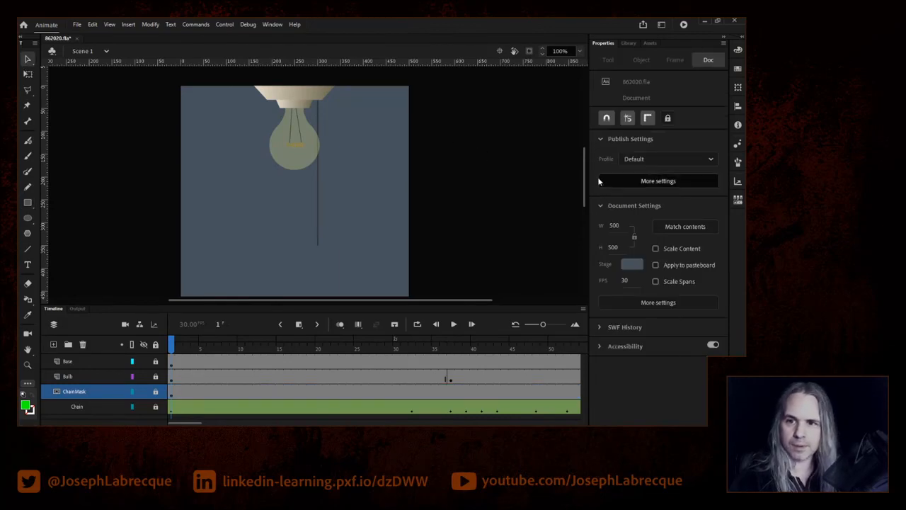
{"action": "scroll", "coordinate": [586, 179], "scroll_direction": "up", "scroll_amount": 3}
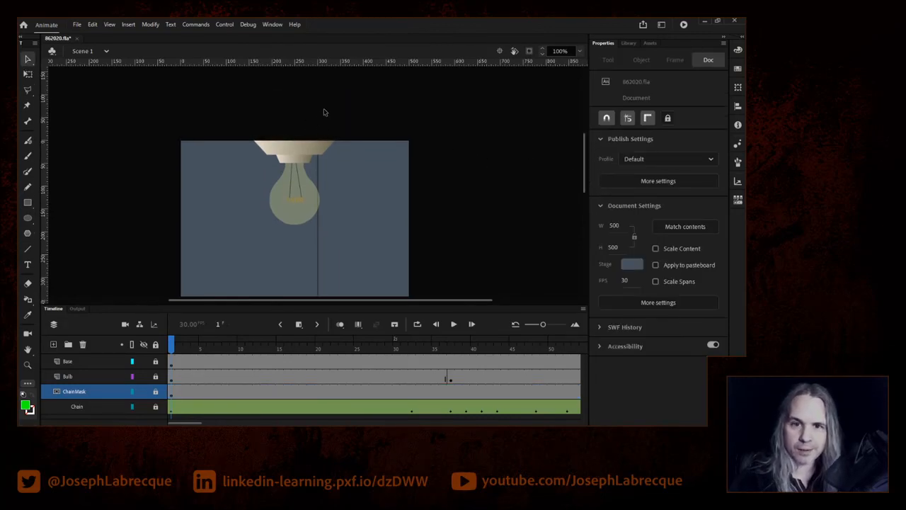
{"action": "scroll", "coordinate": [586, 145], "scroll_direction": "down", "scroll_amount": 2}
{"action": "left_click", "coordinate": [257, 347]}
{"action": "left_click_drag", "start_coordinate": [261, 348], "coordinate": [303, 345]}
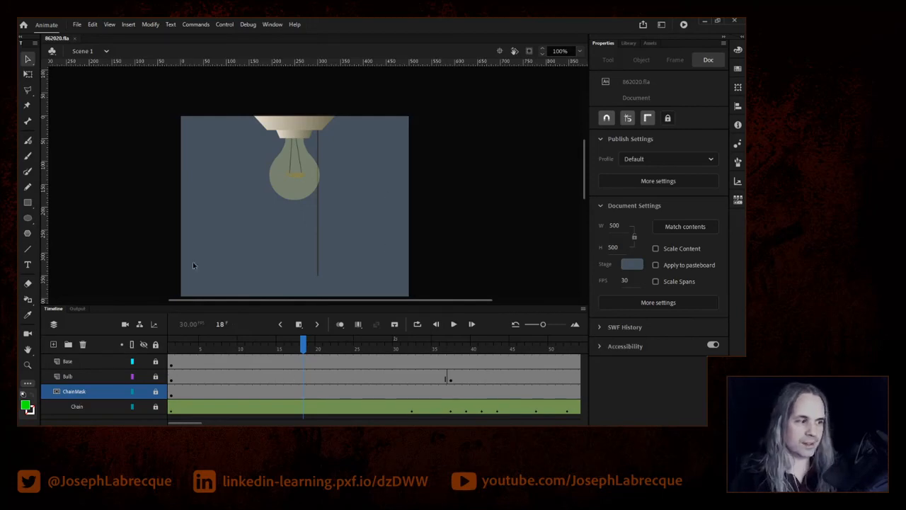
{"action": "mouse_move", "coordinate": [212, 300]}
{"action": "left_mouse_down"}
{"action": "mouse_move", "coordinate": [194, 302]}
{"action": "mouse_move", "coordinate": [202, 304]}
{"action": "left_mouse_up"}
{"action": "left_click_drag", "start_coordinate": [585, 162], "coordinate": [586, 177]}
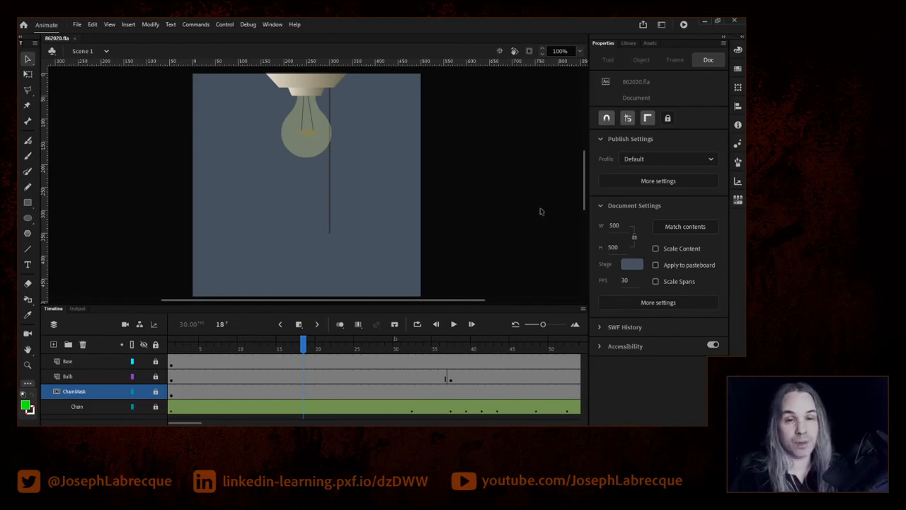
{"action": "left_click_drag", "start_coordinate": [585, 166], "coordinate": [585, 173]}
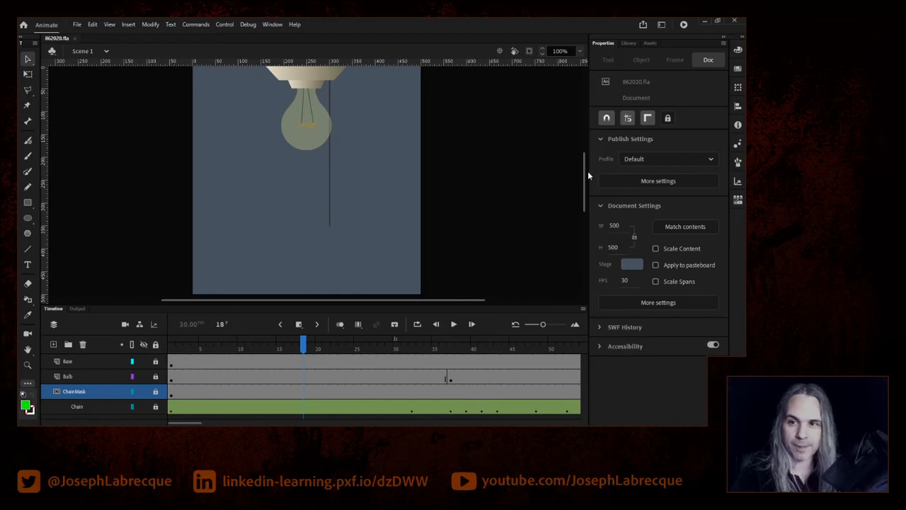
{"action": "left_click_drag", "start_coordinate": [586, 174], "coordinate": [585, 177]}
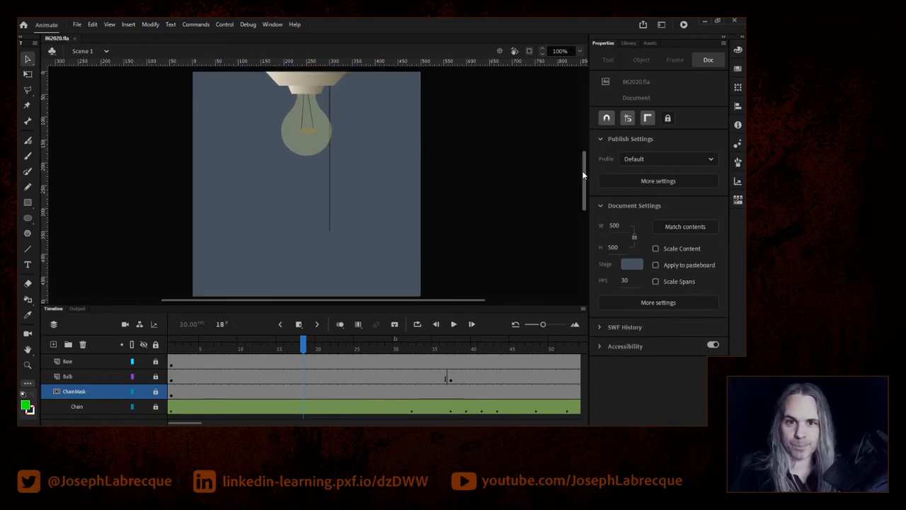
{"action": "left_click_drag", "start_coordinate": [586, 170], "coordinate": [585, 172]}
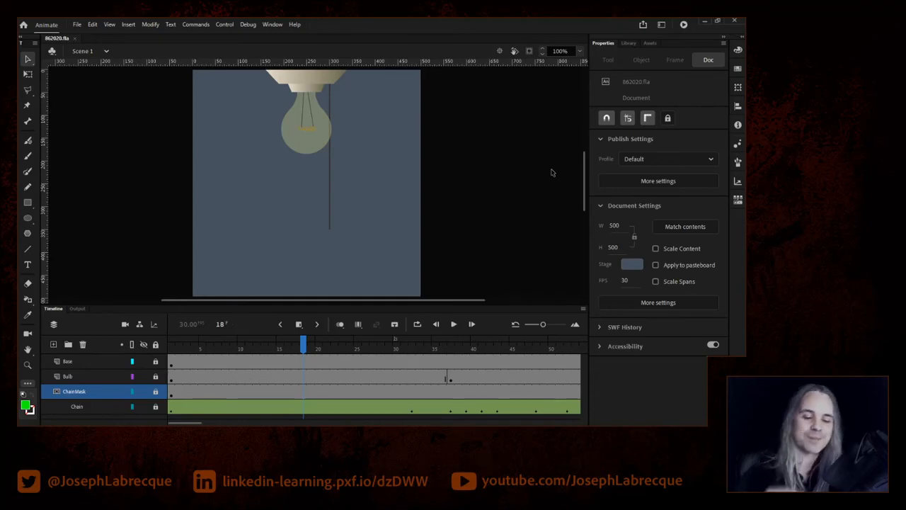
{"action": "left_click_drag", "start_coordinate": [584, 196], "coordinate": [581, 185]}
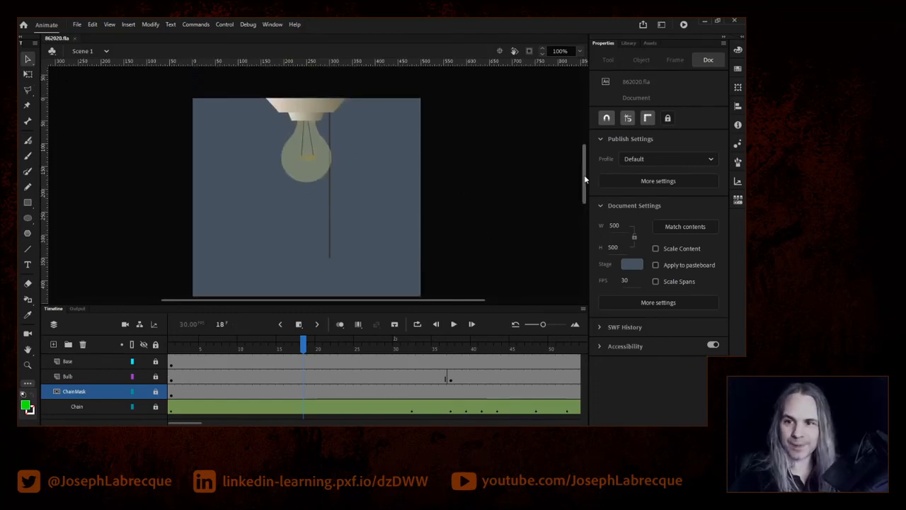
{"action": "scroll", "coordinate": [583, 181], "scroll_direction": "down", "scroll_amount": 2}
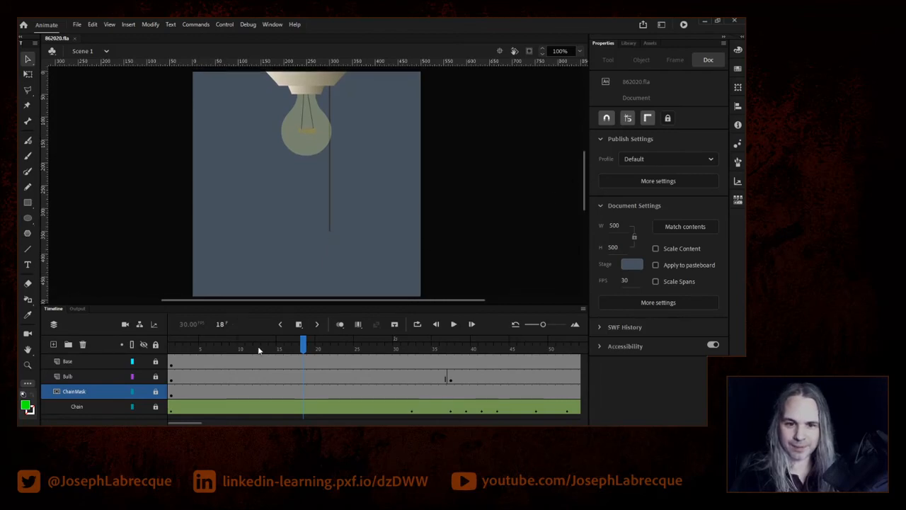
Return to frame 1 and play the whole animation through to frame 90.
{"action": "left_click", "coordinate": [435, 323]}
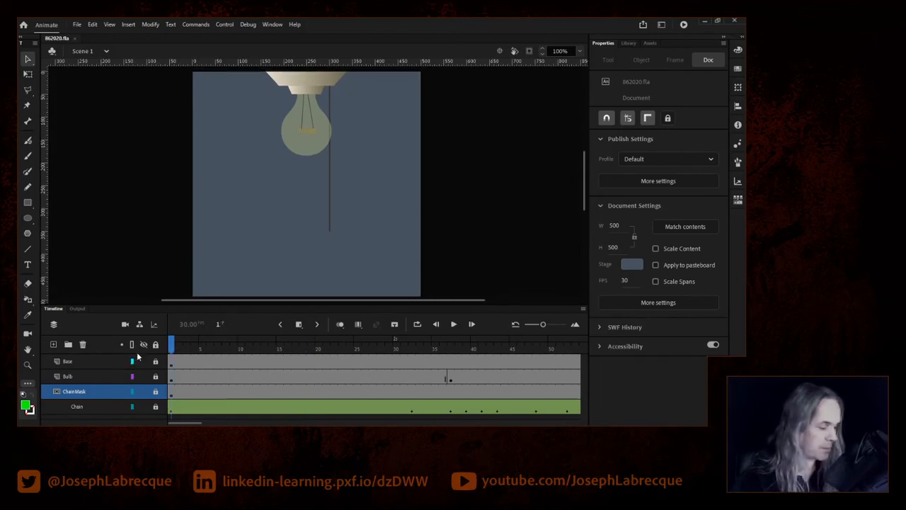
{"action": "left_click", "coordinate": [454, 324]}
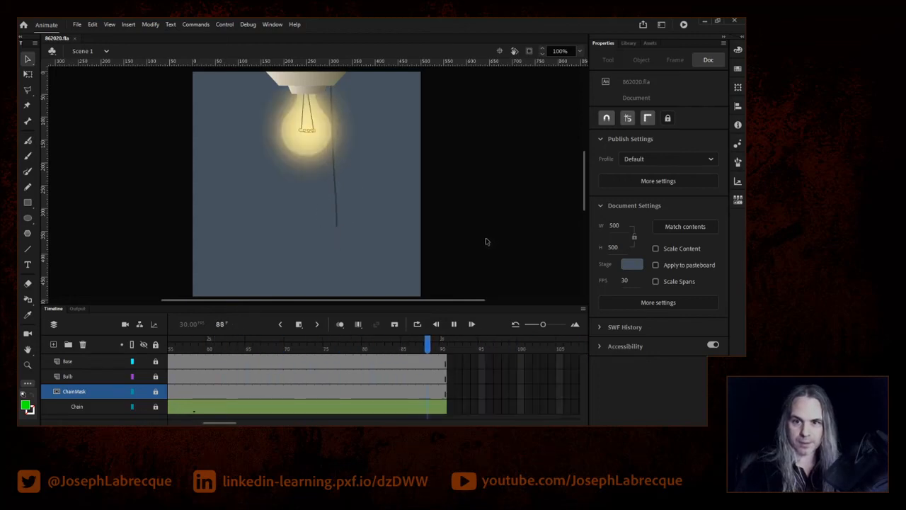
{"action": "left_click", "coordinate": [453, 324]}
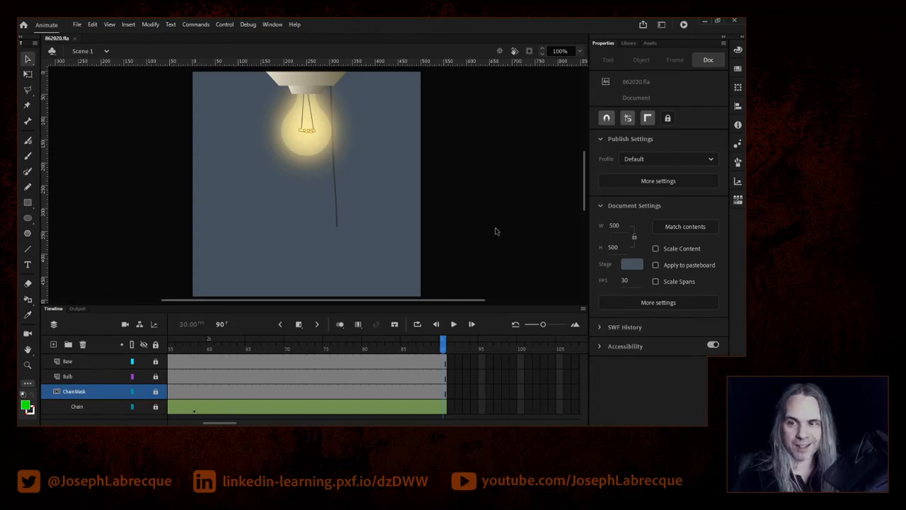
Look through the ready-to-use assets and preview the Bulb symbol in the library, ending with the Base layer selected.
{"action": "left_click", "coordinate": [649, 43]}
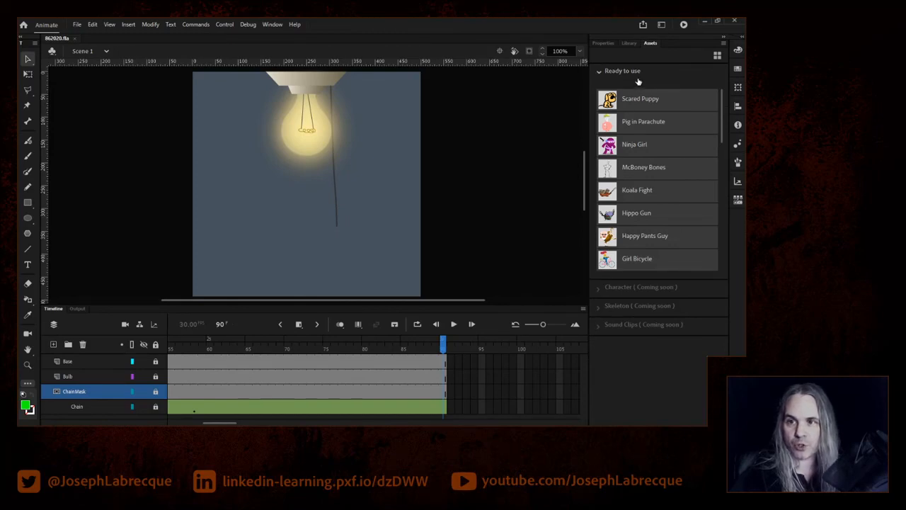
{"action": "left_click", "coordinate": [629, 43]}
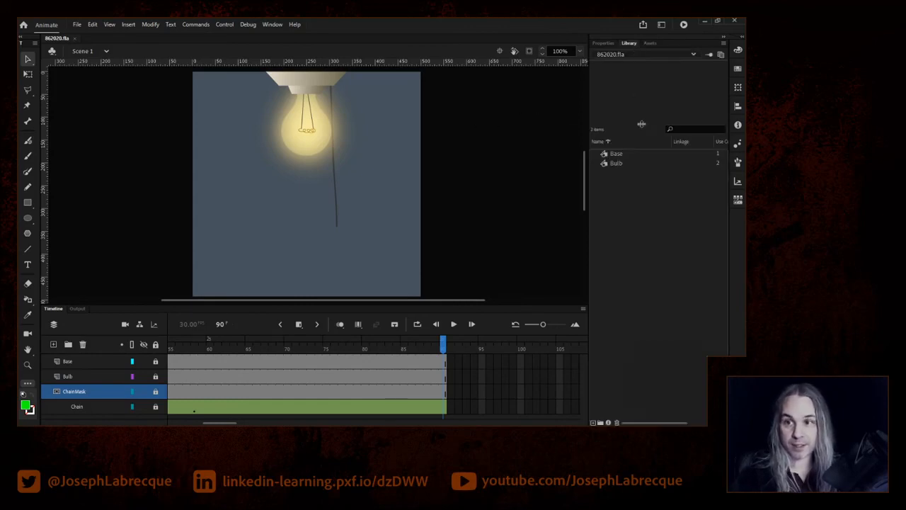
{"action": "left_click", "coordinate": [621, 163]}
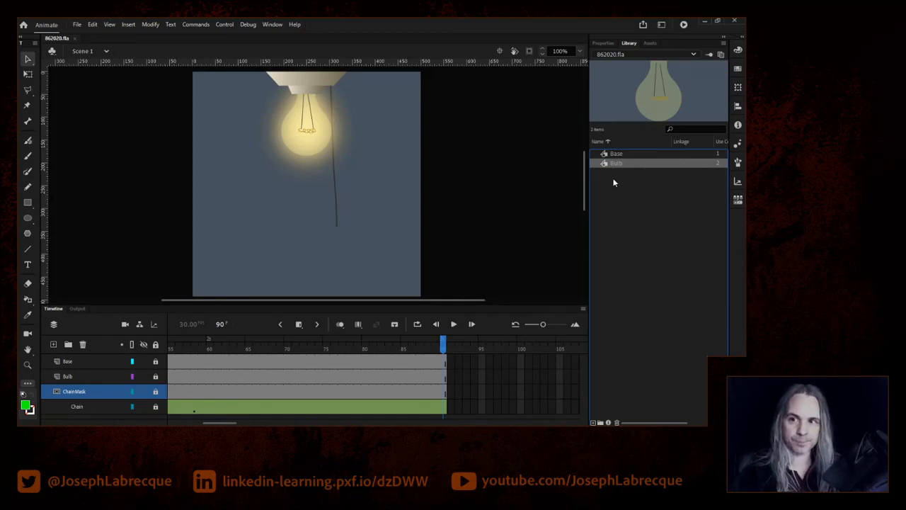
{"action": "left_click", "coordinate": [651, 43]}
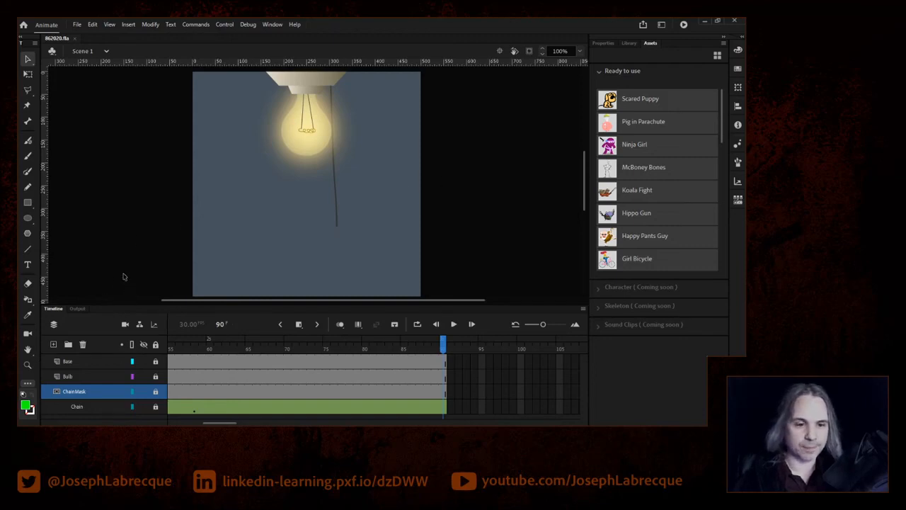
{"action": "left_click", "coordinate": [144, 361]}
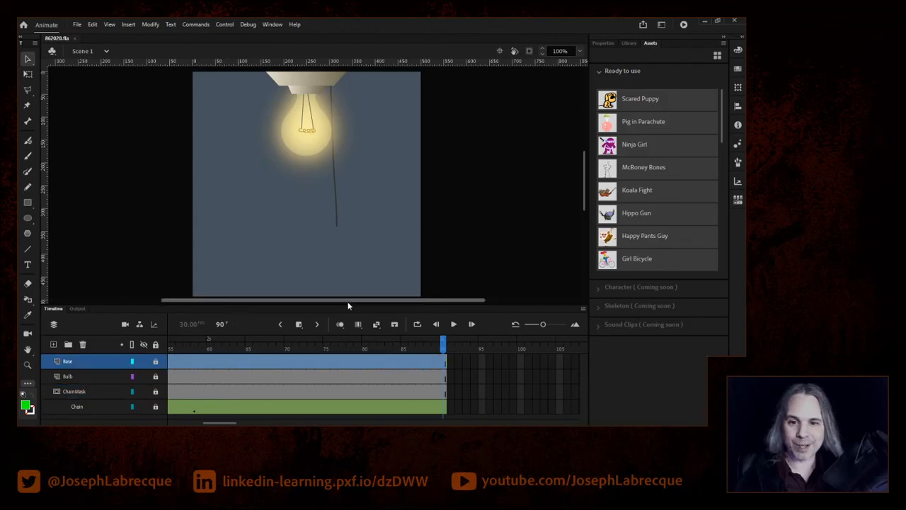
Enlarge the timeline and copy all four layers from Base down to Chain.
{"action": "left_click_drag", "start_coordinate": [347, 304], "coordinate": [346, 281]}
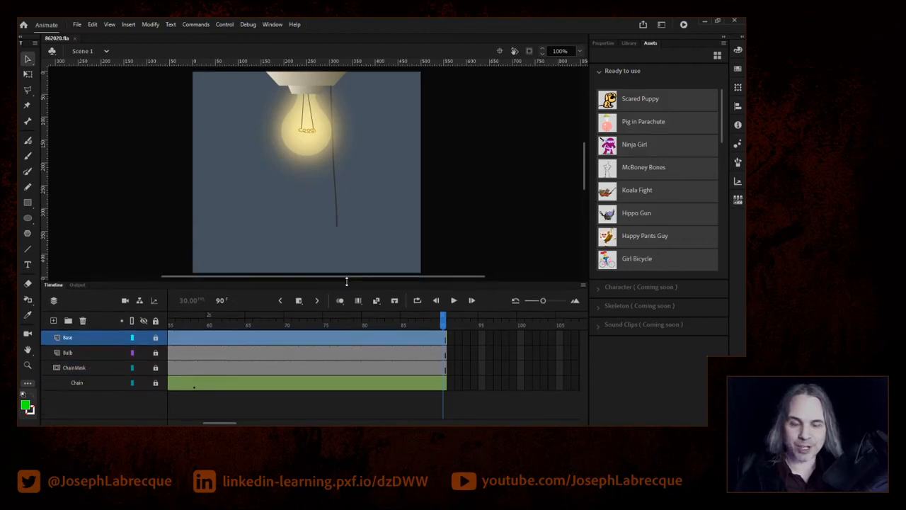
{"action": "left_click", "coordinate": [88, 383], "text": "shift"}
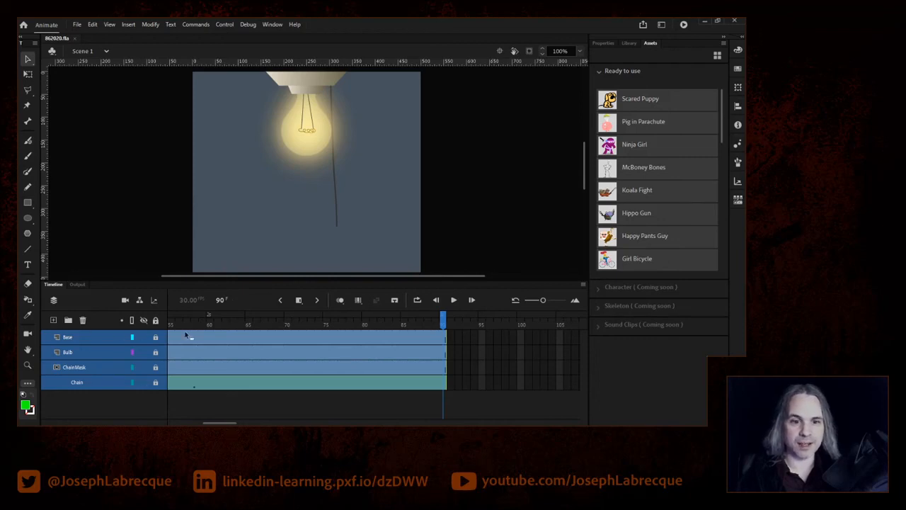
{"action": "right_click", "coordinate": [251, 344]}
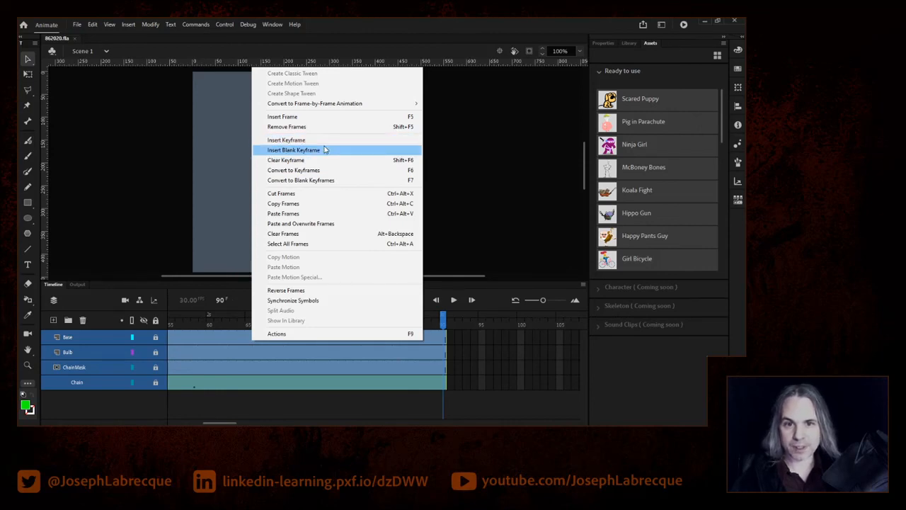
{"action": "right_click", "coordinate": [92, 351]}
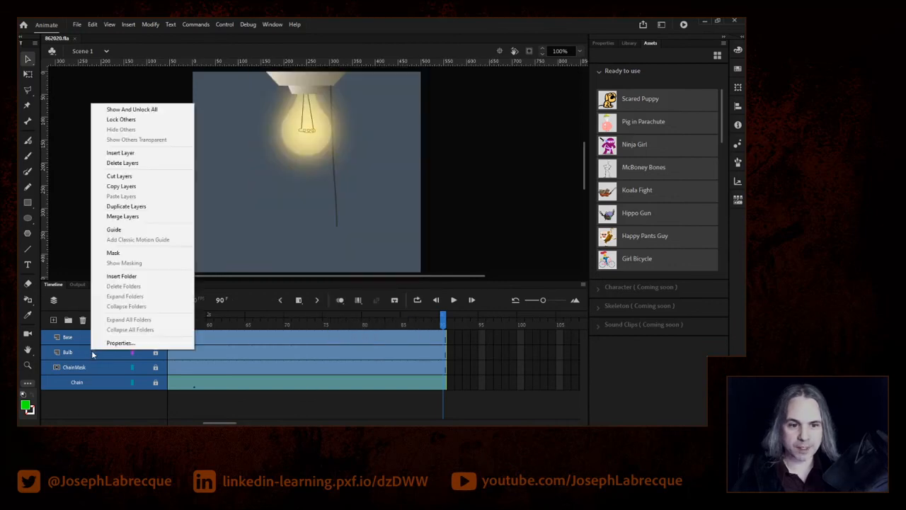
{"action": "left_click", "coordinate": [132, 187]}
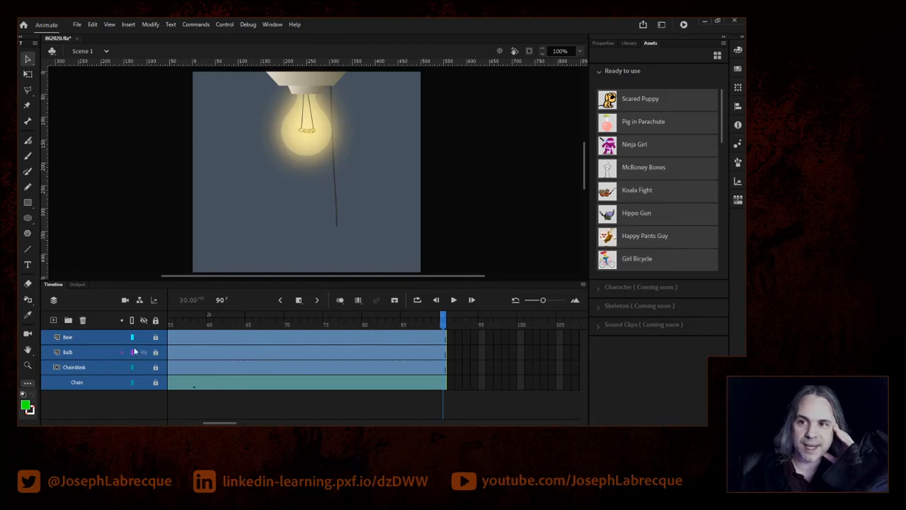
Create a new Graphic symbol named LightBulb in the library root.
{"action": "left_click", "coordinate": [631, 44]}
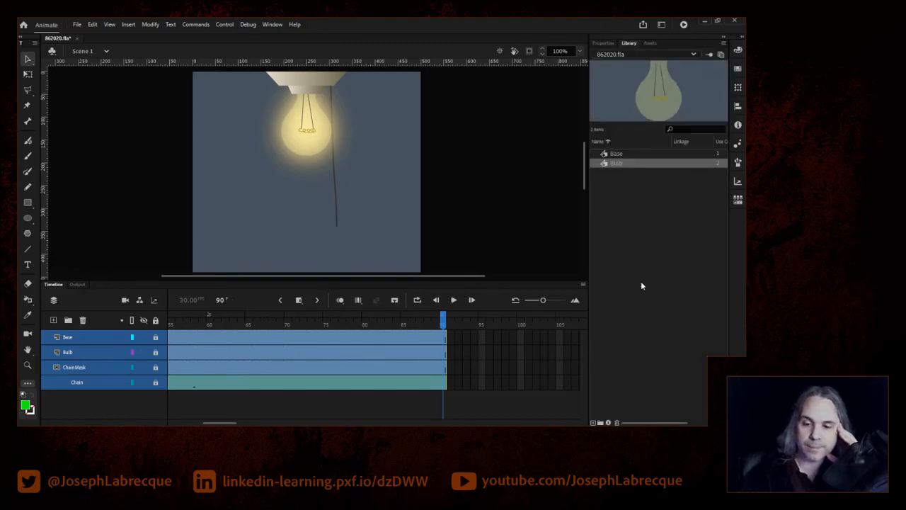
{"action": "left_click", "coordinate": [595, 422]}
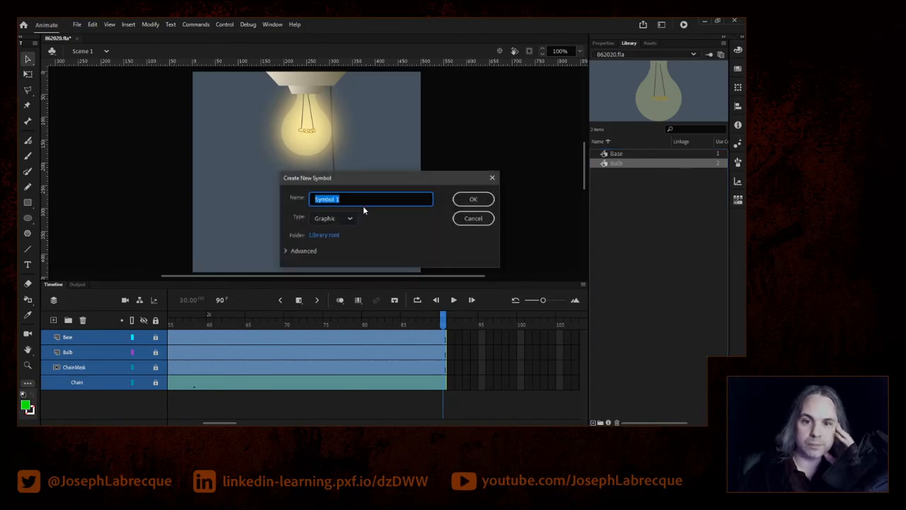
{"action": "type", "text": "LightBulb"}
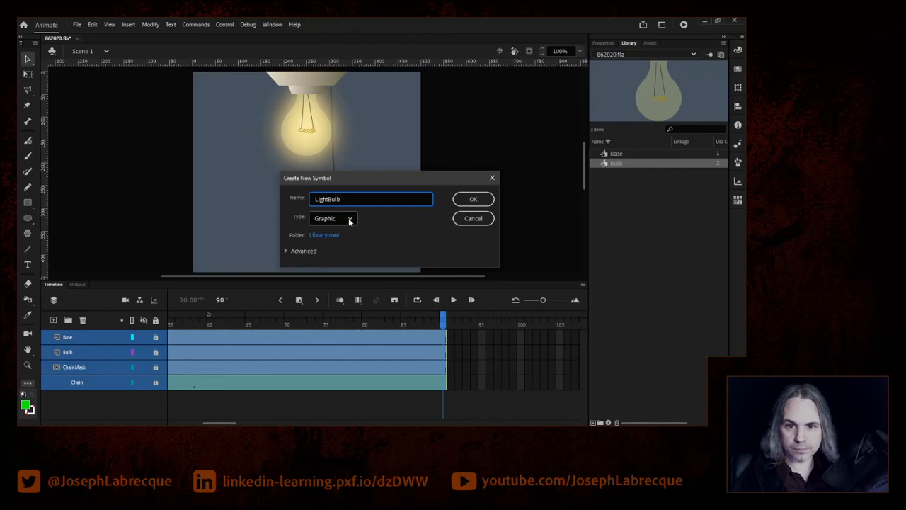
{"action": "left_click", "coordinate": [474, 200]}
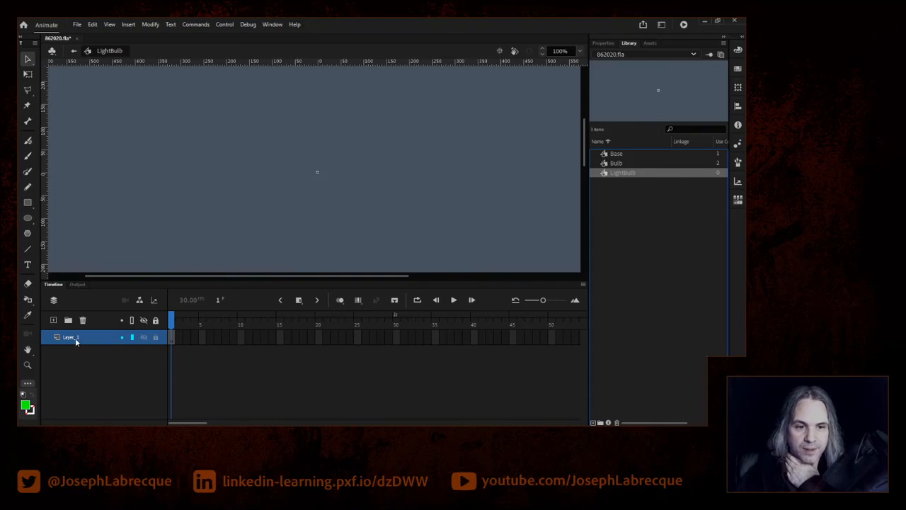
Paste the copied layers into the LightBulb symbol and scrub through its frames to check the animation.
{"action": "right_click", "coordinate": [98, 341]}
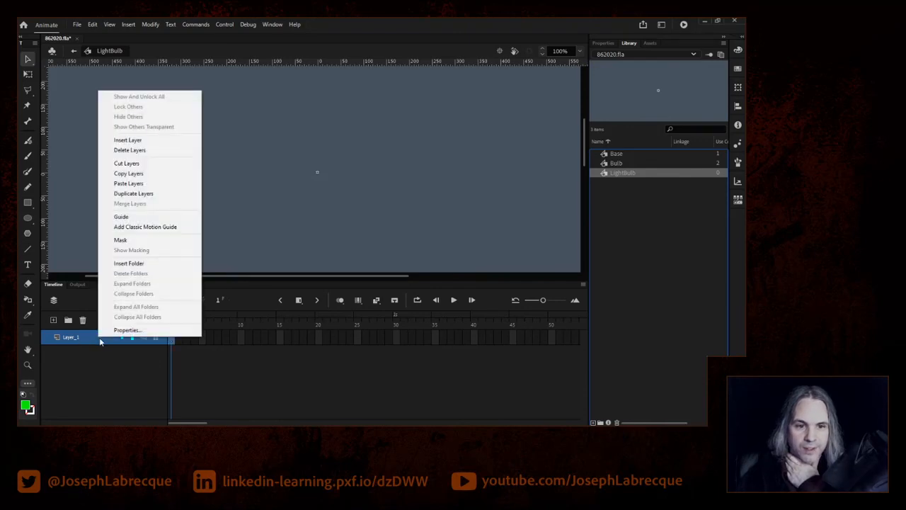
{"action": "left_click", "coordinate": [155, 185]}
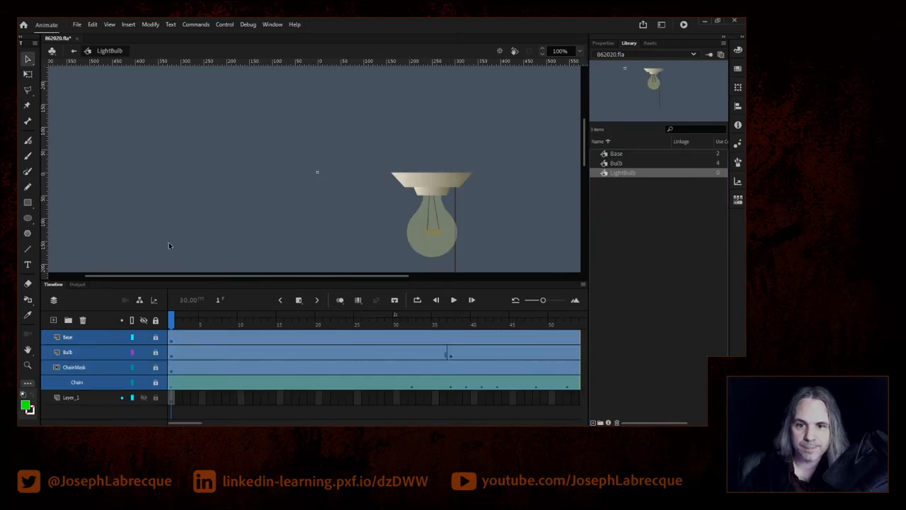
{"action": "left_click_drag", "start_coordinate": [179, 318], "coordinate": [575, 317]}
{"action": "left_click_drag", "start_coordinate": [583, 143], "coordinate": [586, 168]}
{"action": "left_click_drag", "start_coordinate": [345, 276], "coordinate": [384, 275]}
{"action": "left_click_drag", "start_coordinate": [444, 322], "coordinate": [498, 321]}
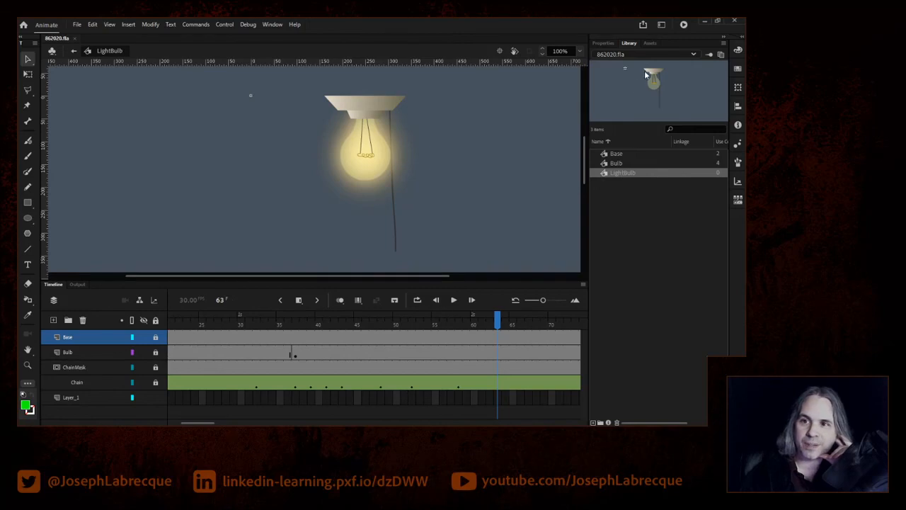
Return to Scene 1, hide the four original layers and place a LightBulb instance on a new layer against the stage's upper edge.
{"action": "left_click", "coordinate": [72, 53]}
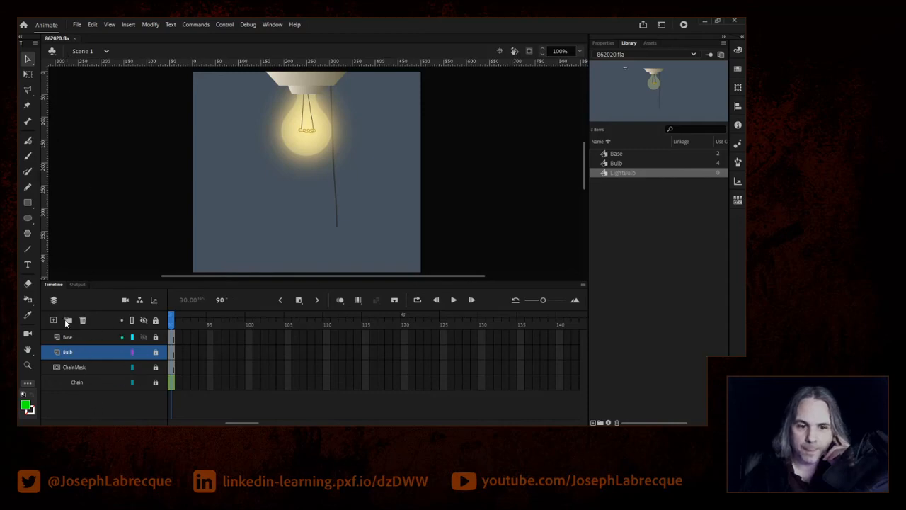
{"action": "left_click_drag", "start_coordinate": [141, 337], "coordinate": [139, 409]}
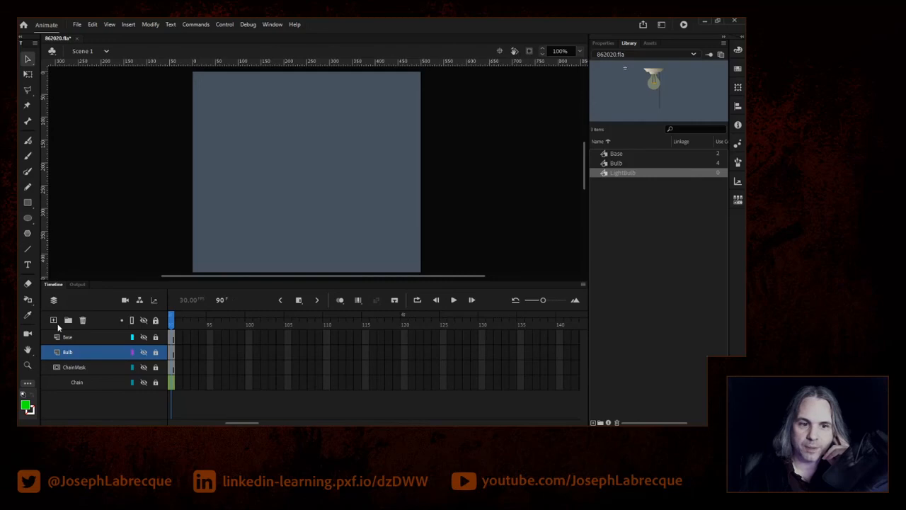
{"action": "left_click", "coordinate": [53, 320]}
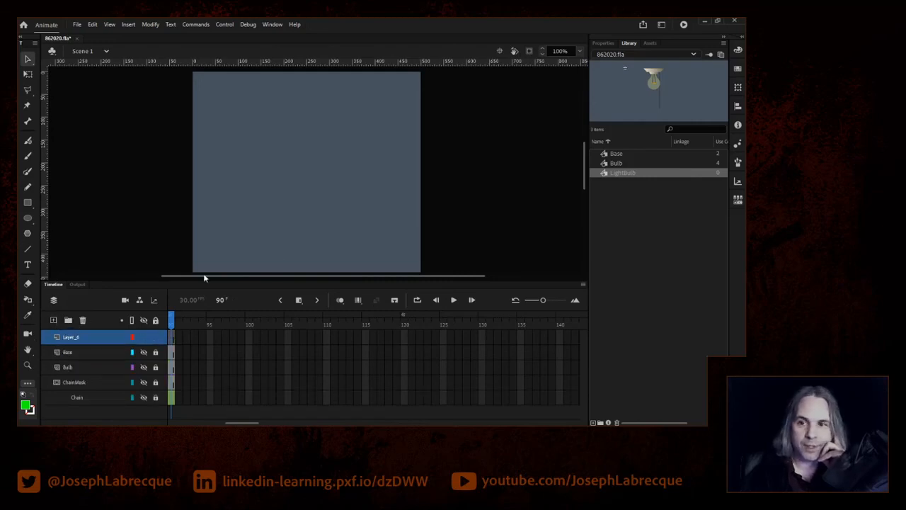
{"action": "left_click_drag", "start_coordinate": [616, 174], "coordinate": [597, 171]}
{"action": "left_click_drag", "start_coordinate": [325, 119], "coordinate": [302, 141]}
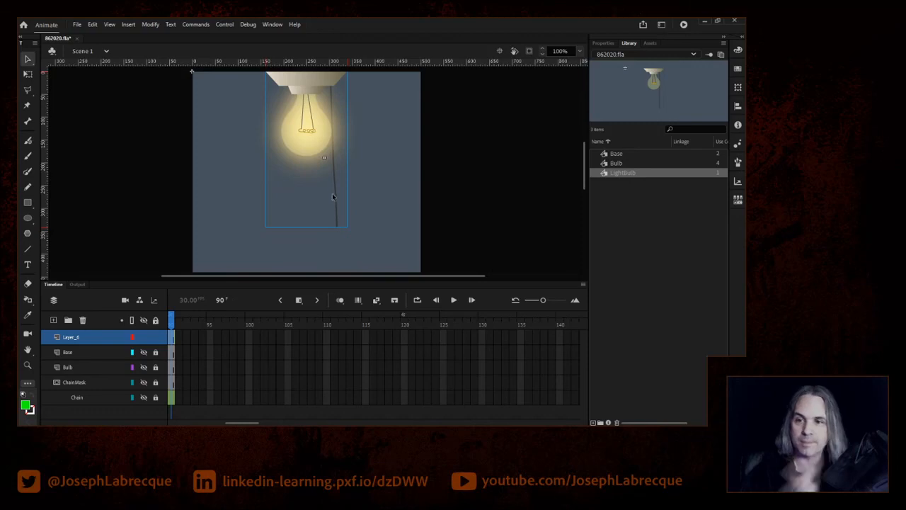
Export the LightBulb symbol as an asset named LightBulb, saved as LightBulb.ana in the Downloads folder.
{"action": "left_click", "coordinate": [613, 175]}
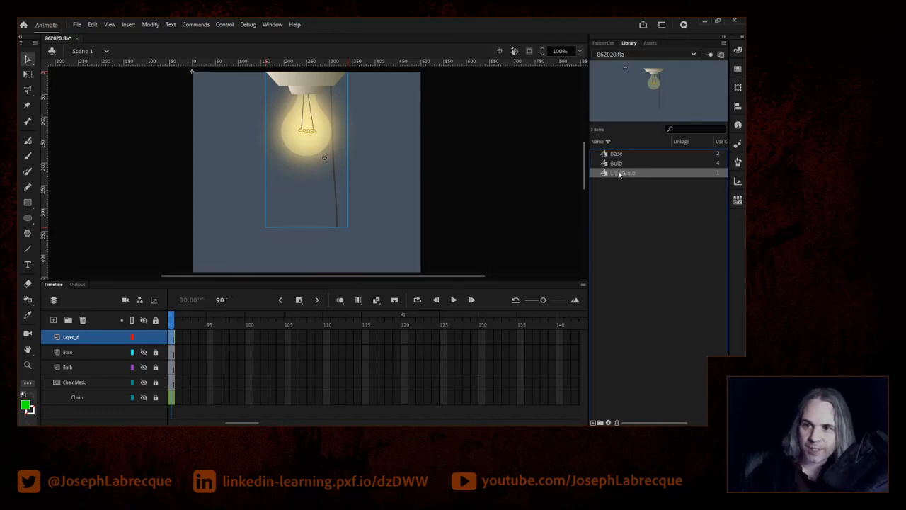
{"action": "right_click", "coordinate": [621, 174]}
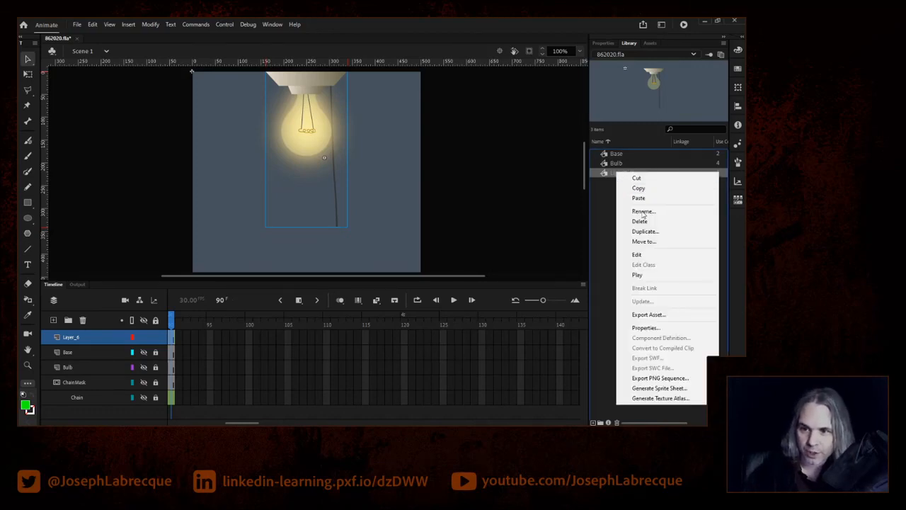
{"action": "left_click", "coordinate": [665, 316]}
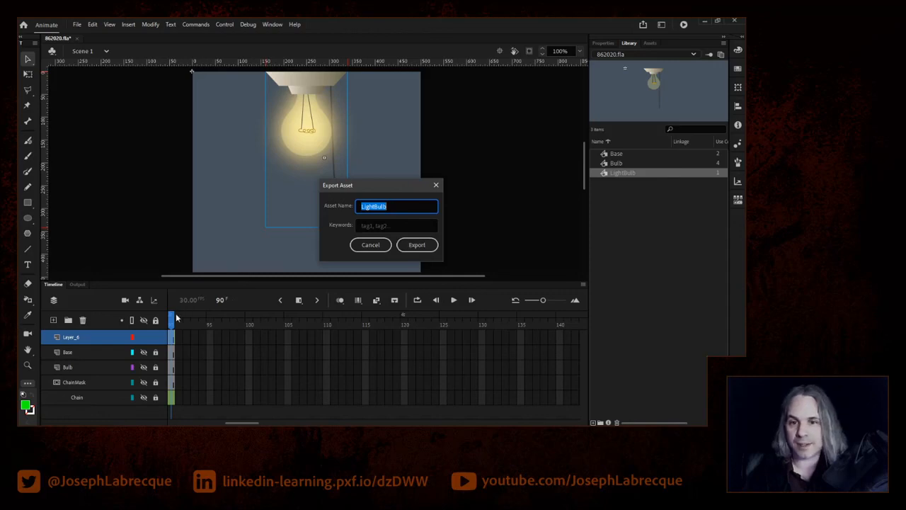
{"action": "left_click_drag", "start_coordinate": [358, 191], "coordinate": [406, 179]}
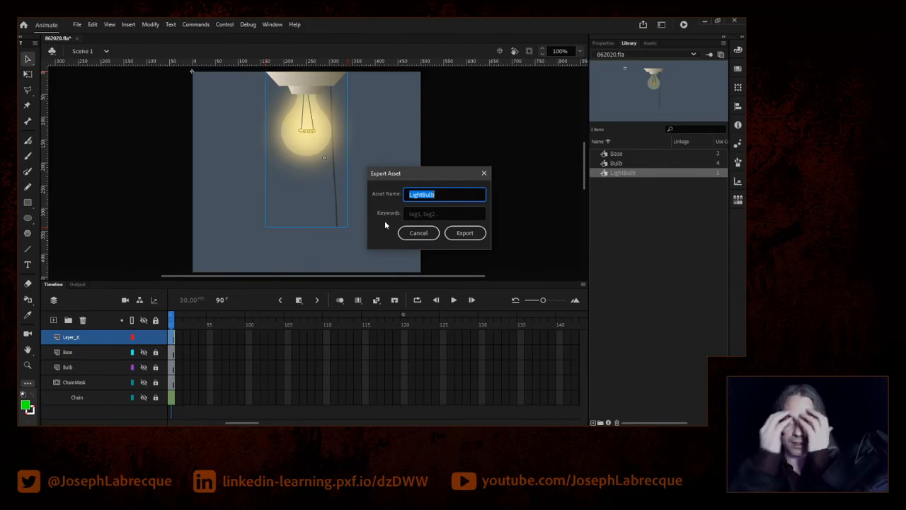
{"action": "mouse_move", "coordinate": [439, 177]}
{"action": "left_mouse_down"}
{"action": "mouse_move", "coordinate": [431, 181]}
{"action": "mouse_move", "coordinate": [440, 166]}
{"action": "left_mouse_up"}
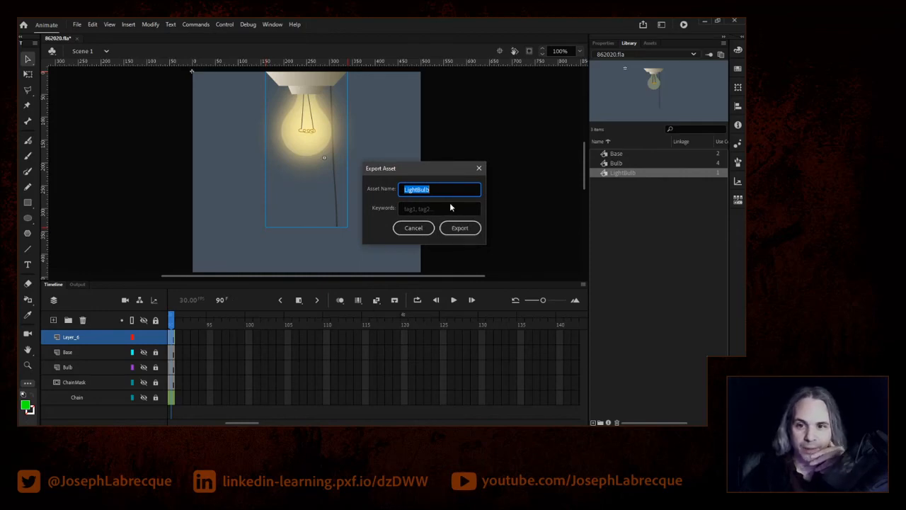
{"action": "left_click", "coordinate": [459, 230]}
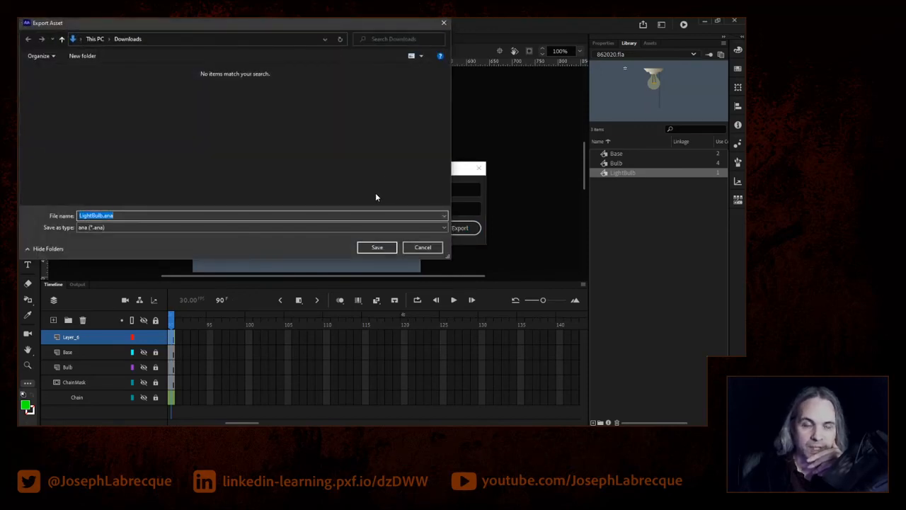
{"action": "left_click_drag", "start_coordinate": [146, 32], "coordinate": [240, 87]}
{"action": "left_click", "coordinate": [218, 274]}
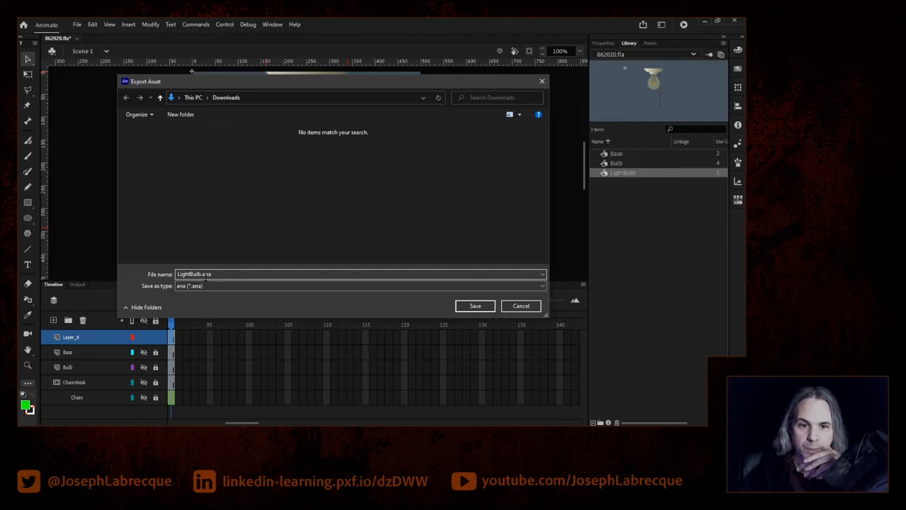
{"action": "left_click", "coordinate": [473, 306]}
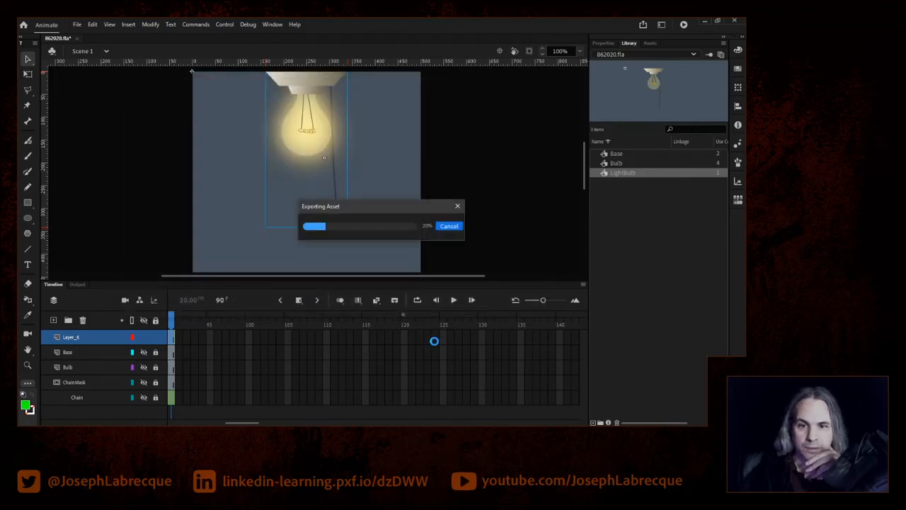
{"action": "left_click", "coordinate": [457, 118]}
Import LightBulb.ana from the Downloads folder into the ready-to-use assets.
{"action": "left_click", "coordinate": [650, 43]}
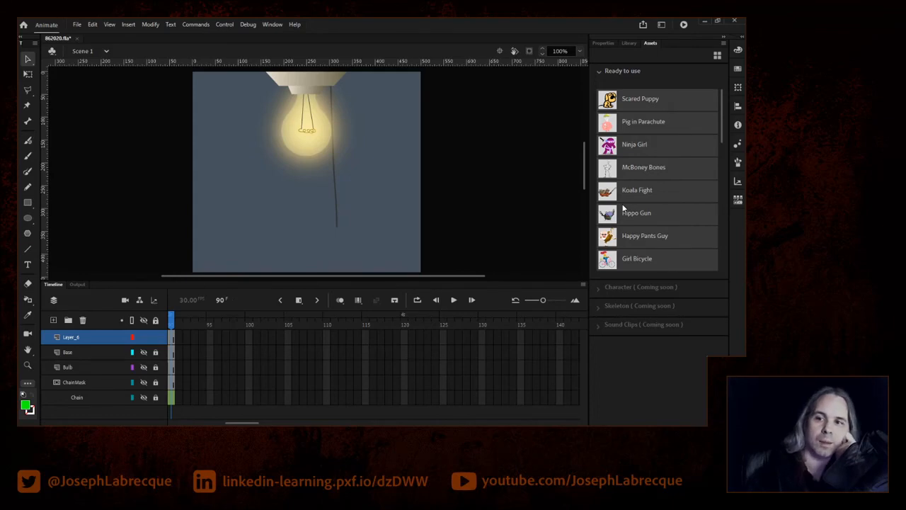
{"action": "left_click", "coordinate": [723, 43]}
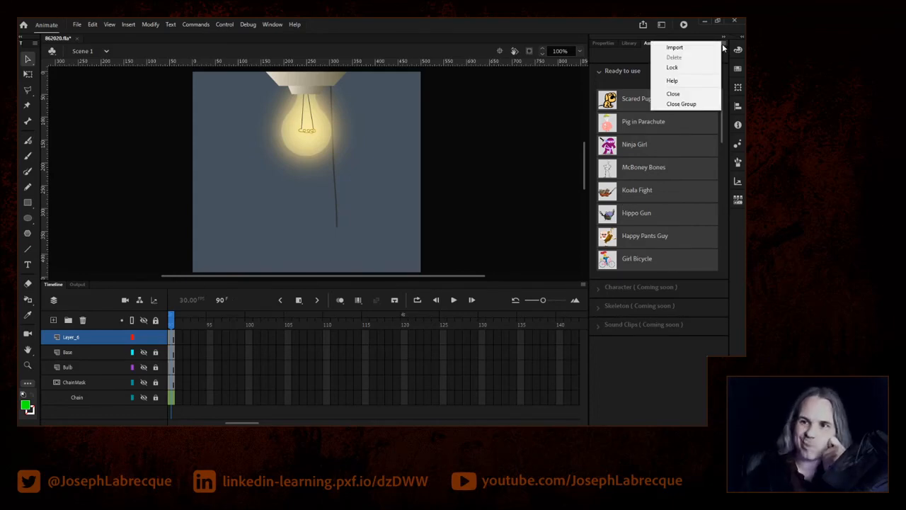
{"action": "left_click", "coordinate": [726, 44]}
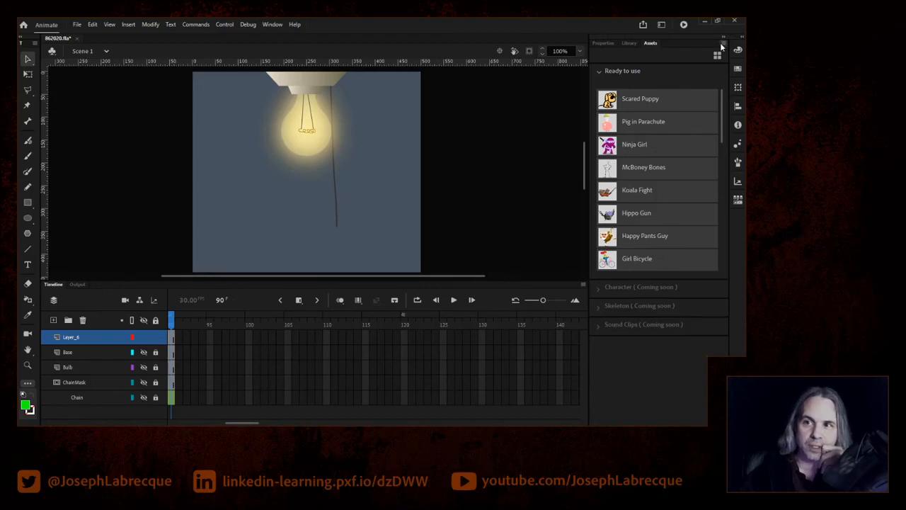
{"action": "left_click", "coordinate": [723, 44]}
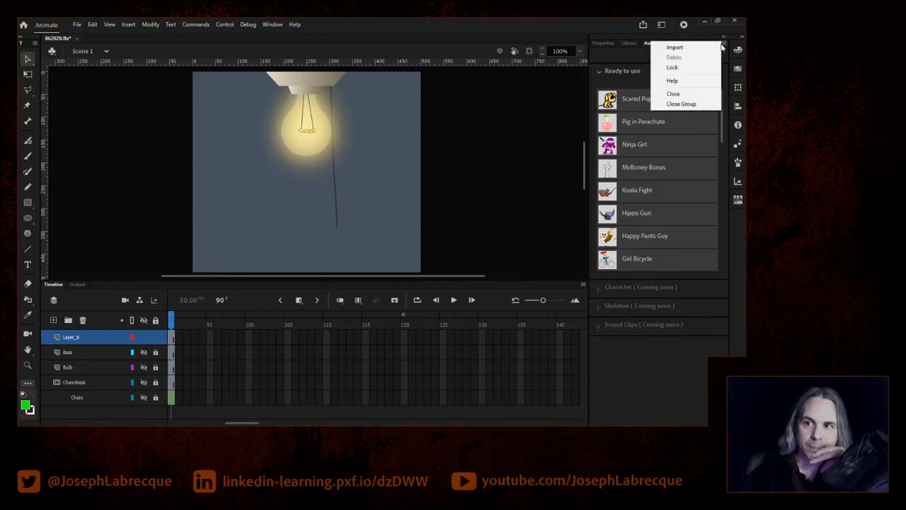
{"action": "left_click", "coordinate": [675, 47]}
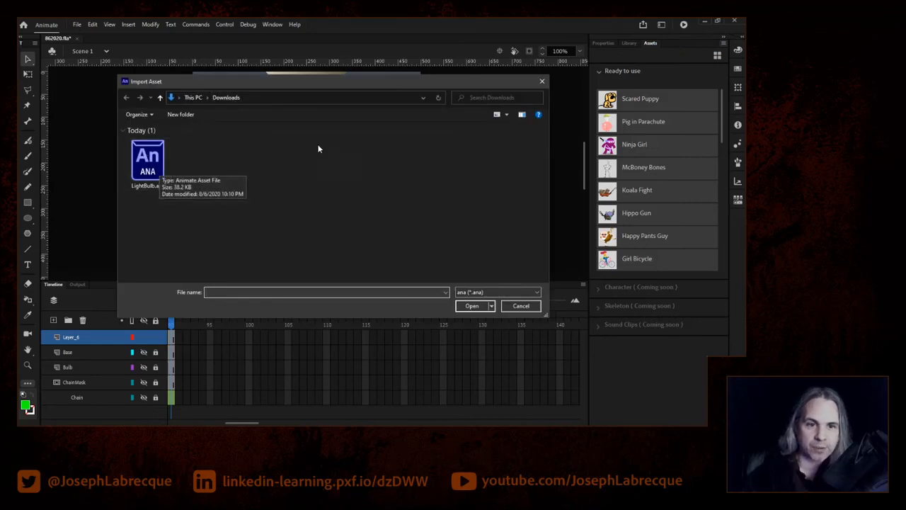
{"action": "left_click", "coordinate": [149, 168]}
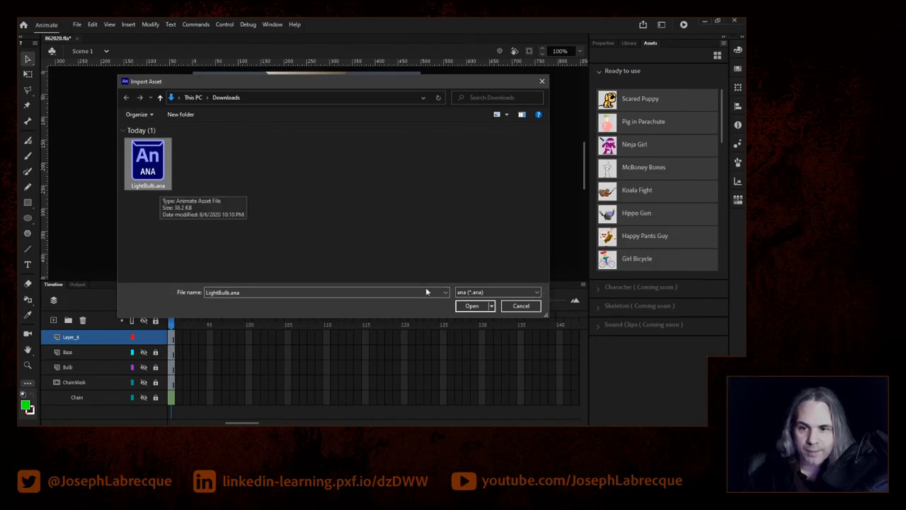
{"action": "left_click", "coordinate": [471, 306]}
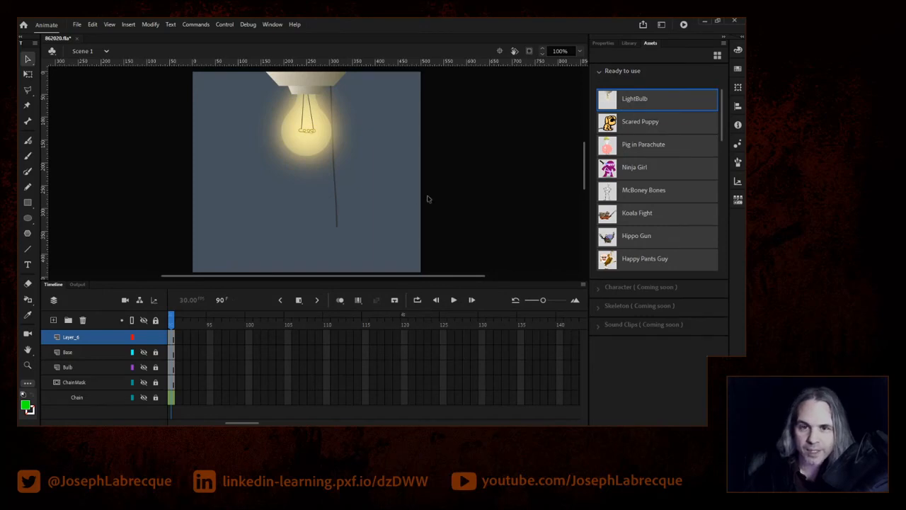
Create a new HTML5 Canvas web document from the Medium preset, 800 x 600 px at 24 fps.
{"action": "left_click", "coordinate": [76, 27]}
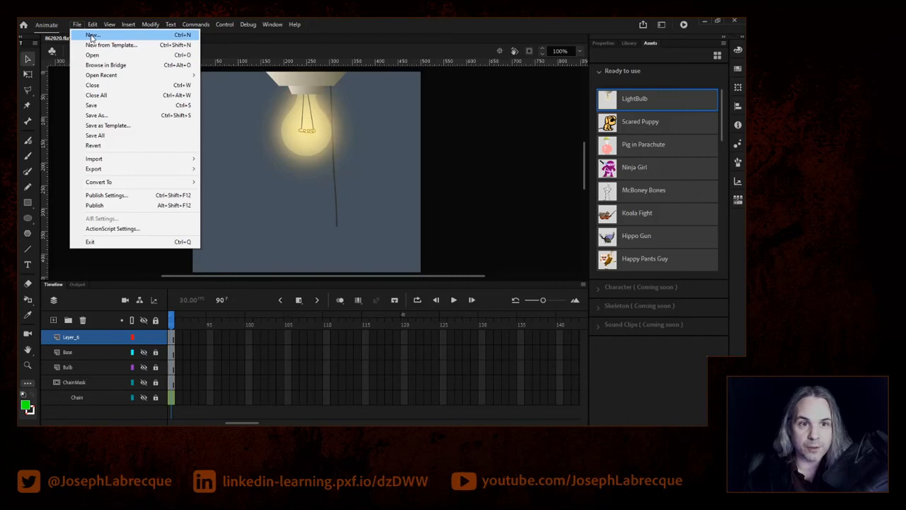
{"action": "left_click", "coordinate": [91, 35]}
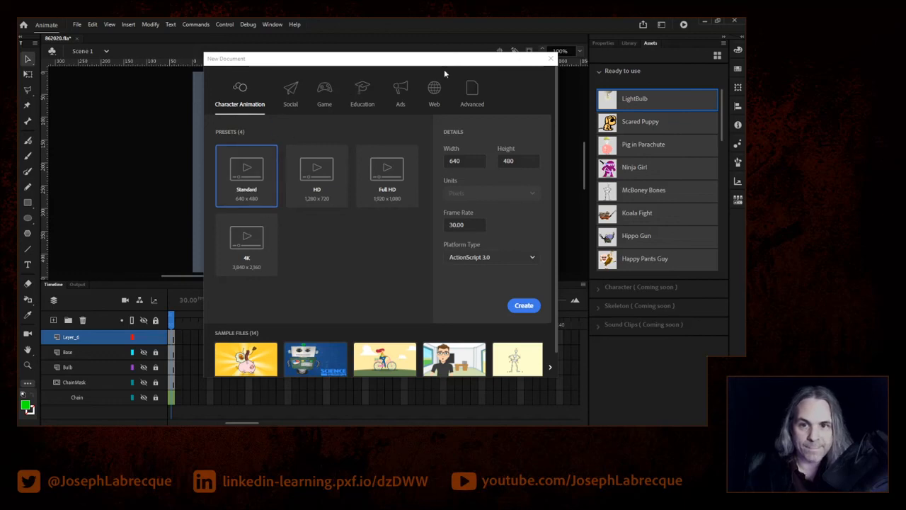
{"action": "left_click", "coordinate": [434, 90]}
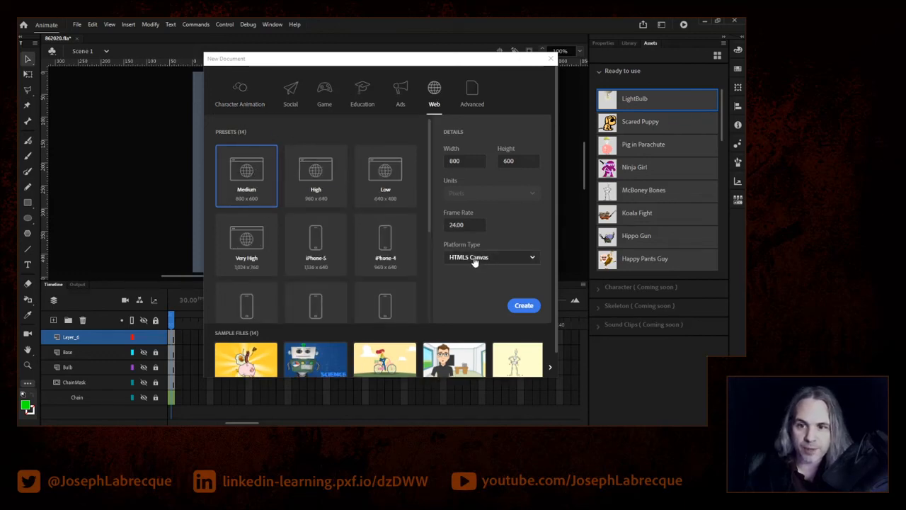
{"action": "left_click", "coordinate": [525, 306]}
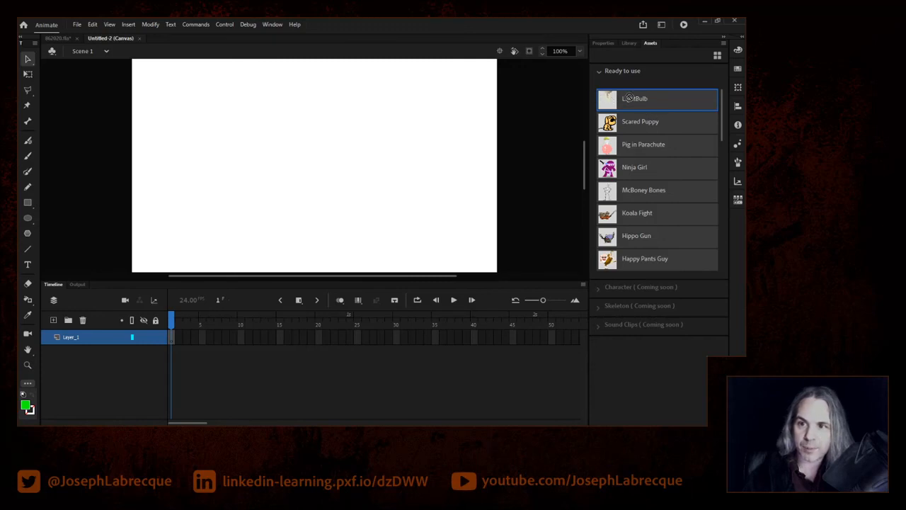
Place the LightBulb asset on the new document's stage, near the middle of its upper edge, and check its symbol in the library.
{"action": "left_click", "coordinate": [629, 43]}
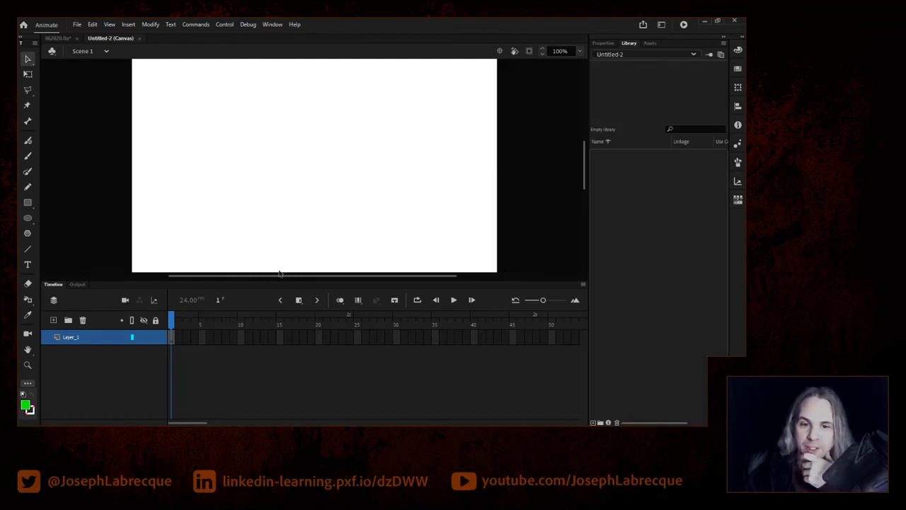
{"action": "left_click_drag", "start_coordinate": [274, 281], "coordinate": [274, 352]}
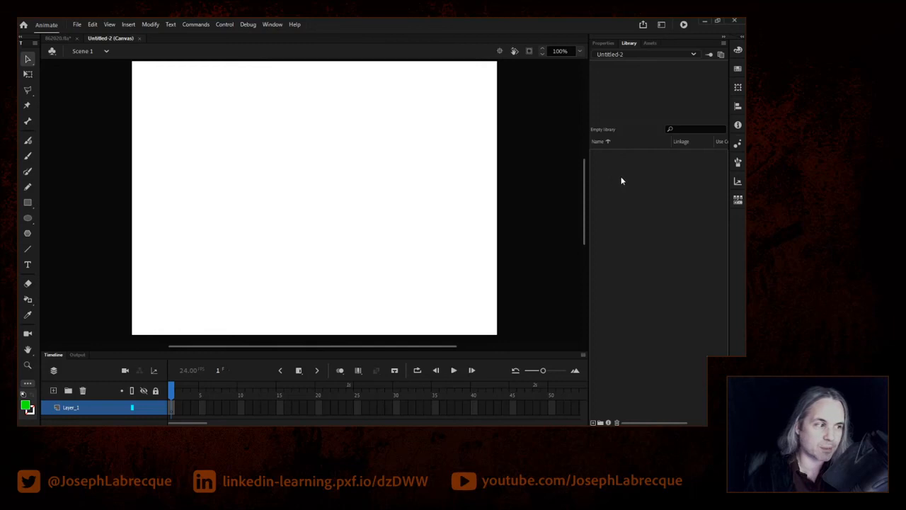
{"action": "left_click", "coordinate": [650, 43]}
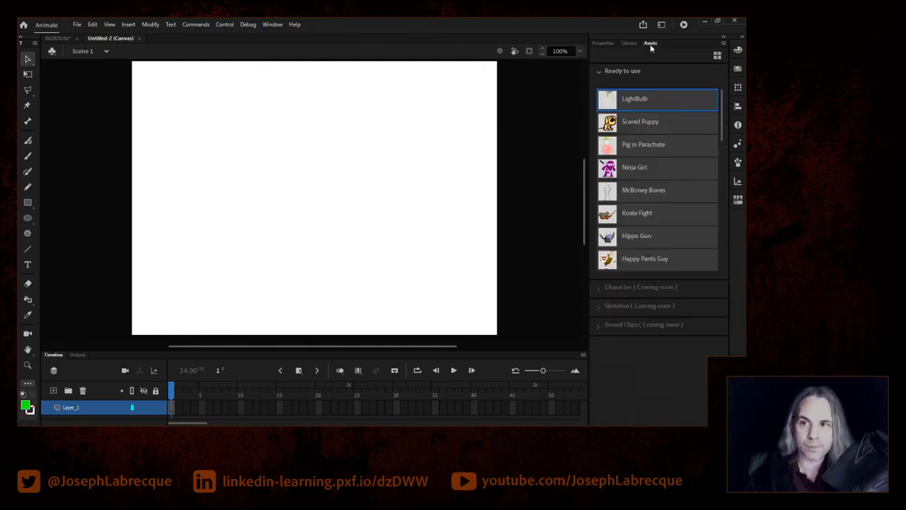
{"action": "left_click_drag", "start_coordinate": [635, 97], "coordinate": [309, 134]}
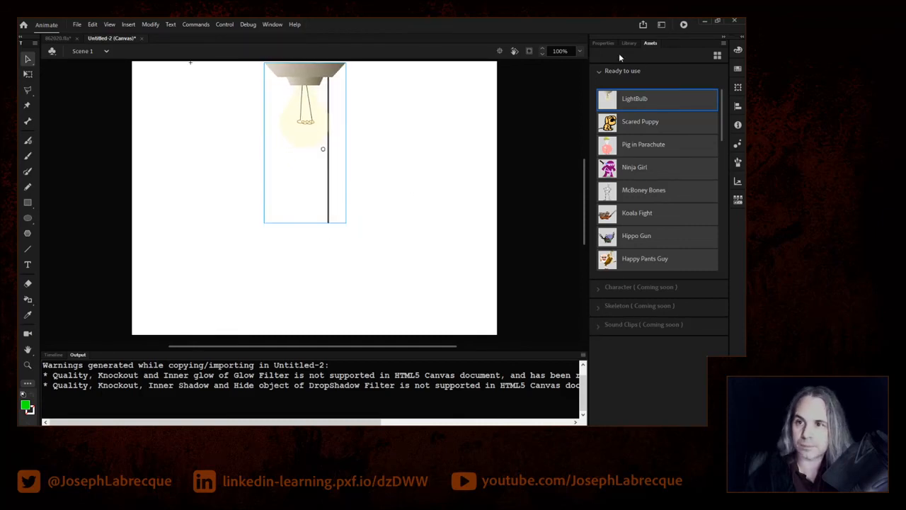
{"action": "left_click", "coordinate": [628, 44]}
{"action": "left_click", "coordinate": [616, 154]}
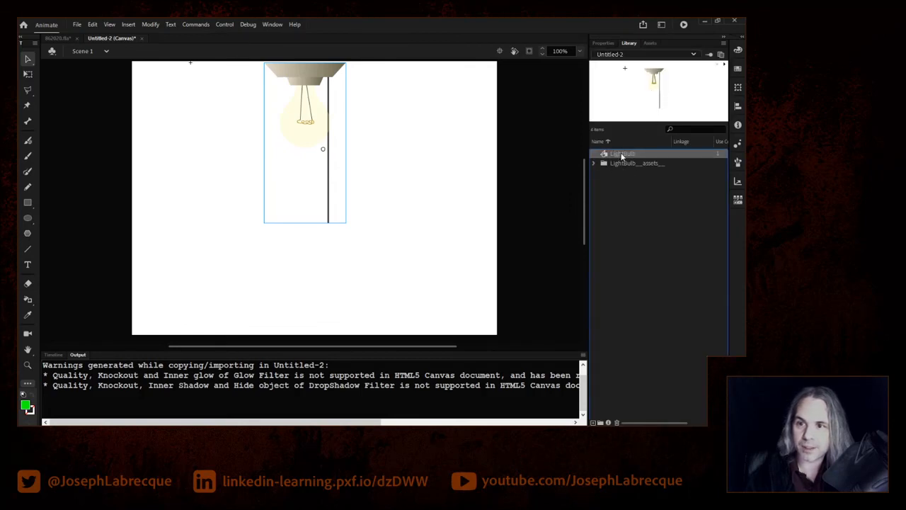
Change the document's stage color to a medium gray.
{"action": "left_click", "coordinate": [603, 43]}
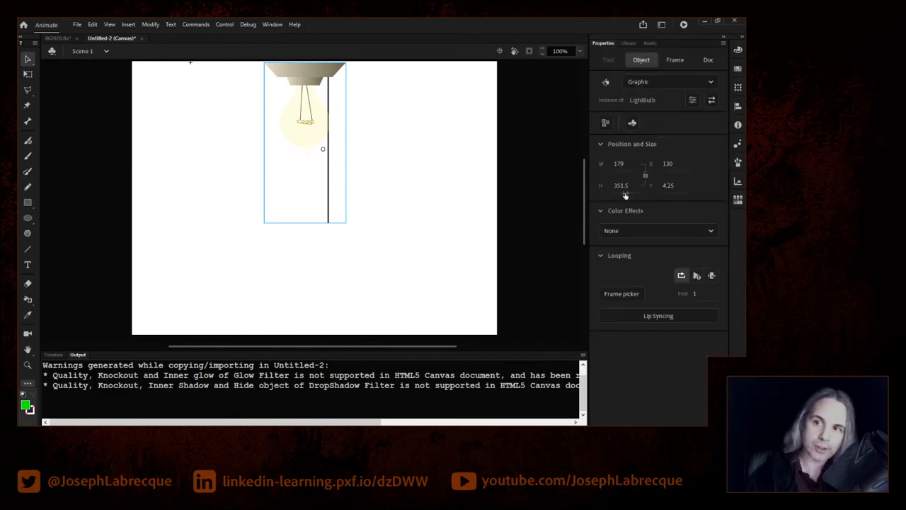
{"action": "left_click", "coordinate": [708, 59]}
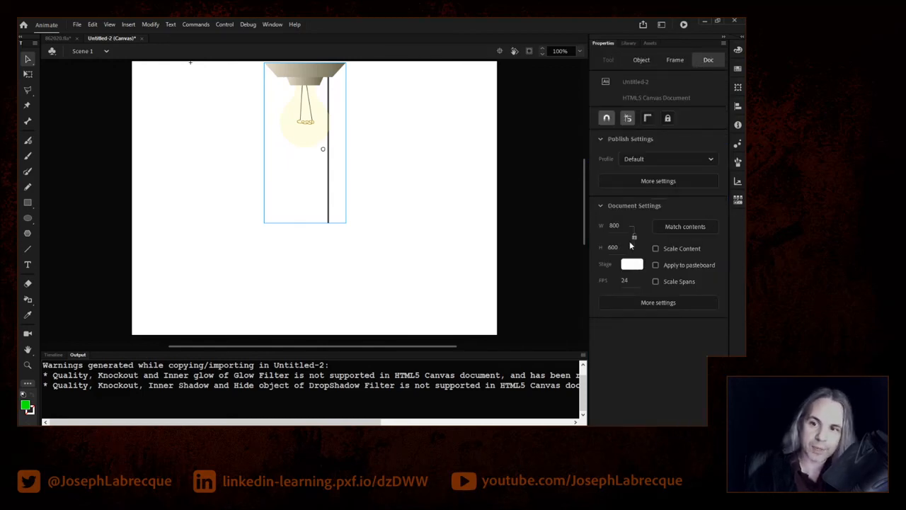
{"action": "left_click", "coordinate": [633, 265]}
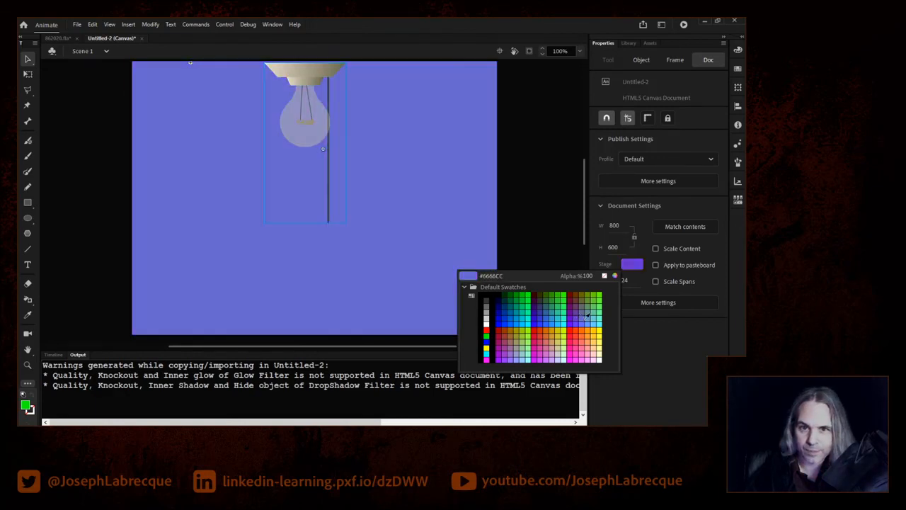
{"action": "left_click", "coordinate": [486, 303]}
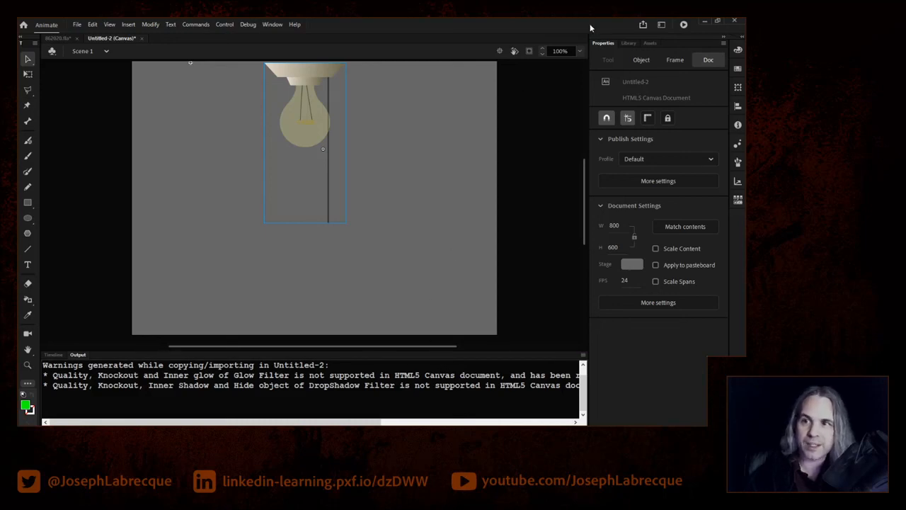
Read the output warnings generated by importing the LightBulb asset, and bring back an enlarged timeline.
{"action": "left_click", "coordinate": [653, 44]}
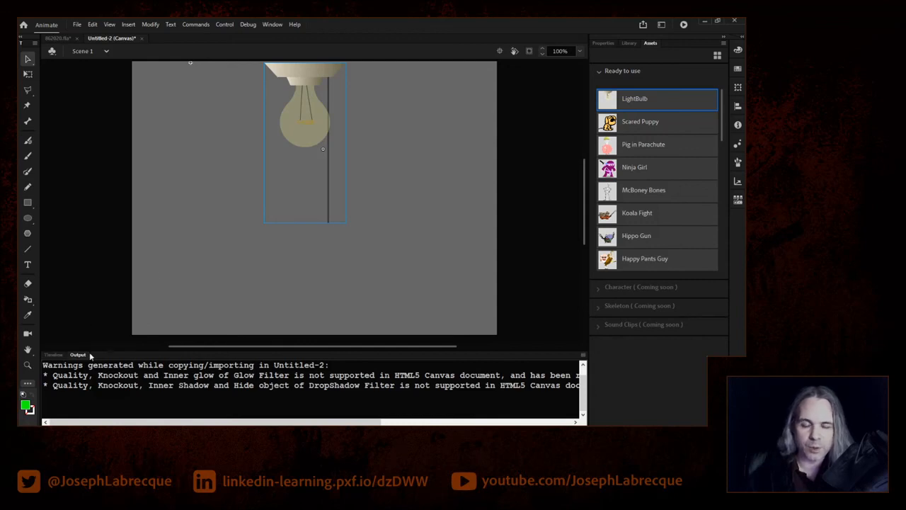
{"action": "left_click_drag", "start_coordinate": [111, 365], "coordinate": [330, 376]}
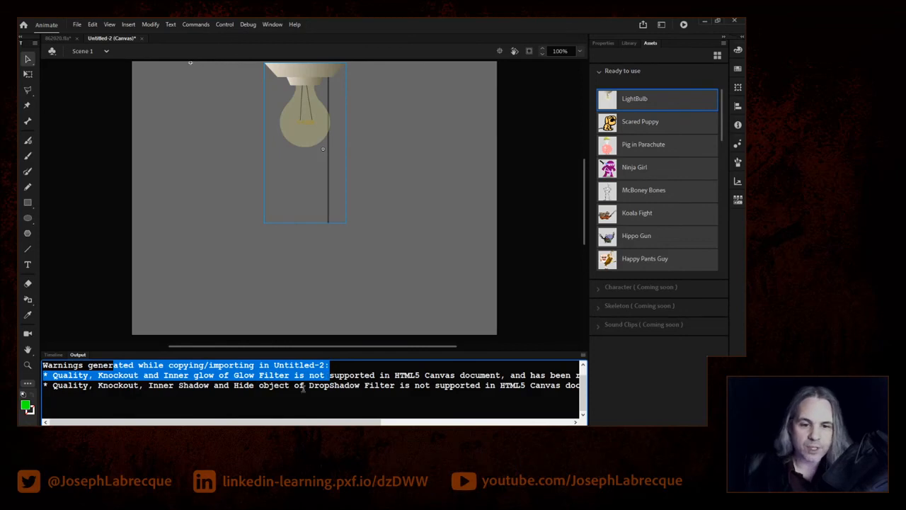
{"action": "left_click", "coordinate": [381, 386]}
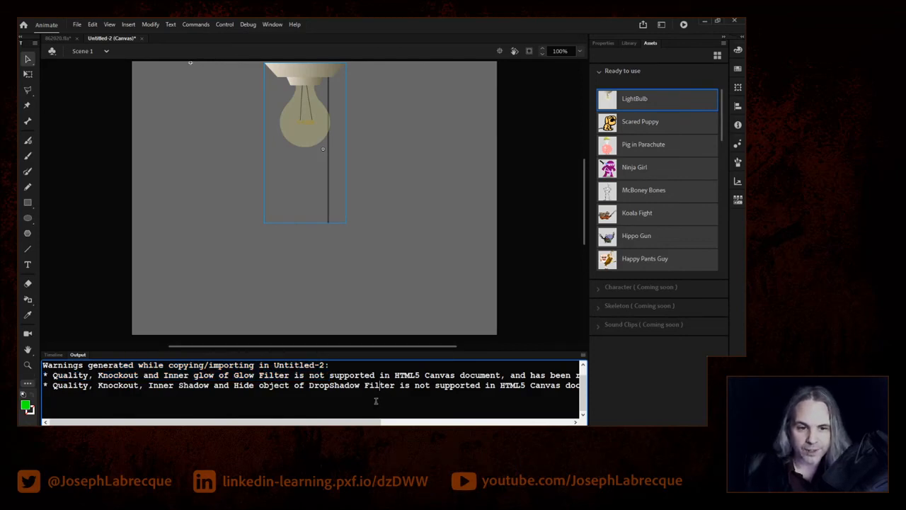
{"action": "left_click_drag", "start_coordinate": [194, 376], "coordinate": [501, 376]}
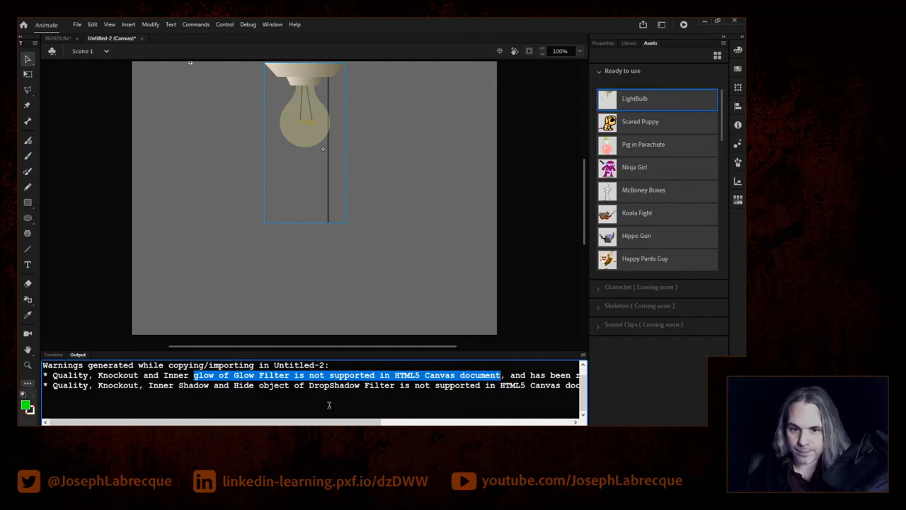
{"action": "left_click_drag", "start_coordinate": [300, 386], "coordinate": [458, 389]}
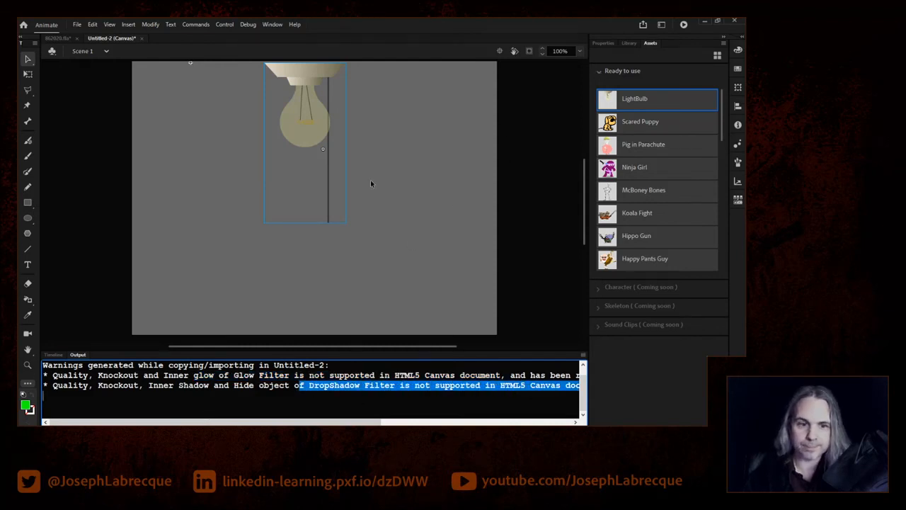
{"action": "left_click", "coordinate": [54, 354]}
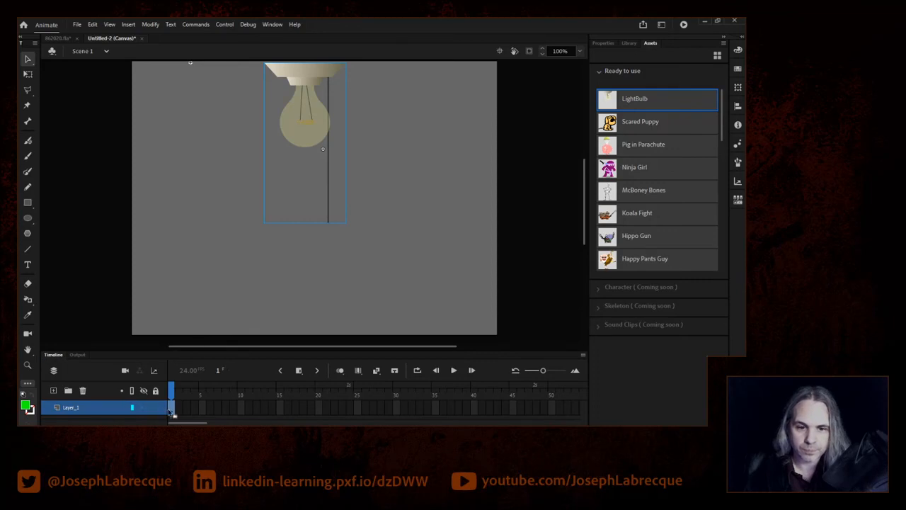
{"action": "left_click_drag", "start_coordinate": [204, 352], "coordinate": [208, 298]}
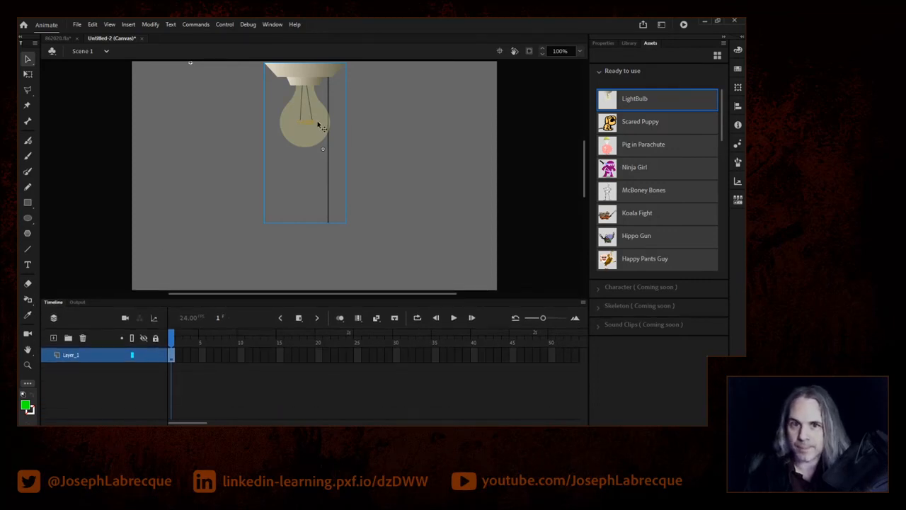
Try the lit frames around 37 and 38 on the LightBulb instance with the Frame Picker and set it back to frame 1.
{"action": "left_click", "coordinate": [604, 43]}
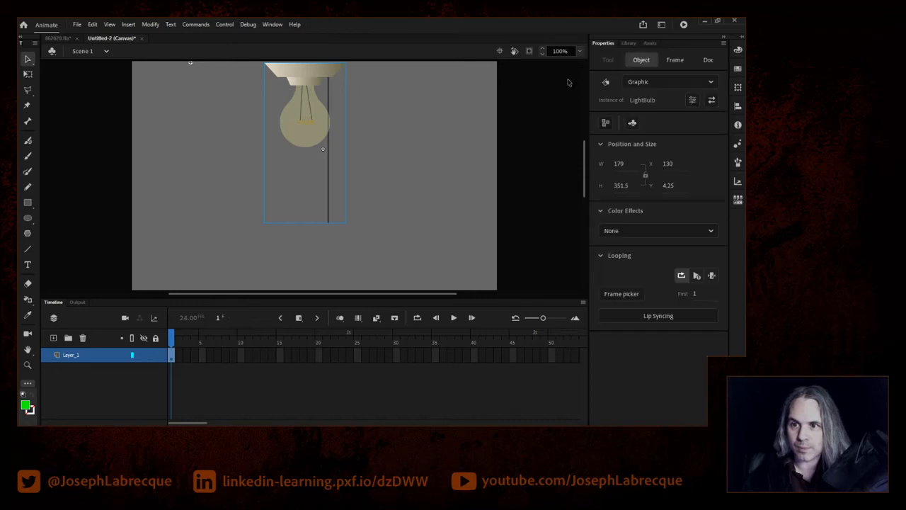
{"action": "left_click", "coordinate": [616, 294]}
{"action": "left_click", "coordinate": [657, 231]}
{"action": "left_click", "coordinate": [668, 293]}
{"action": "left_click_drag", "start_coordinate": [724, 220], "coordinate": [706, 264]}
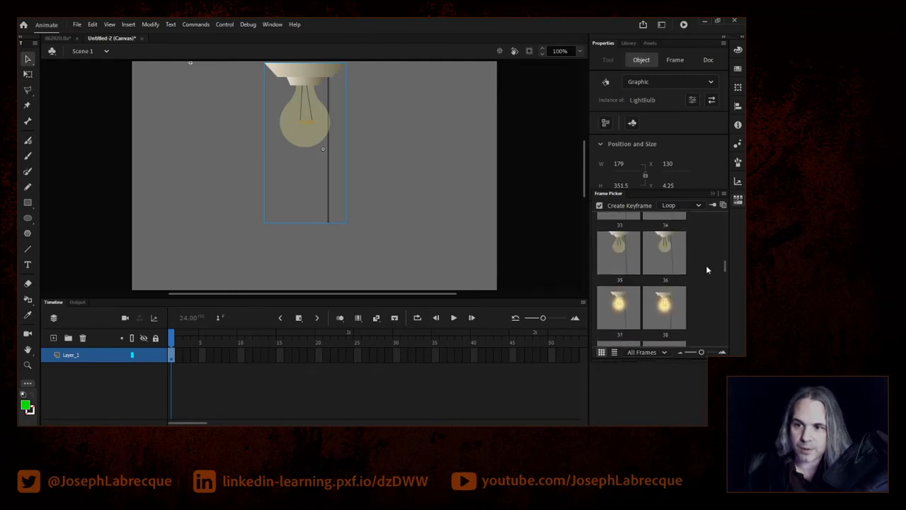
{"action": "left_click", "coordinate": [615, 315]}
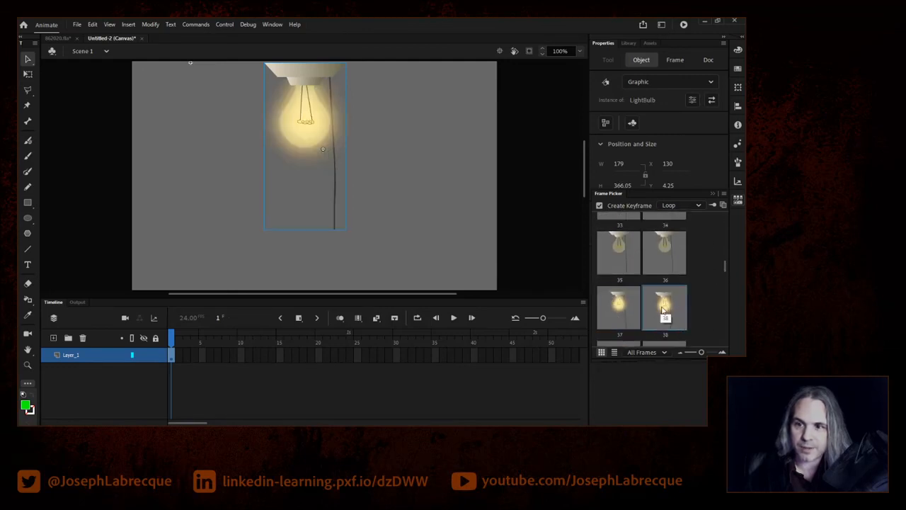
{"action": "left_click_drag", "start_coordinate": [726, 266], "coordinate": [724, 218]}
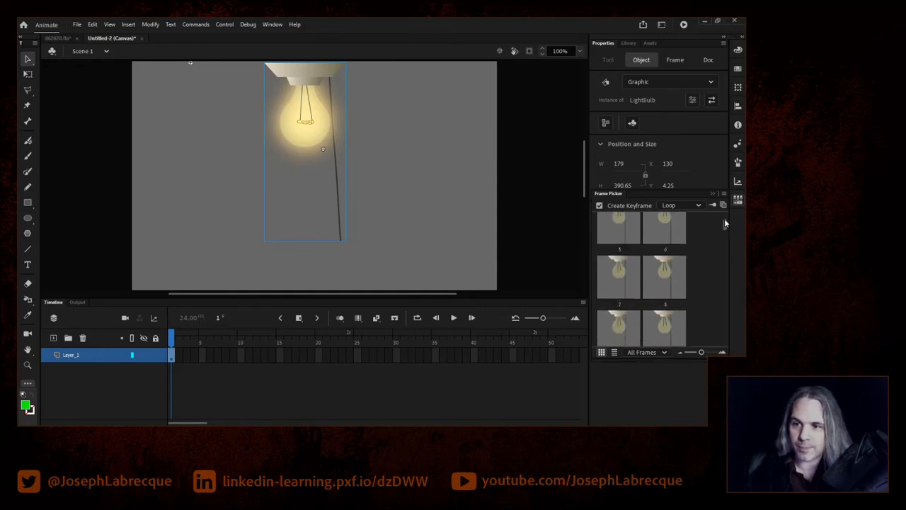
{"action": "left_click", "coordinate": [606, 228]}
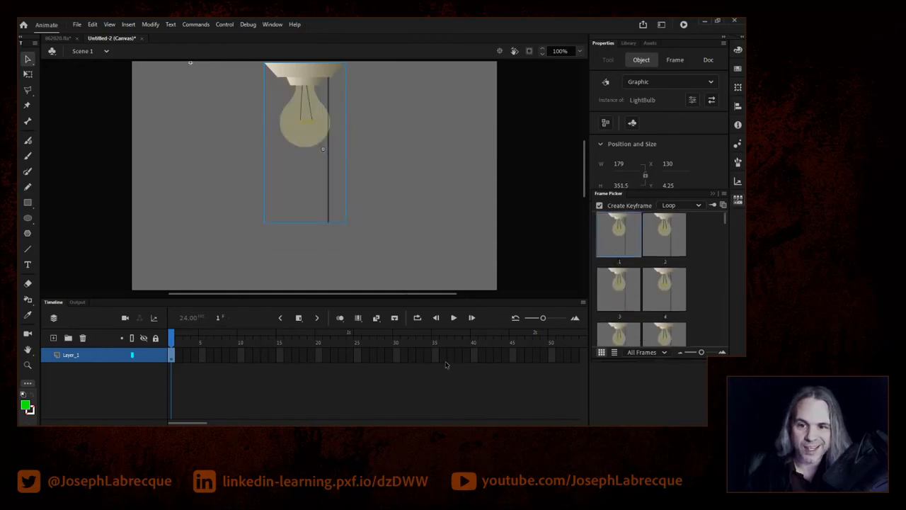
Extend Layer_1 to frame 72 and play back the timeline animation.
{"action": "left_click_drag", "start_coordinate": [194, 423], "coordinate": [227, 423]}
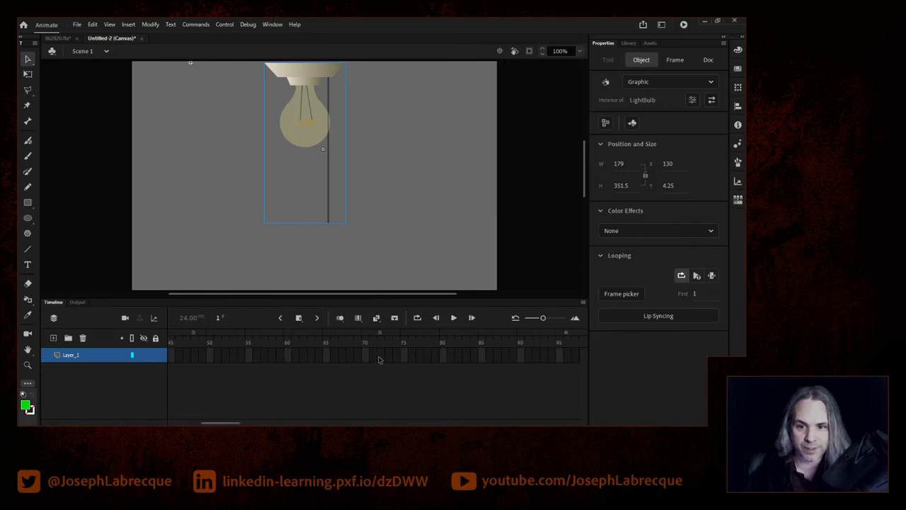
{"action": "left_click", "coordinate": [379, 357]}
{"action": "key", "text": "F5"}
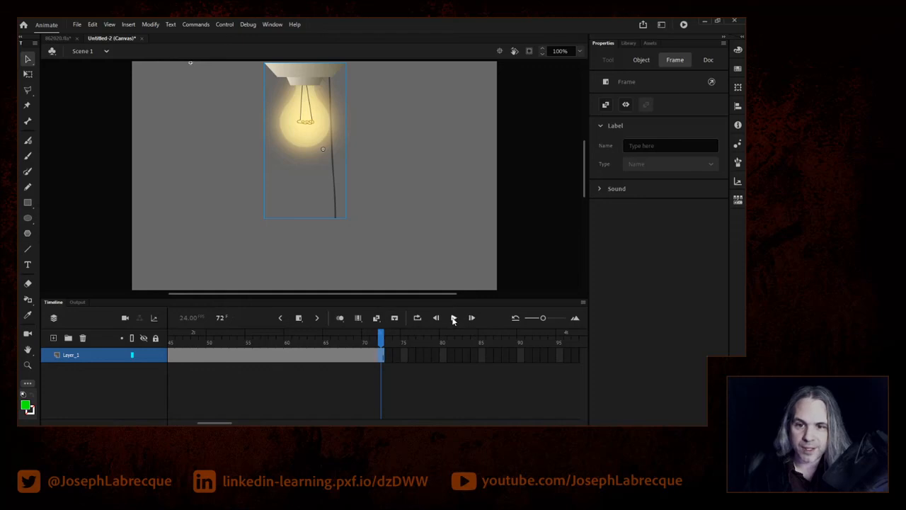
{"action": "left_click", "coordinate": [455, 318]}
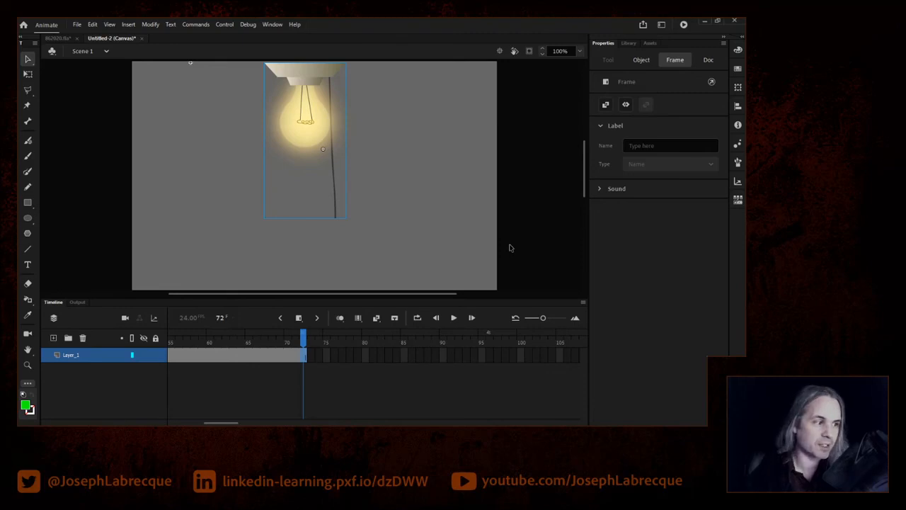
Test the HTML5 Canvas document in the browser, watch the swinging chain animation and close the preview.
{"action": "left_click", "coordinate": [683, 24]}
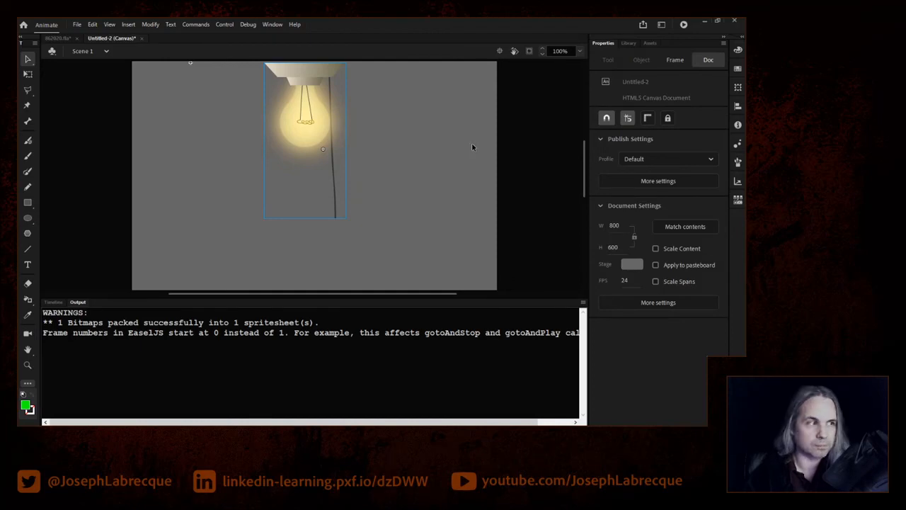
{"action": "left_click_drag", "start_coordinate": [18, 152], "coordinate": [348, 64]}
{"action": "left_click_drag", "start_coordinate": [556, 69], "coordinate": [480, 37]}
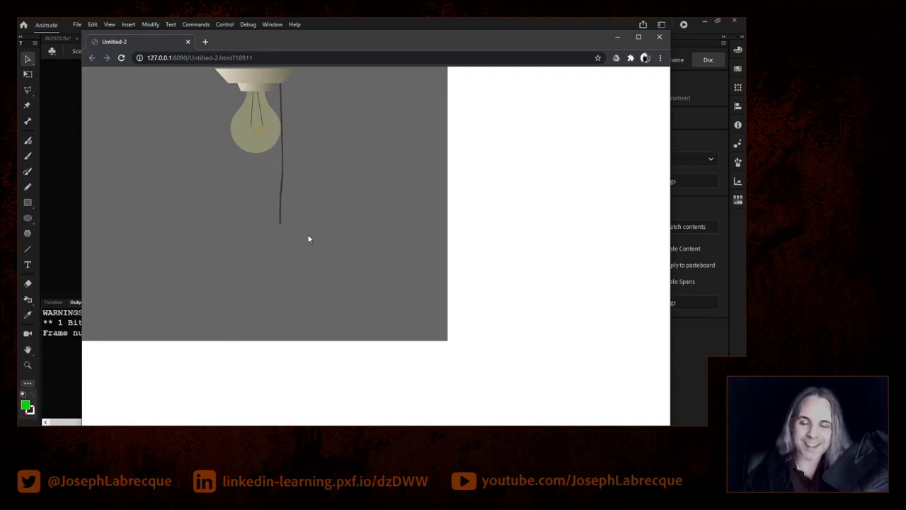
{"action": "right_click", "coordinate": [253, 165]}
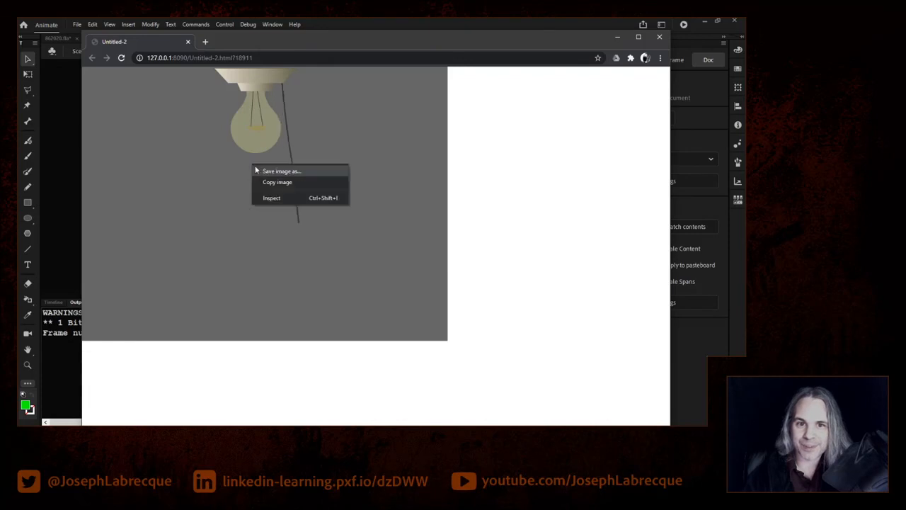
{"action": "left_click", "coordinate": [206, 247]}
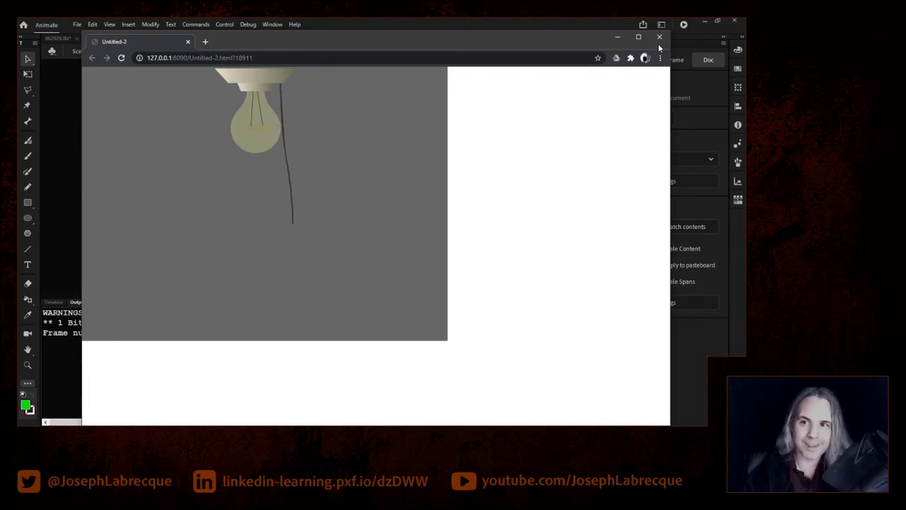
{"action": "left_click", "coordinate": [659, 38]}
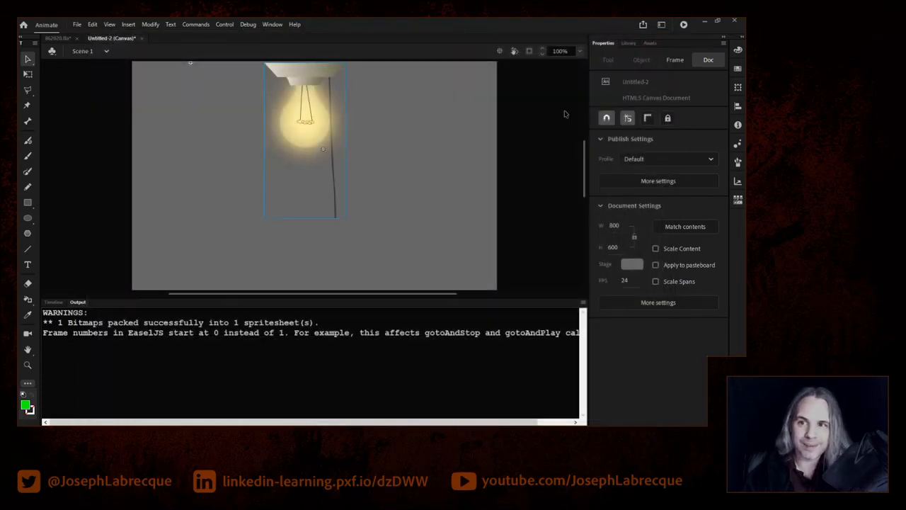
Close the Untitled-2 Canvas document without saving and return to 862020.fla.
{"action": "left_click", "coordinate": [54, 302]}
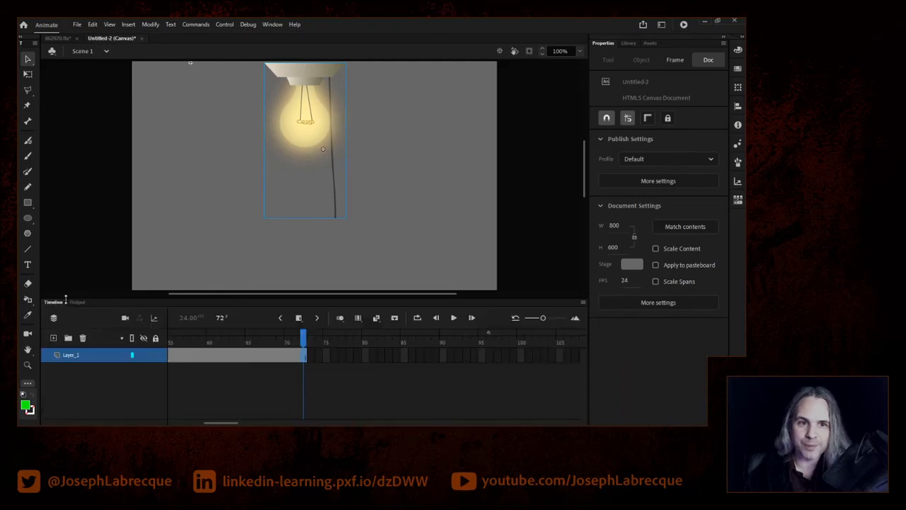
{"action": "left_click", "coordinate": [142, 39]}
{"action": "left_click", "coordinate": [380, 237]}
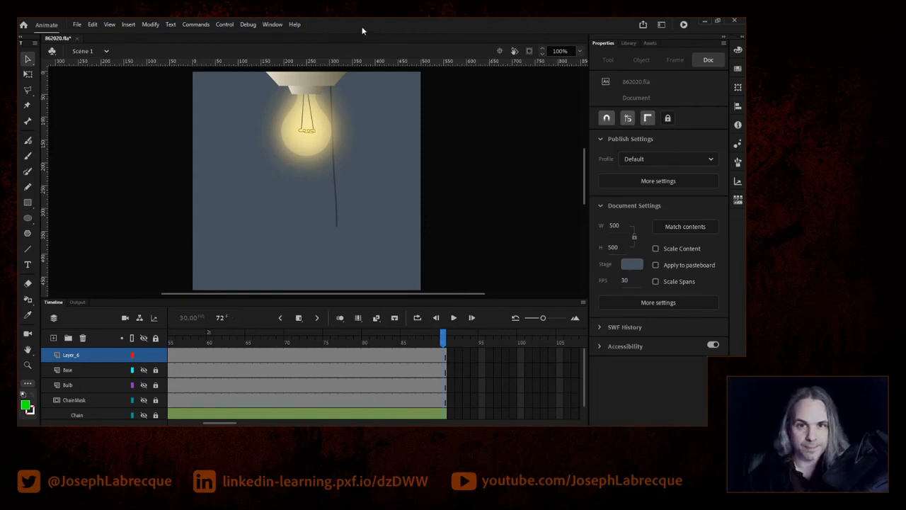
{"action": "left_click", "coordinate": [78, 24]}
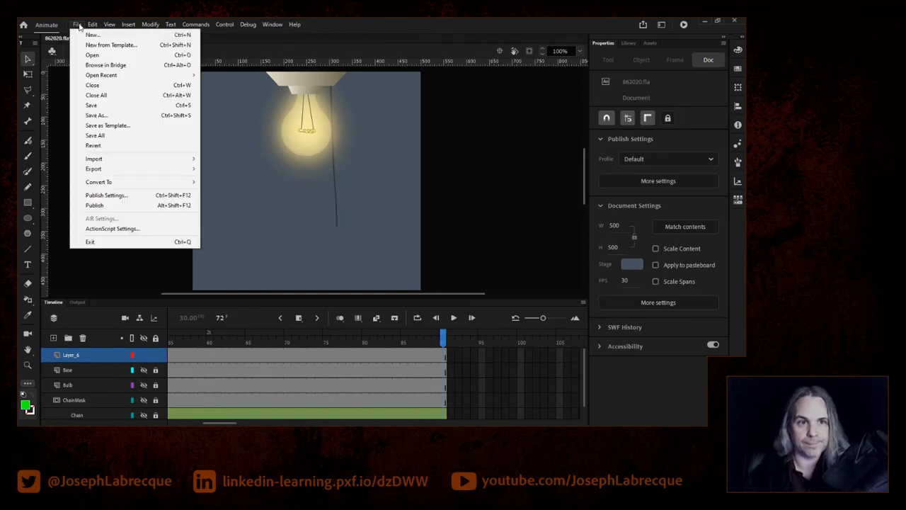
{"action": "mouse_move", "coordinate": [94, 26]}
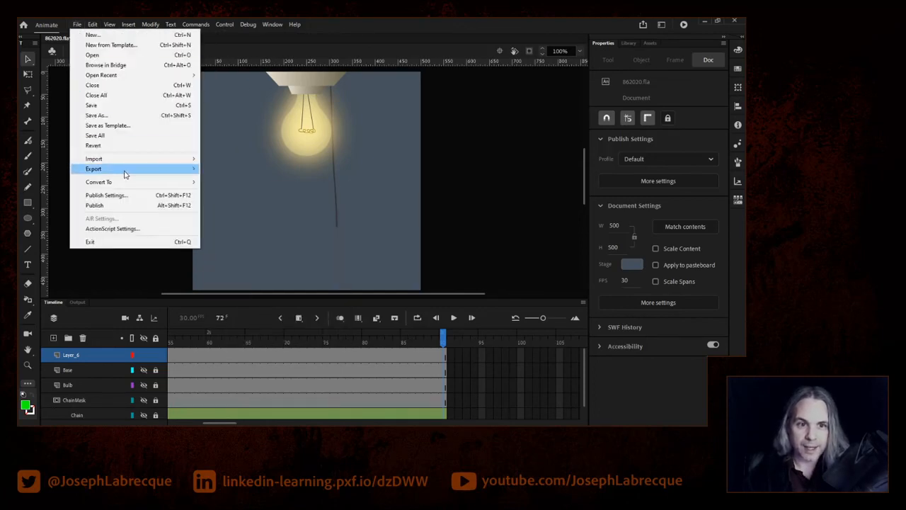
{"action": "mouse_move", "coordinate": [132, 173]}
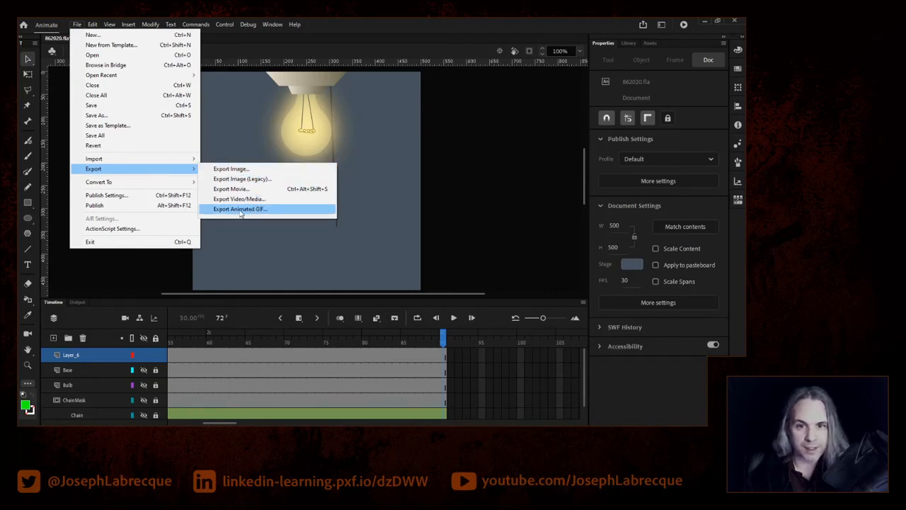
{"action": "left_click", "coordinate": [489, 129]}
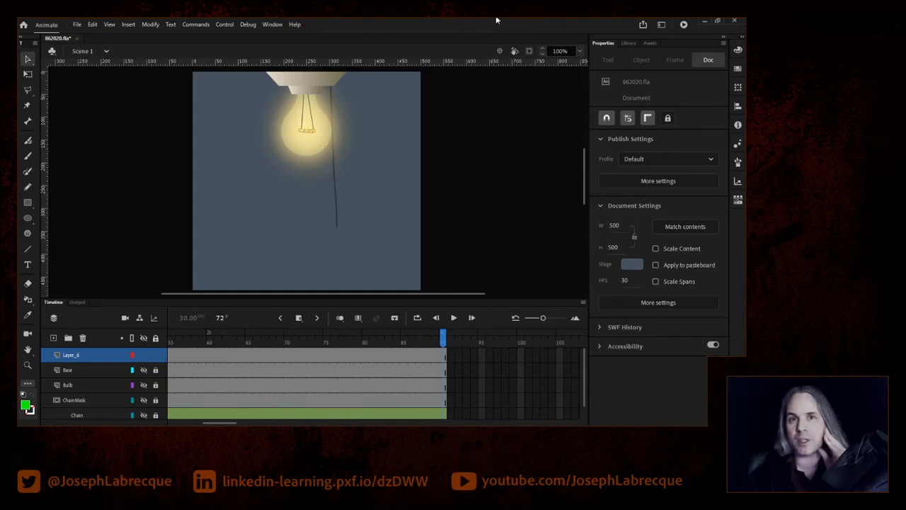
Prepare a quick social share to Twitter with the description "I made a lightbulb.", separated by a blank line from the #MadeWithAnimate hashtag.
{"action": "left_click", "coordinate": [643, 25]}
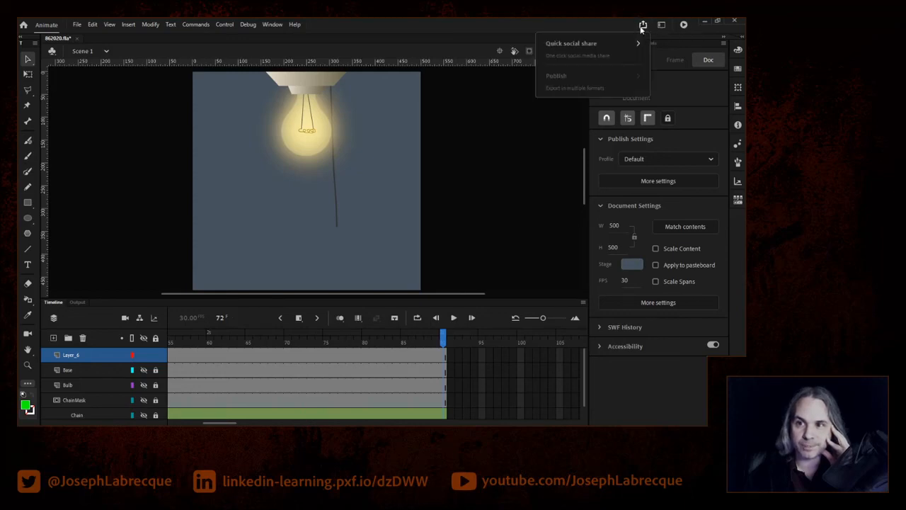
{"action": "left_click", "coordinate": [594, 44]}
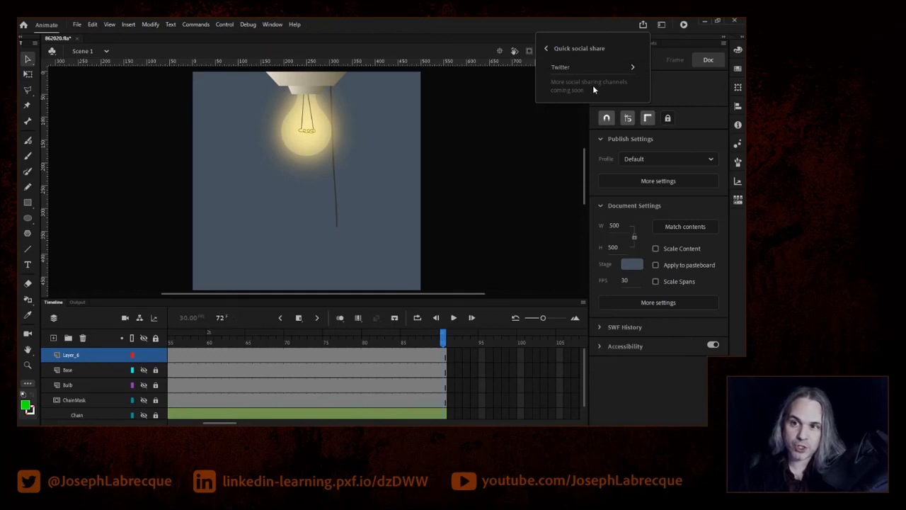
{"action": "left_click", "coordinate": [628, 67]}
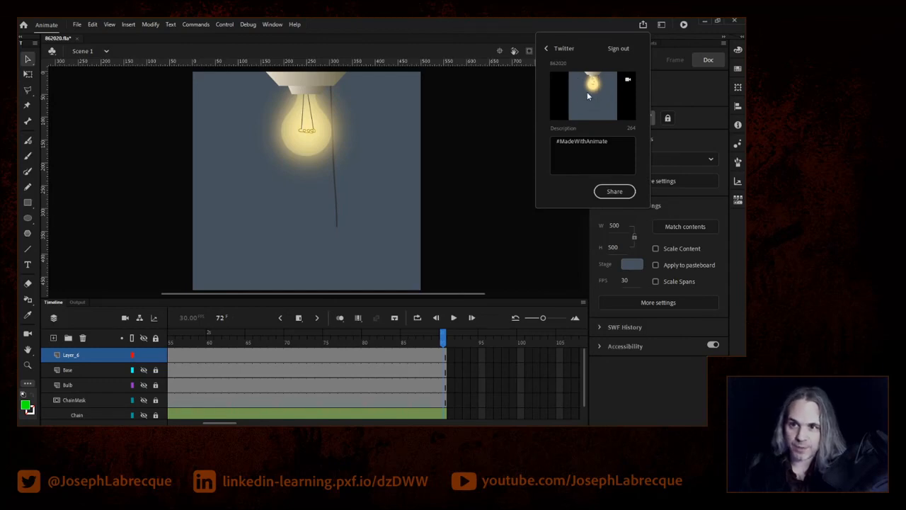
{"action": "left_click", "coordinate": [557, 141]}
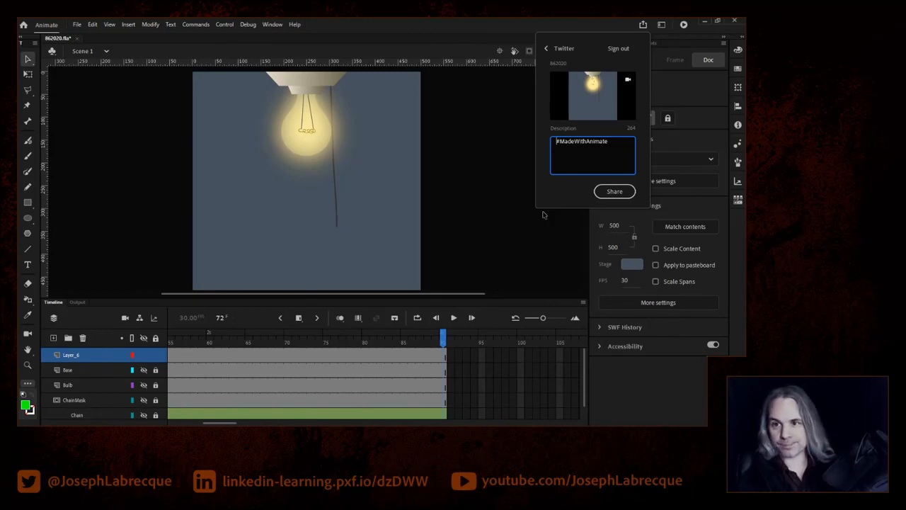
{"action": "type", "text": "I made a ligh"}
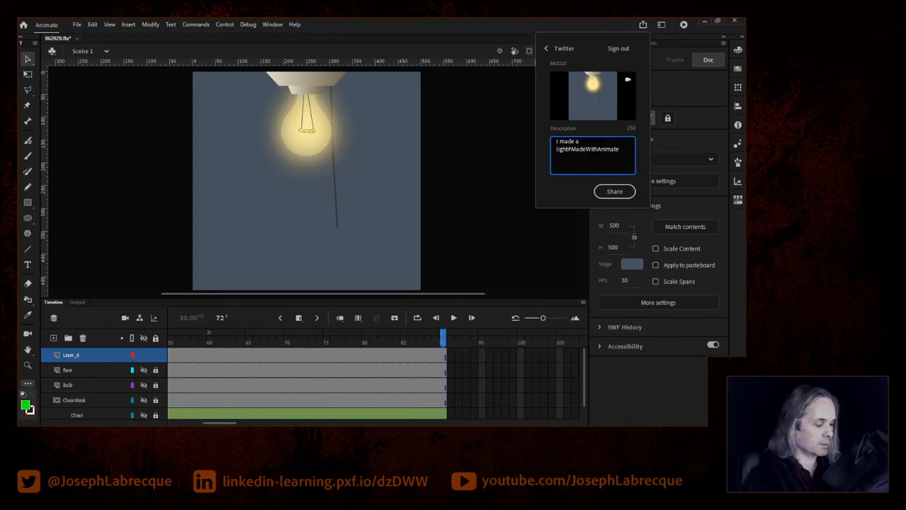
{"action": "type", "text": "tbulb"}
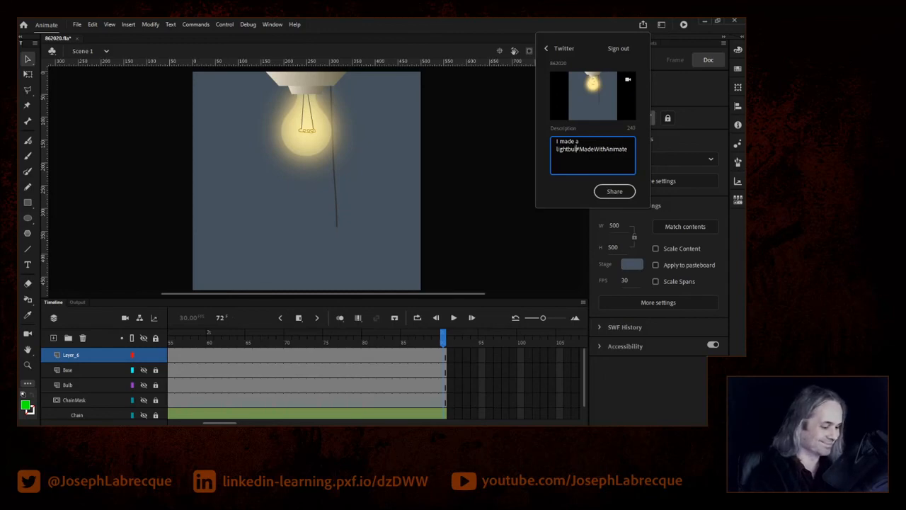
{"action": "type", "text": "."}
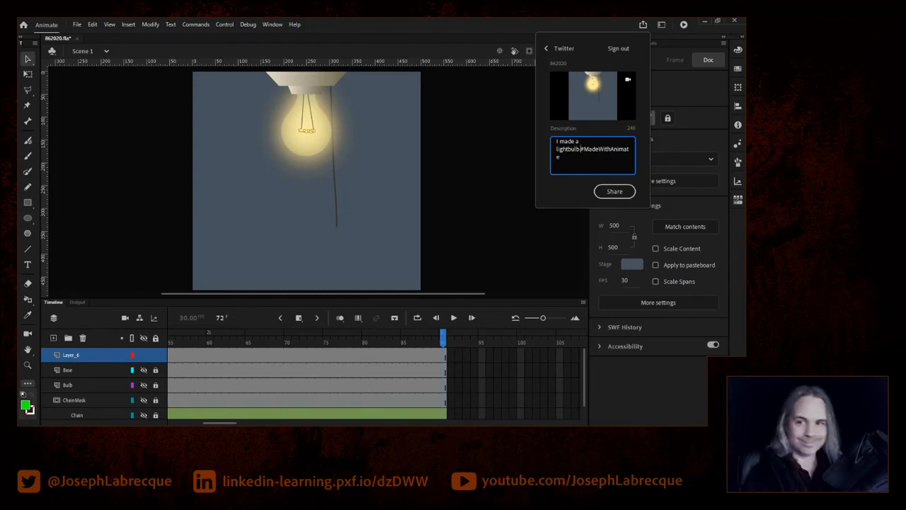
{"action": "key", "text": "Return"}
{"action": "key", "text": "Return"}
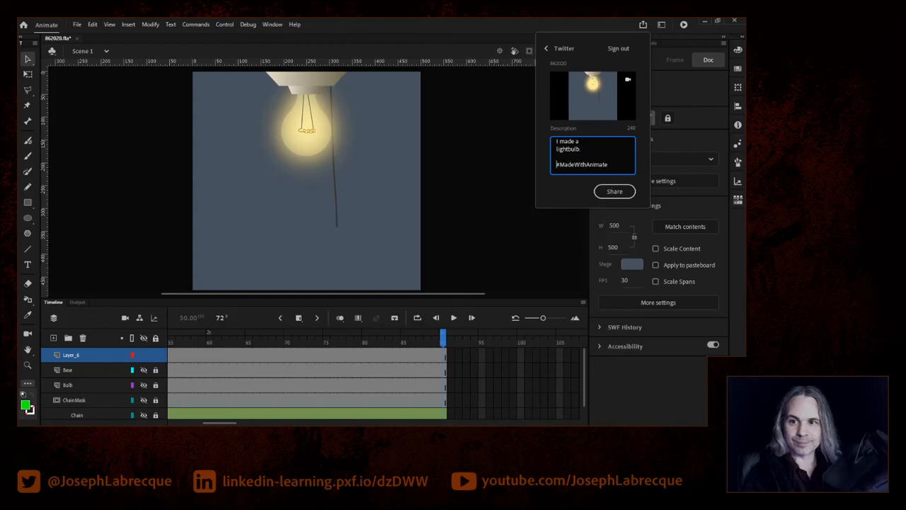
Share the animation to Twitter, close Adobe Media Encoder and dismiss the upload confirmation.
{"action": "left_click", "coordinate": [616, 192]}
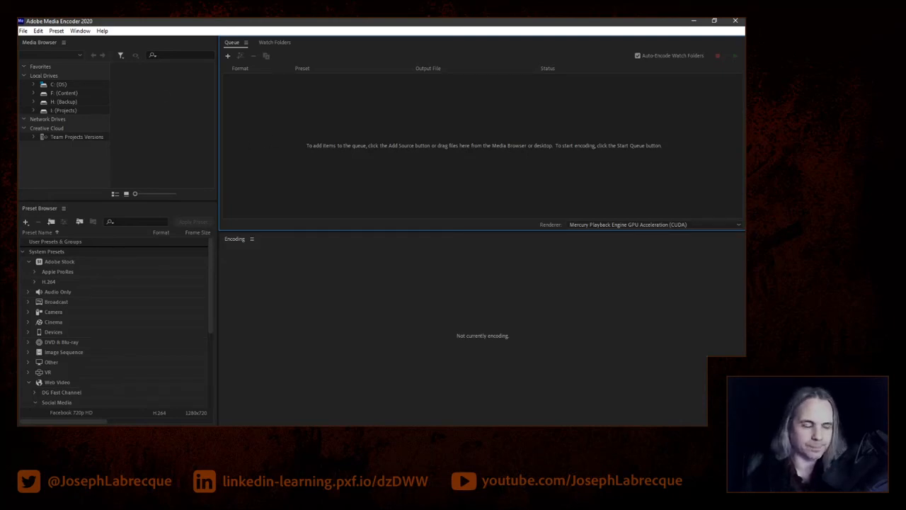
{"action": "left_click", "coordinate": [736, 21]}
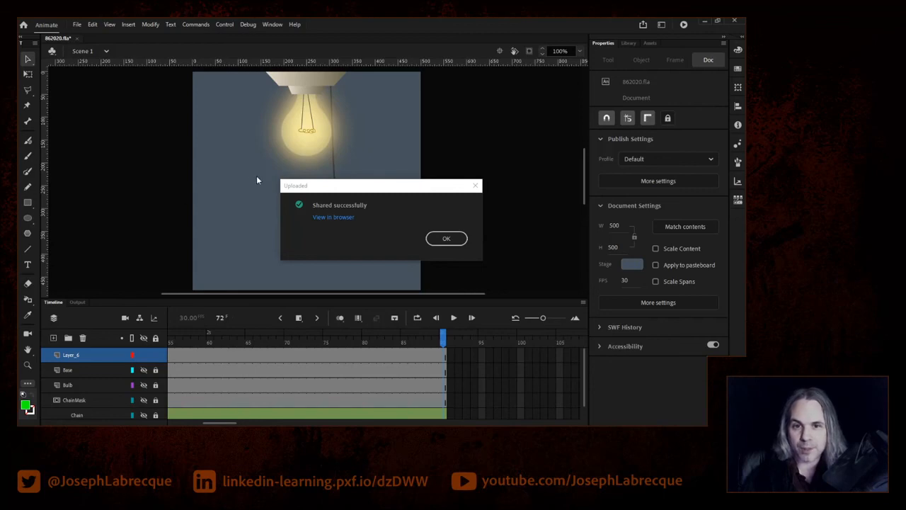
{"action": "left_click", "coordinate": [439, 239]}
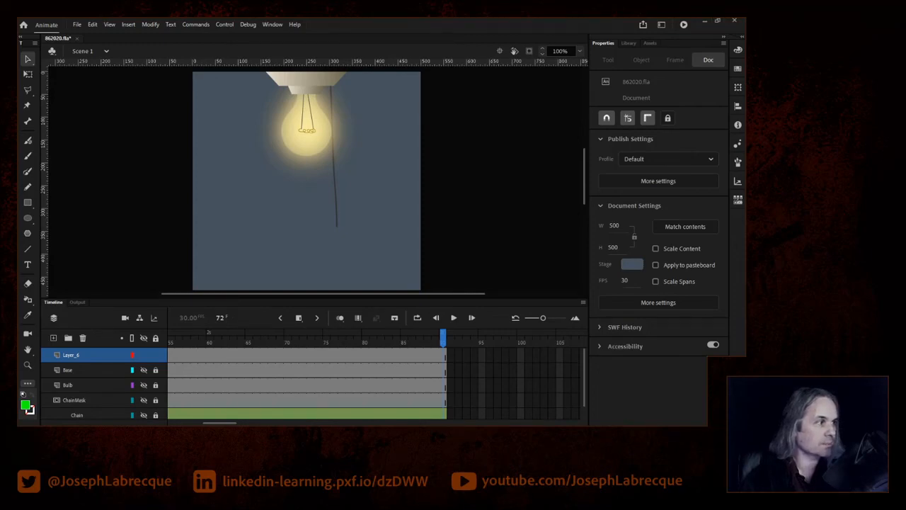
Bring up the Twitter home feed in the browser, play the posted lightbulb video and return to Animate.
{"action": "left_click_drag", "start_coordinate": [18, 85], "coordinate": [302, 38]}
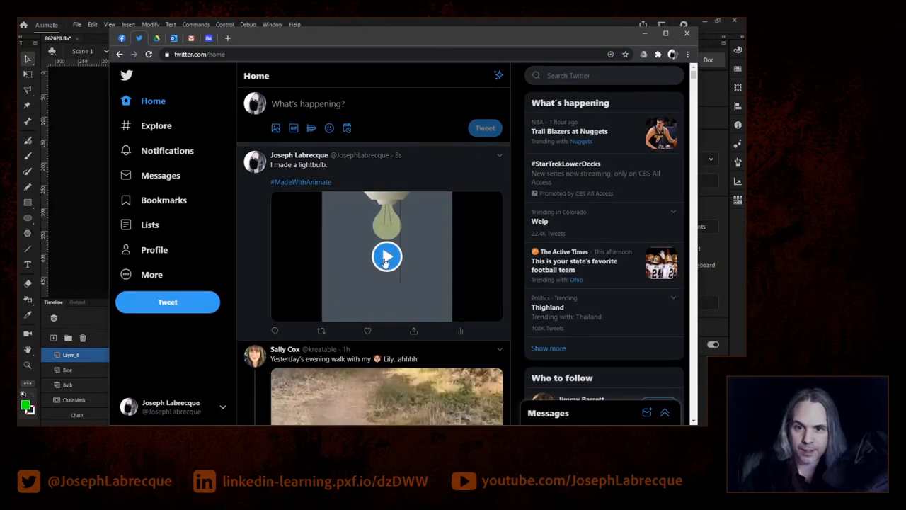
{"action": "left_click", "coordinate": [428, 260]}
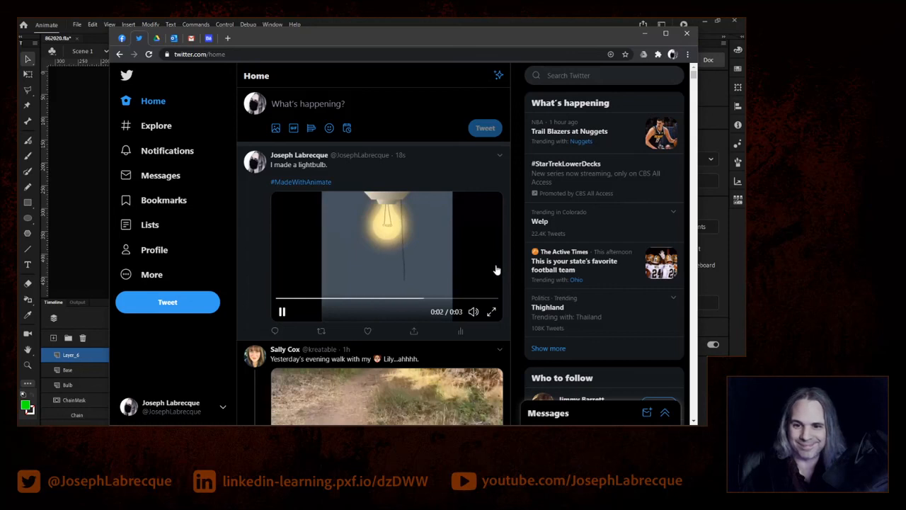
{"action": "left_click_drag", "start_coordinate": [549, 40], "coordinate": [17, 74]}
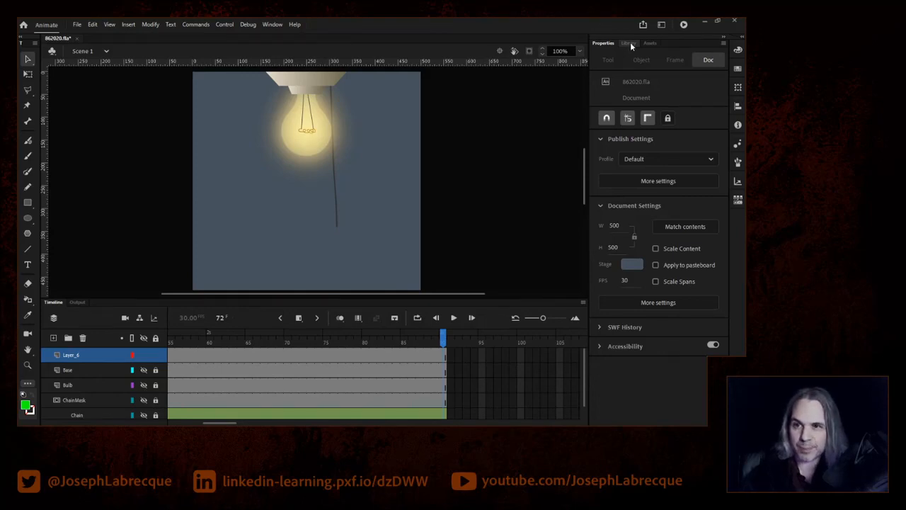
{"action": "left_click", "coordinate": [652, 44]}
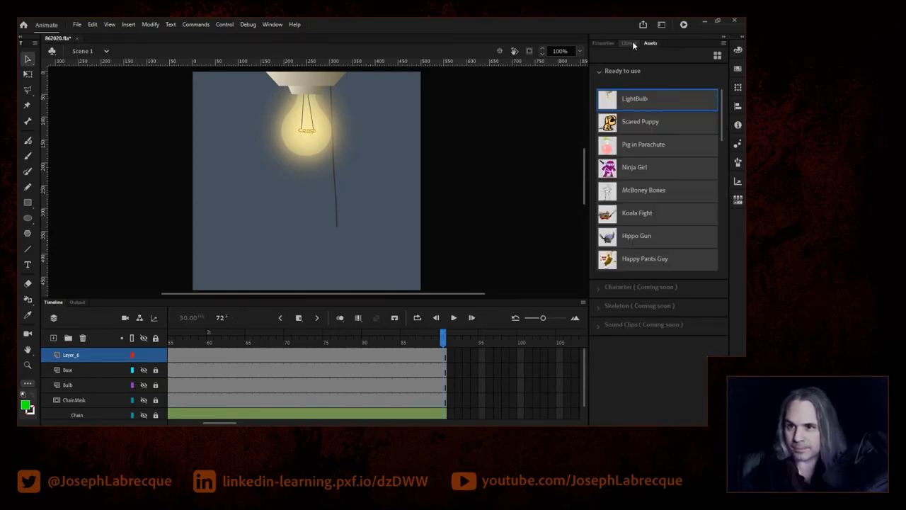
{"action": "left_click", "coordinate": [629, 44]}
{"action": "left_click", "coordinate": [605, 44]}
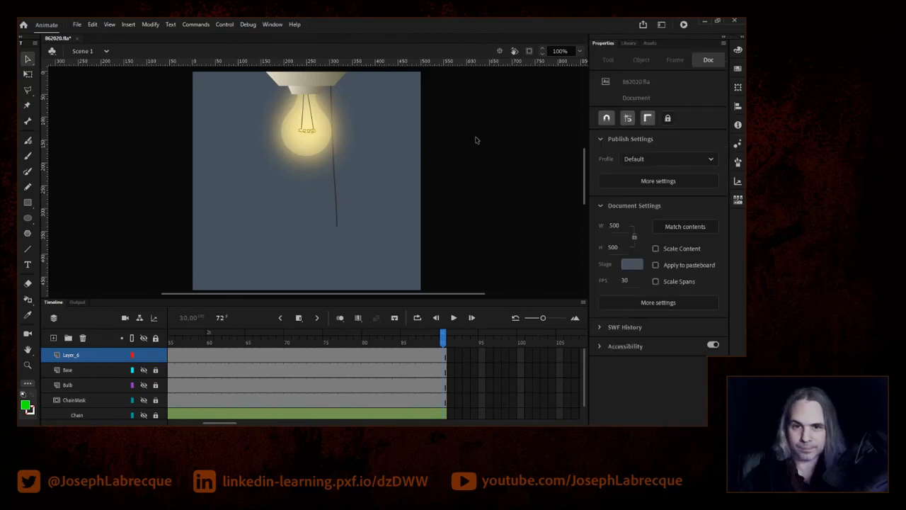